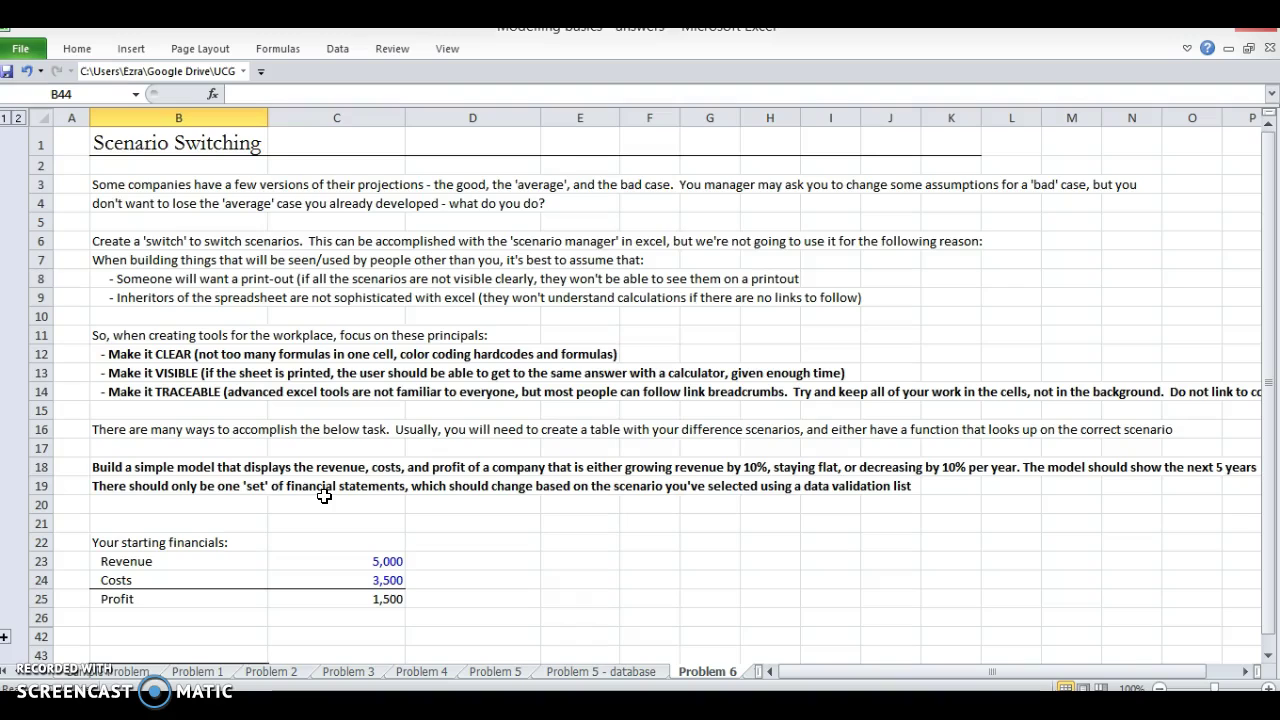
Step: Review the Problem 4, Problem 5 and Problem 5 - database sheets, including the first recipe table, and return to Problem 6
key("ctrl+Page_Up")
key("ctrl+Page_Up")
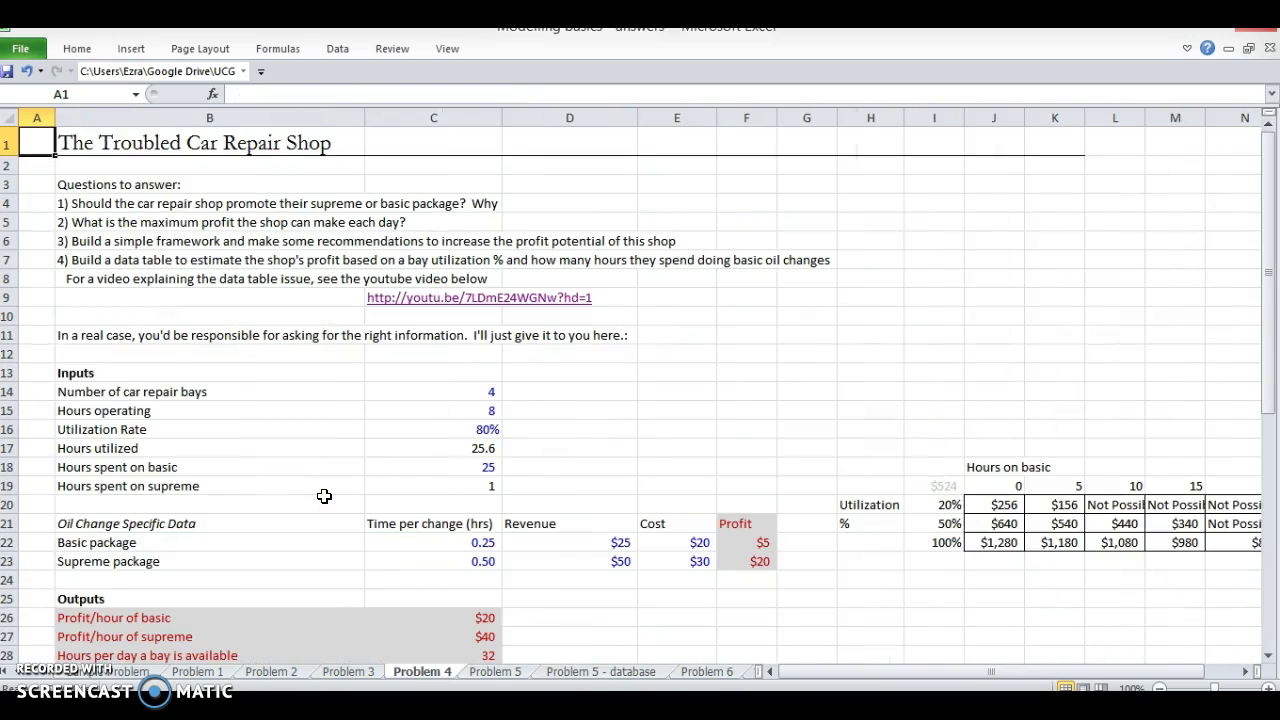
key("ctrl+Page_Down")
key("ctrl+Page_Down")
key("ctrl+Page_Up")
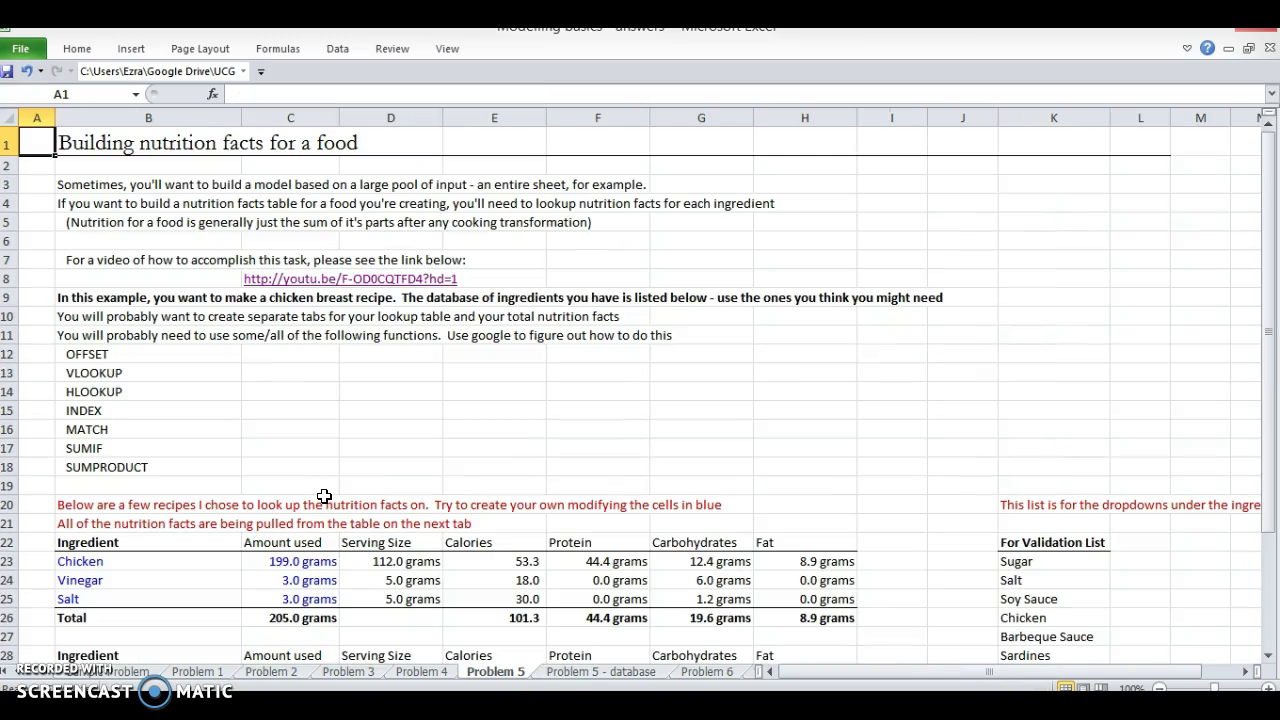
scroll(415, 405, "down", 5)
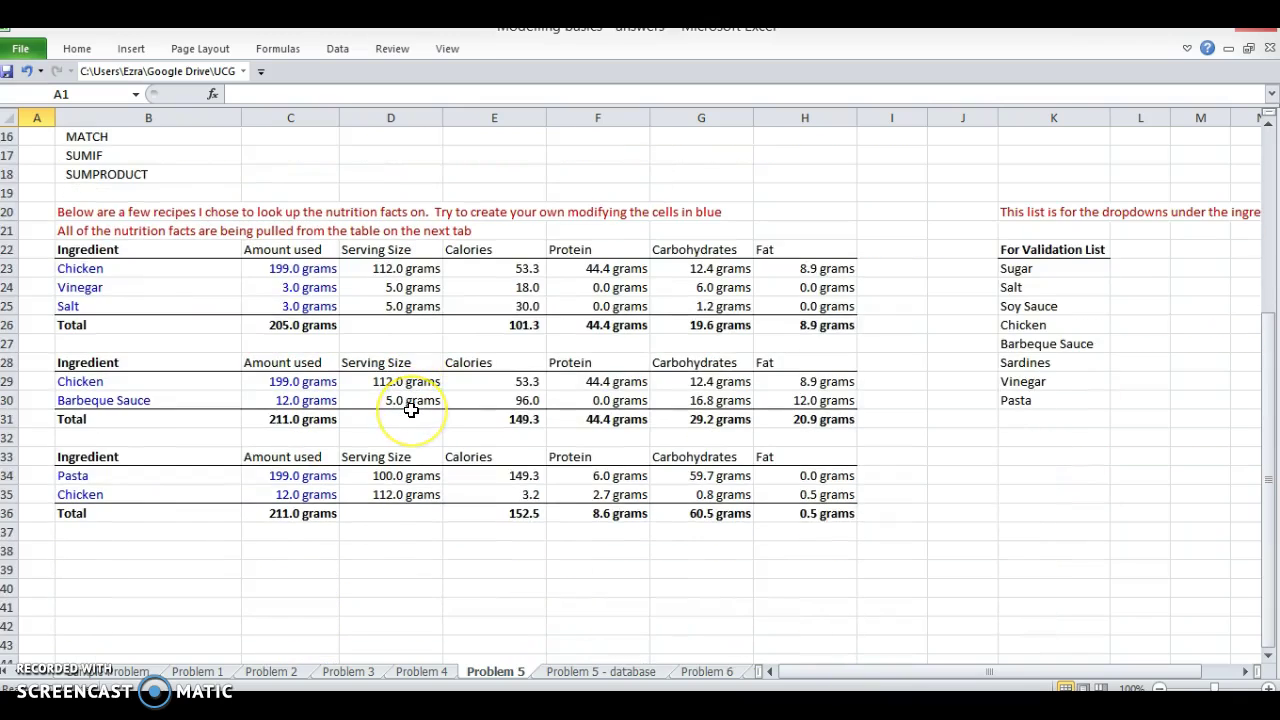
key("ctrl+Page_Down")
key("ctrl+Page_Up")
left_click_drag(100, 251, 803, 313)
key("ctrl+Page_Down")
key("ctrl+Page_Down")
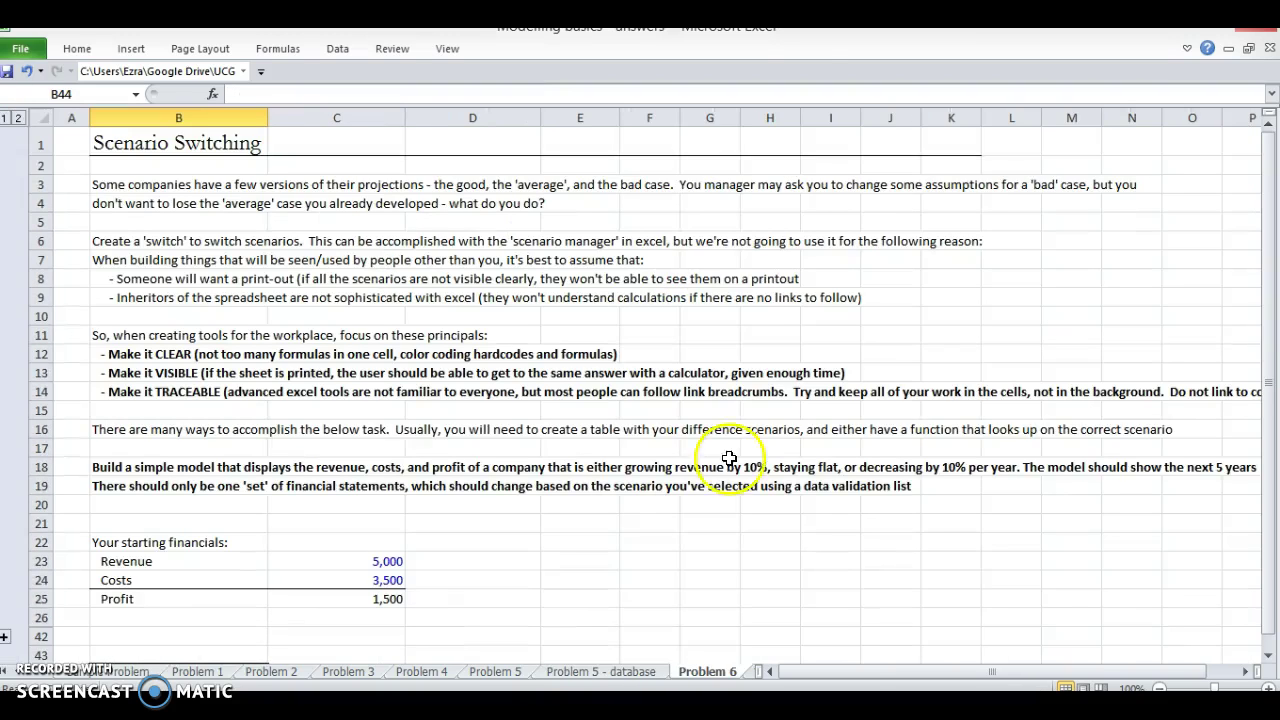
Step: Inspect the Profit formula in cell C25 of the starting financials
scroll(570, 388, "down", 1)
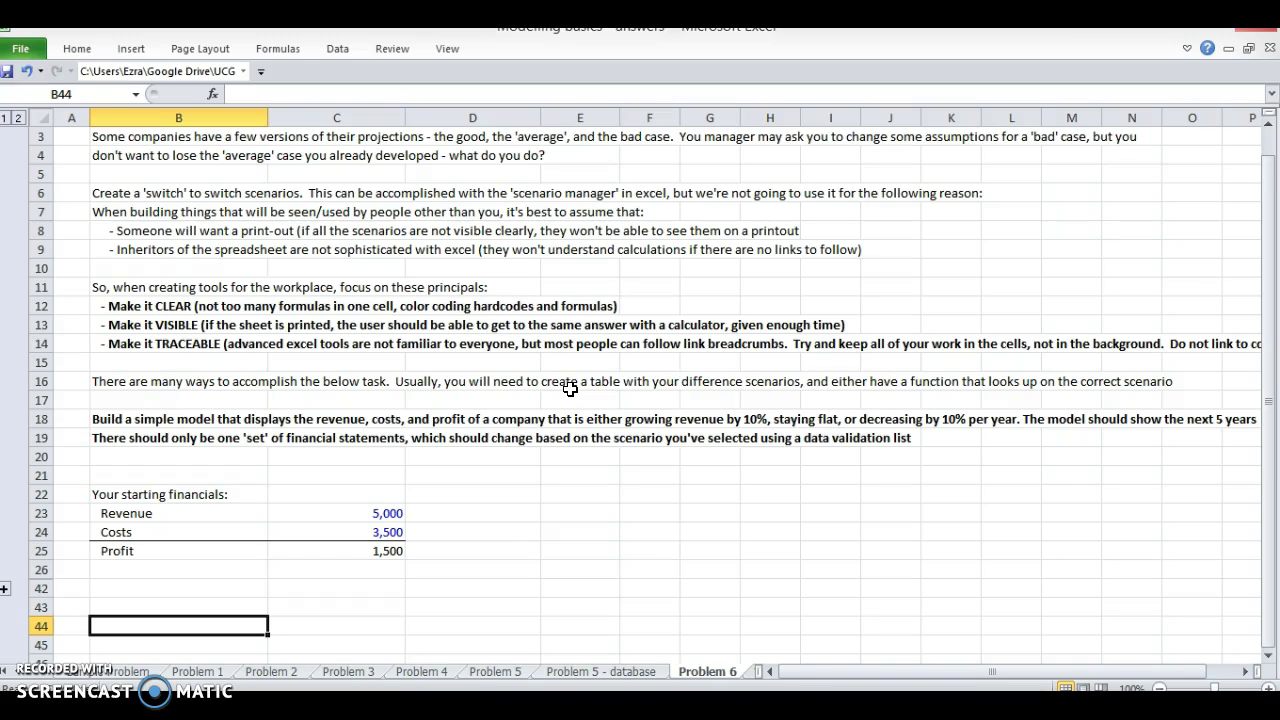
key("Right")
key("Right")
key("Up")
key("Up")
key("Up")
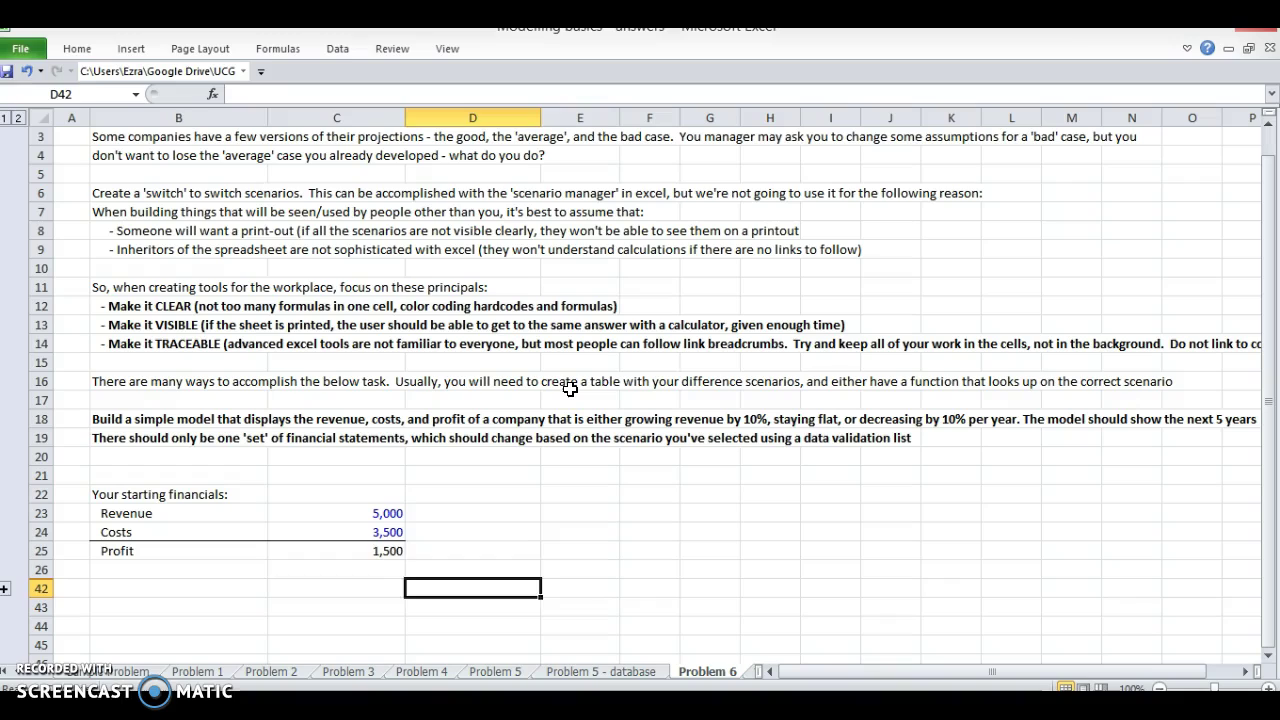
key("Left")
key("Up")
type("=C23-C24")
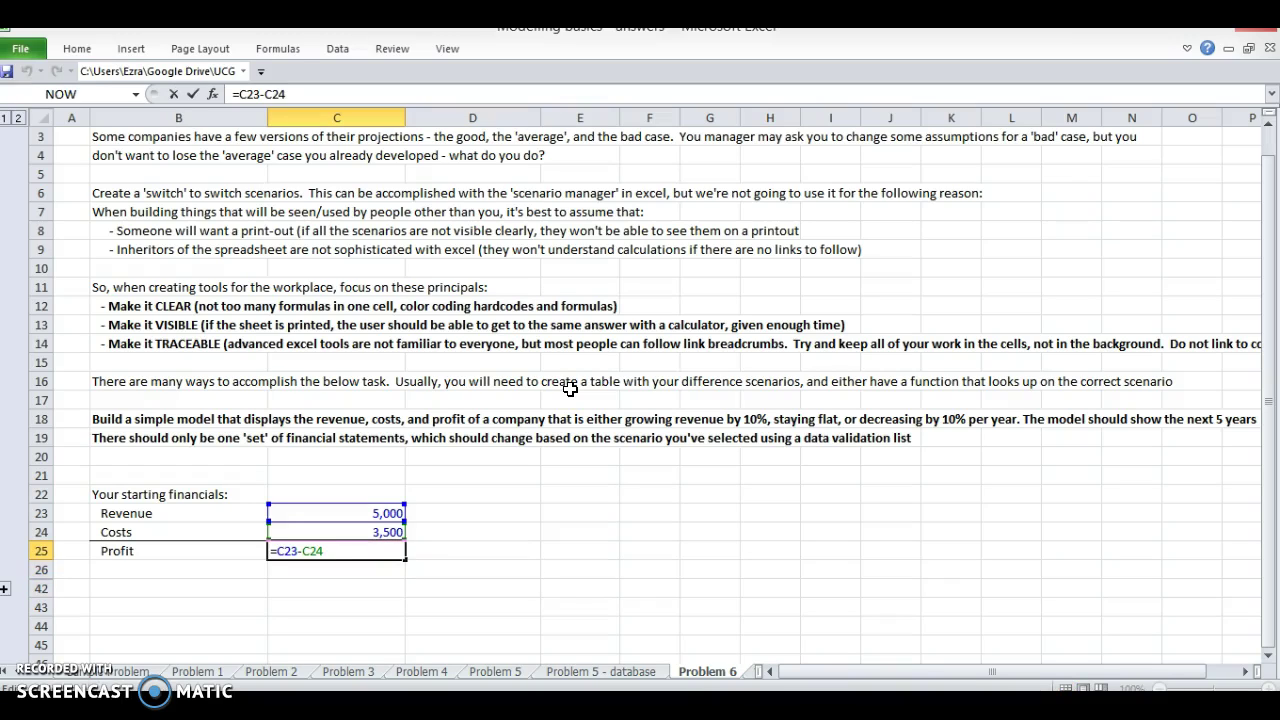
key("Return")
Step: Examine the starting financials block in B22:C25 and the empty rows below it
key("Down")
key("Down")
key("Down")
key("Down")
key("Down")
key("Left")
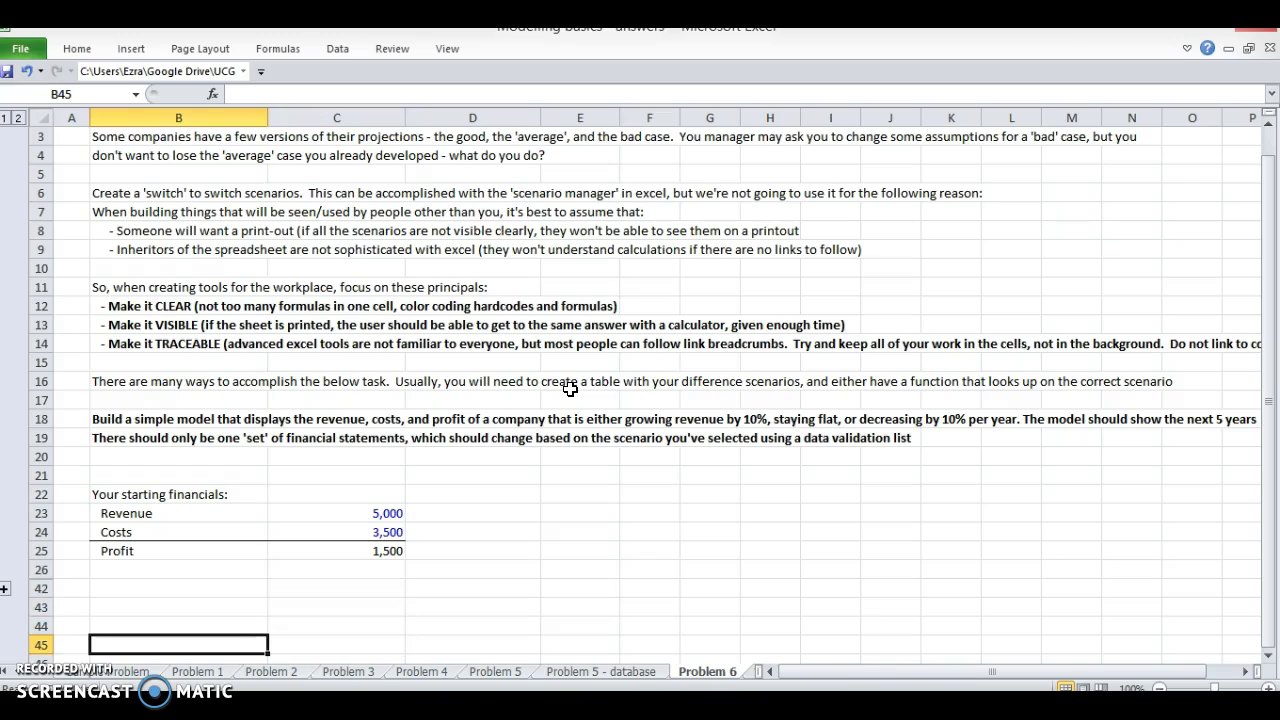
key("shift+Right")
key("shift+Right")
key("shift+Right")
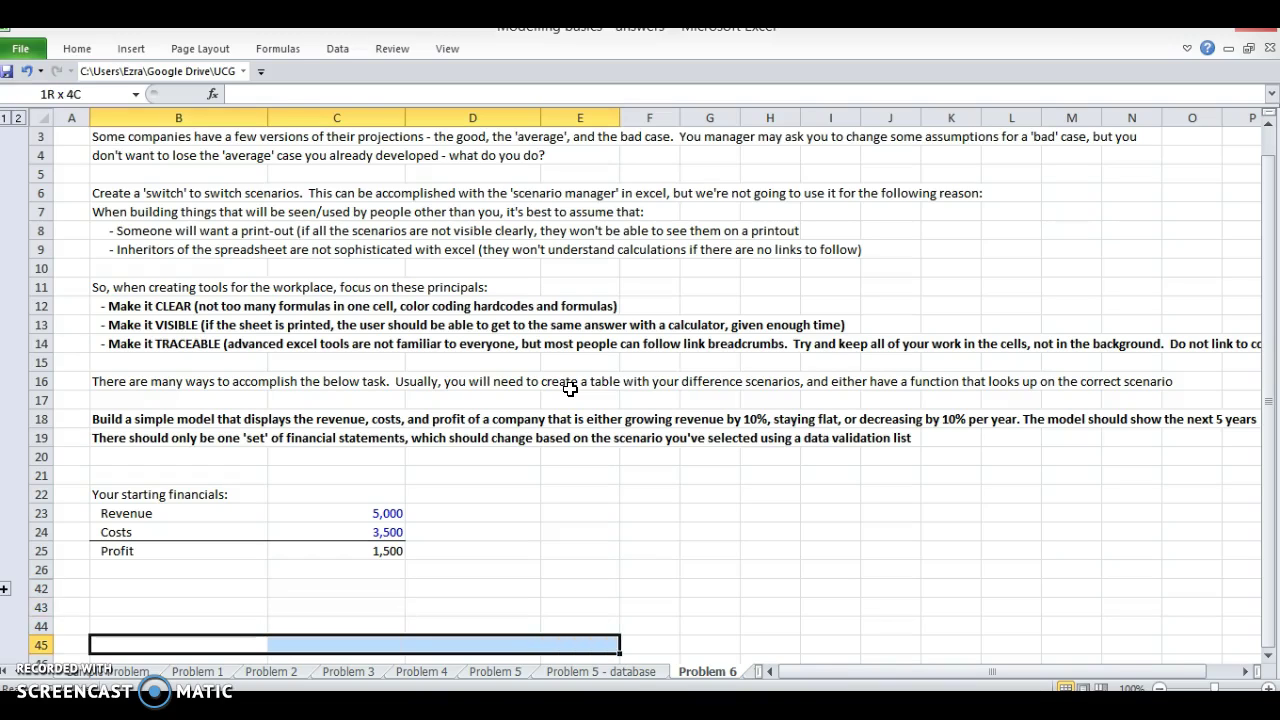
key("Right")
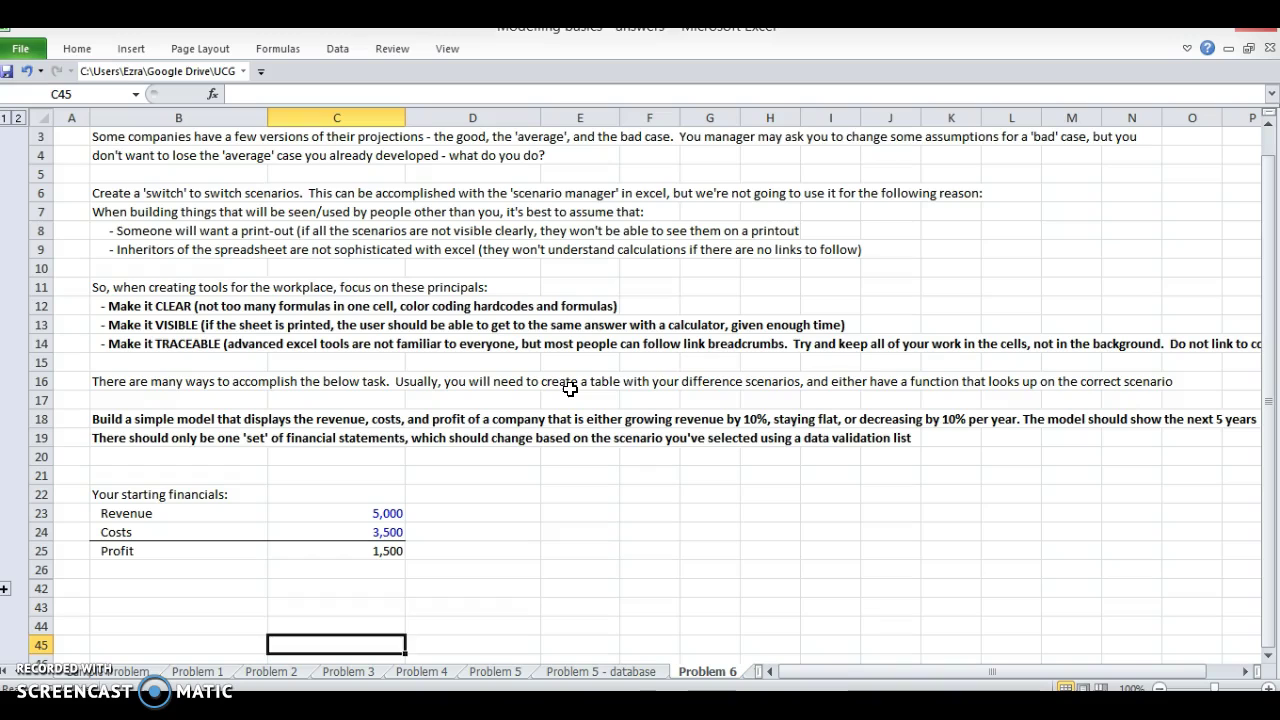
key("Up")
key("Up")
scroll(570, 388, "up", 1)
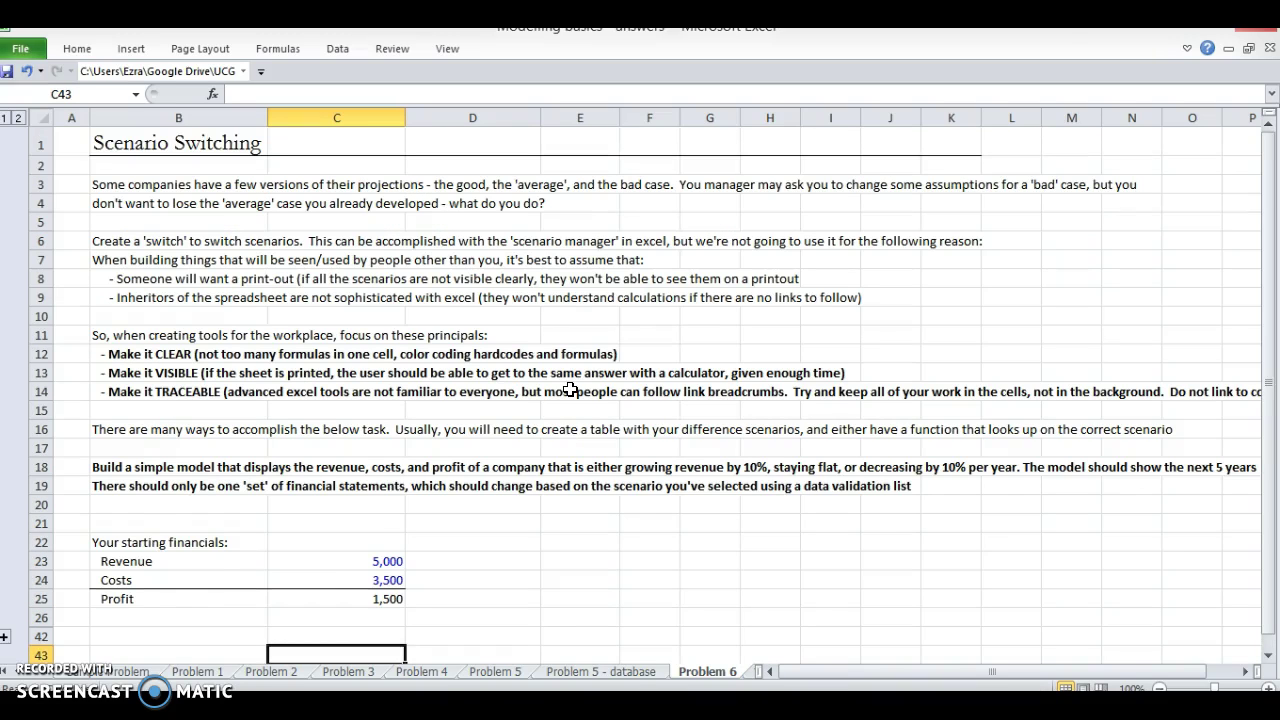
key("Up")
key("Up")
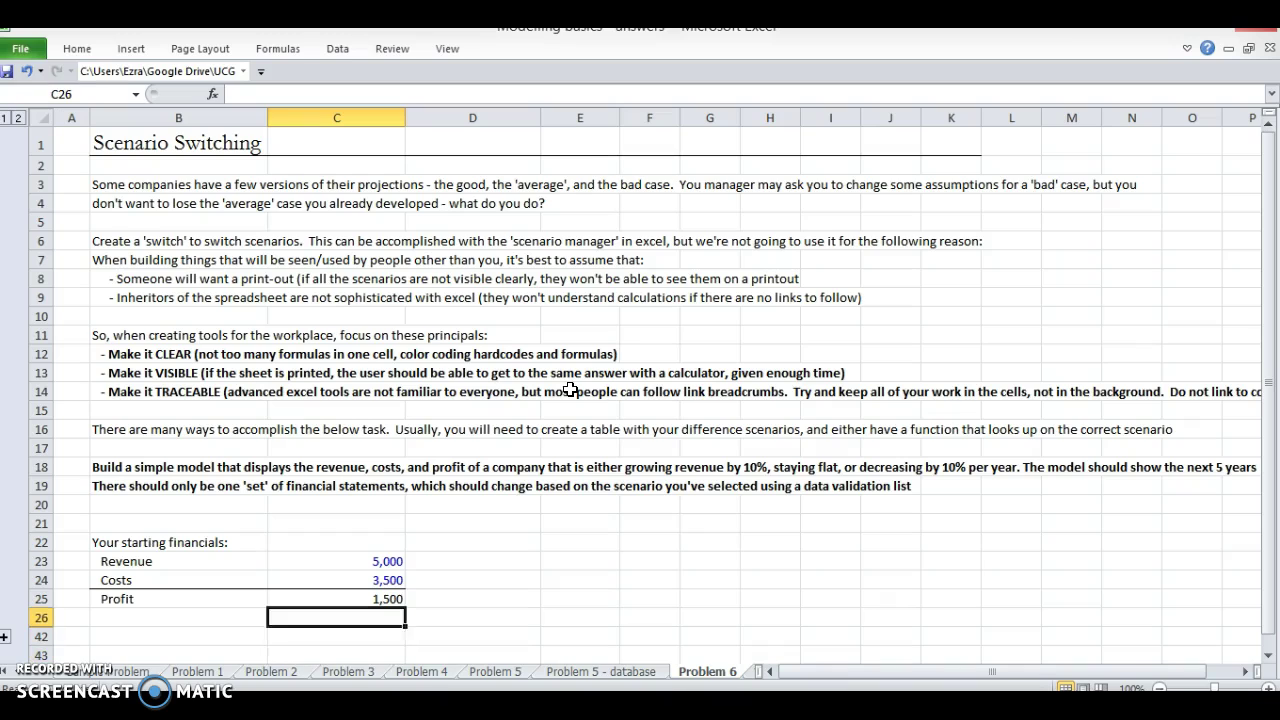
key("shift+Up")
key("shift+Up")
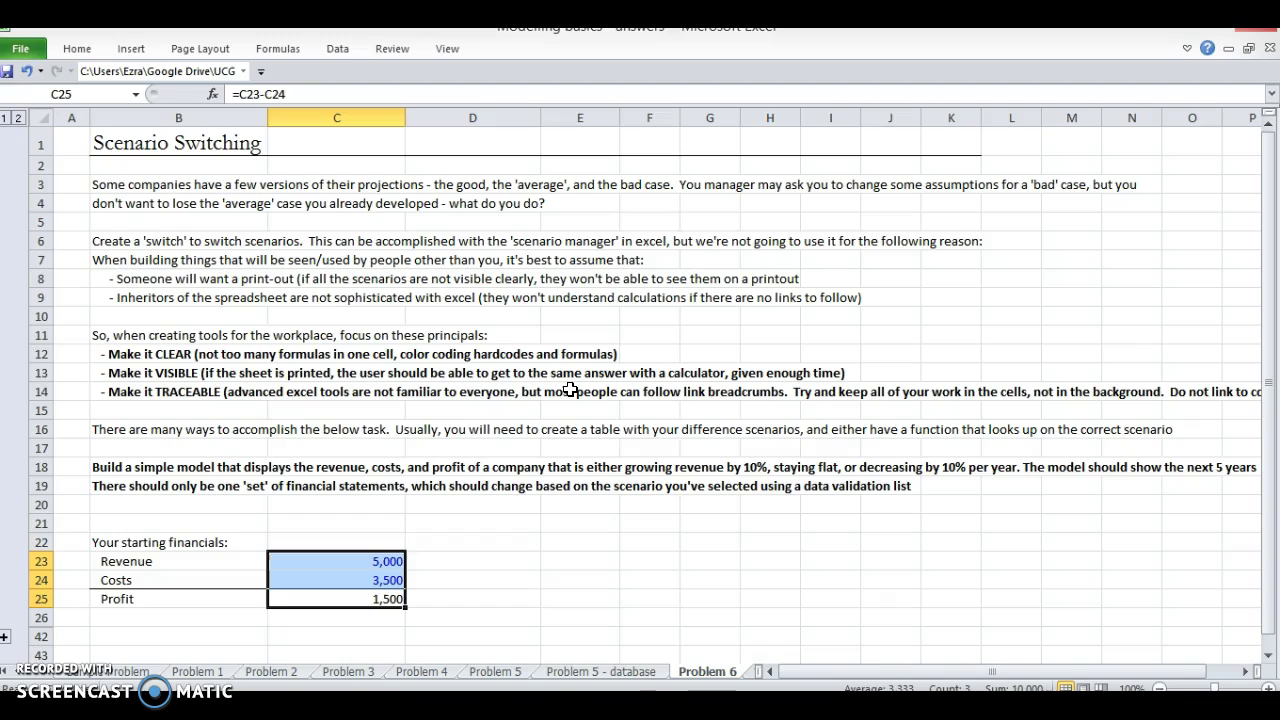
key("shift+Up")
key("shift+Left")
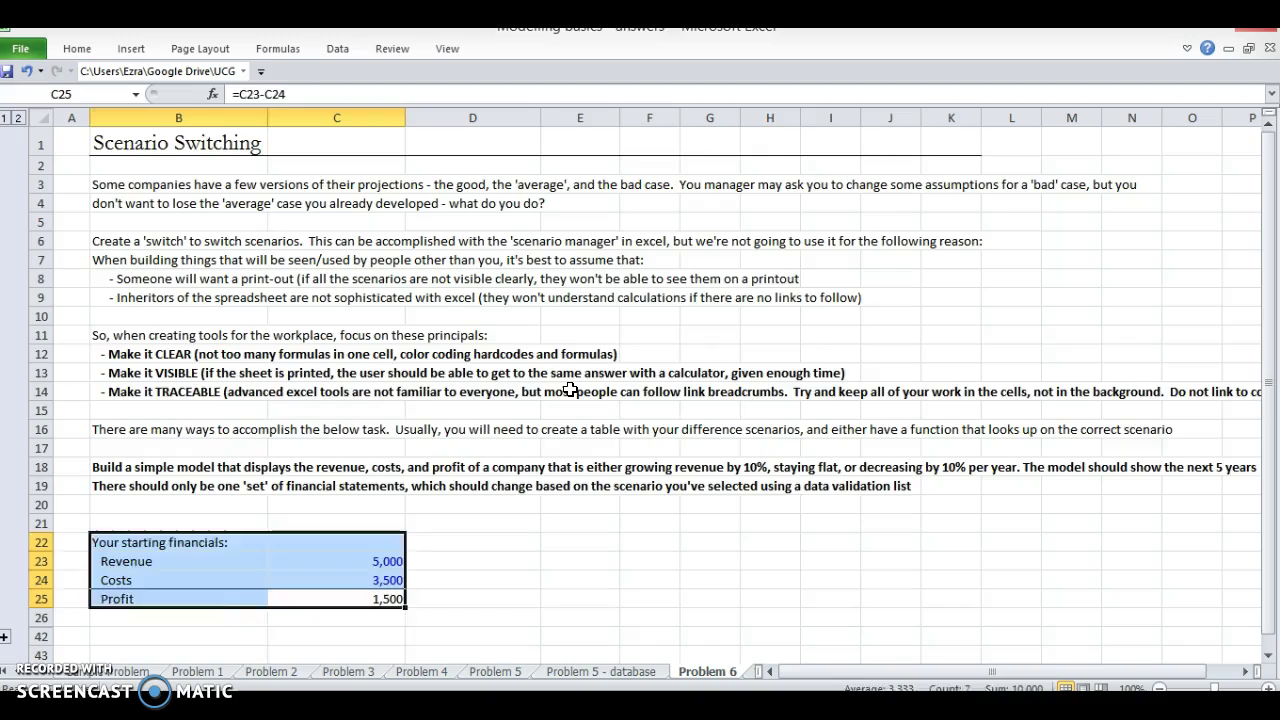
Step: Enter the scenario labels Up, Average and Down in cells B44 to B46
key("Down")
key("Down")
key("Down")
key("Down")
key("Down")
key("Down")
key("Down")
key("Up")
key("Up")
key("Left")
key("Up")
key("Up")
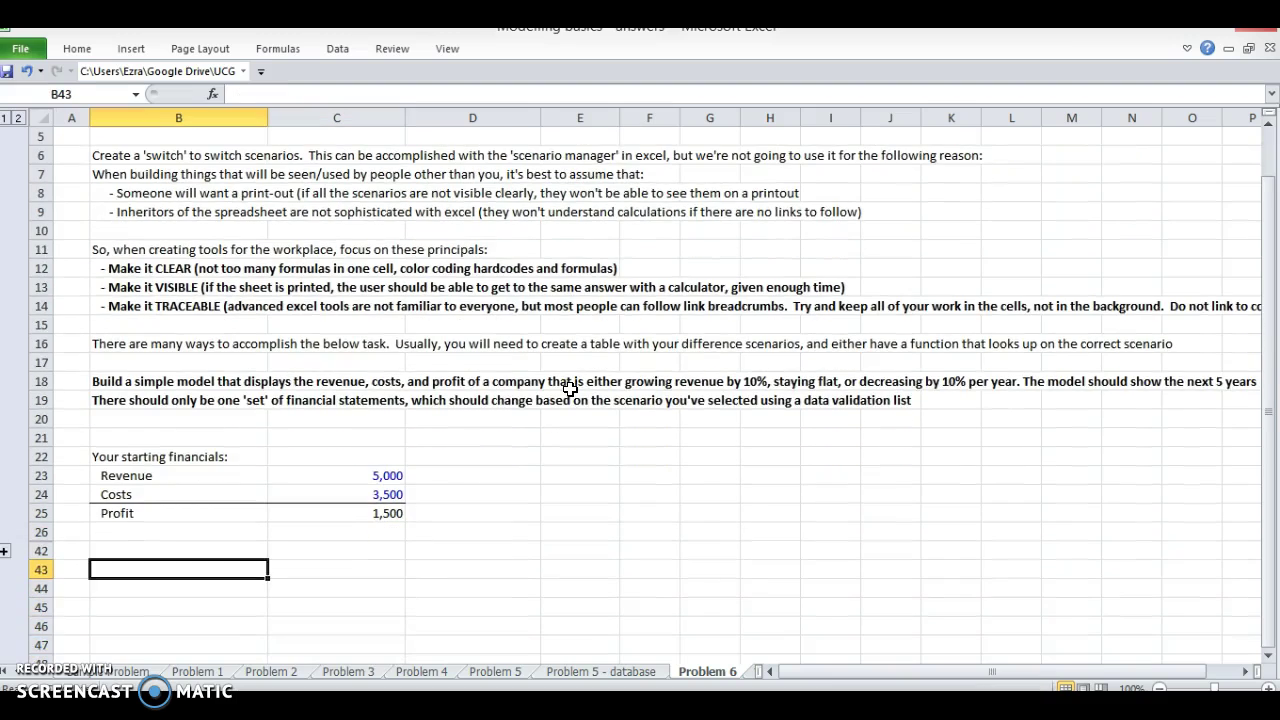
key("Down")
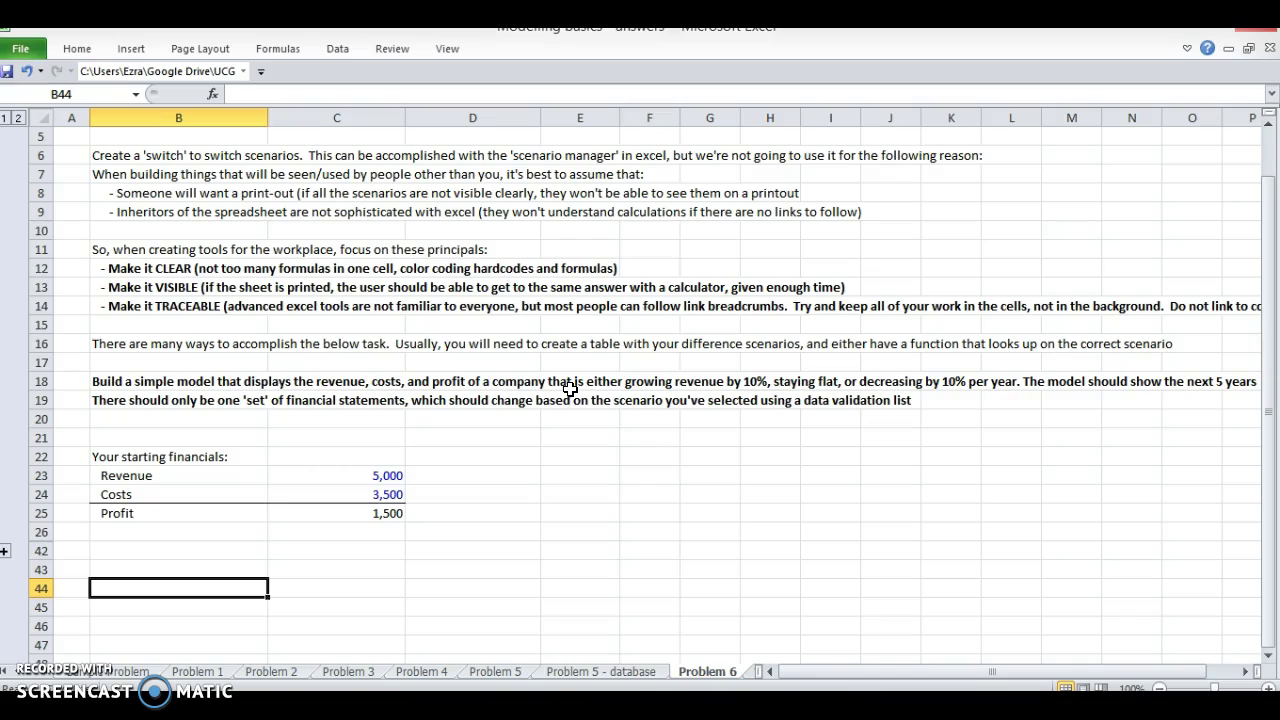
type("UP")
key("Return")
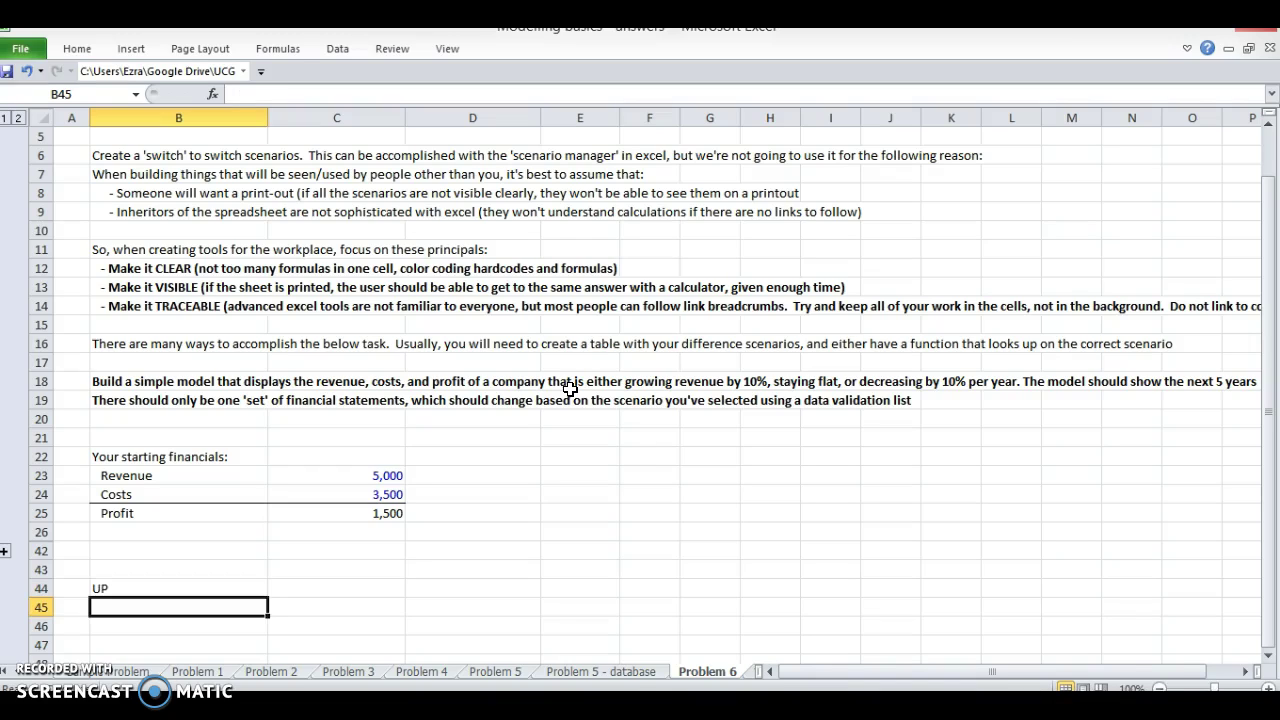
key("Up")
type("Up")
key("Return")
type("Average")
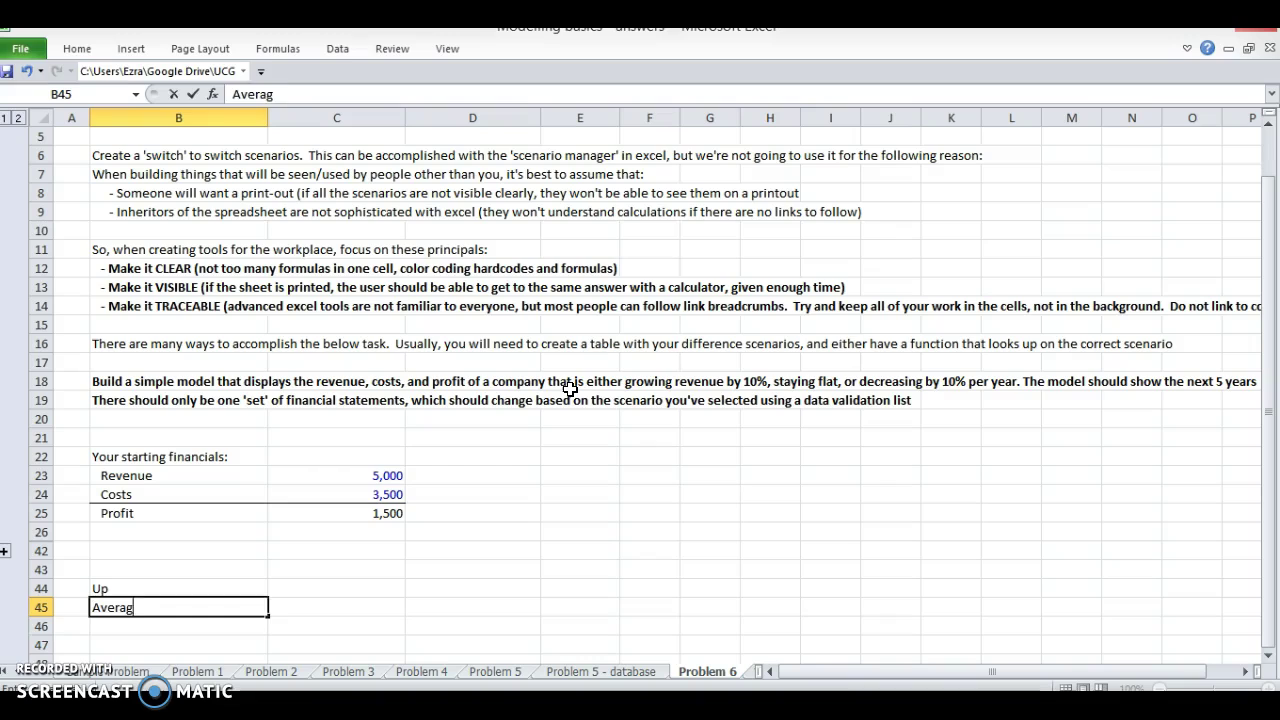
key("Return")
type("Down")
key("Return")
key("Up")
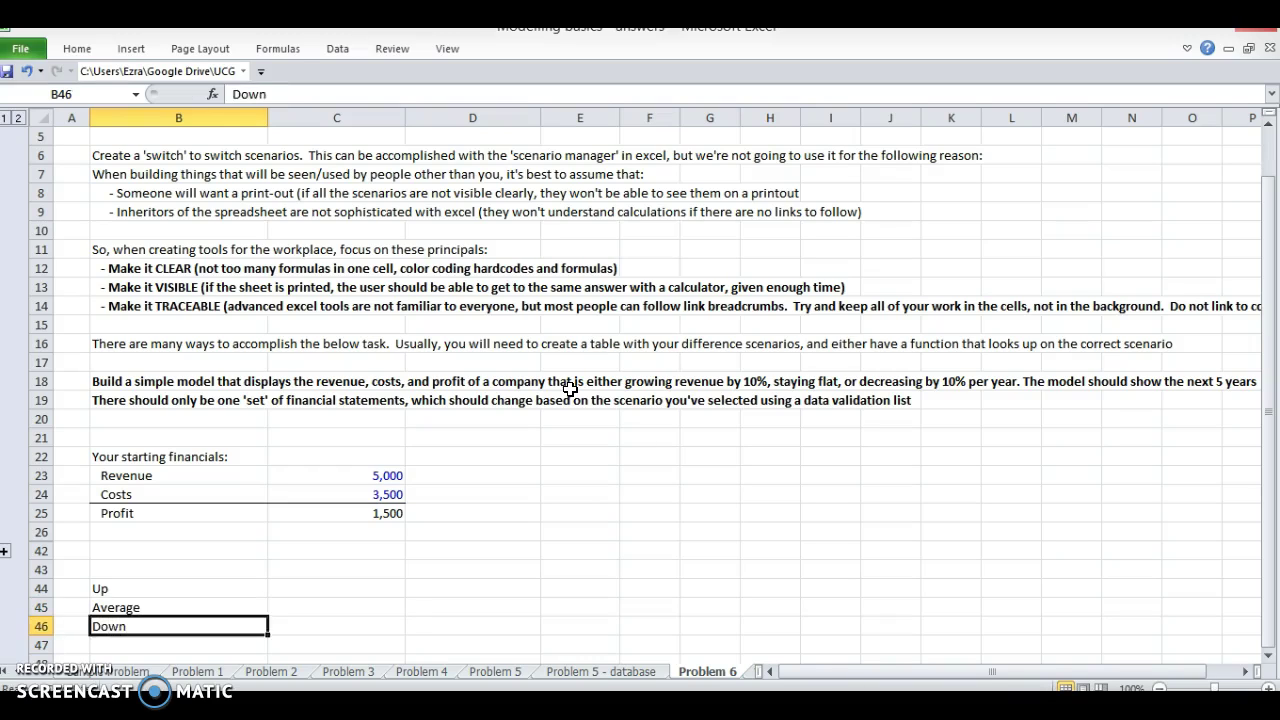
Step: Enter growth rates of 10%, 0% and -10% beside the Up, Average and Down labels in C44:C46
key("Right")
key("Up")
key("Up")
type("10%")
key("Return")
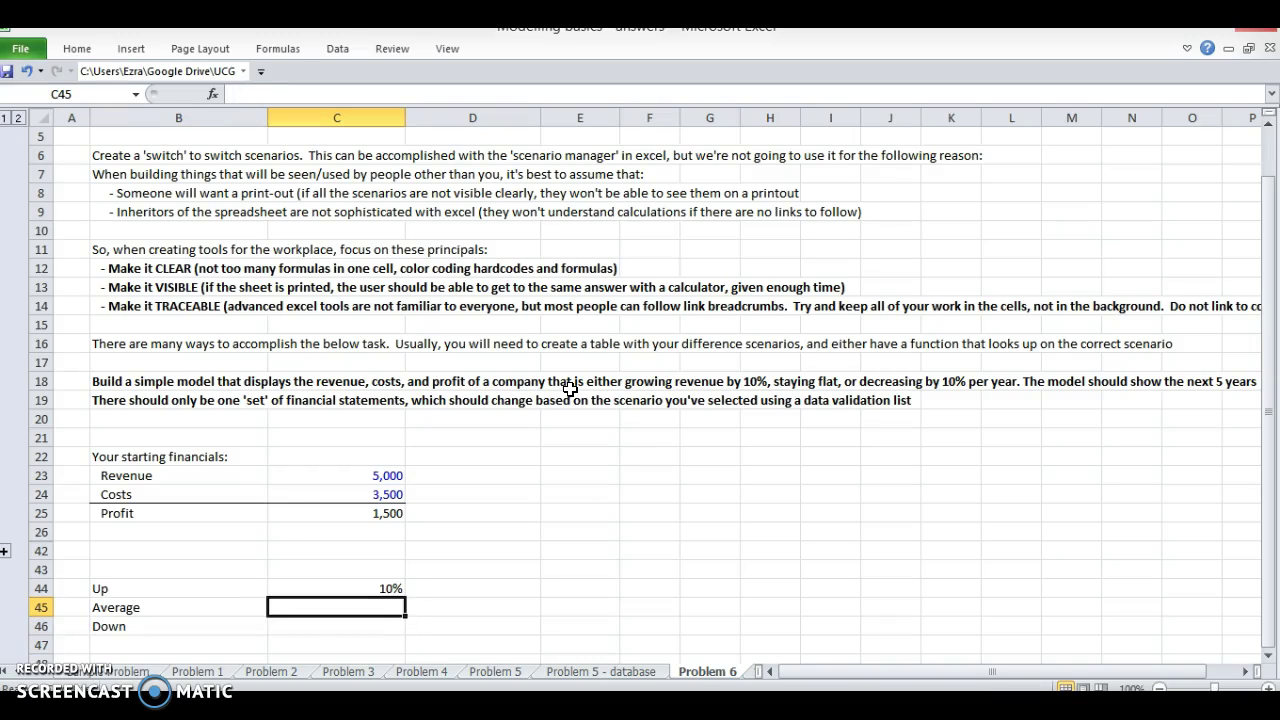
type("0%")
key("Return")
type("-10%")
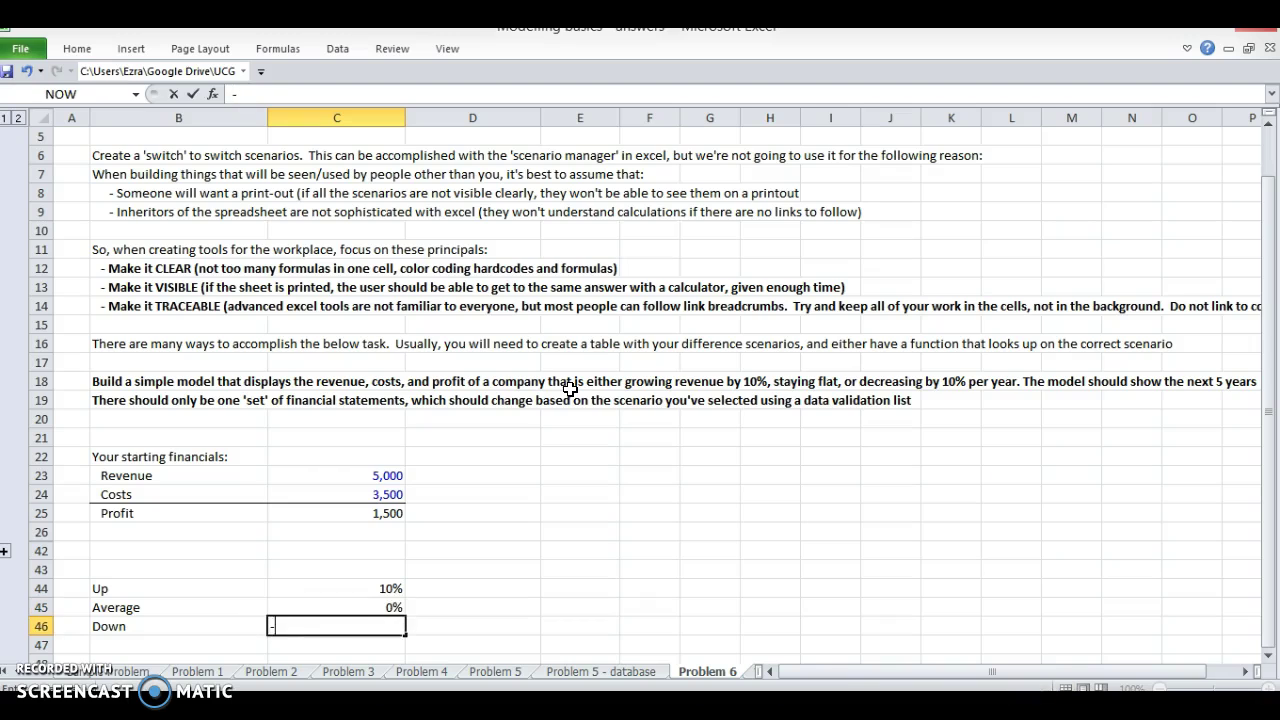
key("Return")
Step: Review the scenario growth table in B44:C46
key("Down")
key("Down")
key("Down")
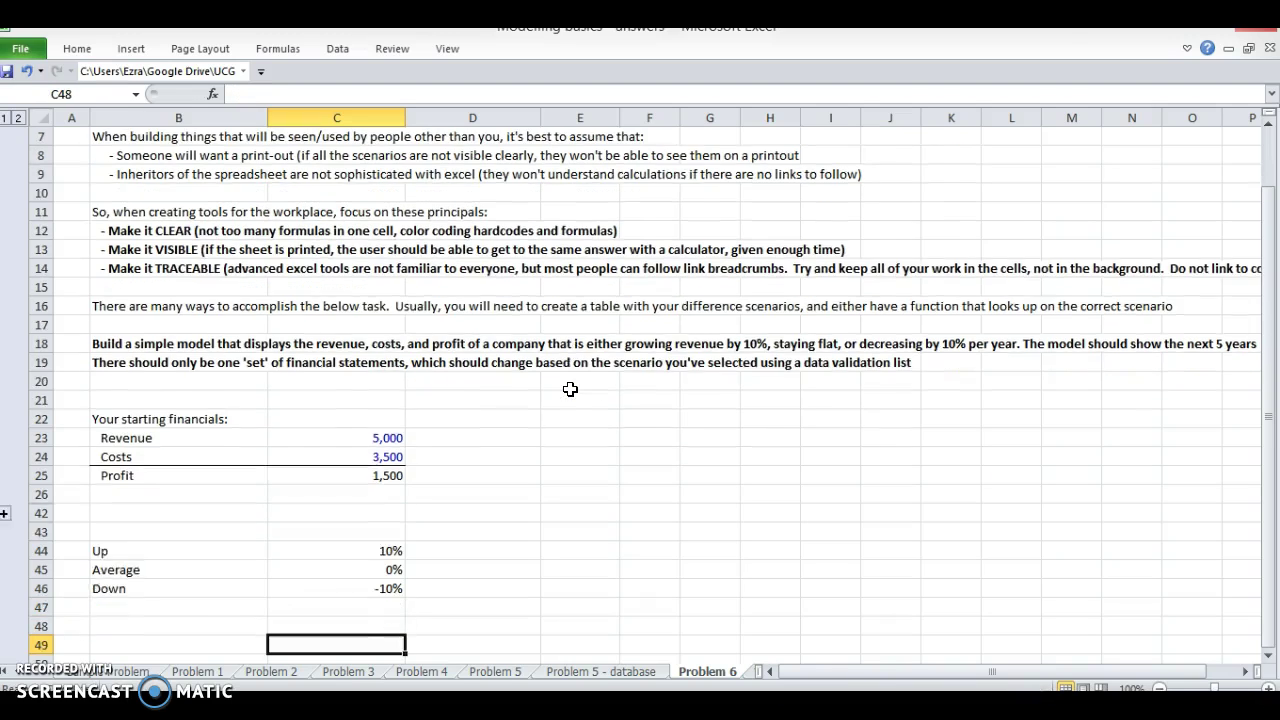
key("Up")
key("Up")
key("Up")
key("Up")
key("Up")
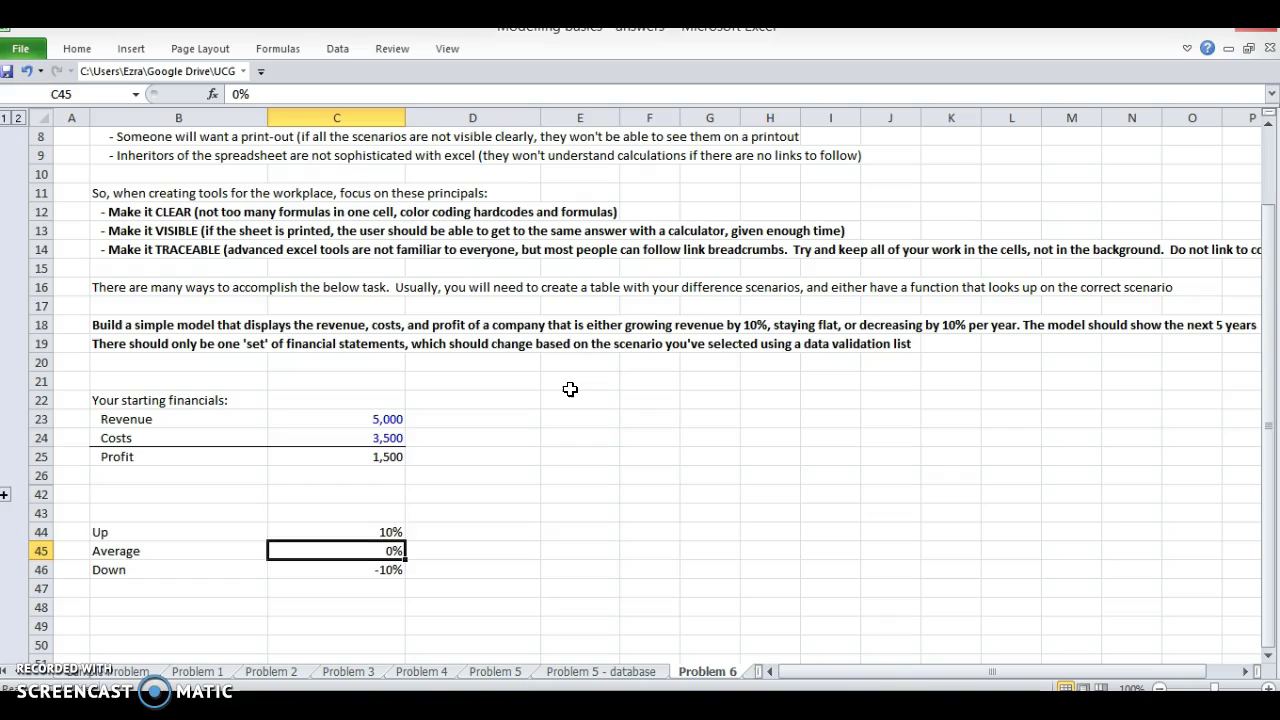
key("Up")
key("Left")
key("shift+Right")
key("shift+Down")
key("shift+Down")
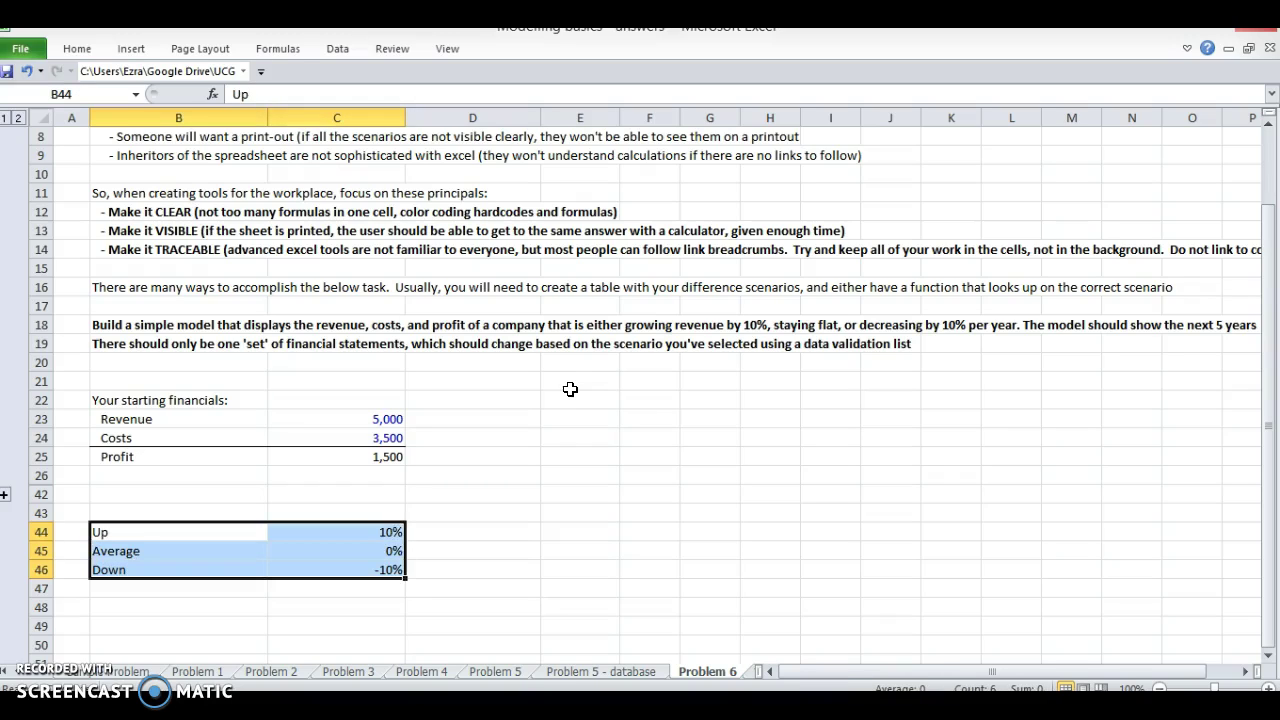
Step: Enter the label "Choose Scenario:" in cell B48, below the scenario table
key("Down")
key("Down")
key("Down")
key("Down")
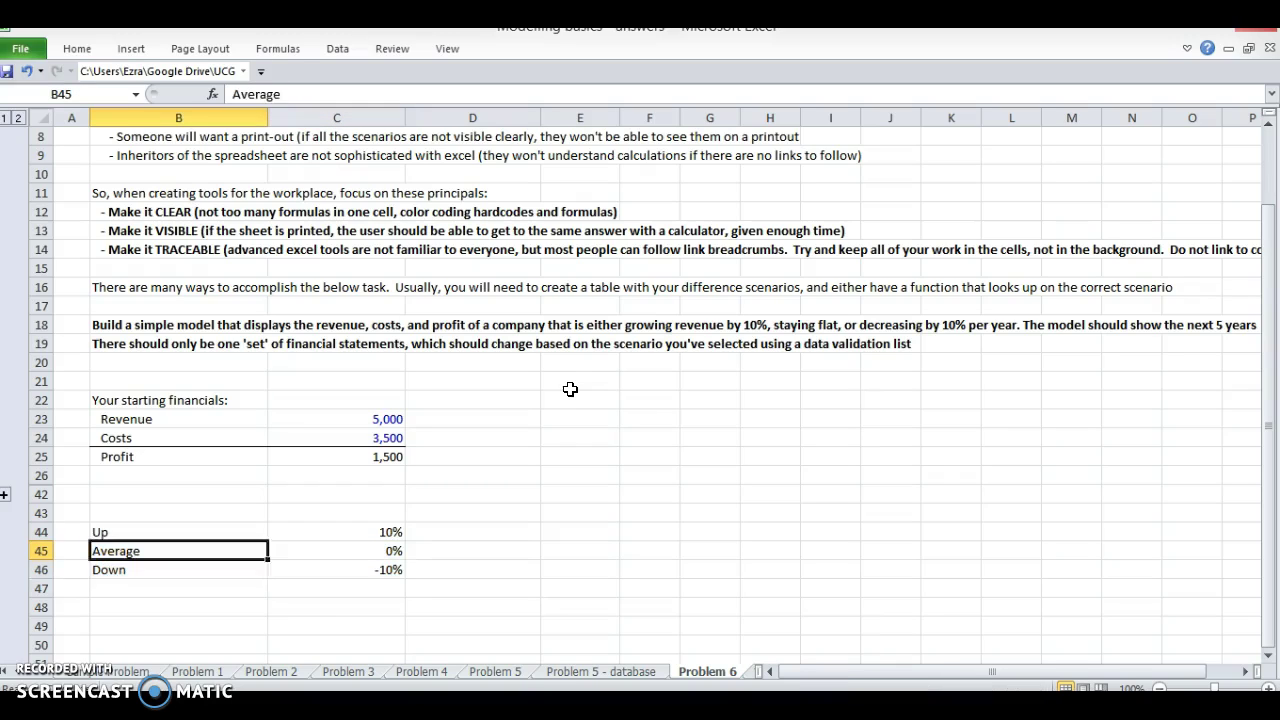
type("Choose S")
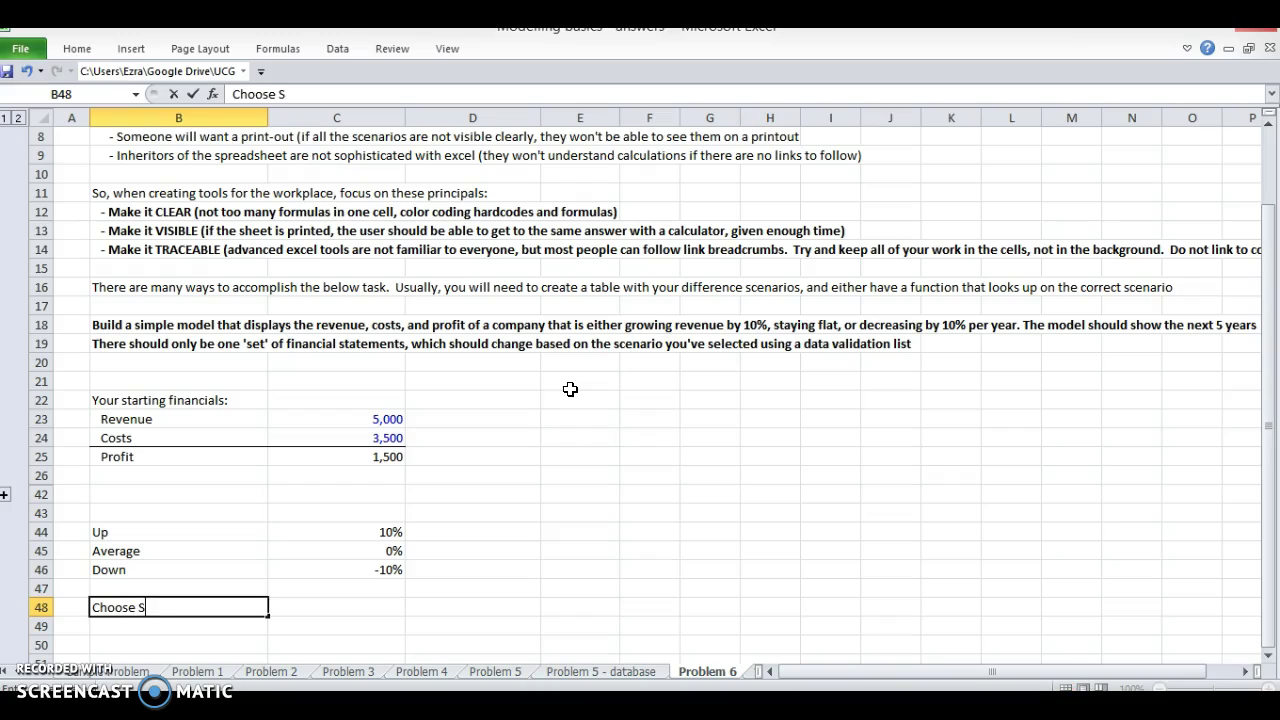
type("cenario:")
key("Return")
Step: Add list data validation to cell C48 with the scenario labels in B44:B46 as its source
key("Up")
key("Right")
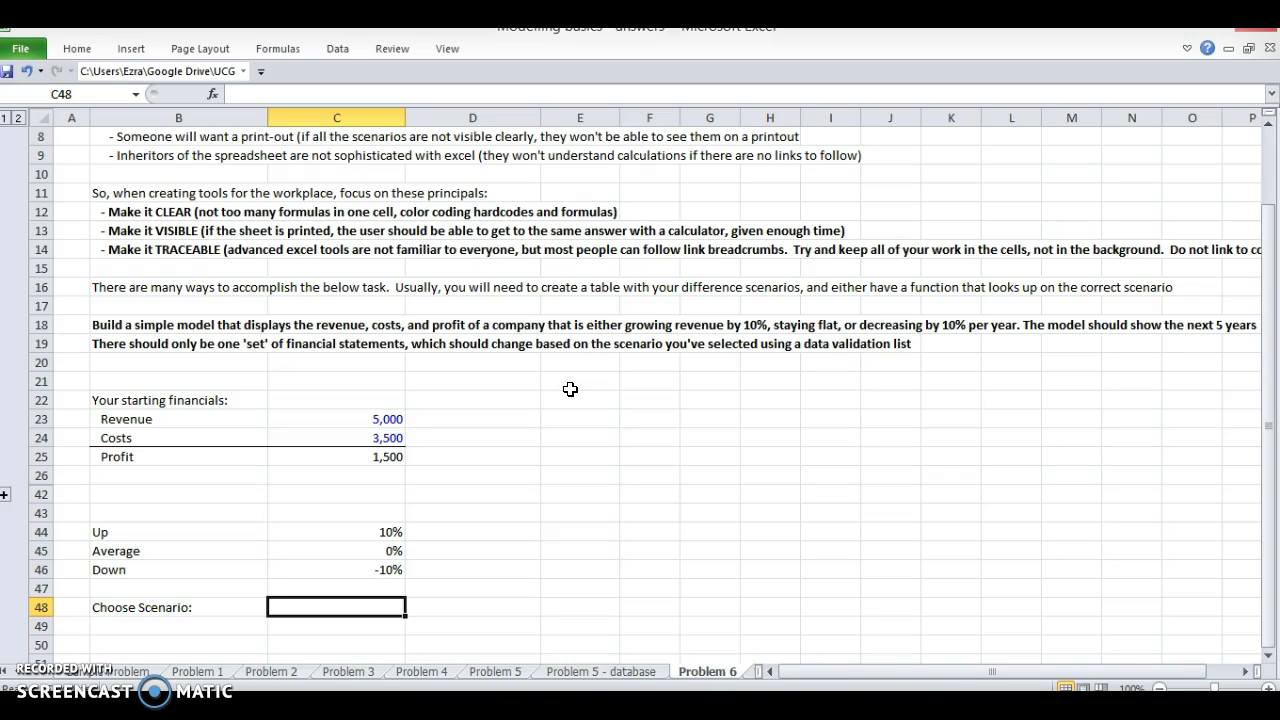
left_click(336, 50)
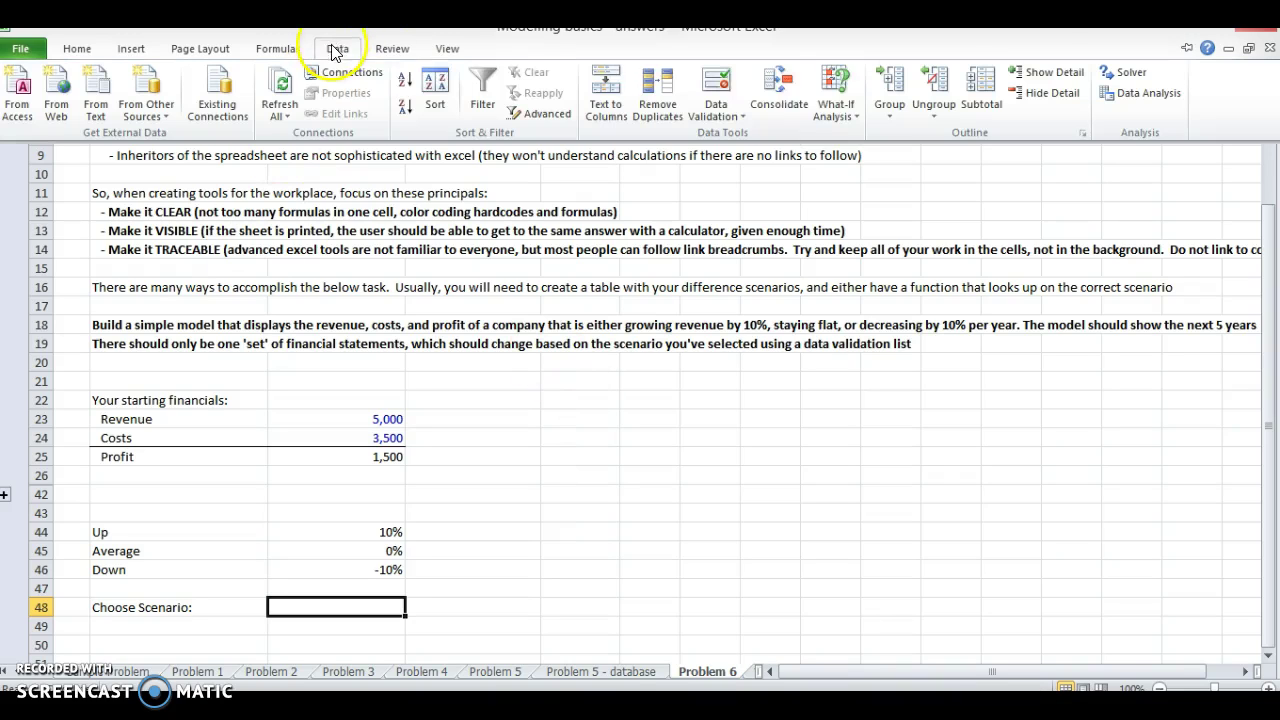
left_click(848, 109)
left_click(716, 110)
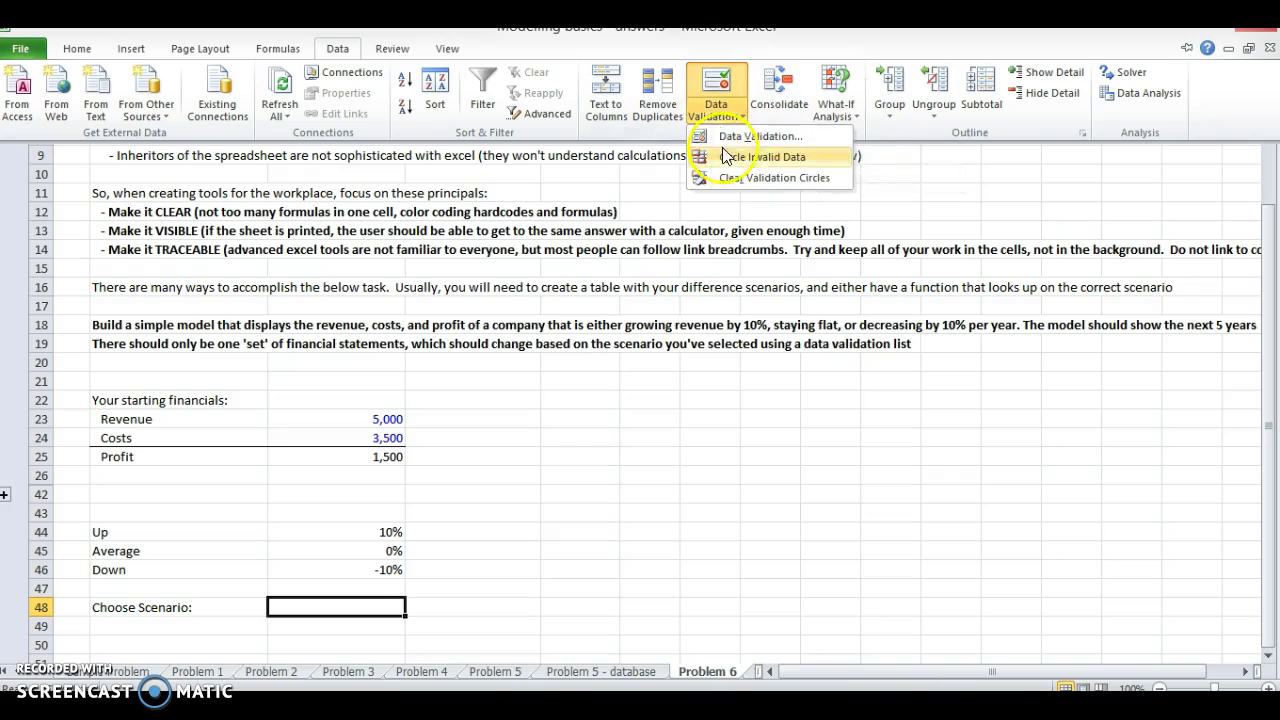
left_click(740, 137)
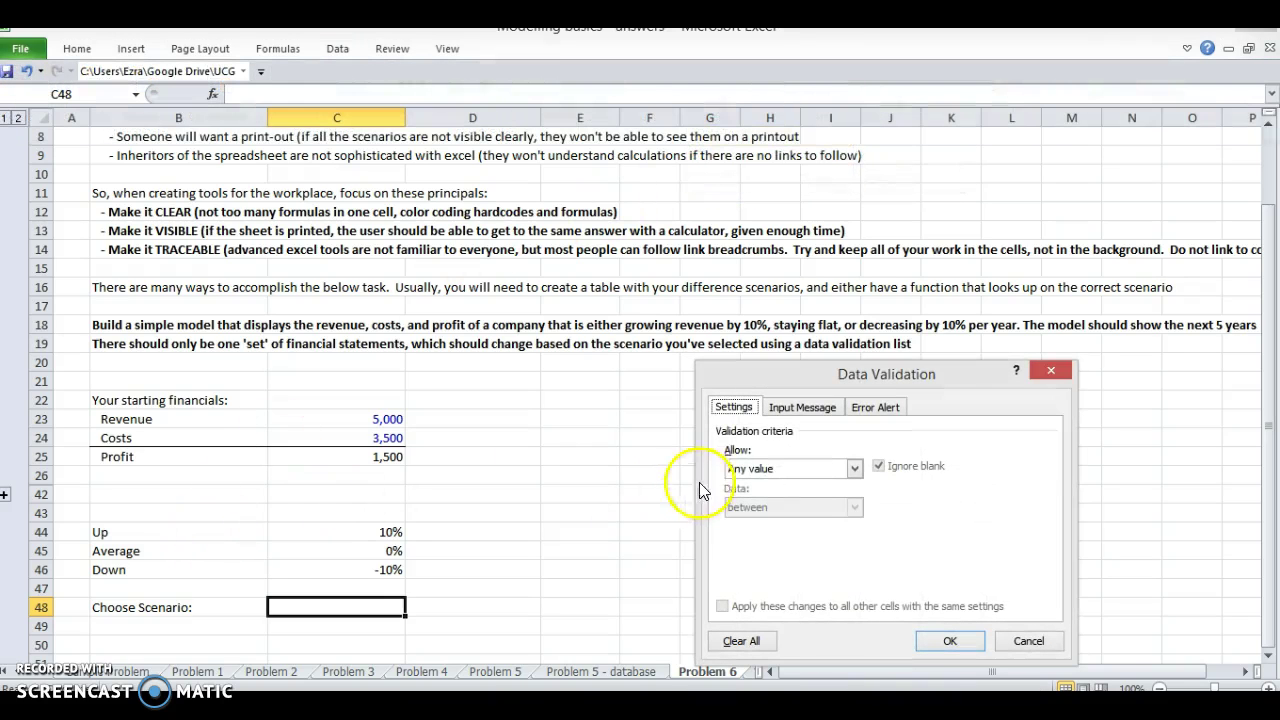
left_click(800, 468)
left_click(757, 517)
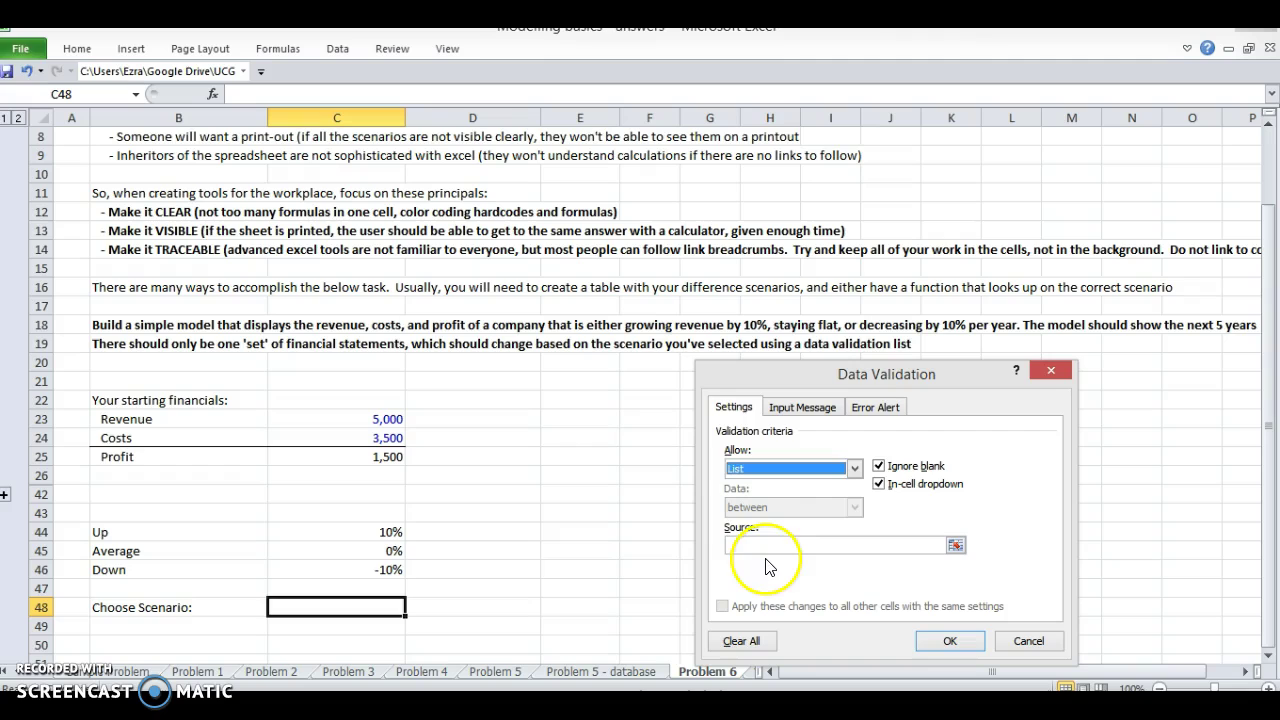
left_click(766, 546)
left_click_drag(206, 533, 199, 574)
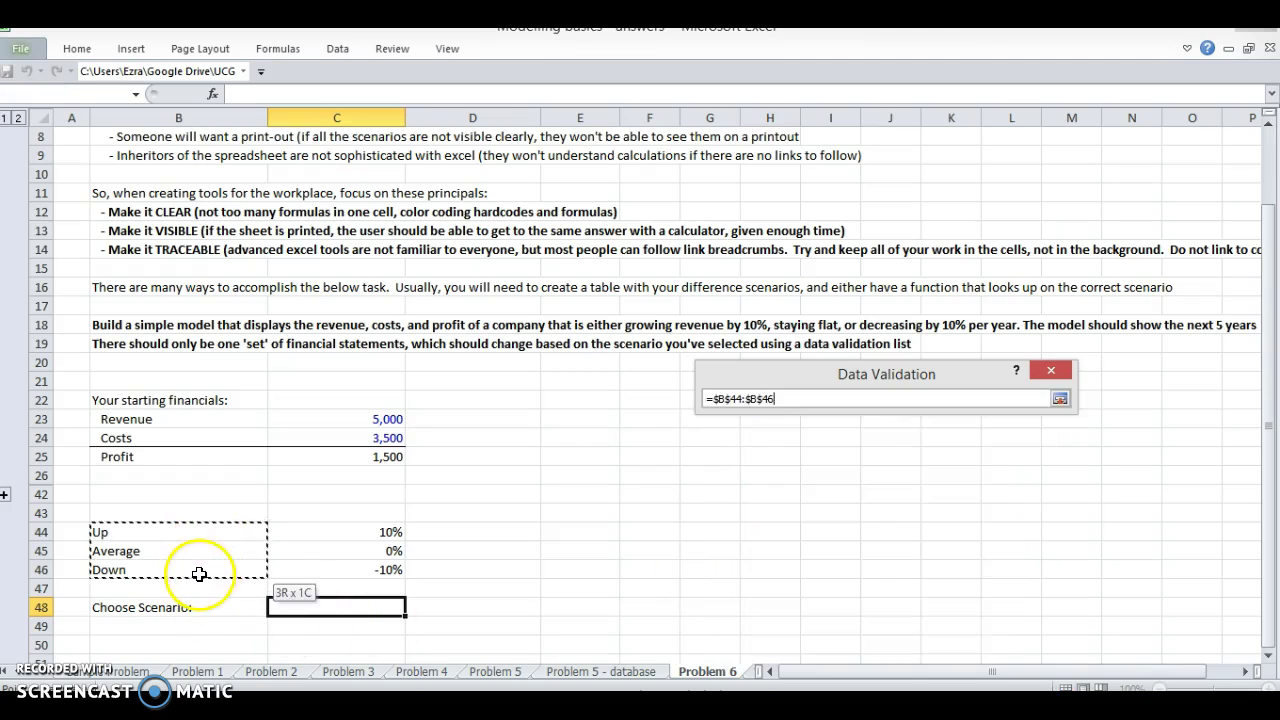
left_click(962, 640)
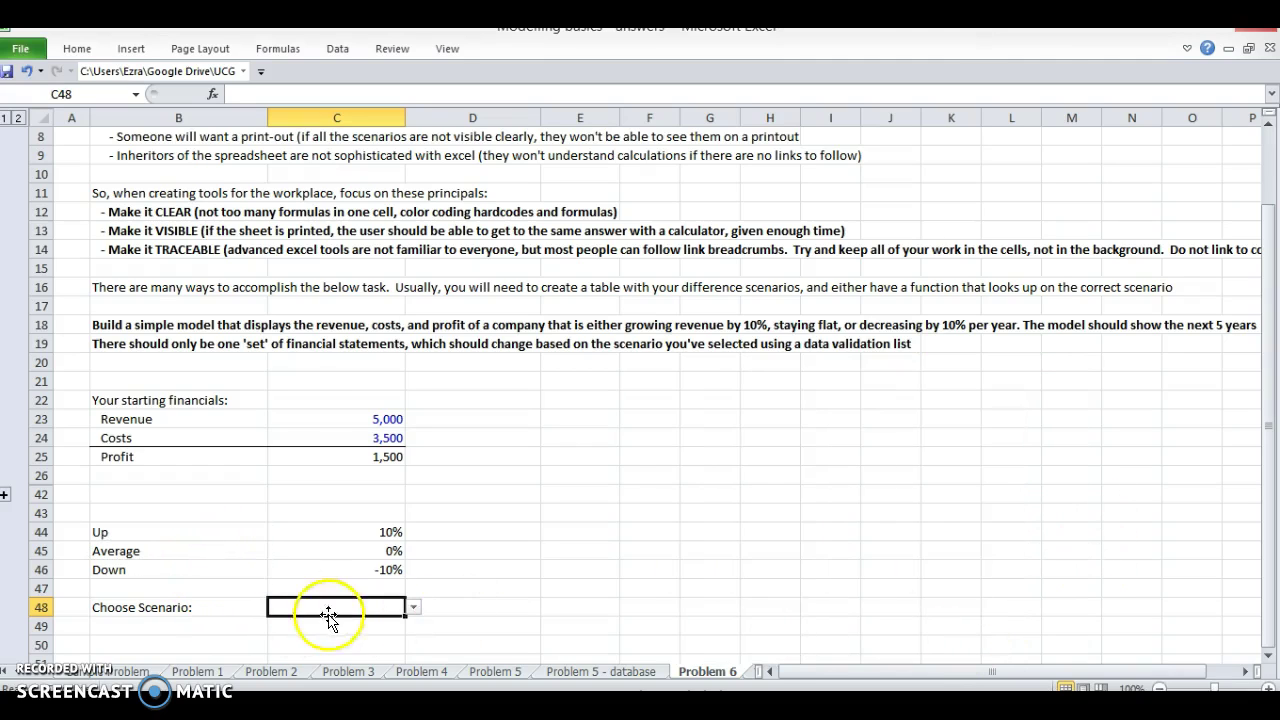
Step: Test the scenario dropdown in C48 by choosing Average, and set it to Up
left_click(410, 609)
left_click(400, 635)
left_click(411, 609)
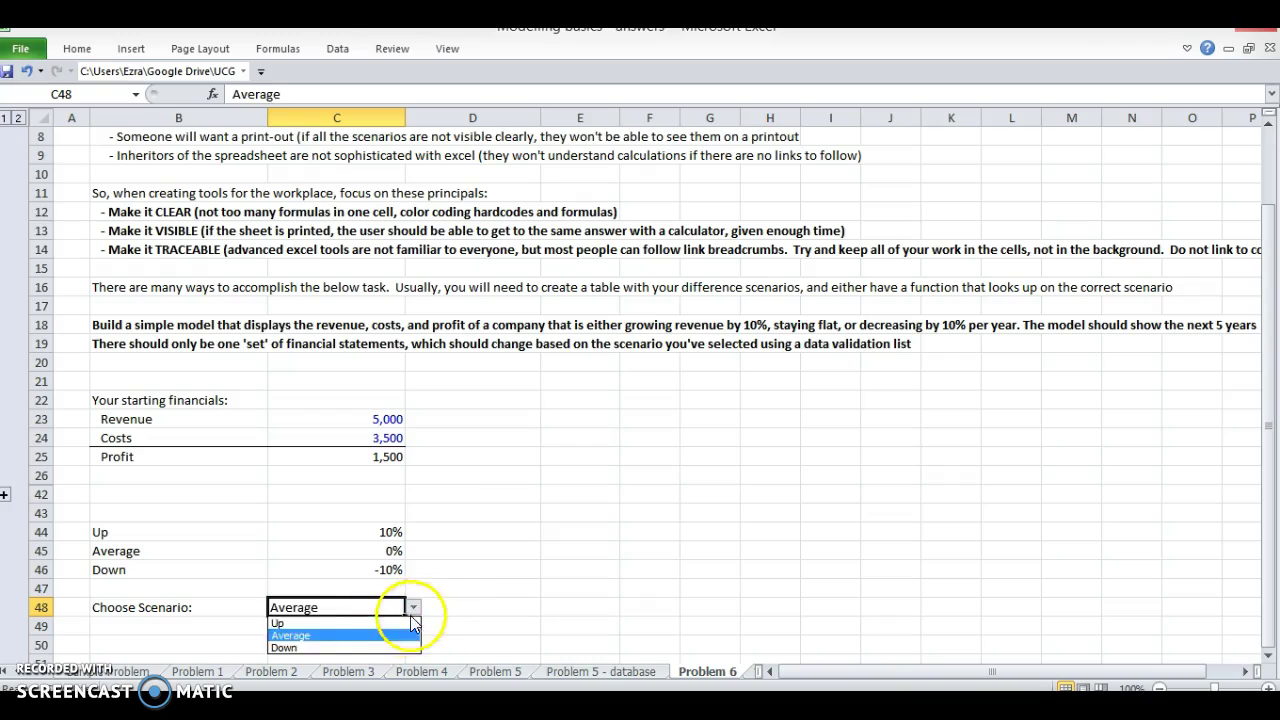
left_click(412, 623)
left_click(220, 514)
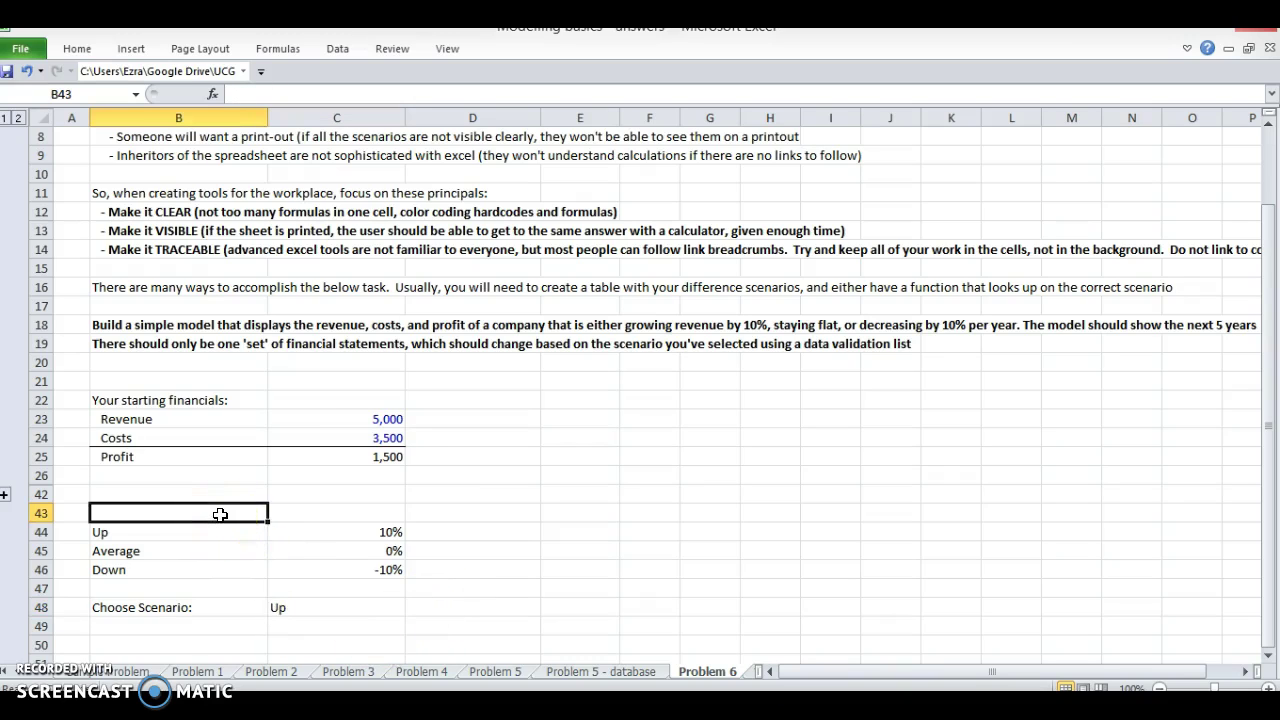
Step: Enter the headers "Scenario" in B43 and "Scenario revenue growth" in C43 above the scenario table
type("Scenario")
key("Tab")
type("S")
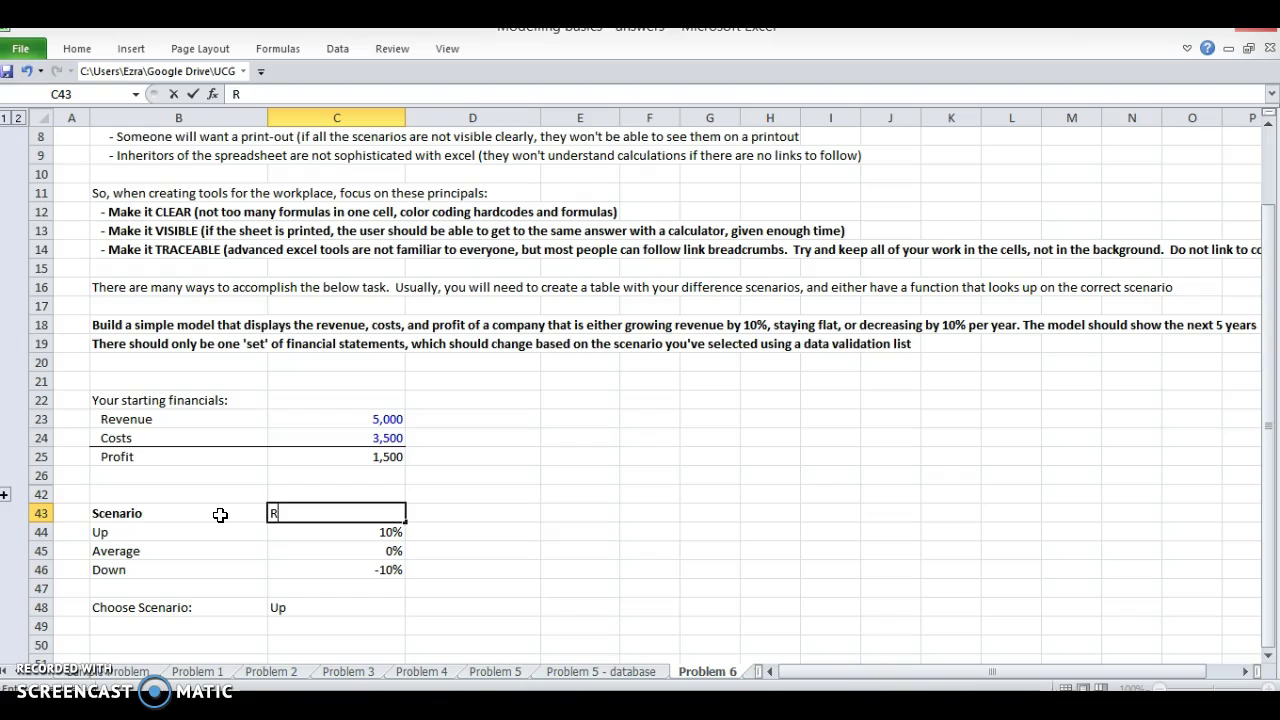
key("BackSpace")
type("Scen")
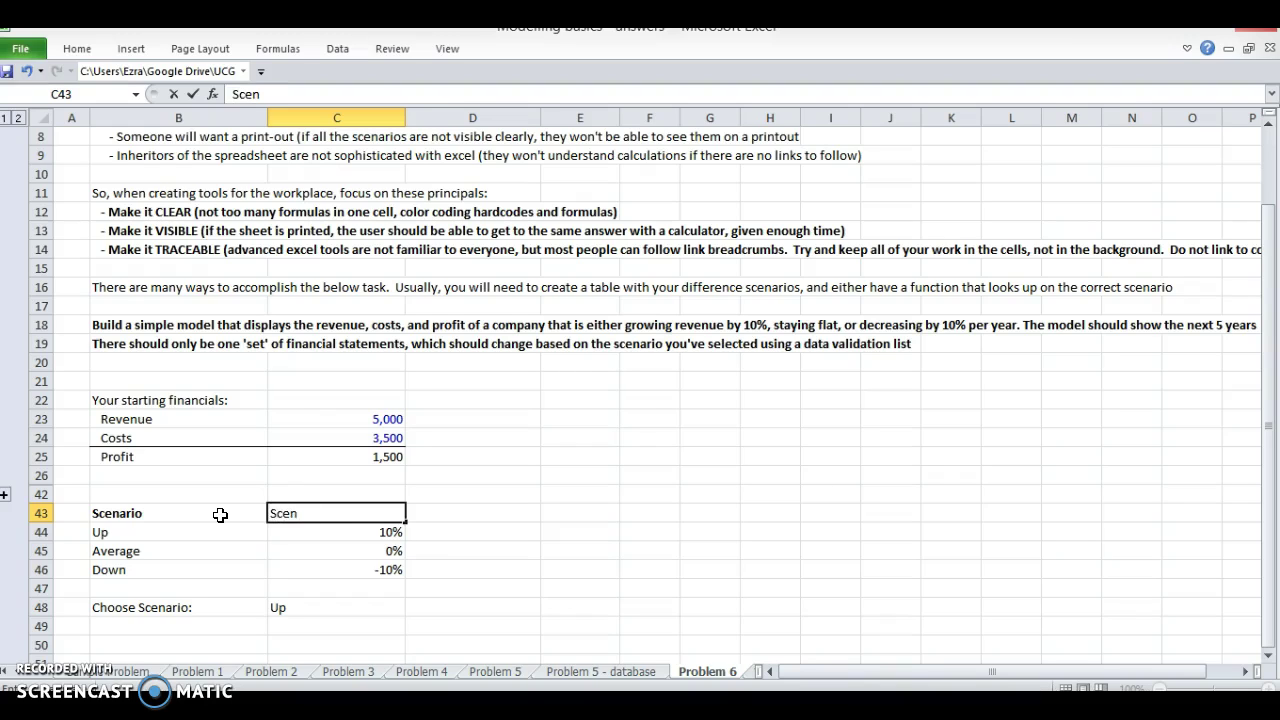
type("ario revenue growth")
key("Return")
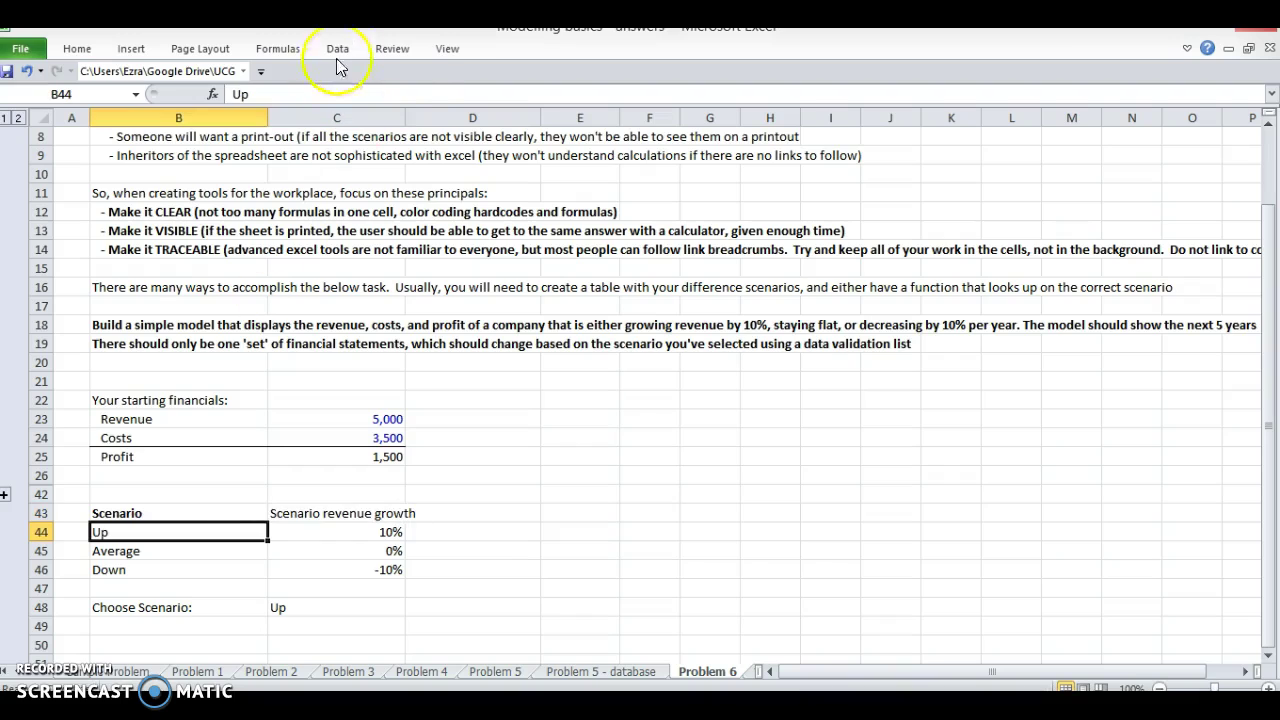
Step: Widen column C to fit its header text and make the headers in B43:C43 bold
left_click_drag(405, 118, 421, 120)
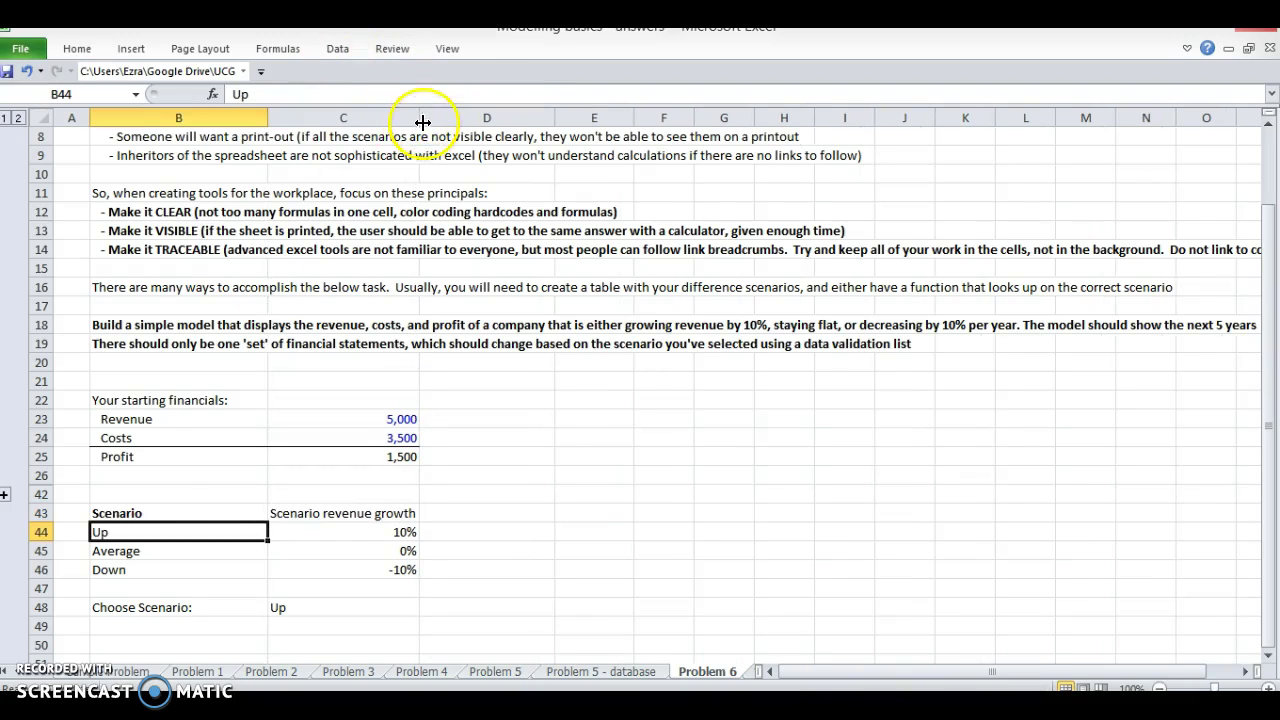
left_click(215, 508)
key("shift+Right")
key("ctrl+b")
key("Down")
left_click(215, 508)
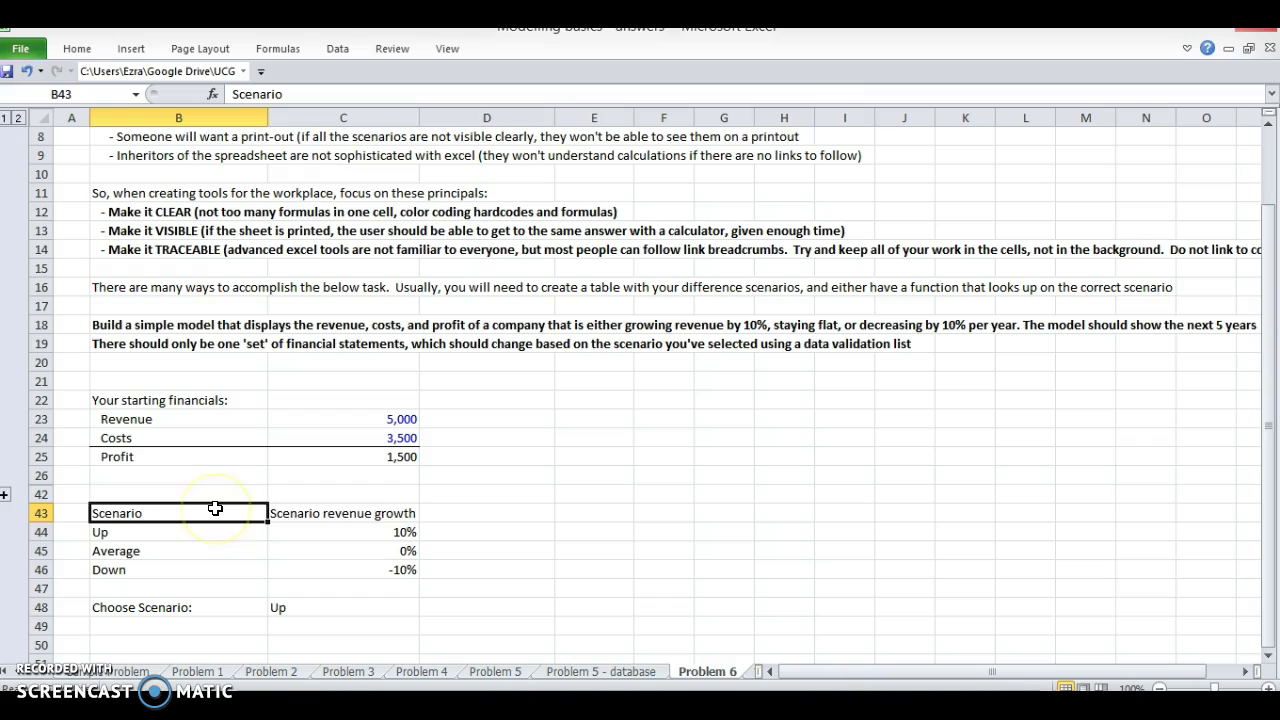
key("shift+Right")
key("ctrl+b")
Step: Enter the label "Revenue growth" in cell B49, below the scenario selector
key("Down")
key("Down")
key("Down")
key("Down")
key("Down")
key("Down")
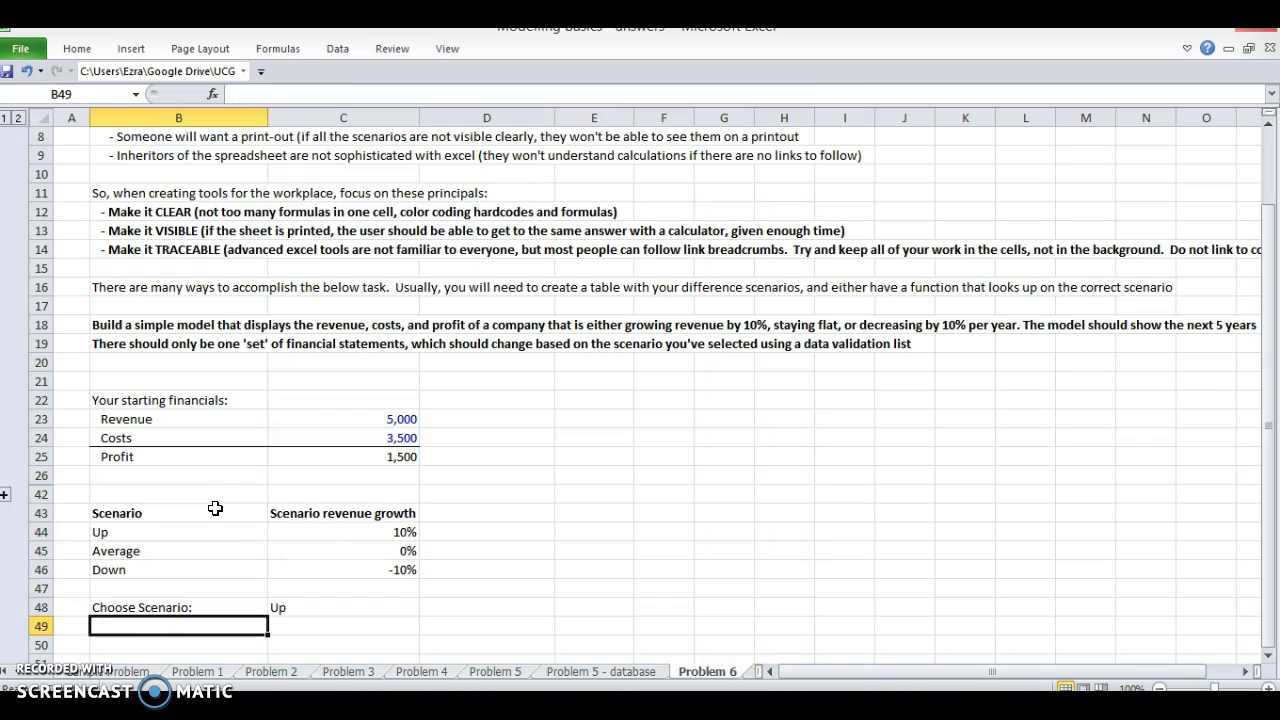
type("Revenue gorwt")
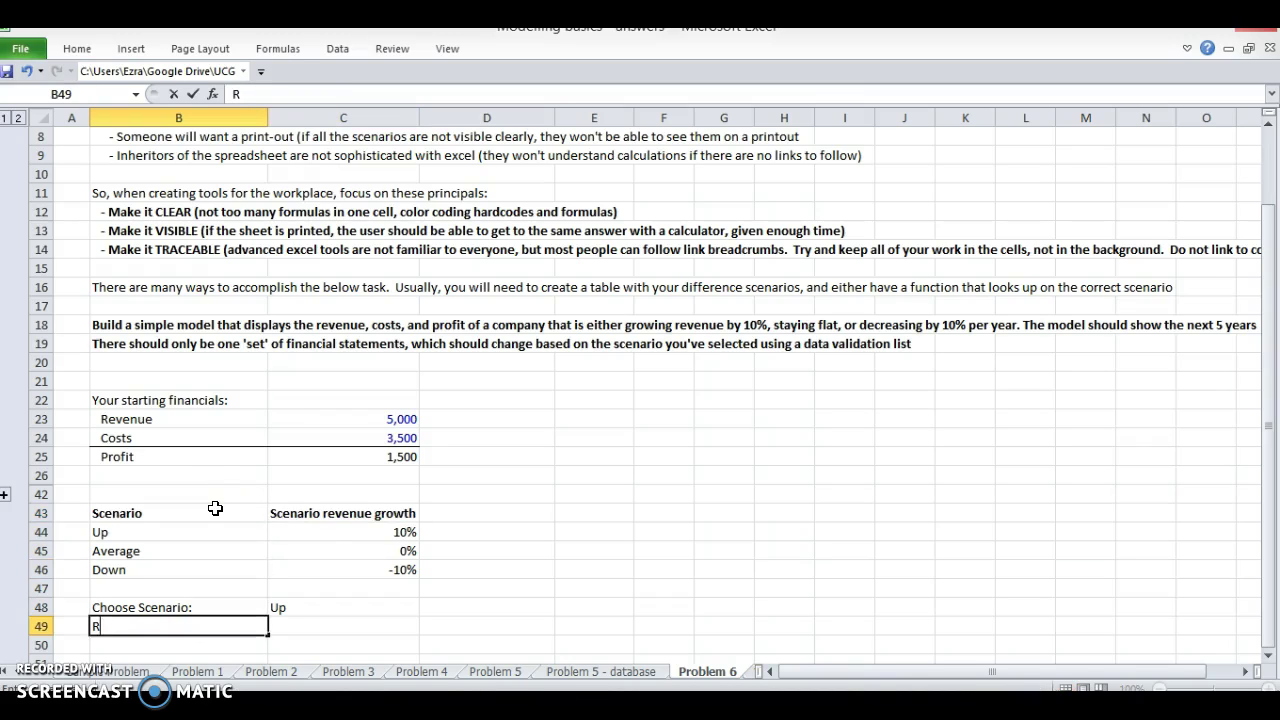
key("BackSpace")
key("BackSpace")
key("BackSpace")
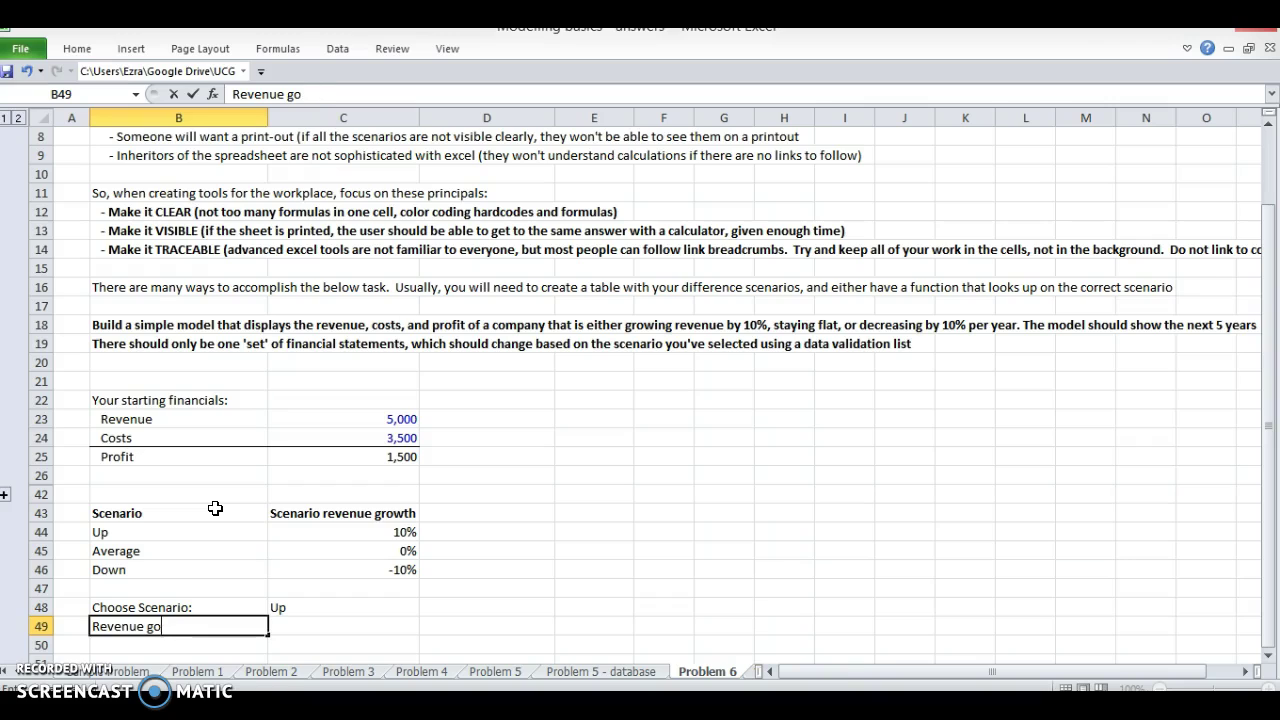
type("rowth")
key("Tab")
Step: Enter =VLOOKUP(C48,$B$43:$C$46,2,FALSE) in C49 to return the chosen scenario's growth rate, formatted as a percentage
type("=")
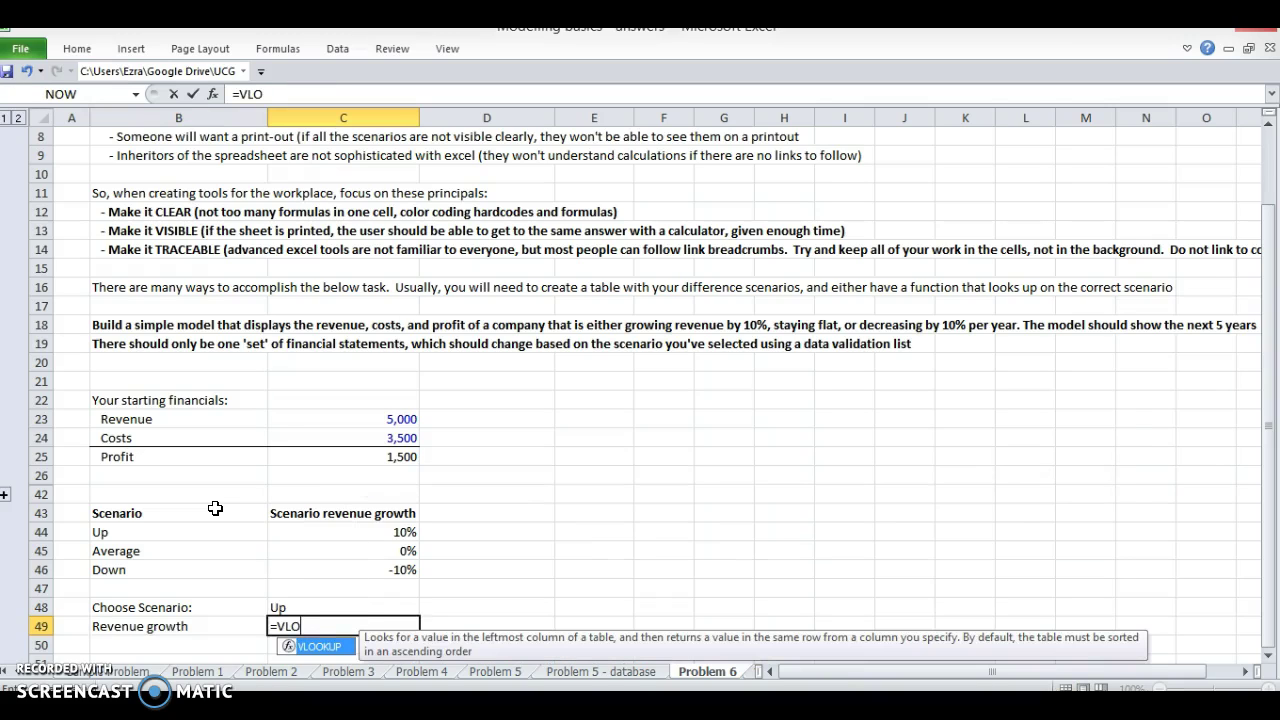
type("(")
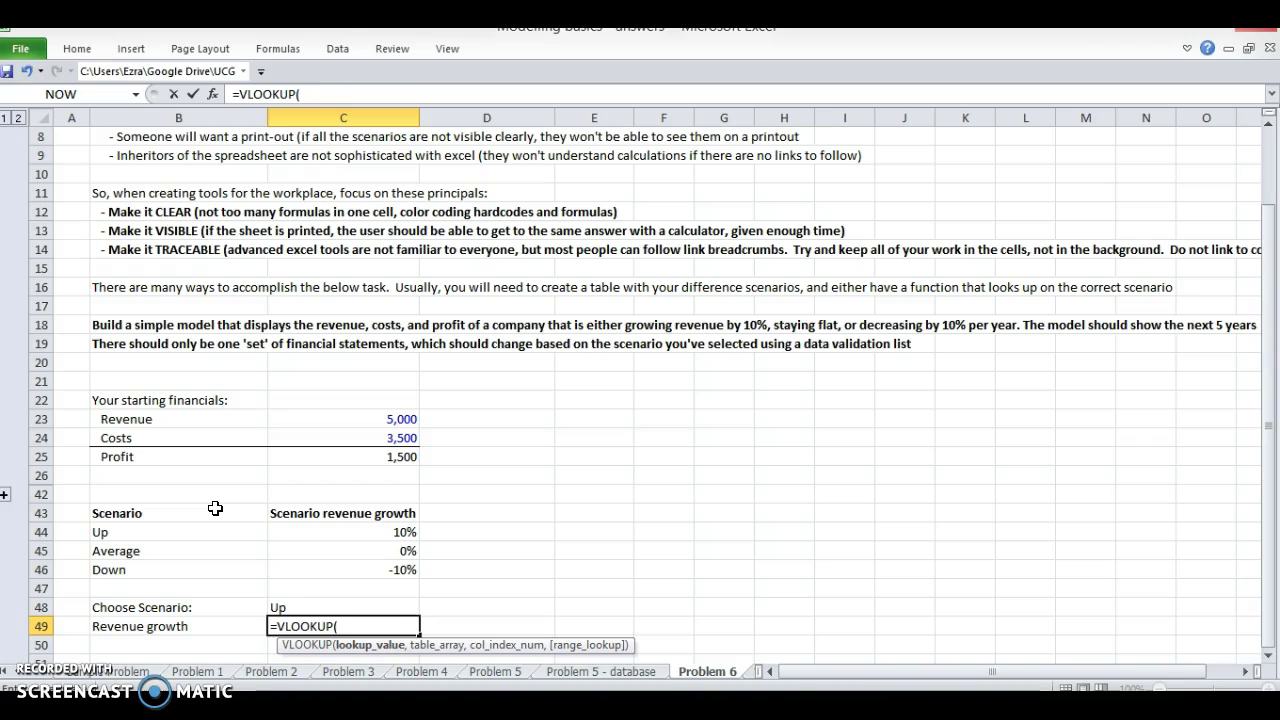
key("Up")
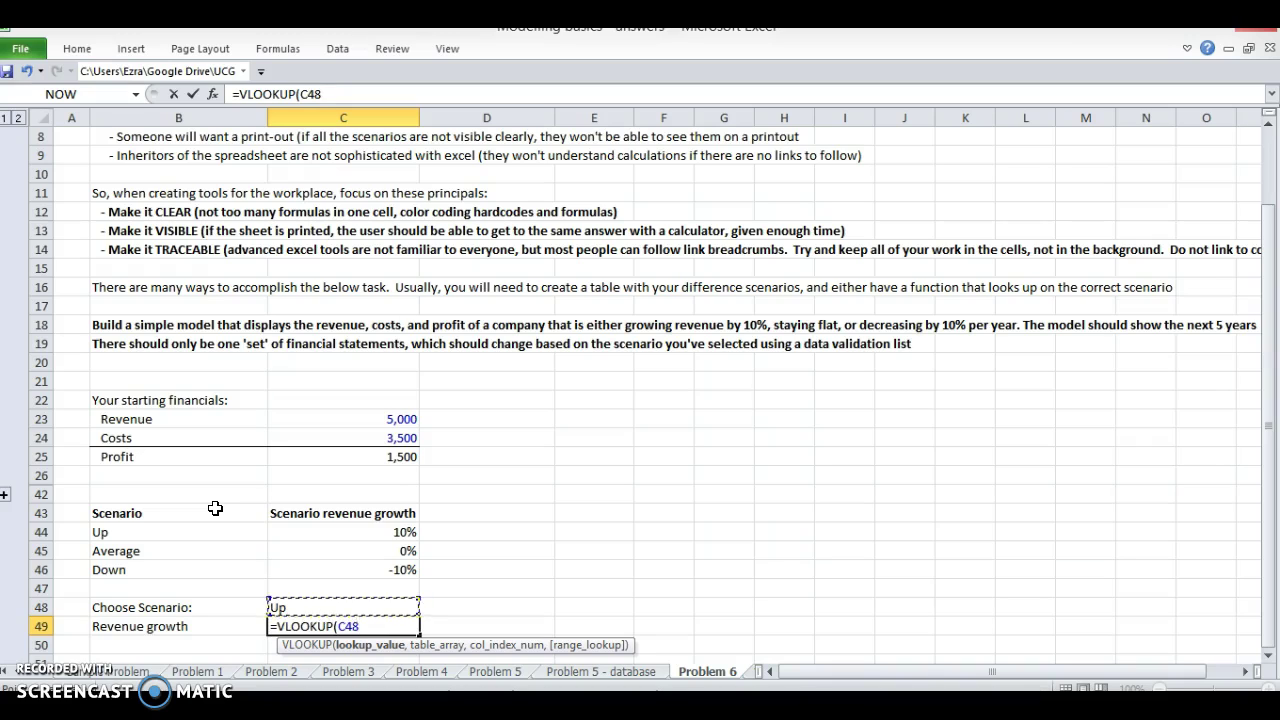
type(",")
key("Left")
key("Up")
key("Up")
key("Up")
key("shift+Right")
key("shift+Up")
key("shift+Up")
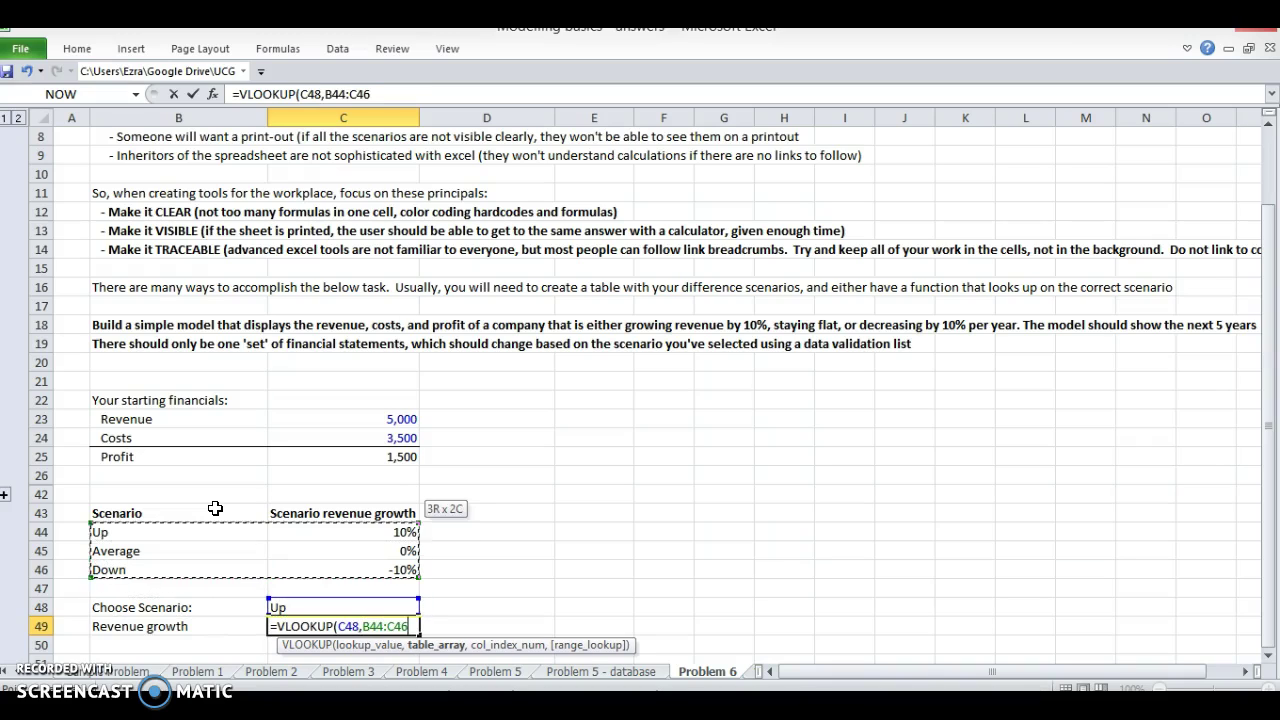
key("shift+Up")
key("F4")
type(",")
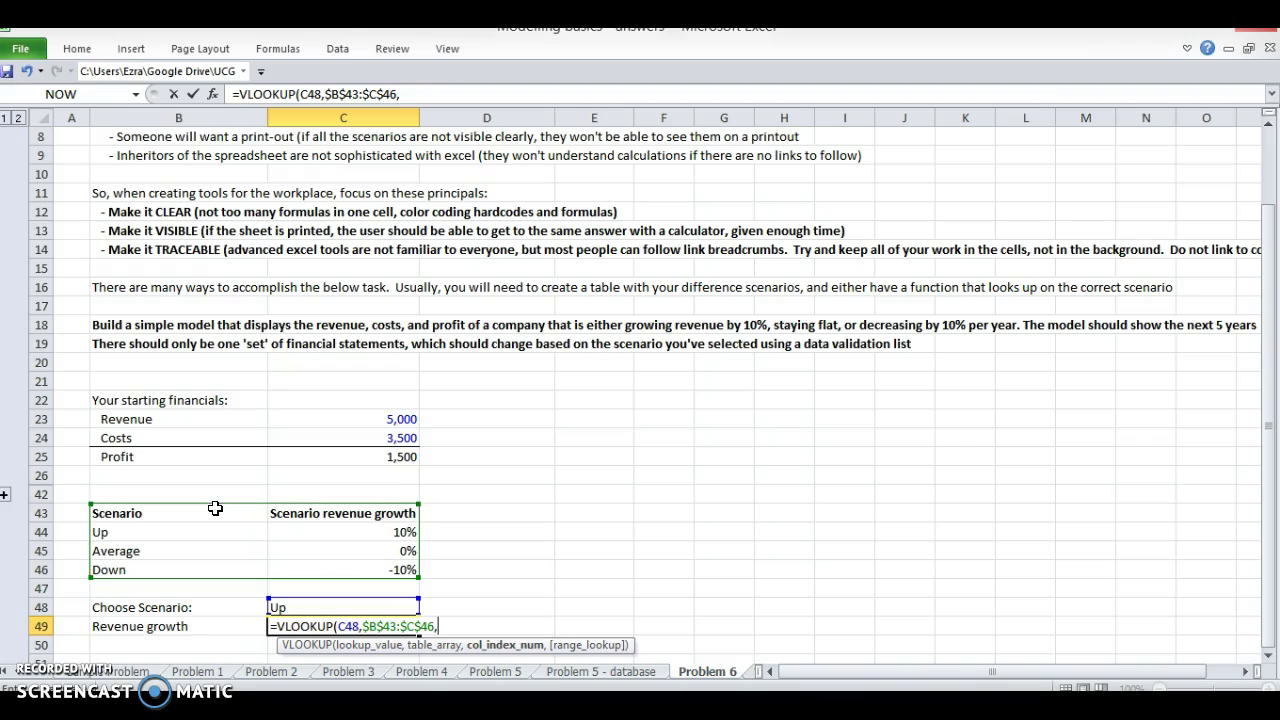
type("2mfal")
key("BackSpace")
key("BackSpace")
type(",false)")
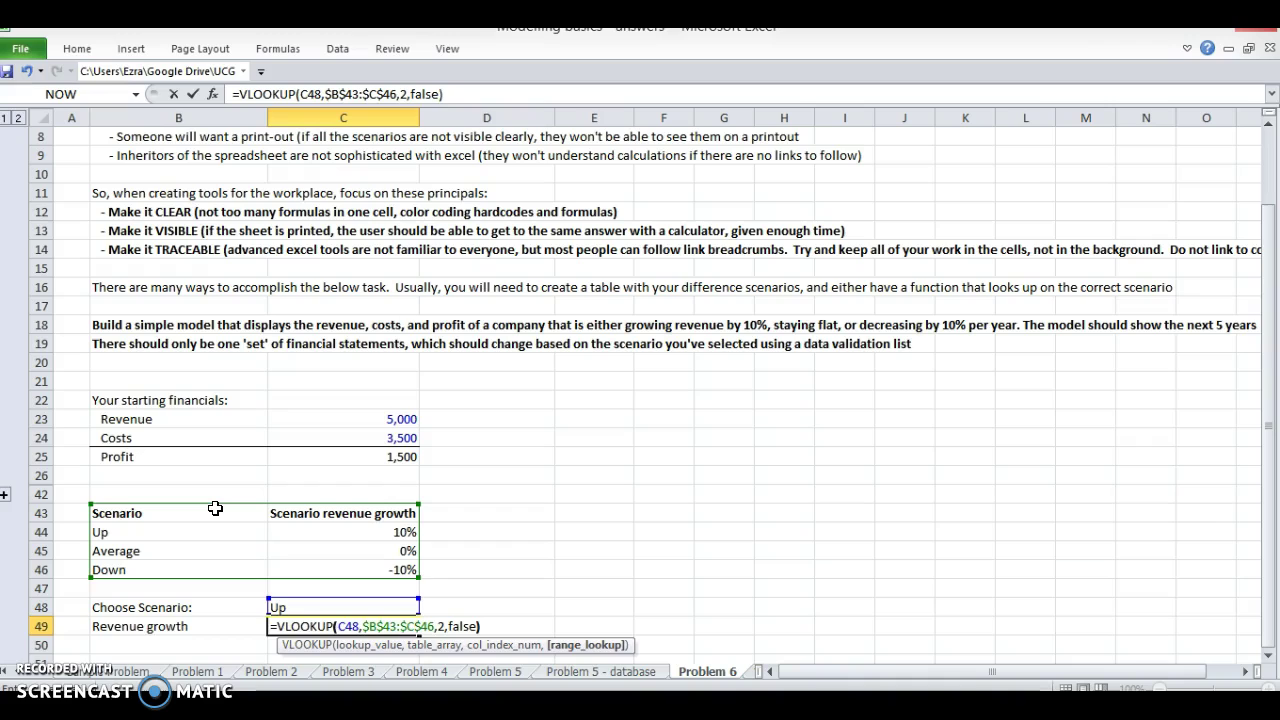
key("Return")
key("Up")
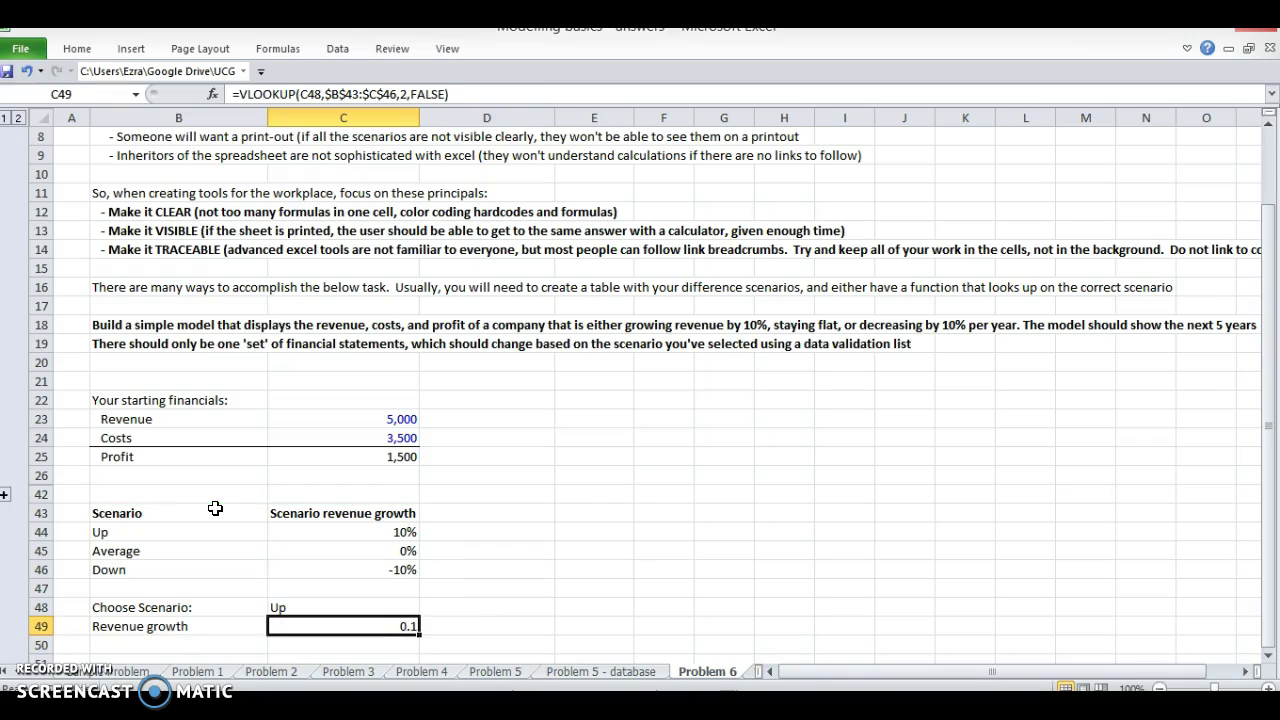
Step: Test the growth lookup by switching the scenario in C48 to Average, and set it to Down
left_click(337, 604)
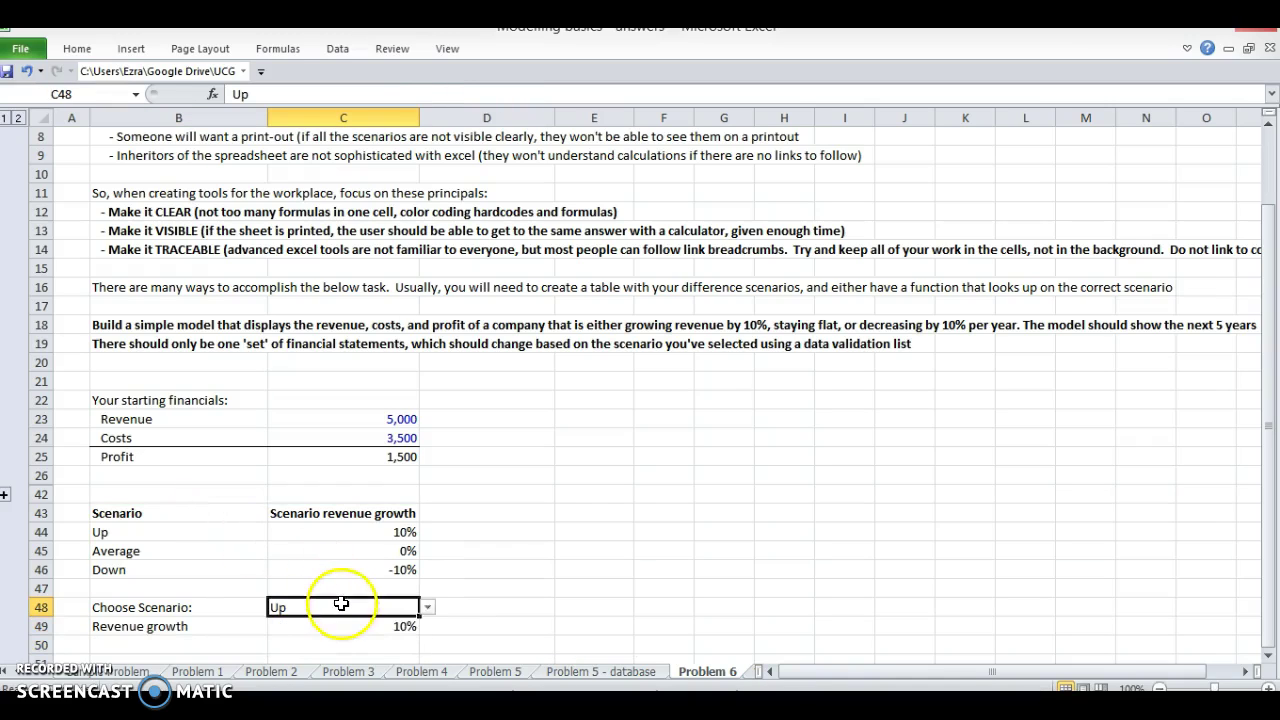
left_click(426, 608)
left_click(412, 635)
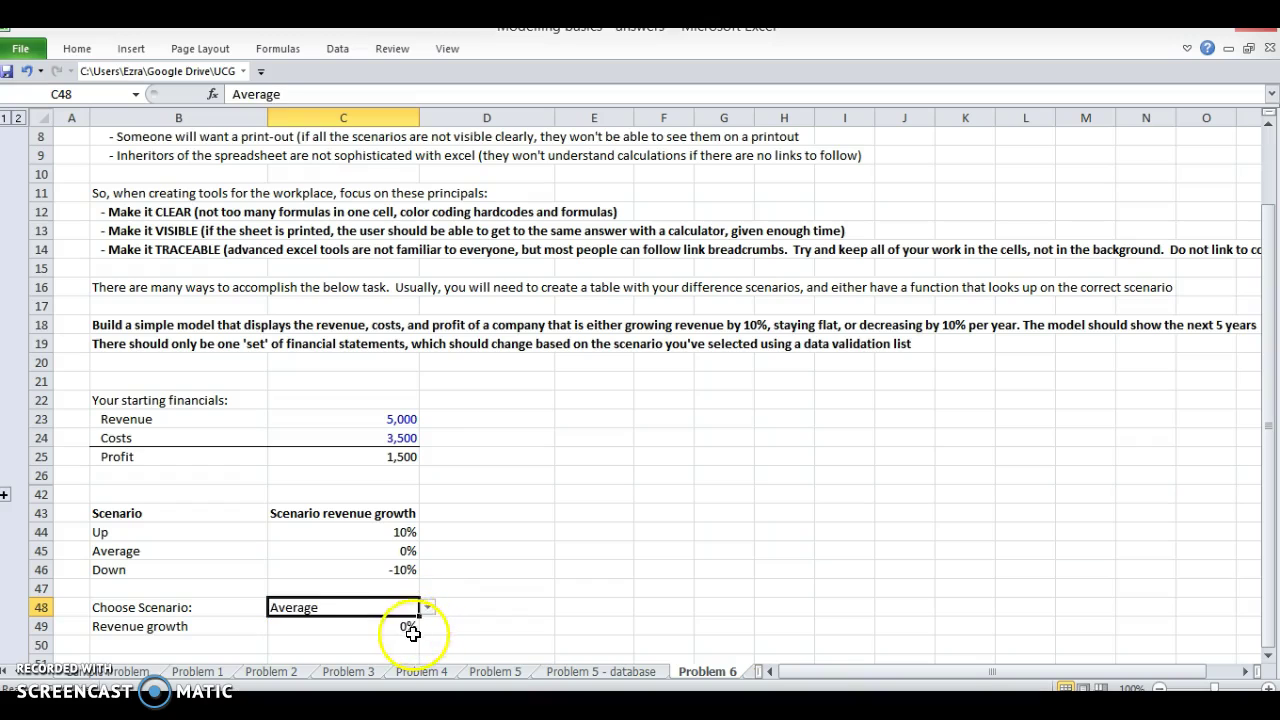
left_click(427, 607)
left_click(410, 647)
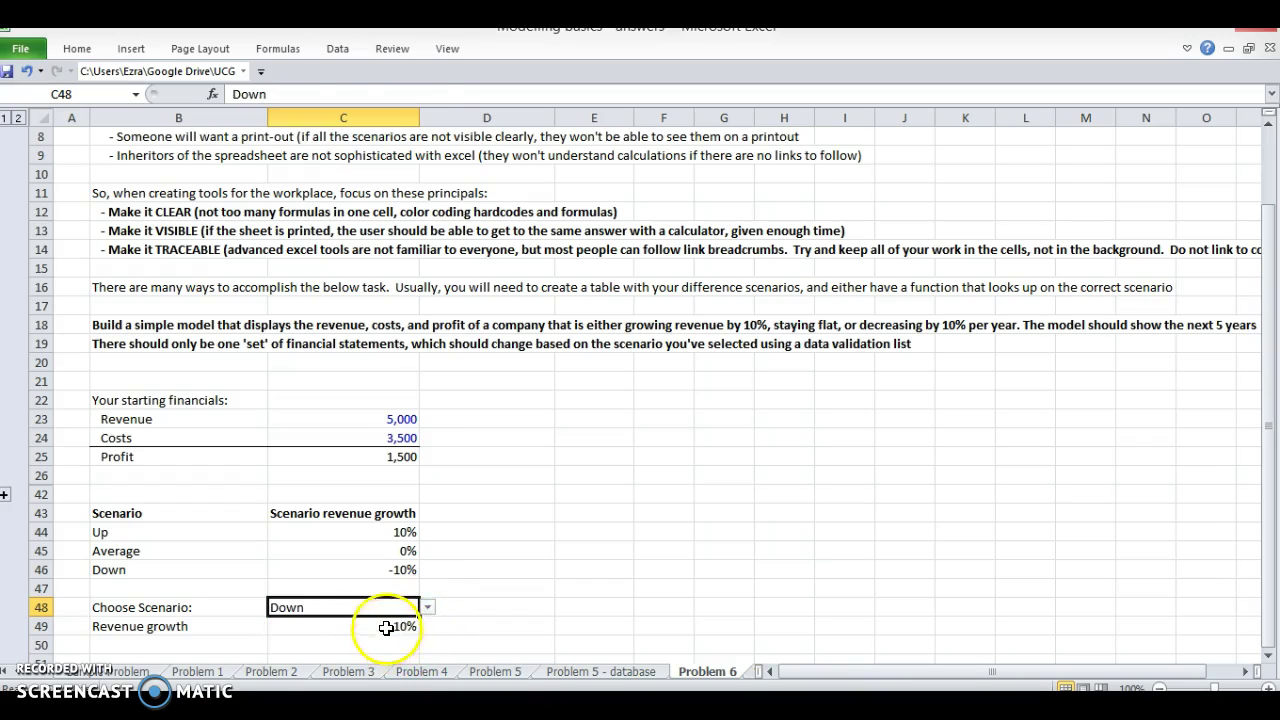
left_click(400, 627)
Step: Copy the starting financials block B22:C25 and paste it as links starting at cell B51
scroll(230, 650, "down", 1)
scroll(228, 654, "down", 1)
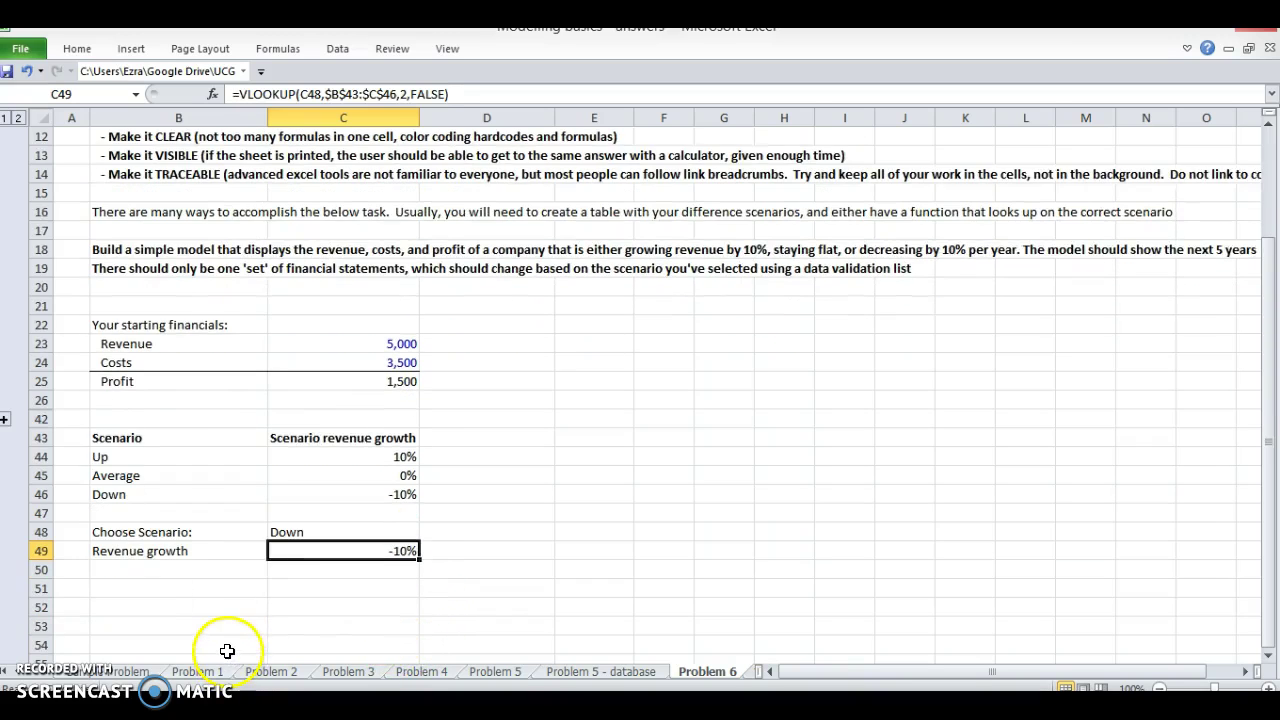
left_click(232, 575)
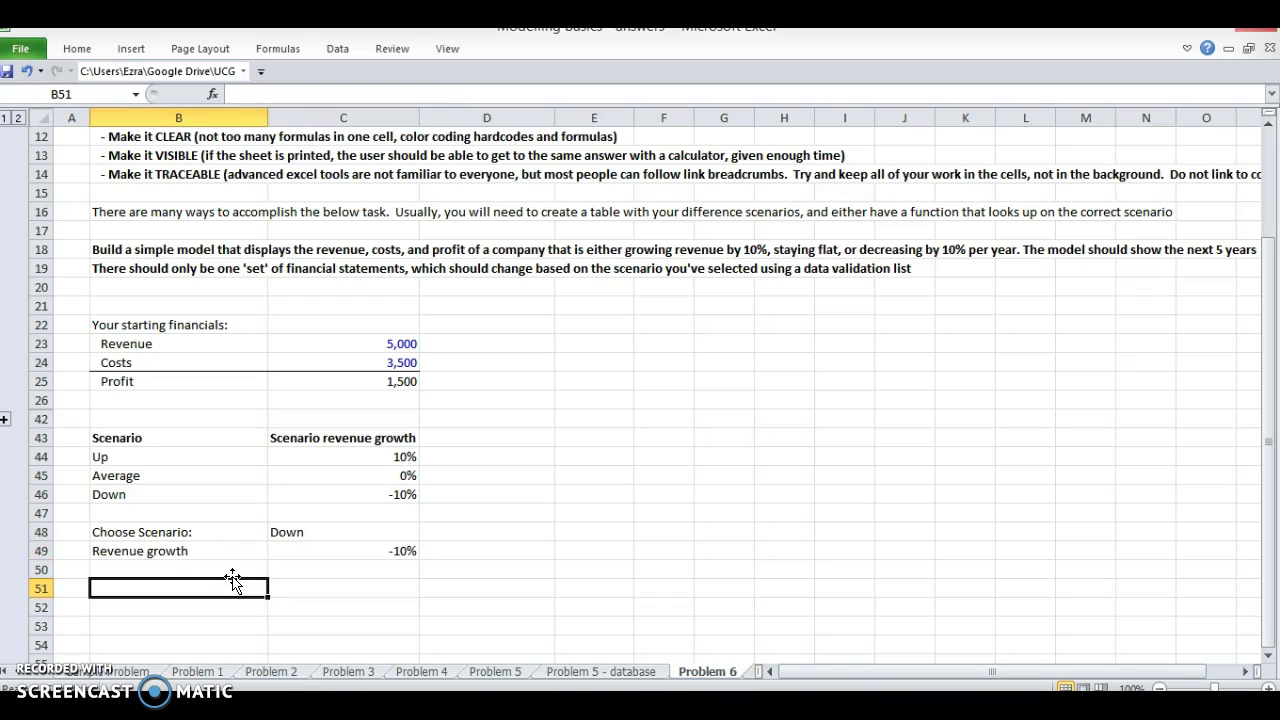
key("Up")
key("Up")
key("Up")
key("Up")
key("Up")
key("Up")
key("Up")
key("Up")
key("Up")
key("Up")
key("shift+Up")
key("shift+Up")
key("shift+Up")
key("shift+Right")
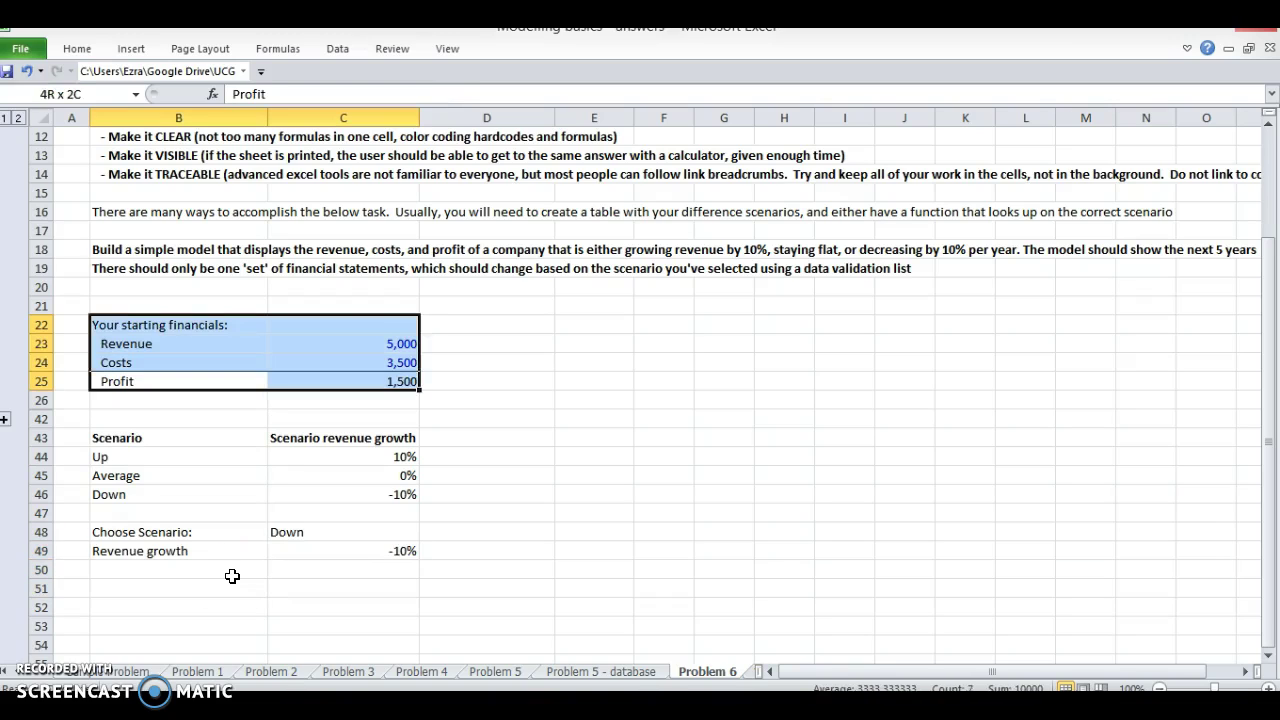
key("ctrl+c")
key("Down")
key("Down")
key("Down")
key("Down")
key("Down")
key("Down")
key("Down")
key("Down")
key("Down")
key("Down")
key("Down")
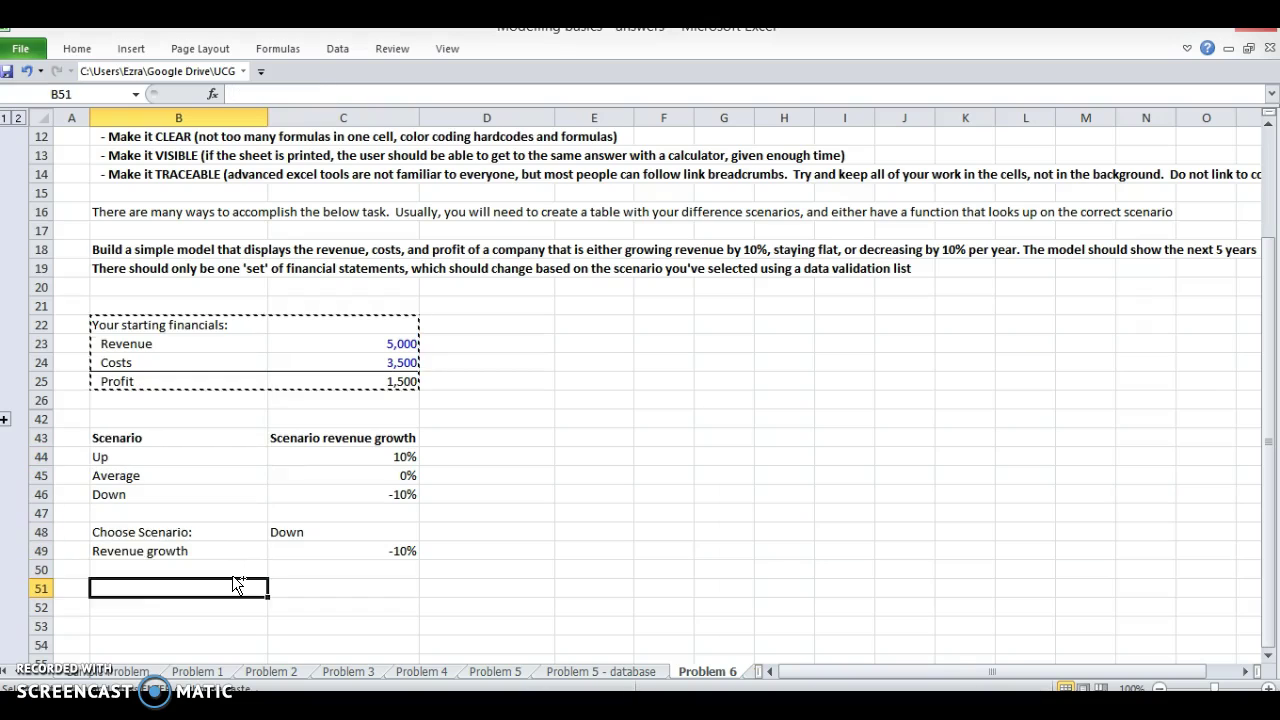
key("ctrl+alt+v")
key("alt+l")
Step: Add a top border to the linked Profit row in B54:C54
key("Right")
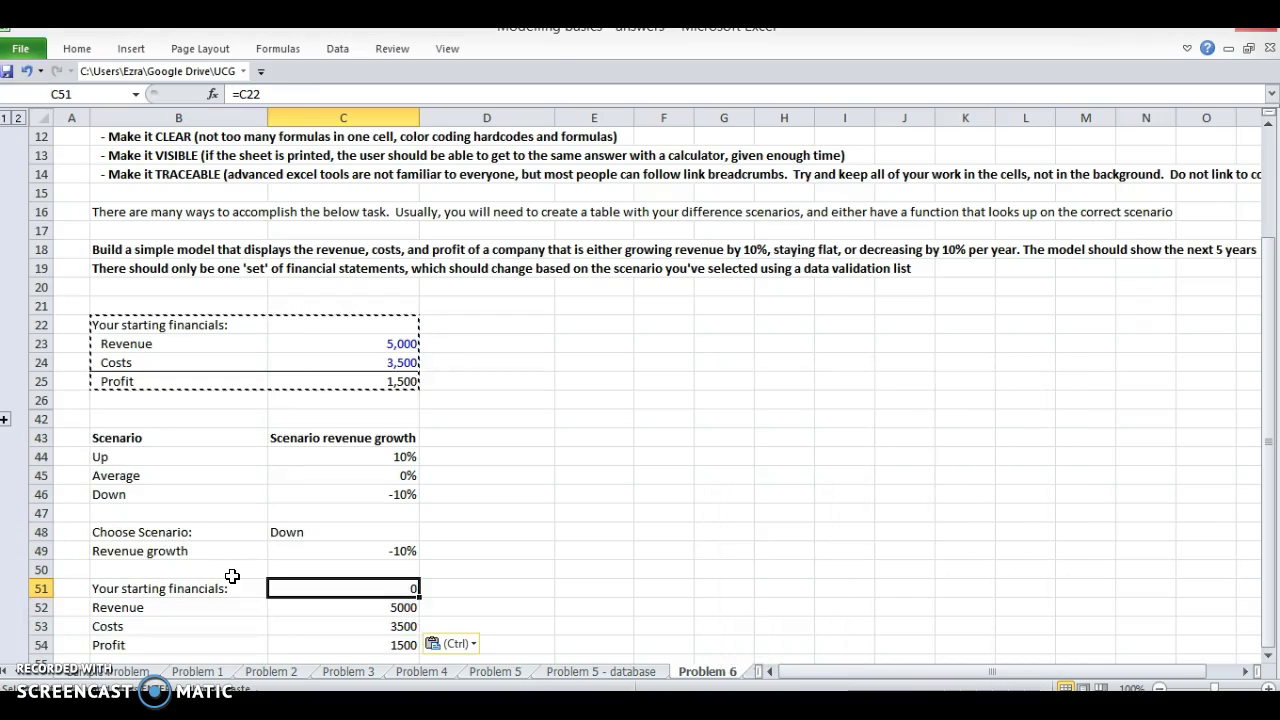
key("Down")
key("Down")
key("Down")
key("Left")
key("shift+Right")
key("alt+h")
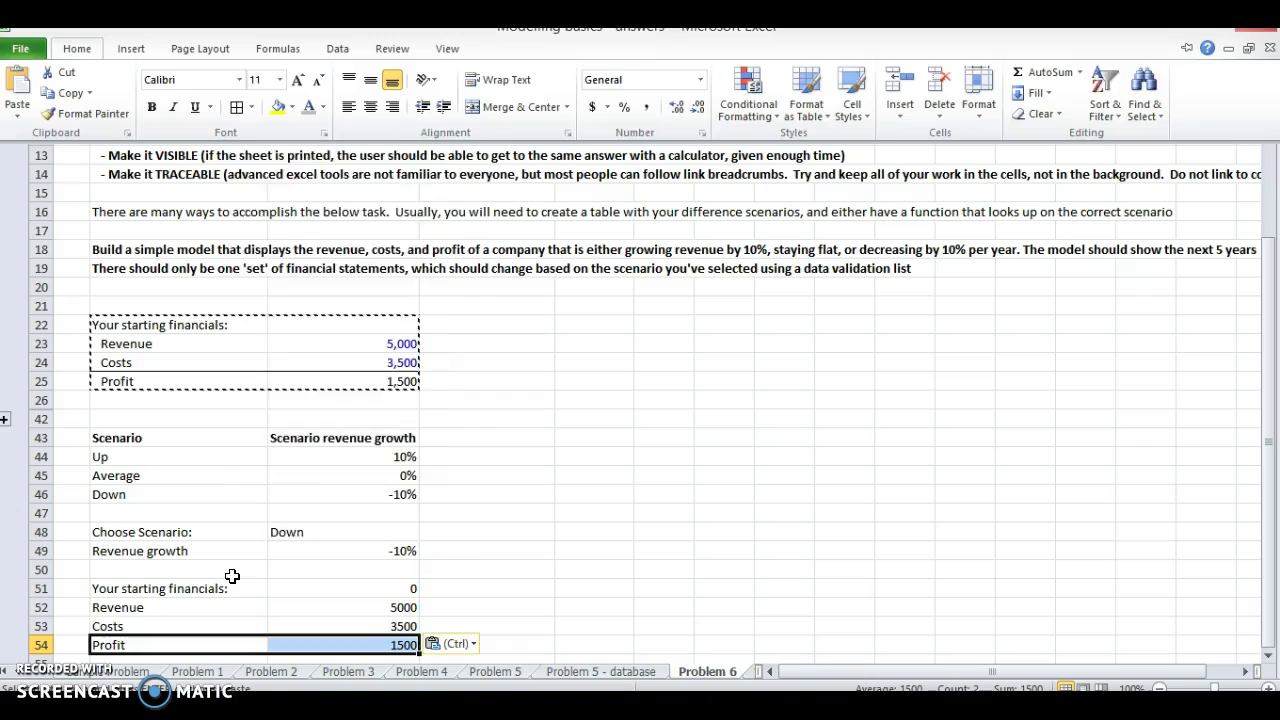
key("b")
key("p")
Step: Clear the unneeded linked zero from cell C51 beside the financials heading
key("Right")
key("Up")
key("Up")
key("Up")
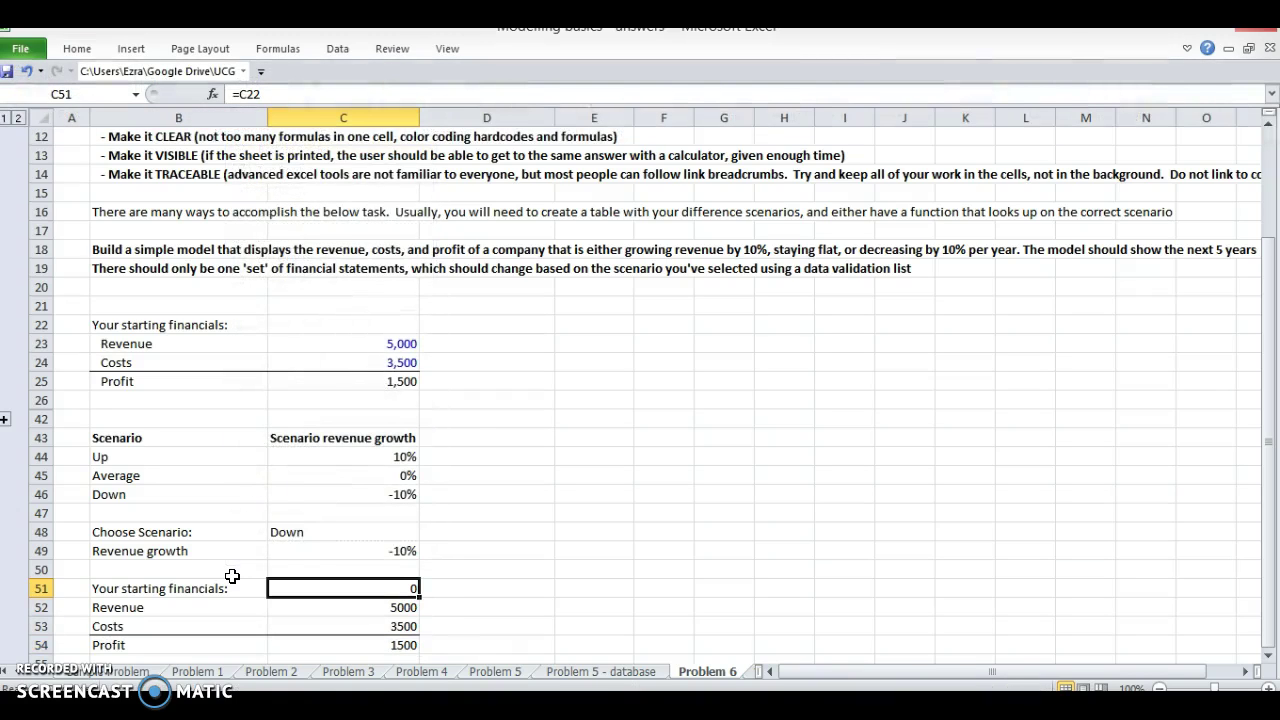
key("Down")
Step: Format the linked financials in C52:C54 with the comma style and no decimal places
key("Down")
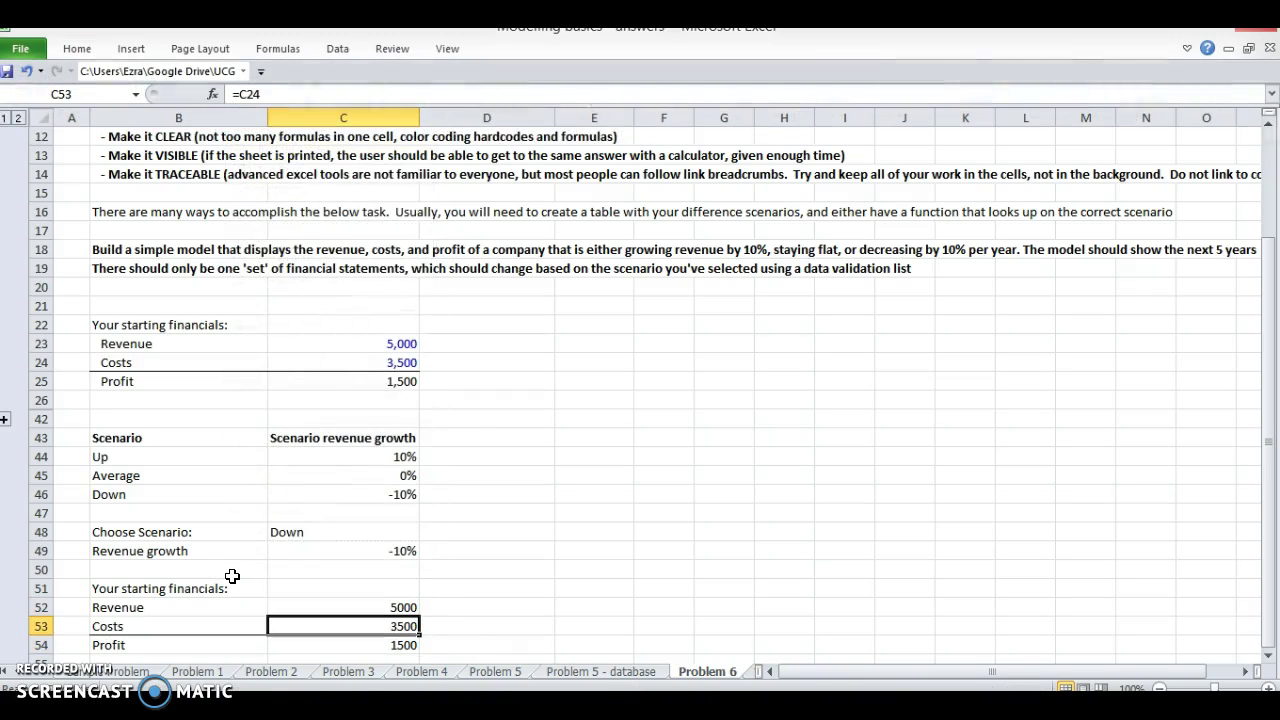
key("Up")
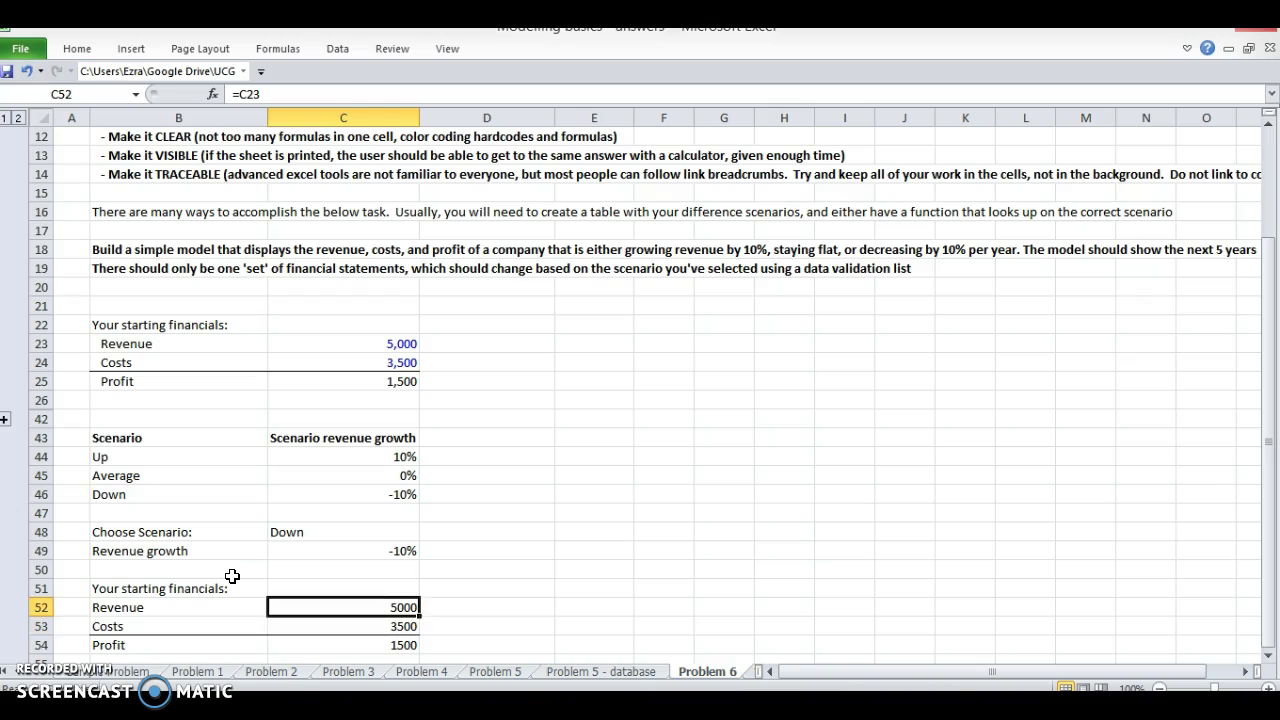
key("shift+Down")
key("shift+Down")
key("alt+h")
key("k")
key("alt+h")
key("9")
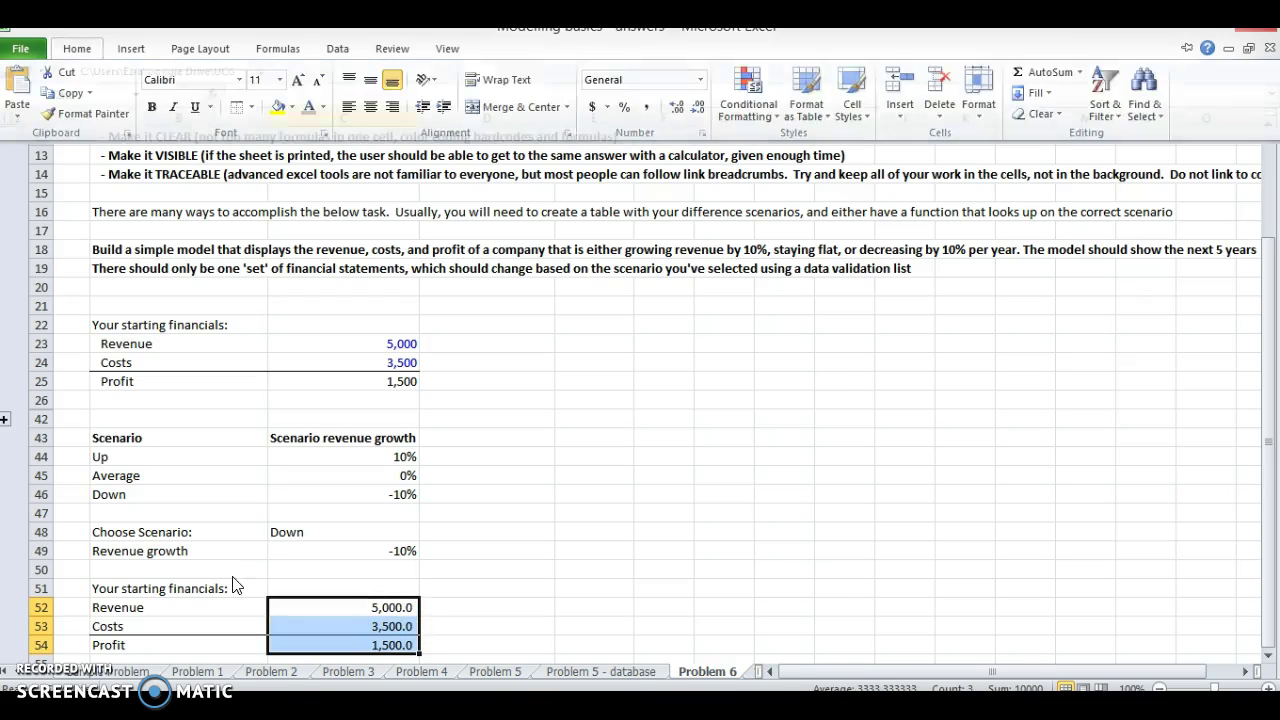
key("alt+h")
key("9")
Step: Enter the column headings "Base Year" in C51 and years 1 to 5 across D51:H51
key("shift+Up")
key("shift+Up")
key("Up")
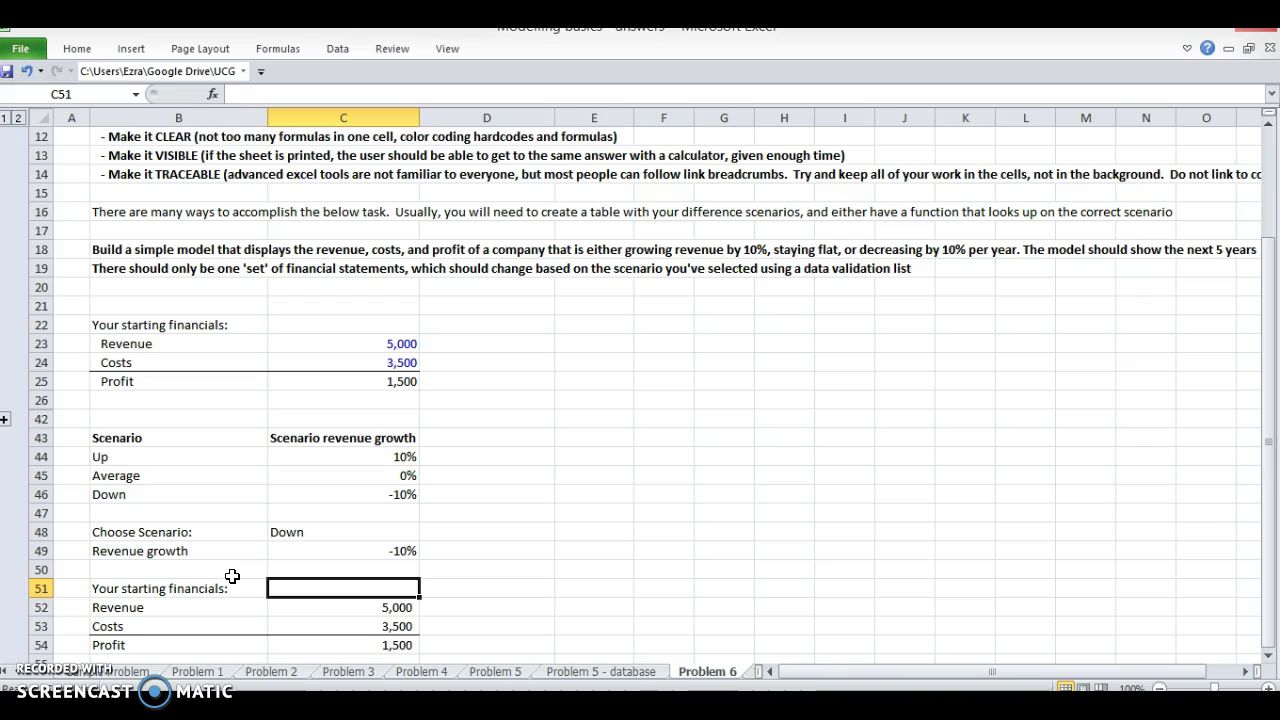
type("Base Year")
key("Tab")
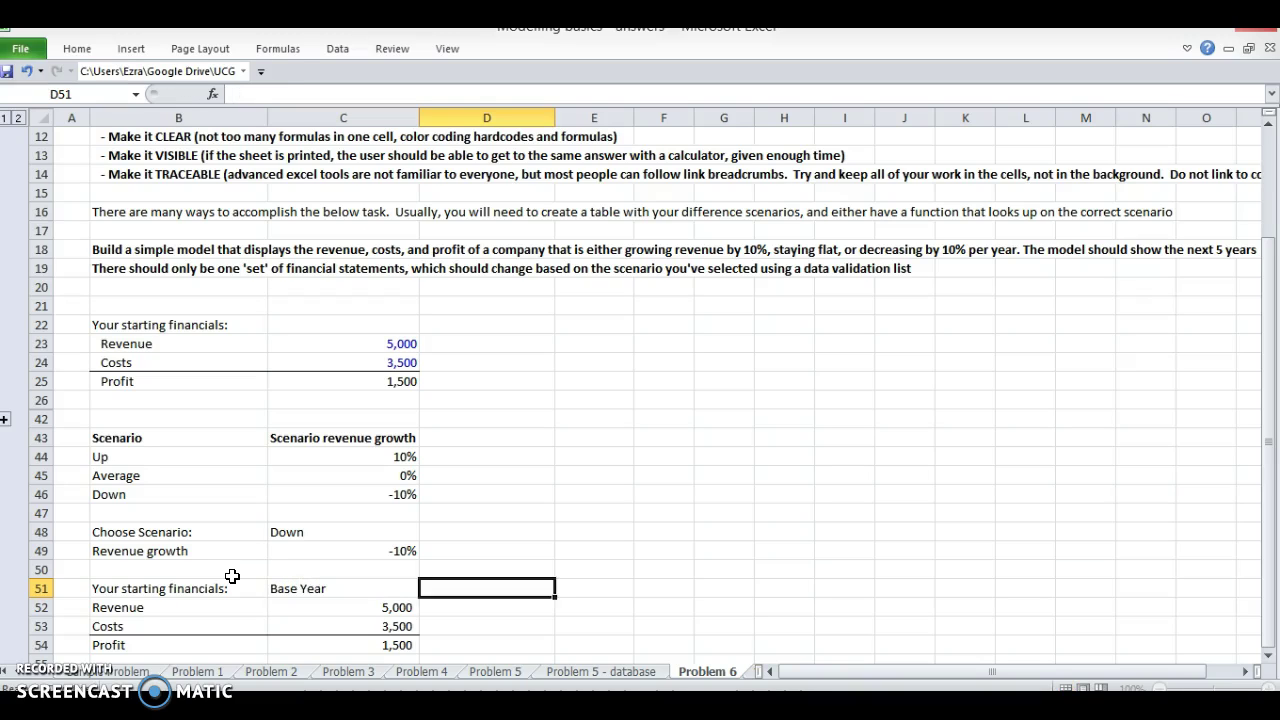
type("1")
key("Tab")
type("2")
key("Tab")
type("3")
key("Tab")
type("4")
key("Tab")
type("5")
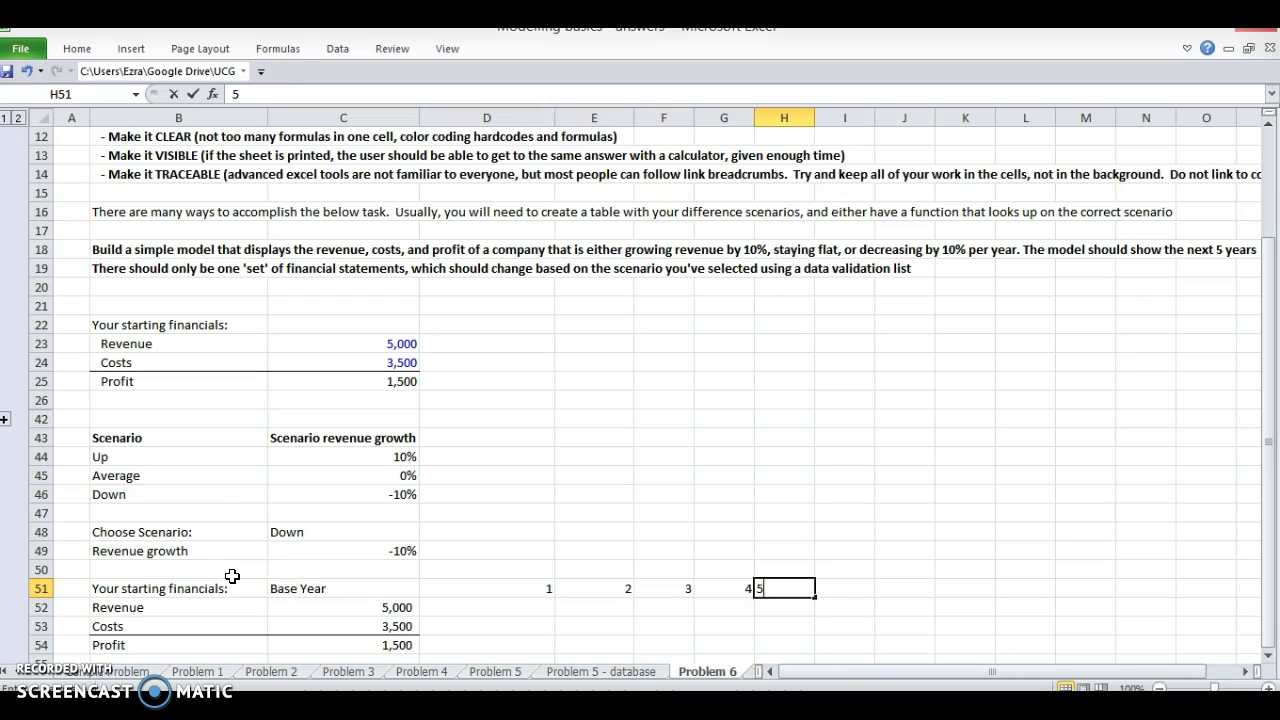
key("Left")
Step: Enter the year 1 revenue formula =C52*(1+$C$49)^D51 in D52
key("Left")
key("Left")
key("Left")
key("Down")
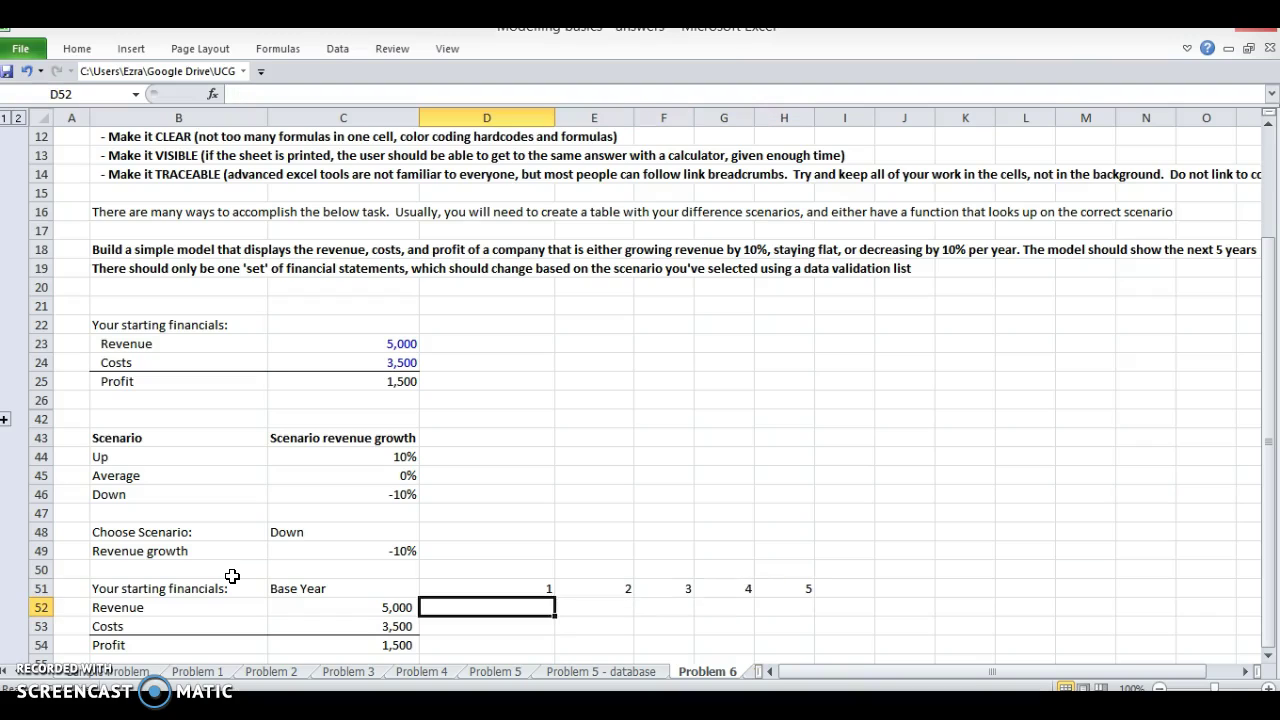
type("=")
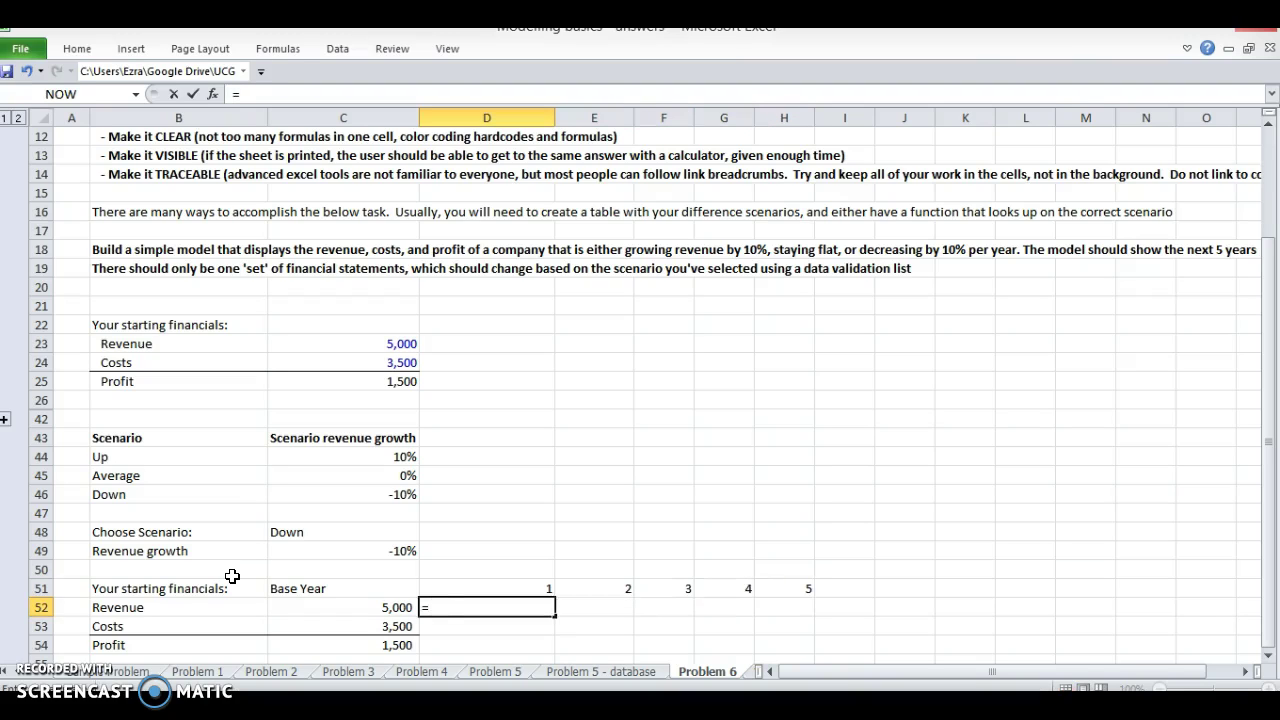
key("Left")
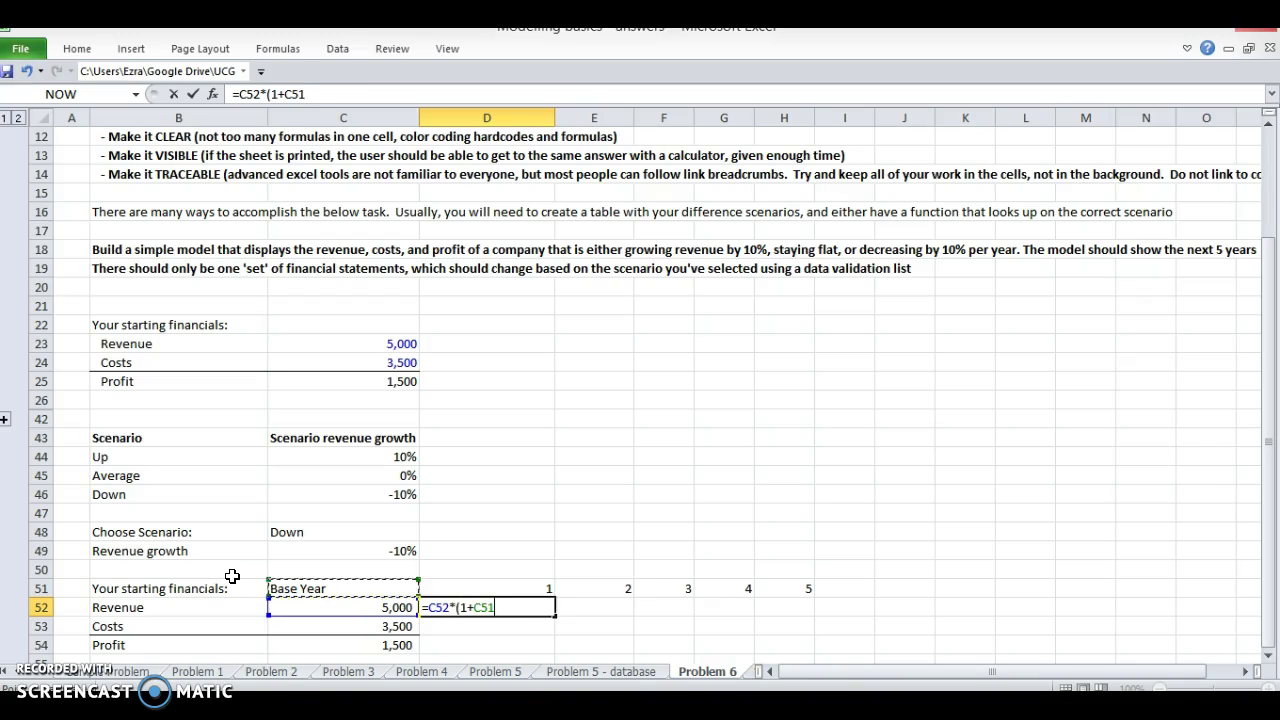
key("Up")
key("Up")
key("F4")
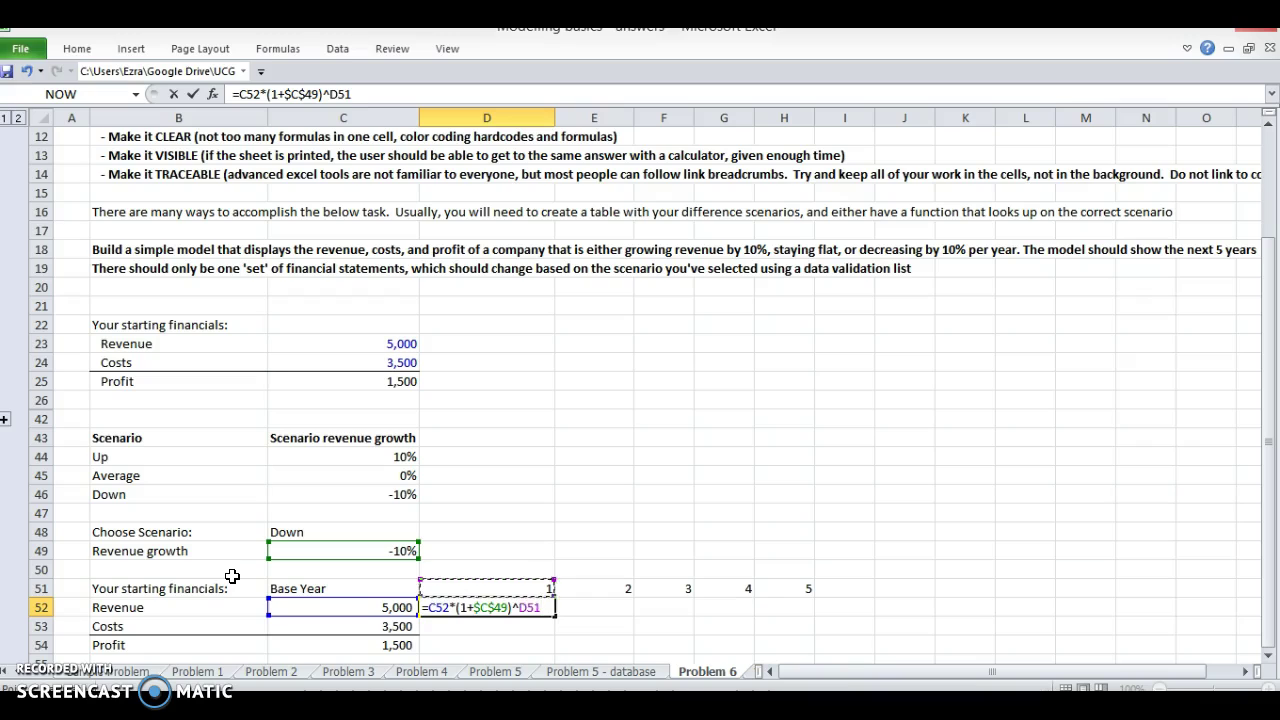
key("Return")
key("Up")
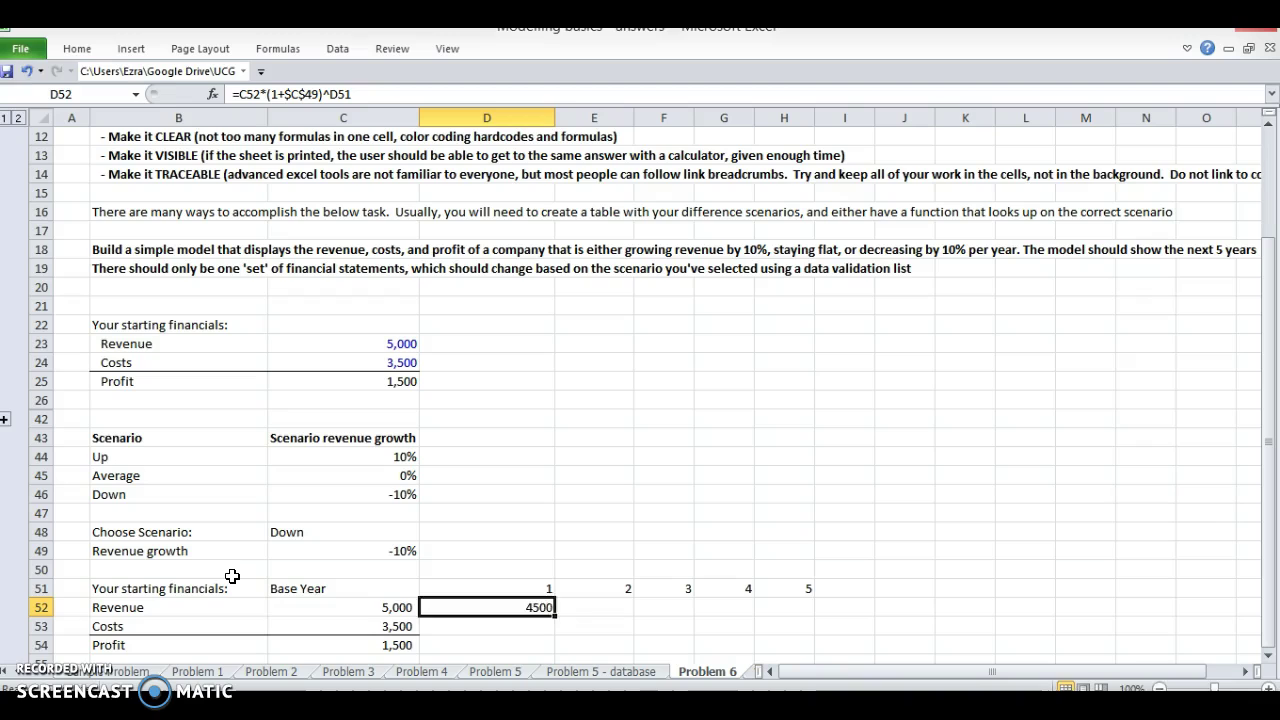
Step: Lock the column of the base revenue reference in D52 so it reads $C52
key("F2")
key("F4")
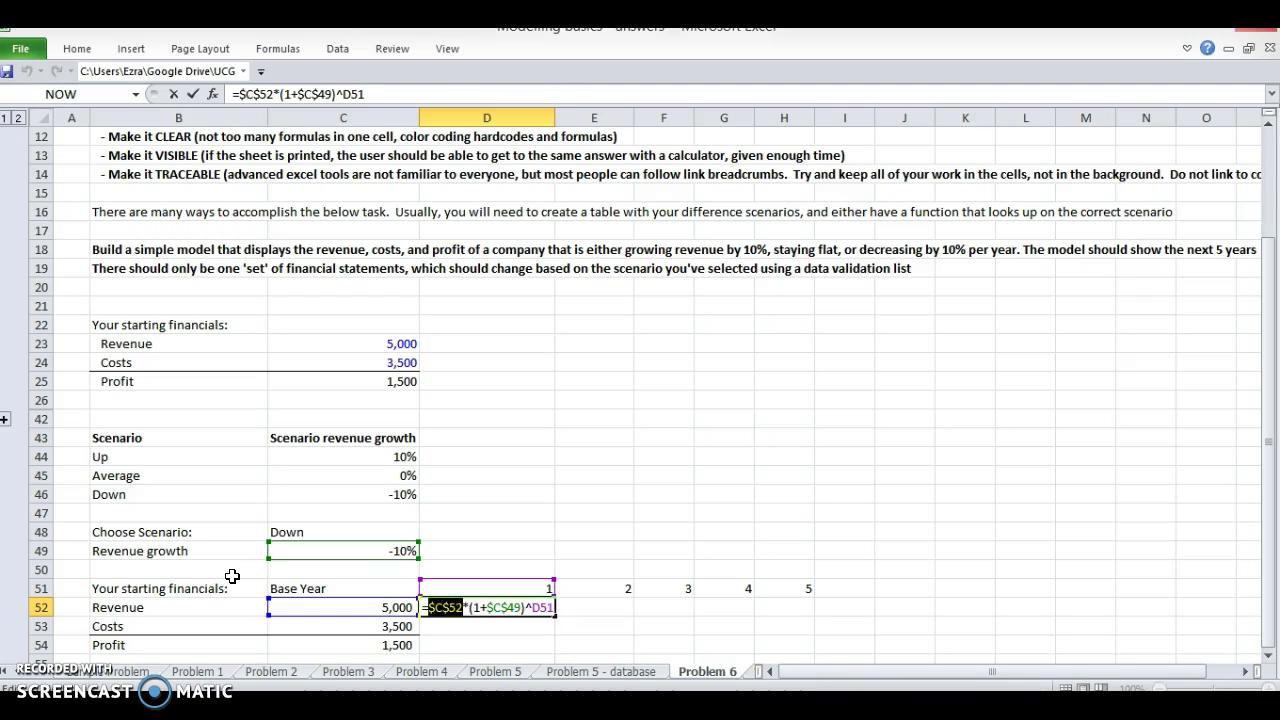
key("F4")
key("Return")
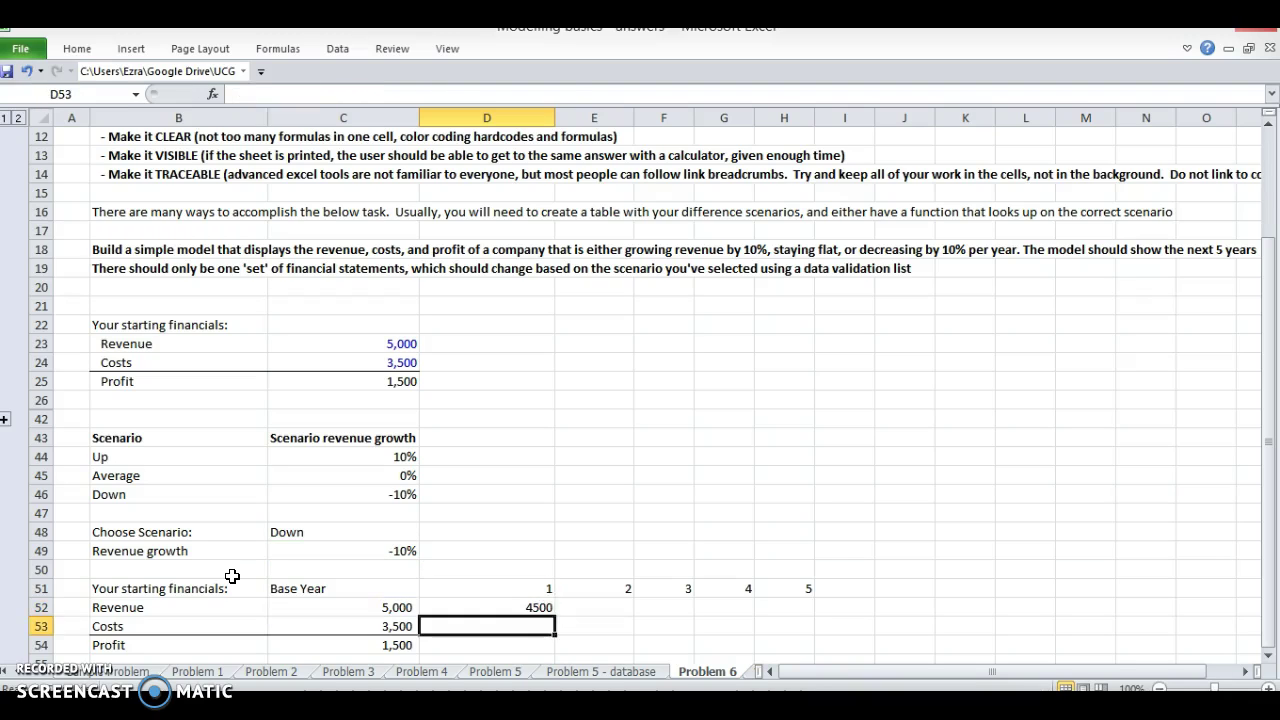
Step: Fill the year 1 revenue formula across D52:H52 for all five years
key("Up")
key("shift+Right")
key("shift+Right")
key("shift+Right")
key("shift+Right")
key("ctrl+r")
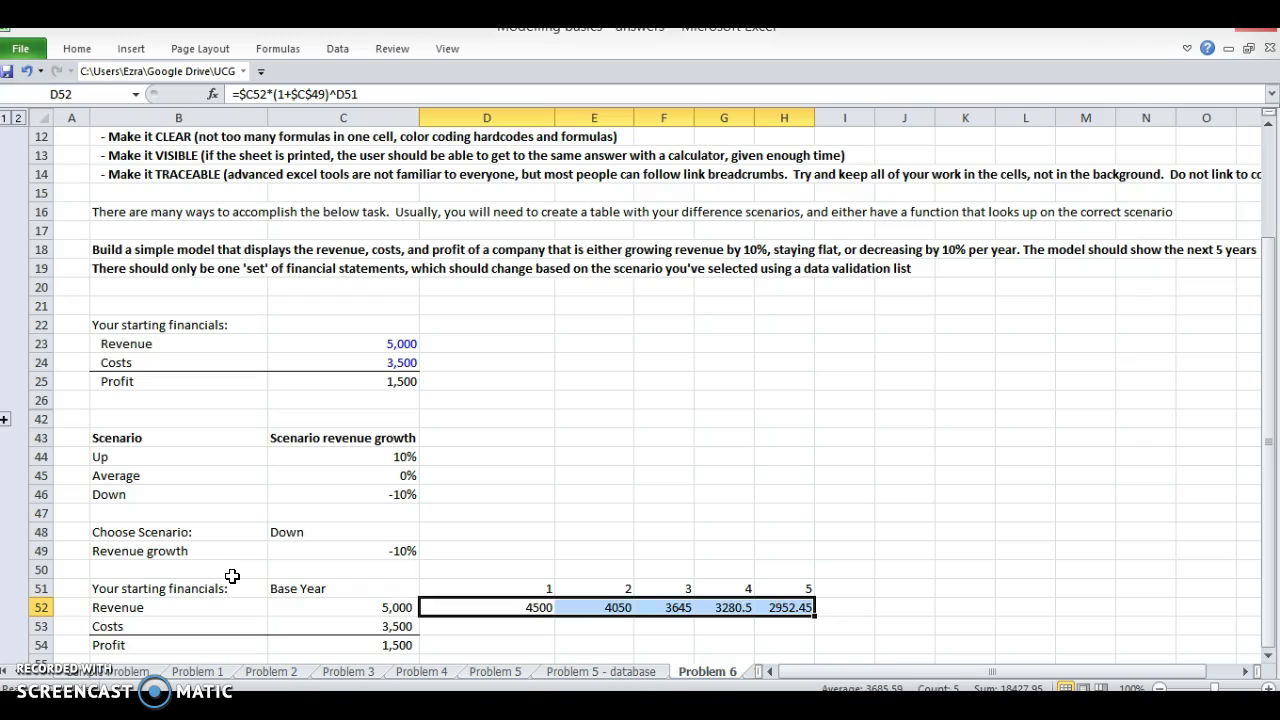
Step: Add a growth-rate check in I52 with =RATE(5,0,-C52,H52) and review its cell references
key("Right")
key("Right")
key("Right")
key("Right")
key("Right")
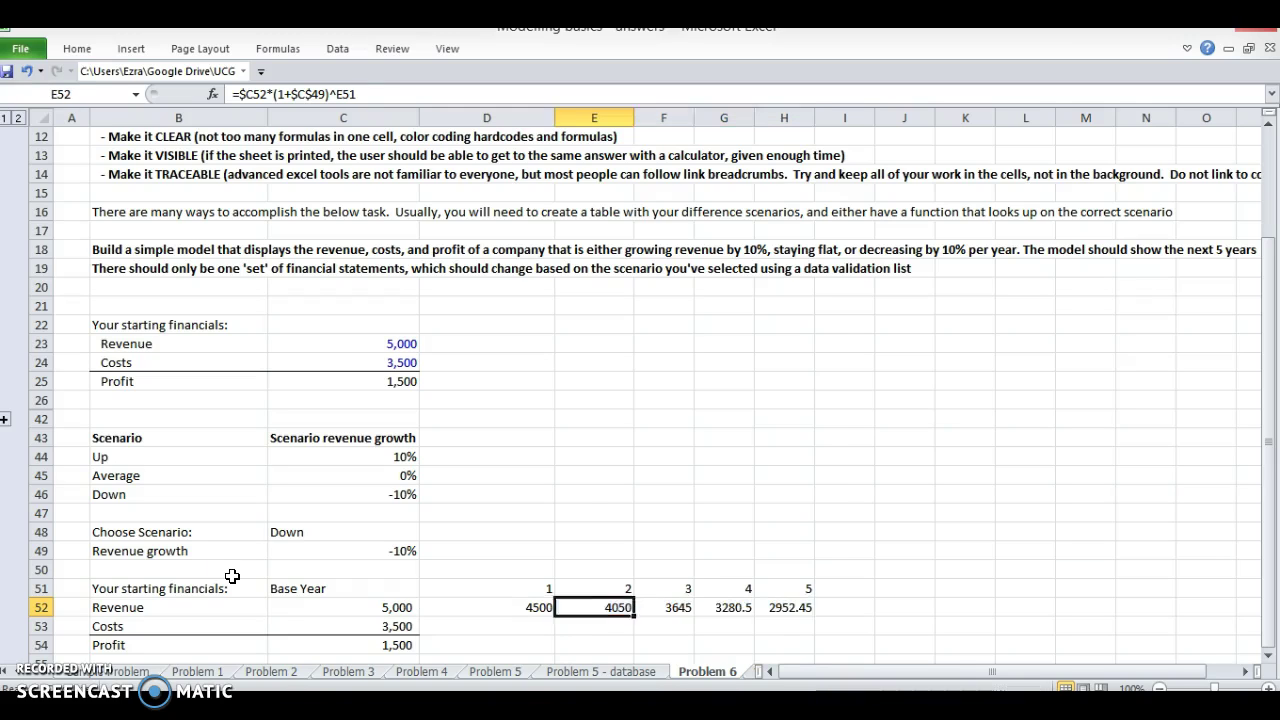
type("=RATE(5,")
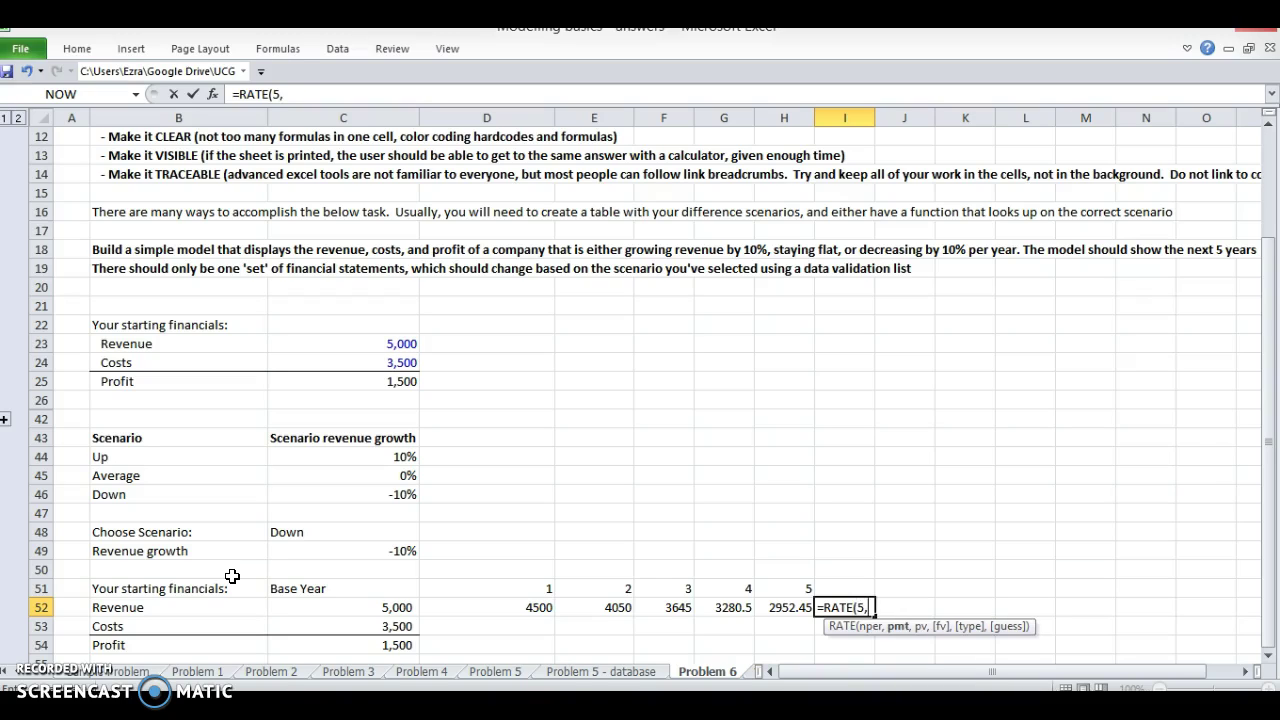
key("Left")
key("Left")
key("Left")
key("Left")
key("Left")
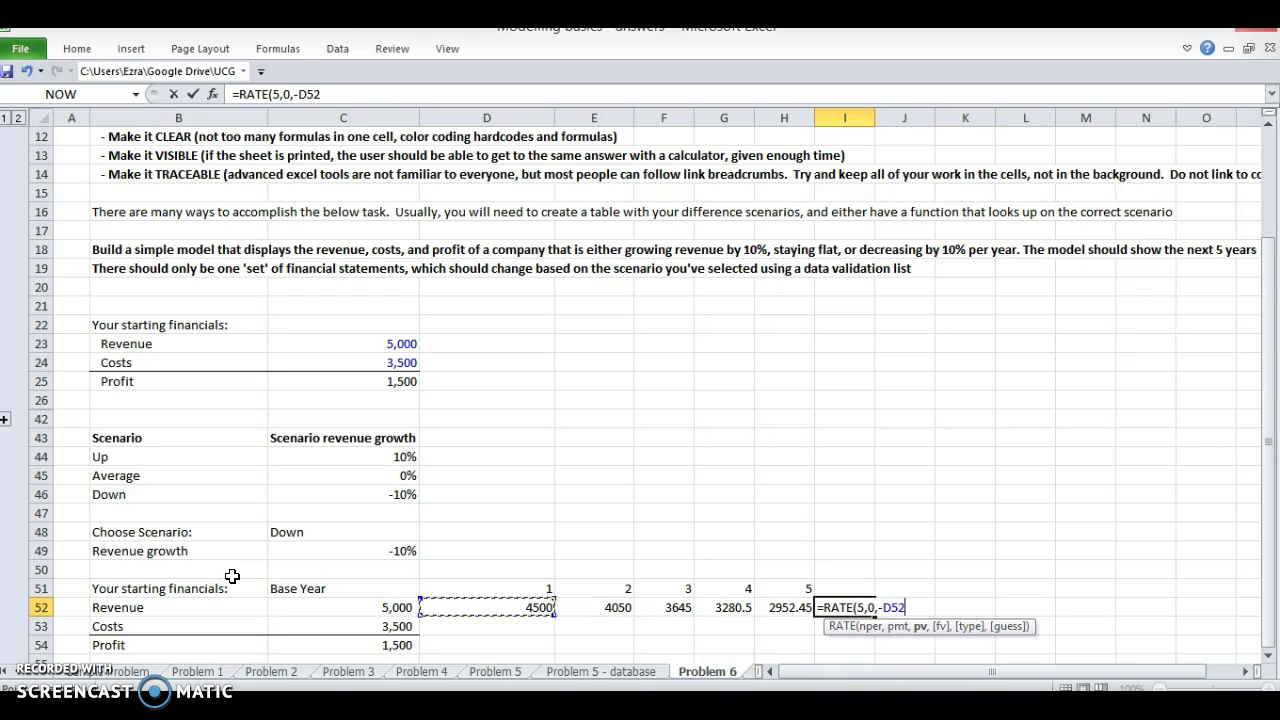
type(",")
key("Left")
key("Return")
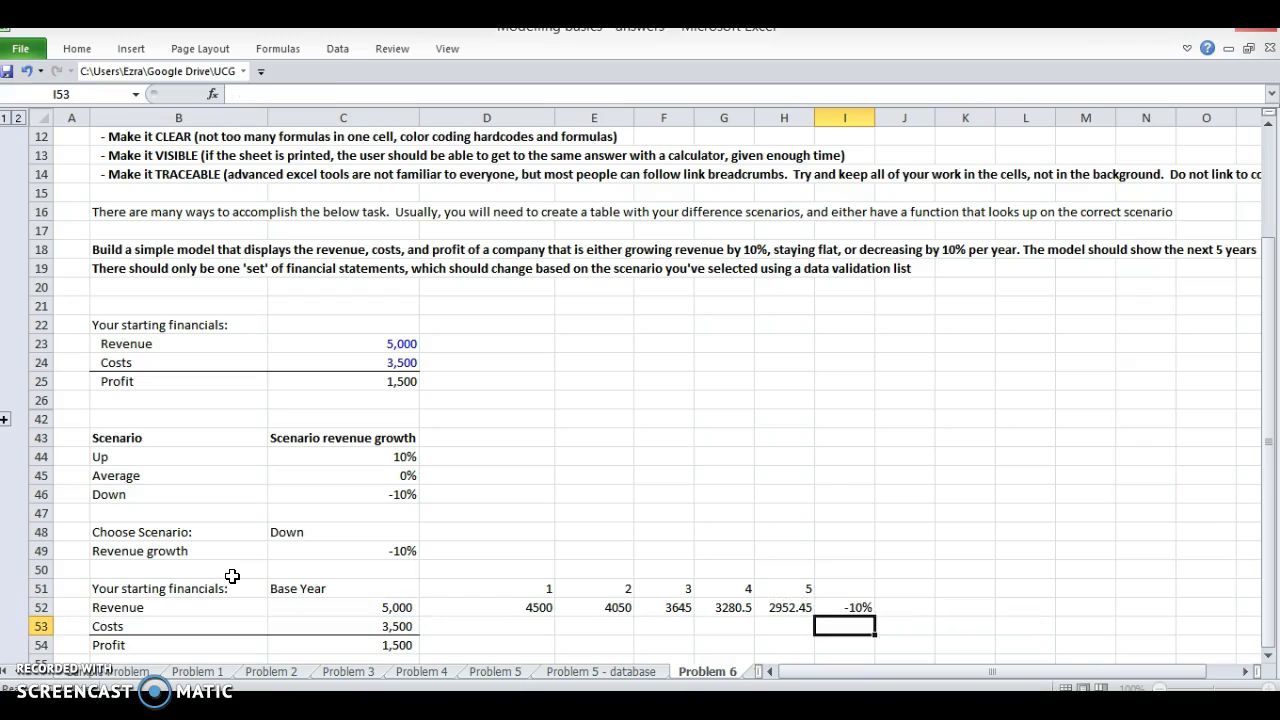
key("Up")
key("F2")
key("Escape")
key("F2")
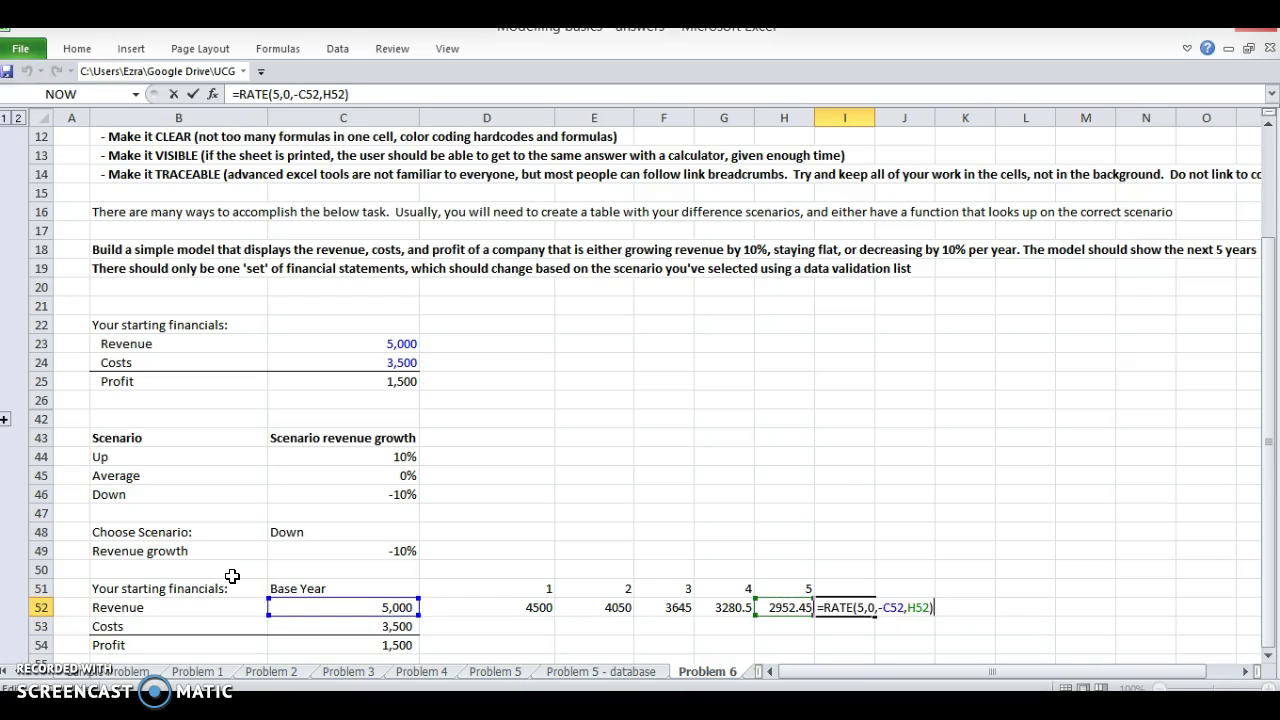
key("Escape")
Step: Copy only the formatting of the base-year figures C52:C54 across to the five year columns through H
key("Left")
key("Left")
key("Home")
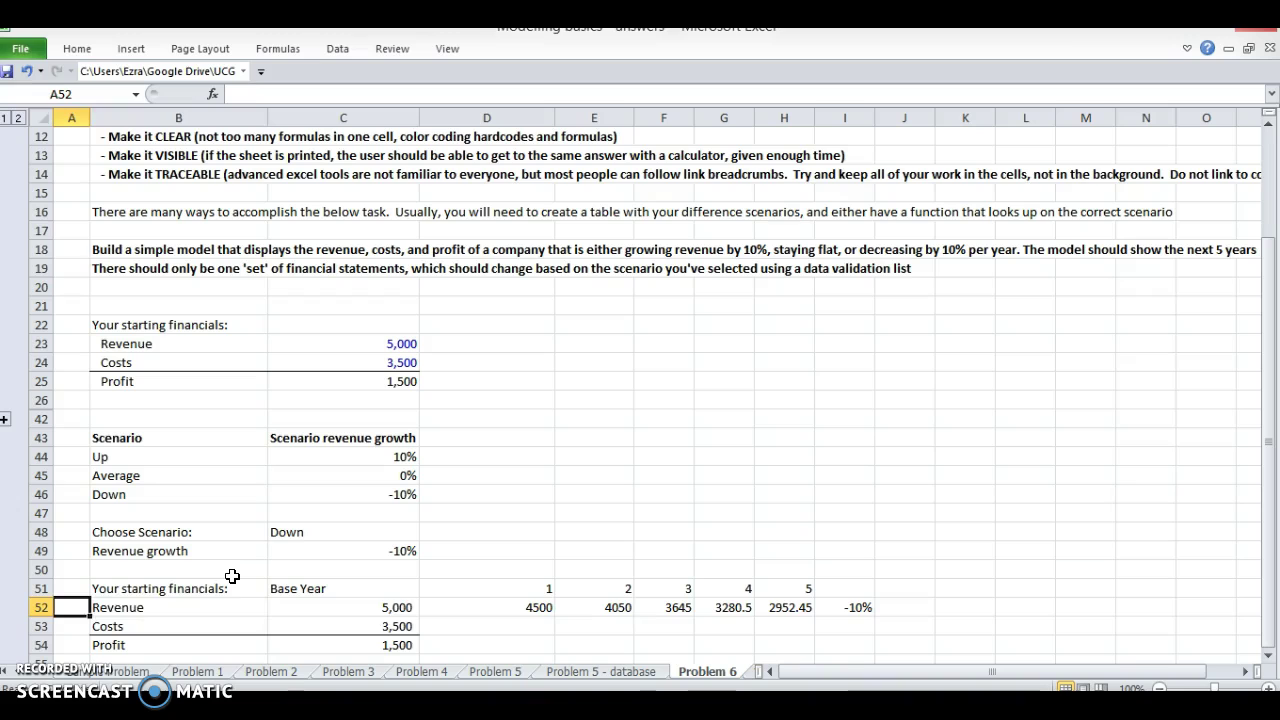
key("Right")
key("Right")
key("Down")
key("Down")
key("shift+Up")
key("shift+Up")
key("ctrl+c")
key("shift+Right")
key("shift+Right")
key("shift+Right")
key("shift+Right")
key("shift+Right")
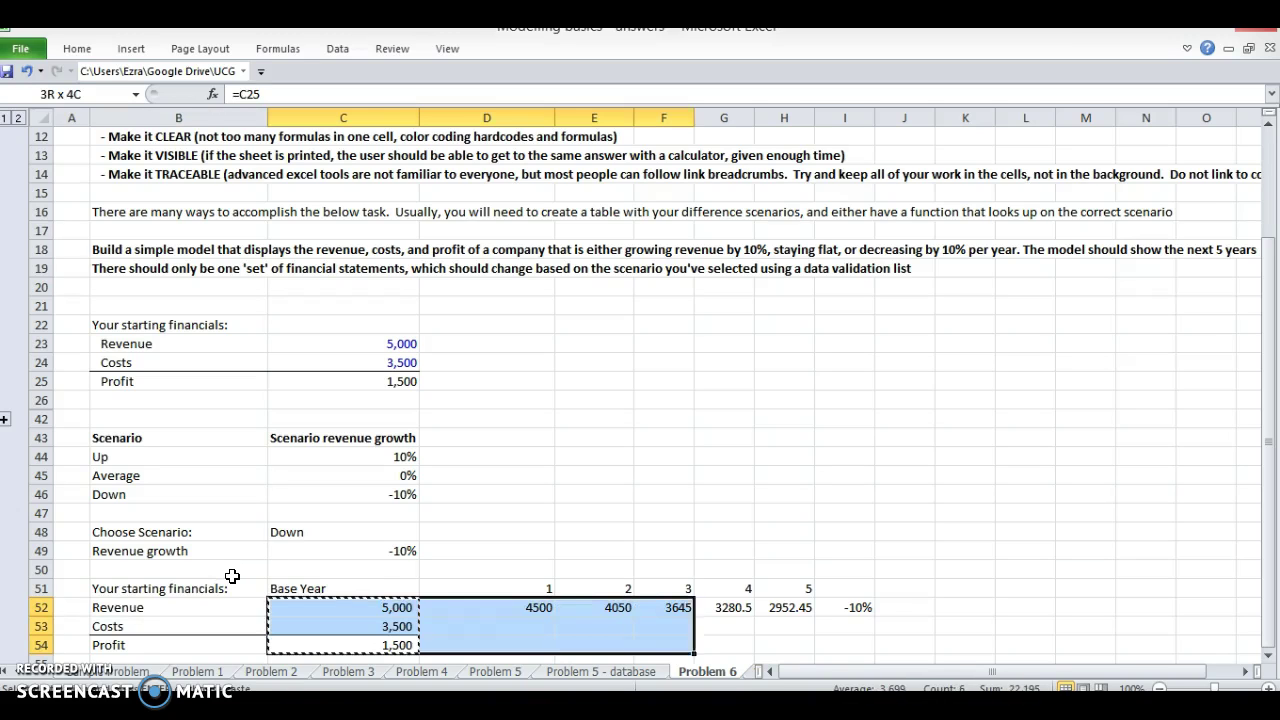
key("ctrl+alt+v")
key("t")
key("Return")
key("Down")
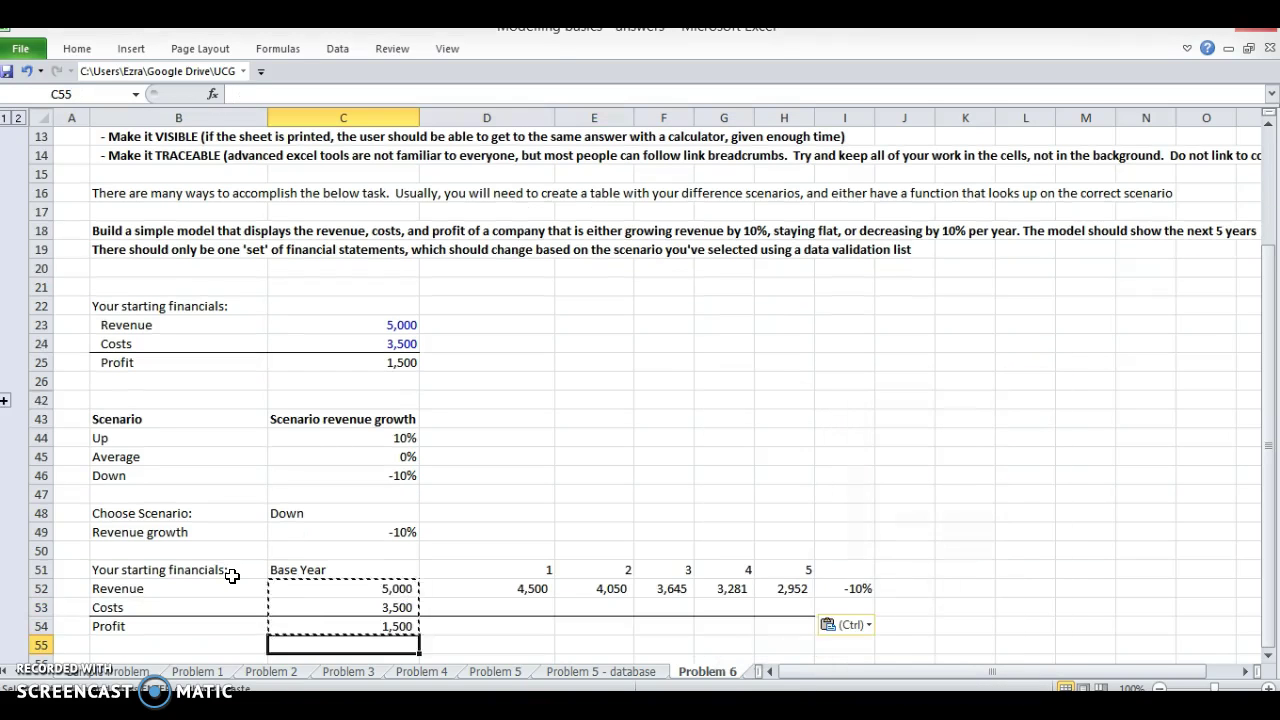
Step: Link year 1 costs in D53 to the prior year with =C53 and fill across to H53
key("Up")
key("Up")
key("Right")
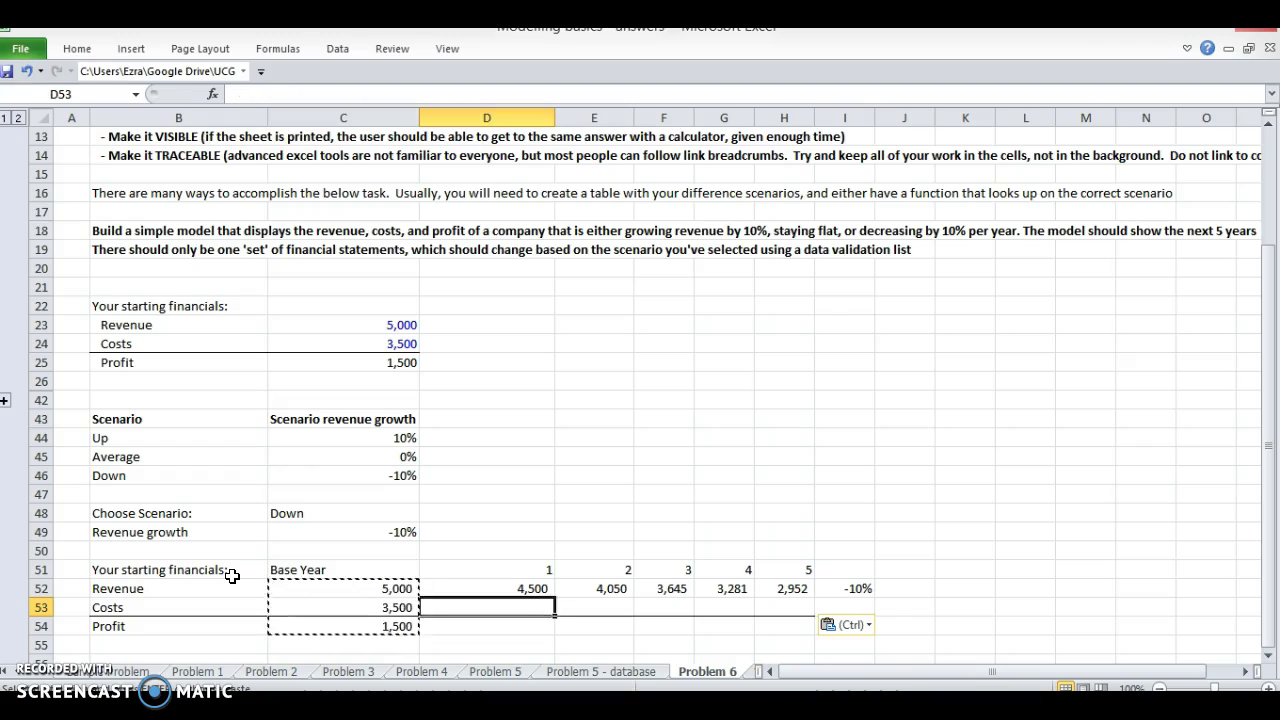
type("=")
key("Left")
key("ctrl+Return")
key("shift+Right")
key("shift+Right")
key("shift+Right")
key("shift+Right")
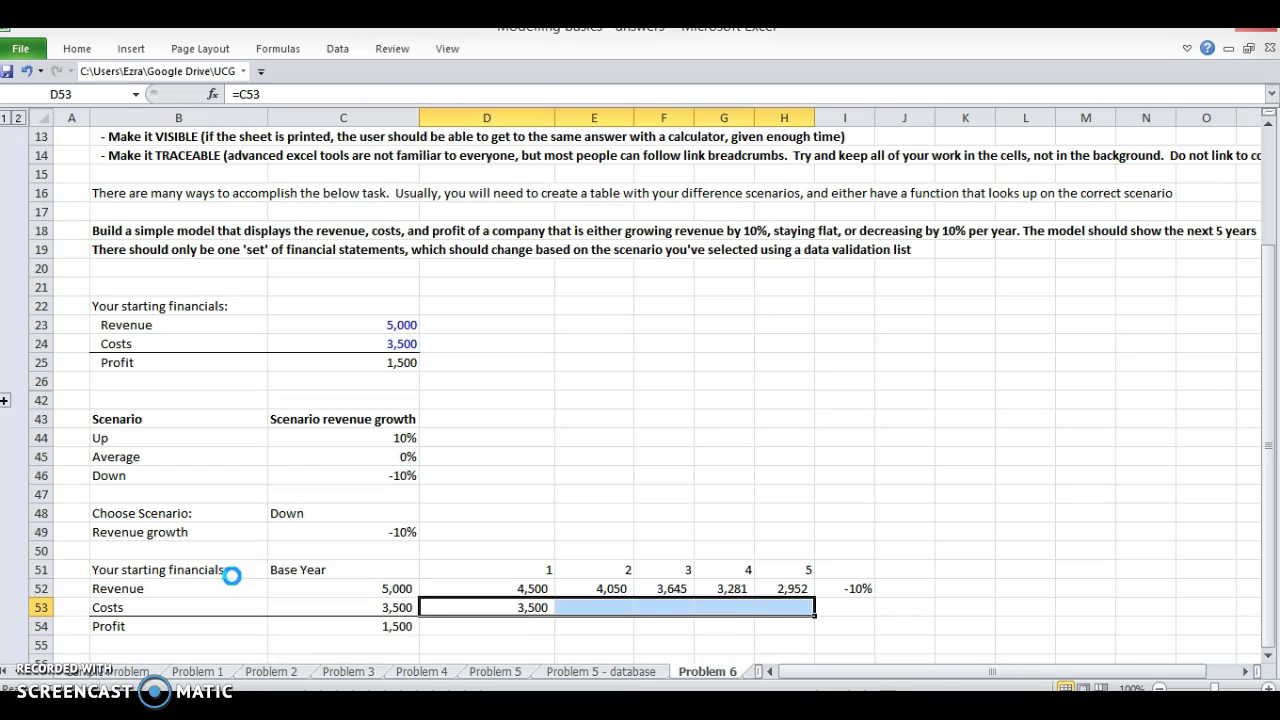
key("ctrl+r")
Step: Add a "Cost % sales" assumption in B56 with 30% in C56
key("Left")
key("Left")
key("Right")
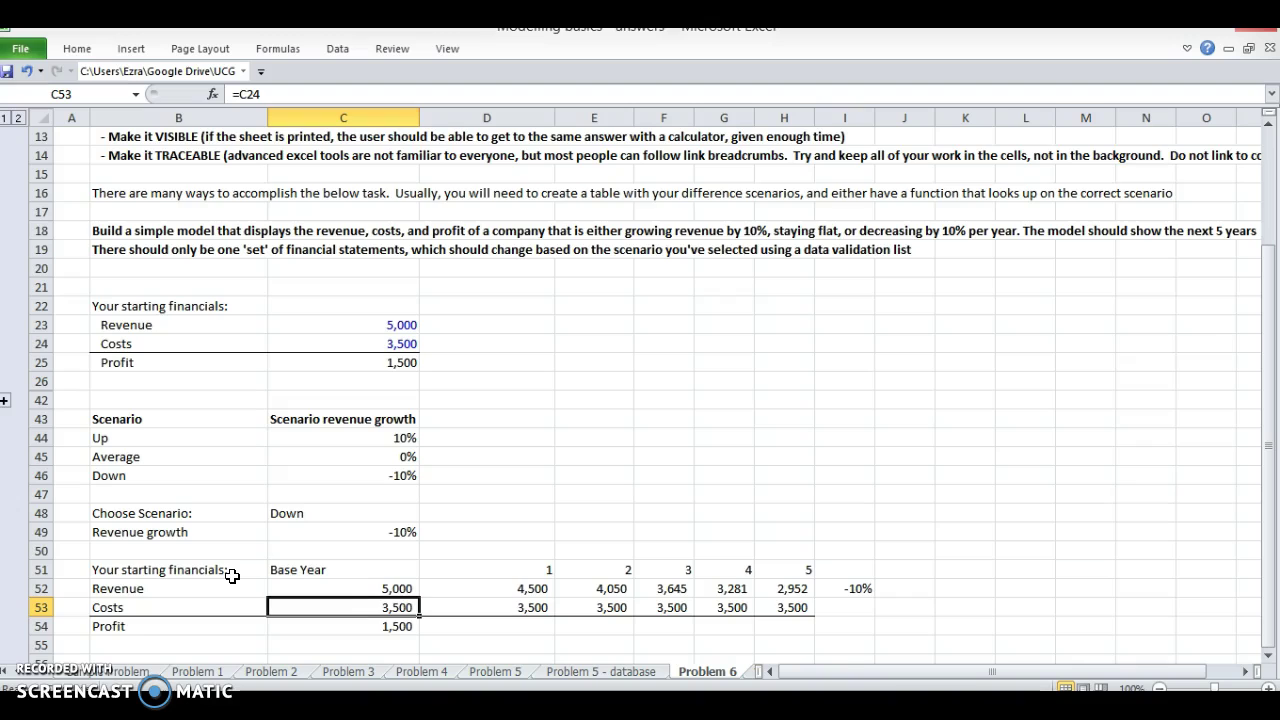
key("Left")
key("Down")
key("Down")
key("Down")
type("Cost")
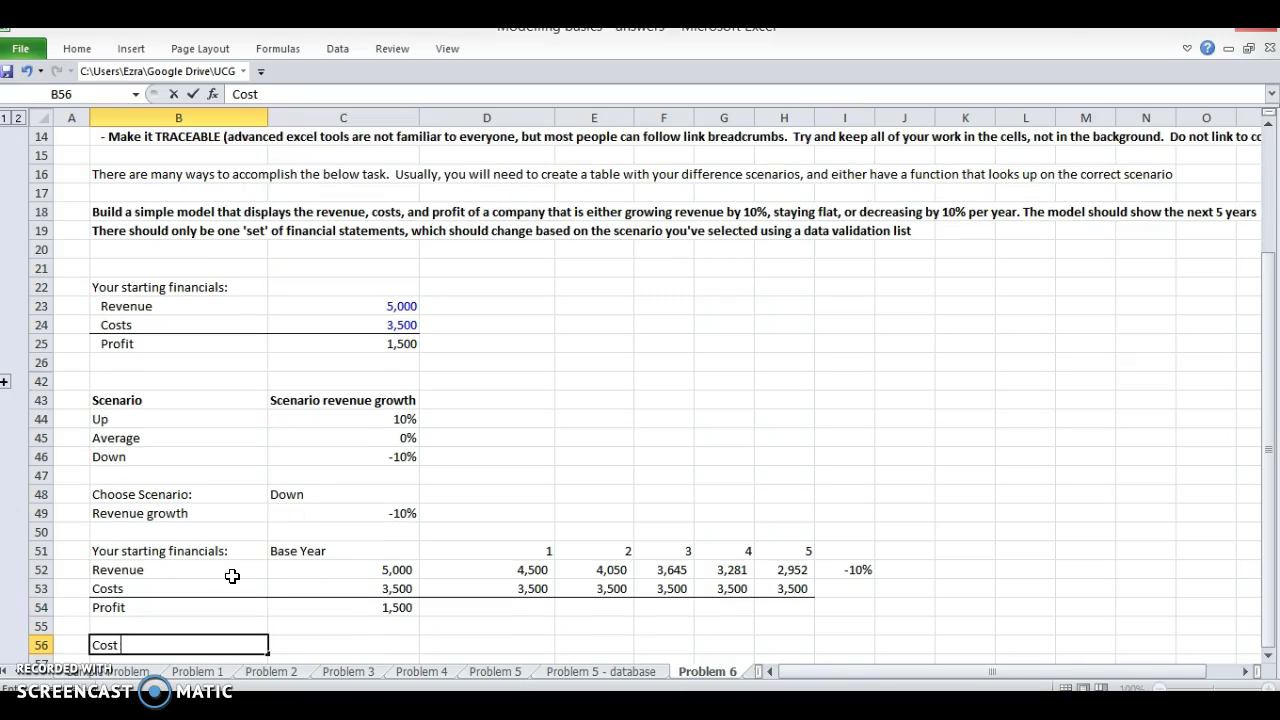
key("Tab")
type("3")
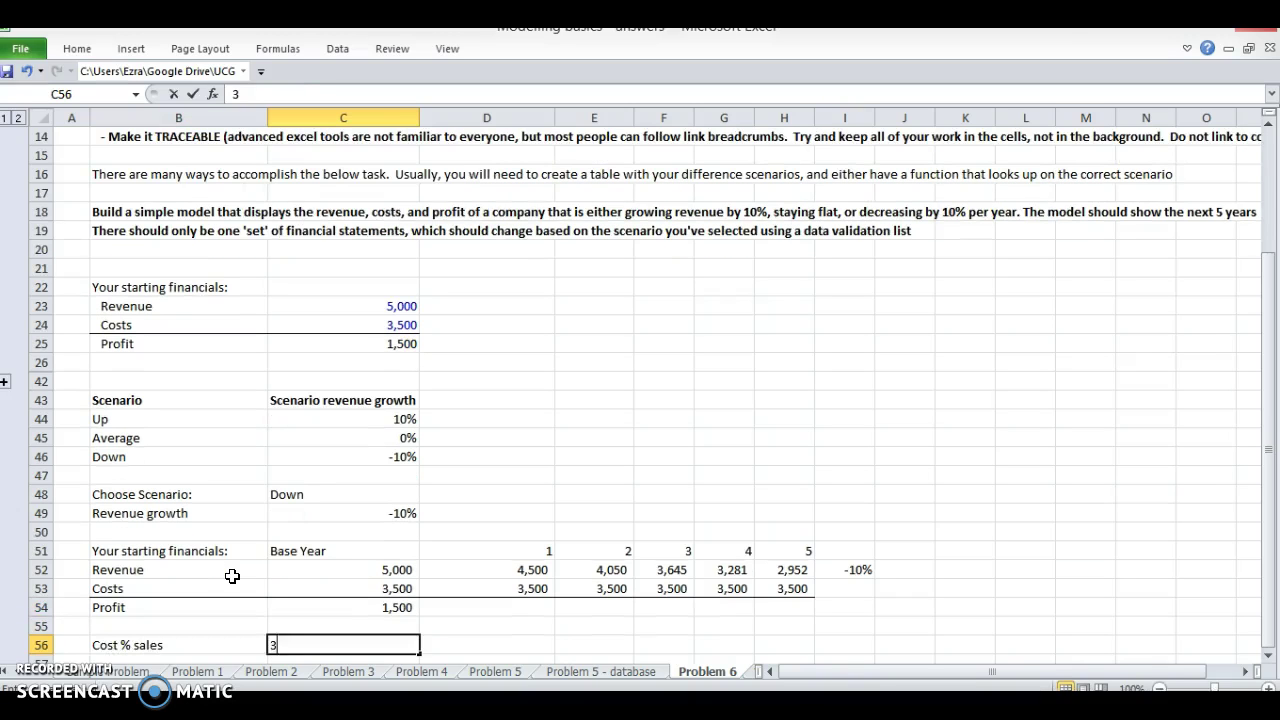
type("0%")
key("Return")
Step: Replace the base-year costs in C53 with revenue times the cost percentage, =C52*C56
key("Right")
key("Right")
key("Up")
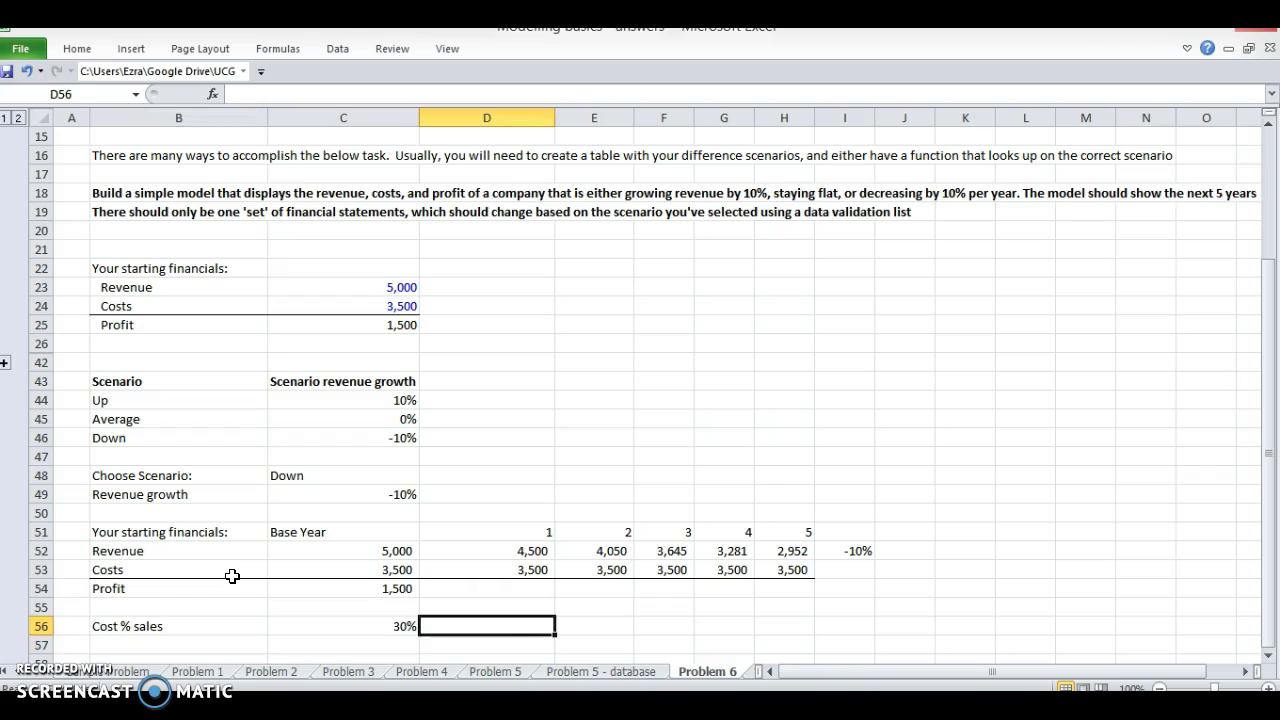
key("Left")
key("Up")
key("Up")
key("Up")
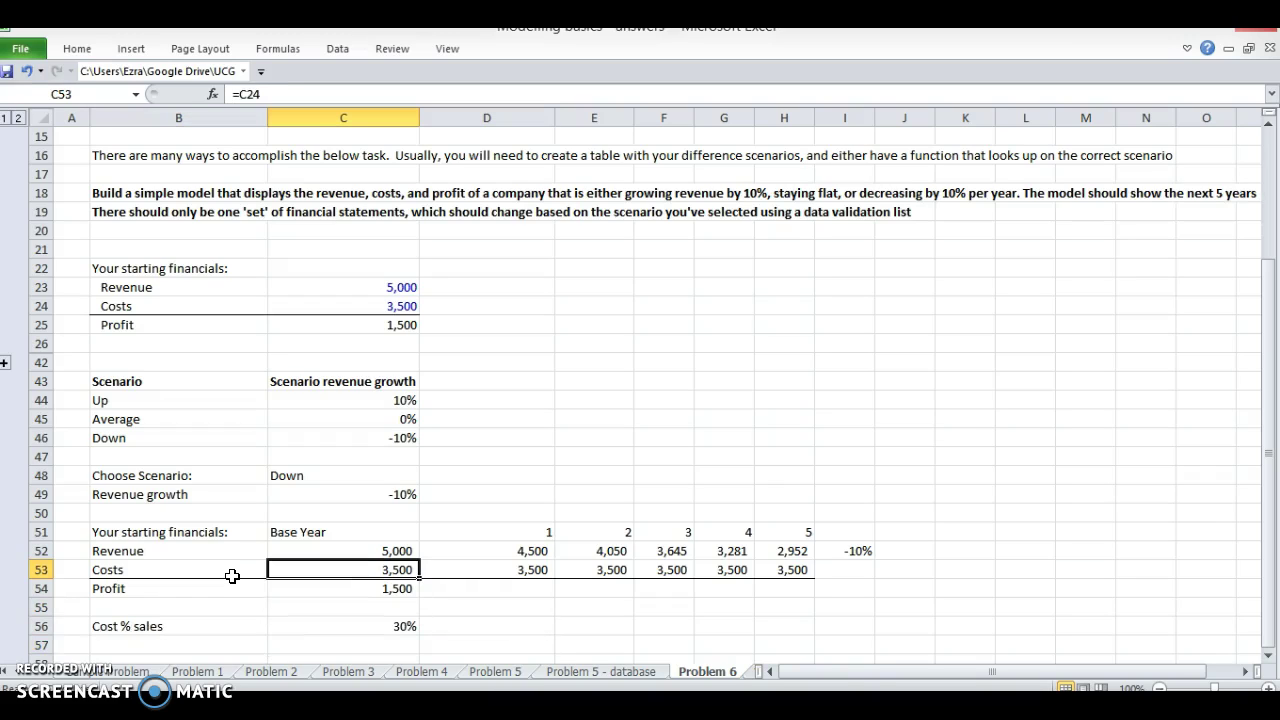
type("=")
key("Up")
type("*")
key("Down")
key("Down")
key("Down")
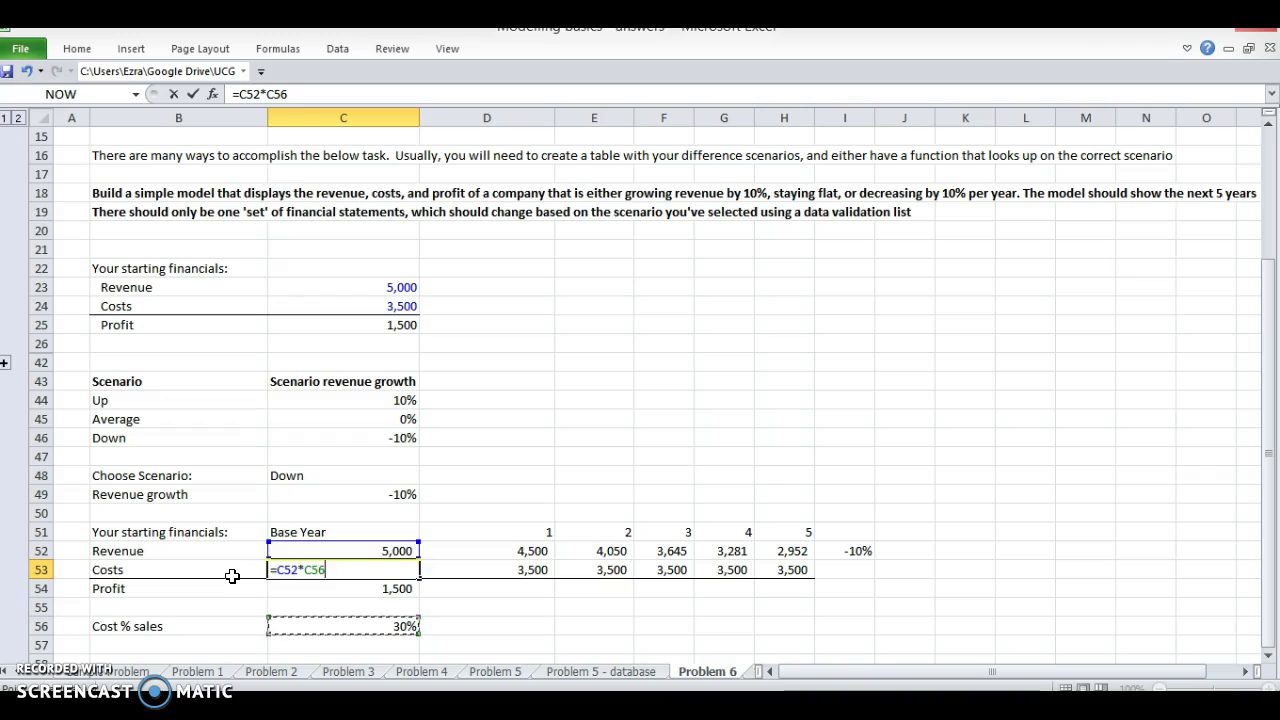
key("Return")
Step: Fill the base-year costs formula across C53:H53 with its relative reference to C56
key("Up")
key("shift+Right")
key("shift+Right")
key("shift+Right")
key("shift+Right")
key("shift+Right")
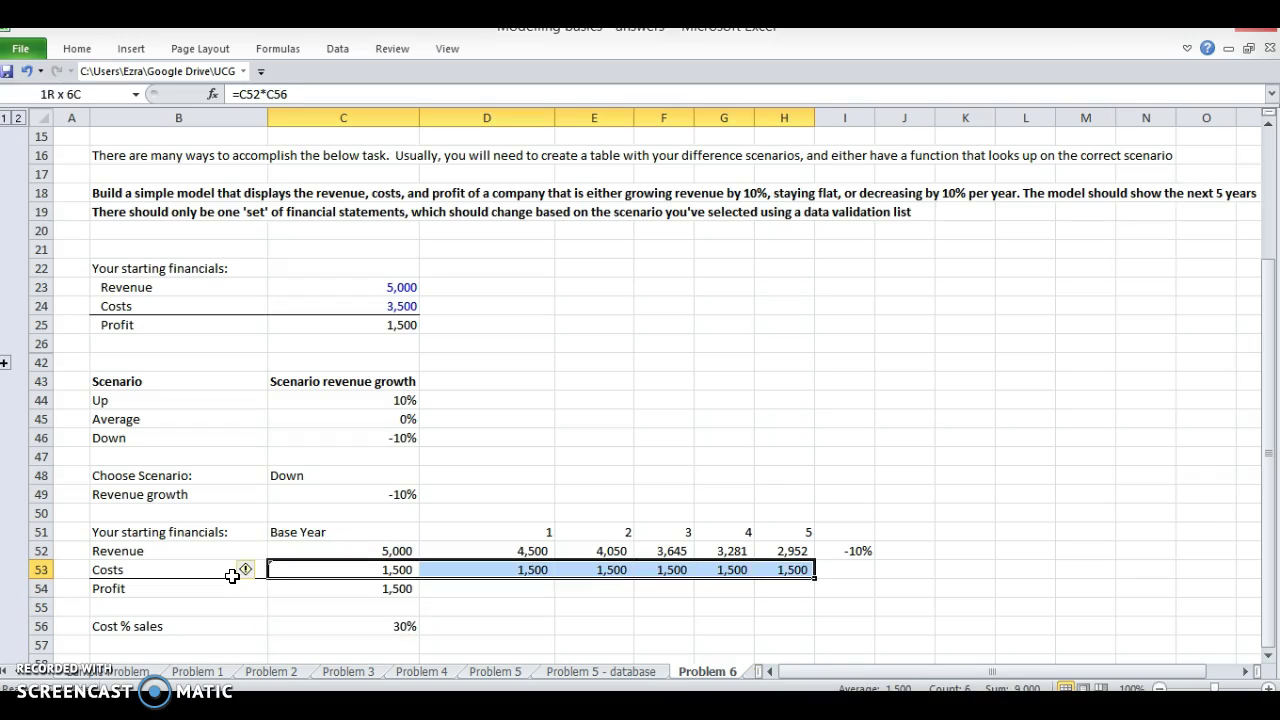
key("ctrl+r")
Step: Make the cost percentage reference in C53 absolute as $C$56 and fill the formula across to H53
key("F2")
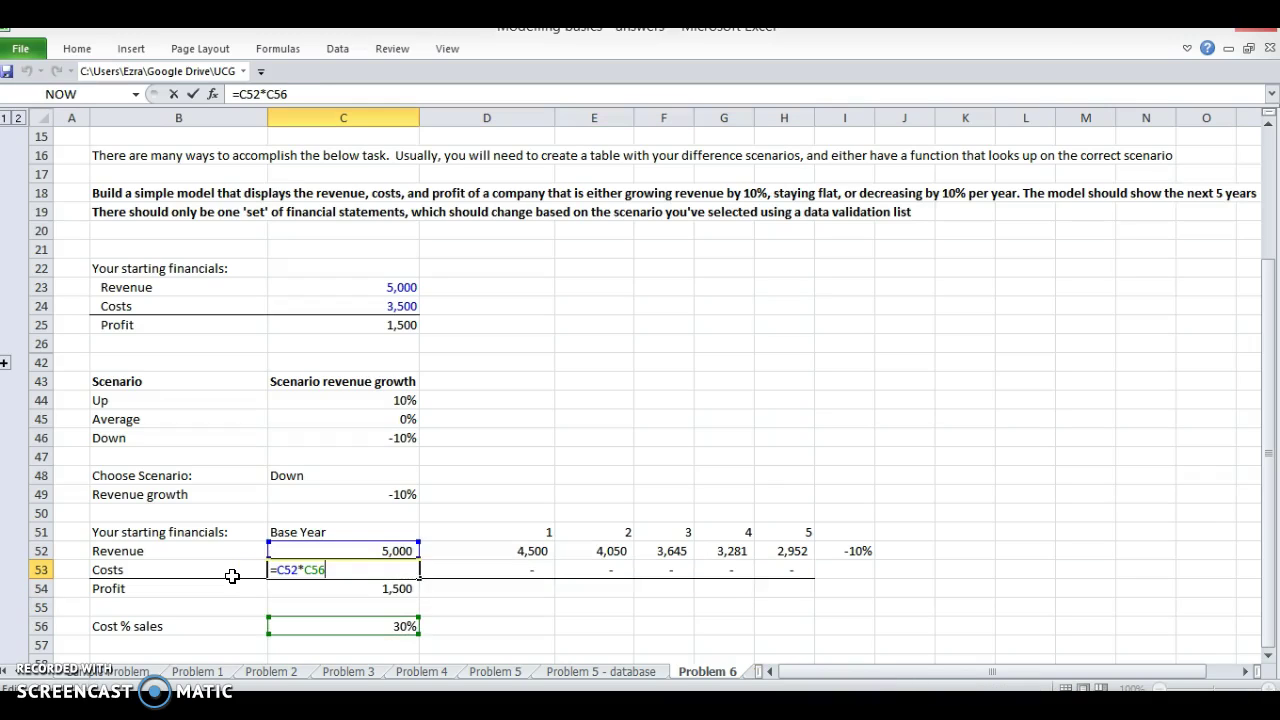
key("Return")
key("Up")
key("shift+Right")
key("shift+Right")
key("shift+Right")
key("shift+Right")
key("shift+Right")
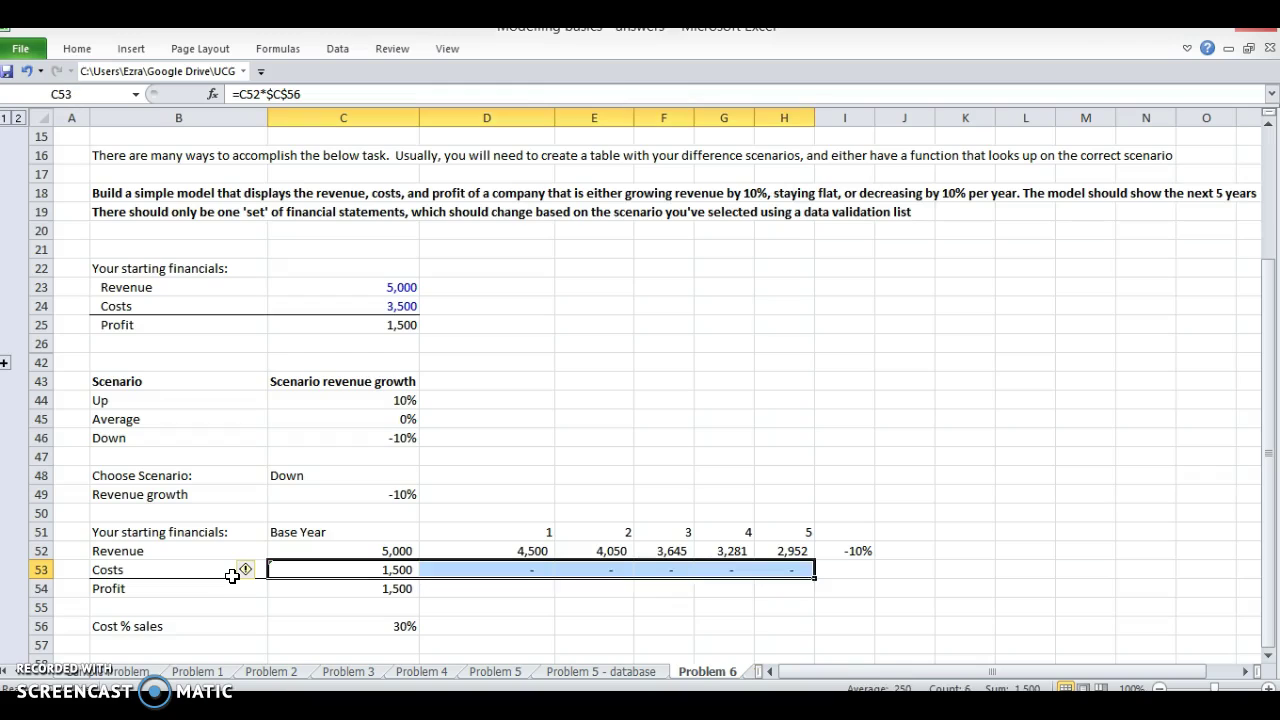
key("ctrl+r")
Step: Calculate year 1 profit in D54 as revenue minus costs with +D52-D53
key("Down")
key("Right")
type("+")
key("Up")
key("Up")
type("-")
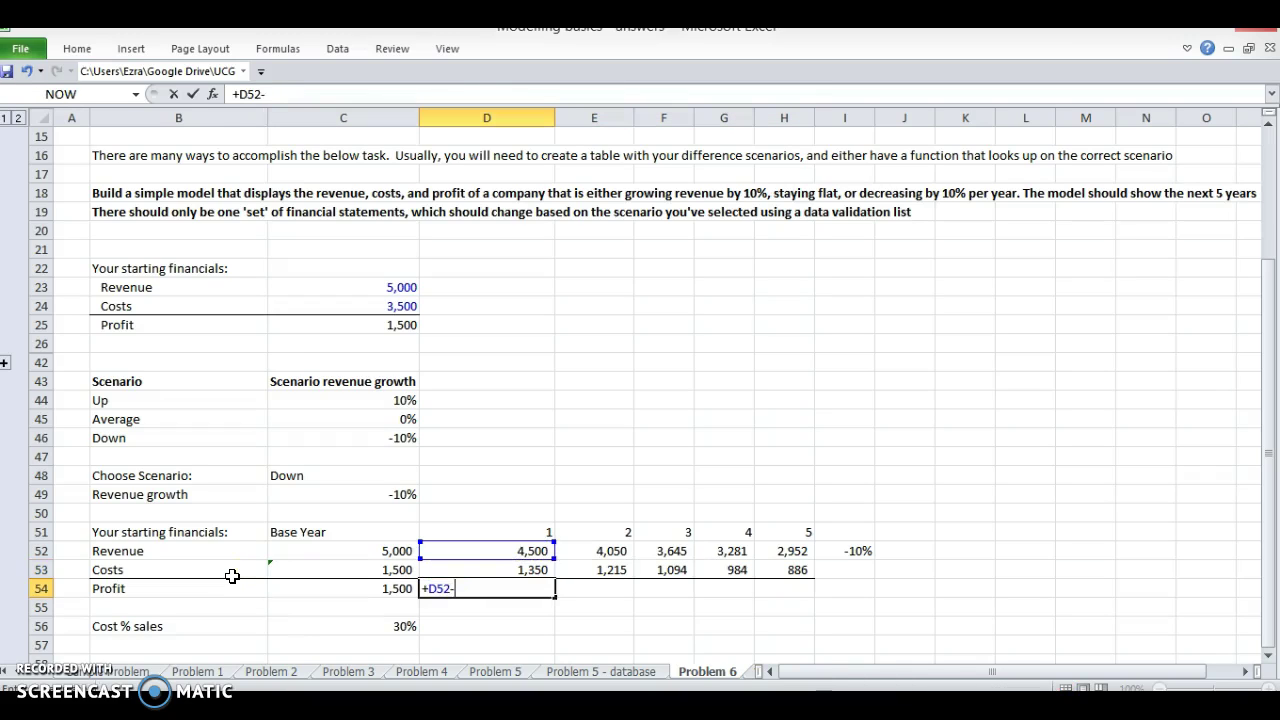
key("Up")
key("Return")
Step: Fill the year 1 profit formula across D54:H54
key("Up")
key("shift+Right")
key("shift+Right")
key("shift+Right")
key("shift+Right")
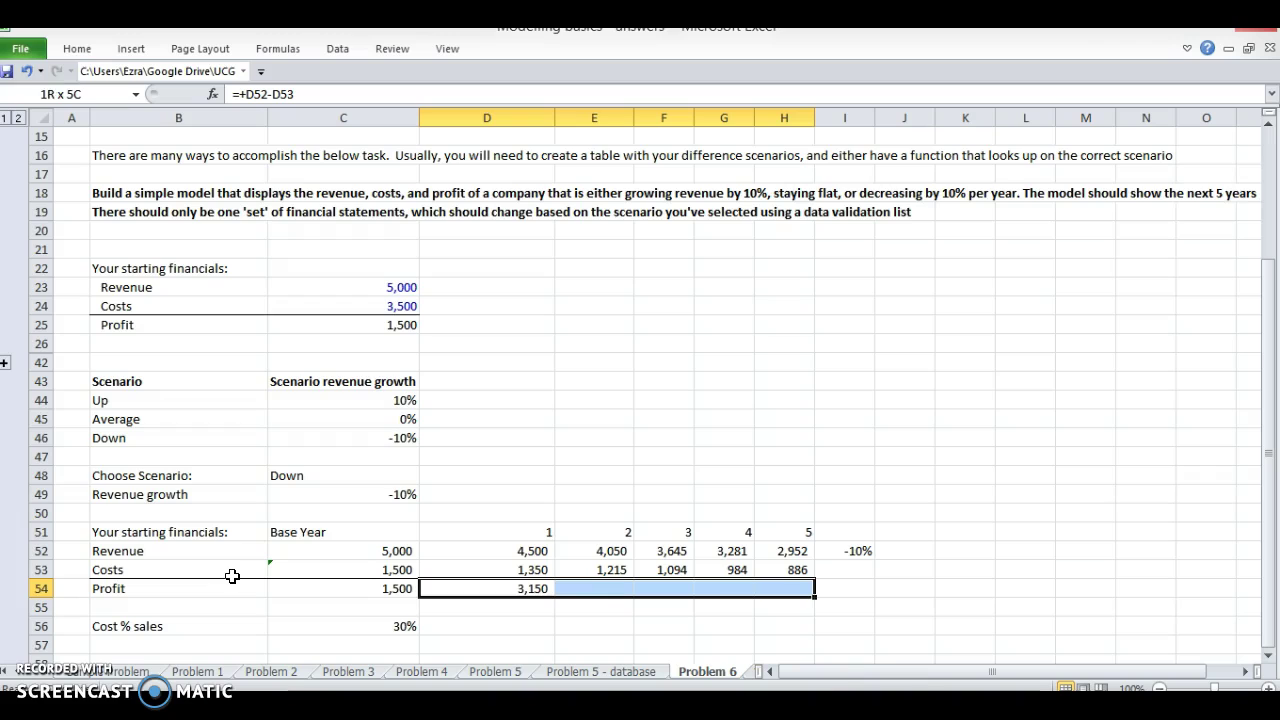
key("ctrl+r")
Step: Examine the cost percentage, base-year costs and year 1 profit cells to check their formulas
key("Left")
key("Down")
key("Down")
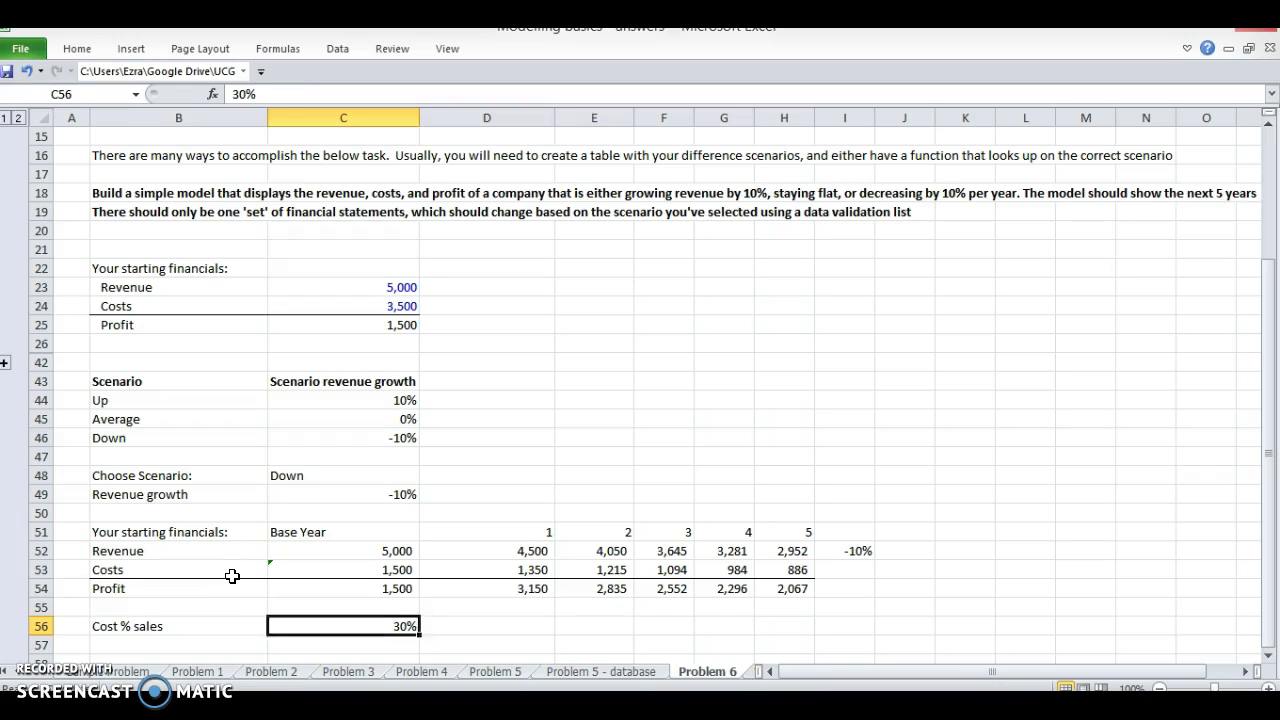
key("Right")
key("Up")
key("Up")
key("Up")
key("Left")
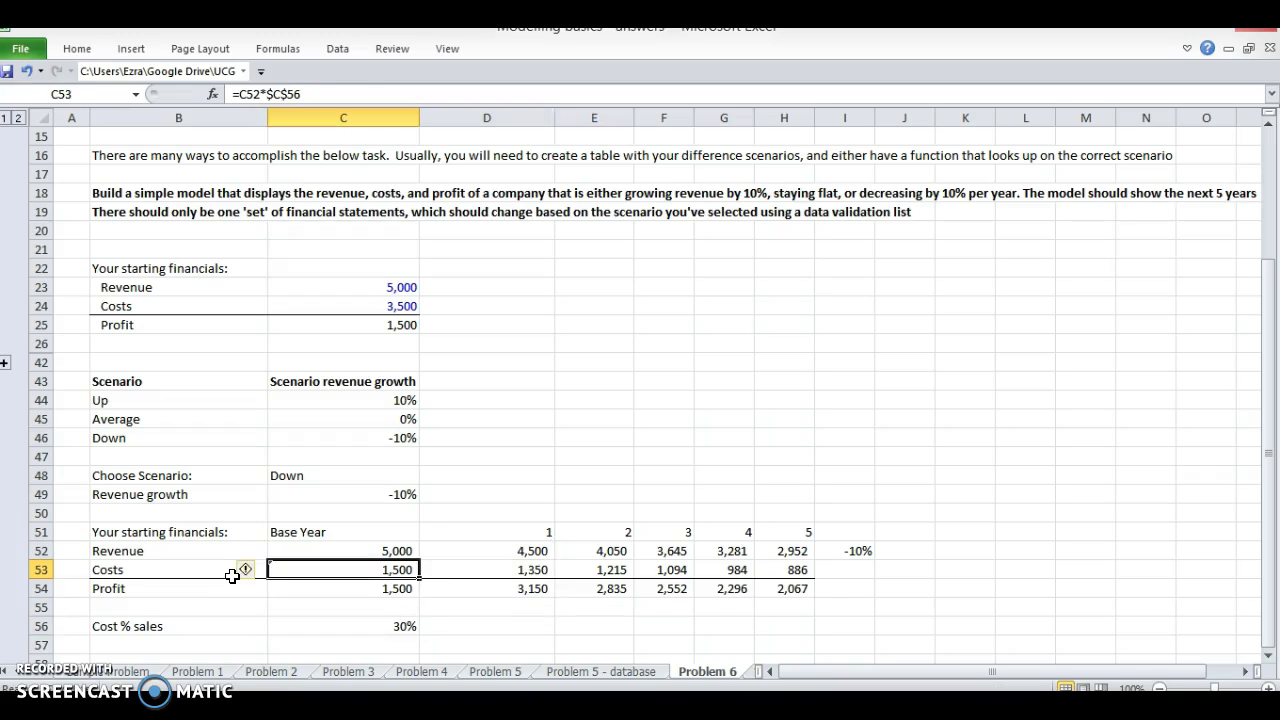
key("Up")
key("Right")
key("Down")
key("Down")
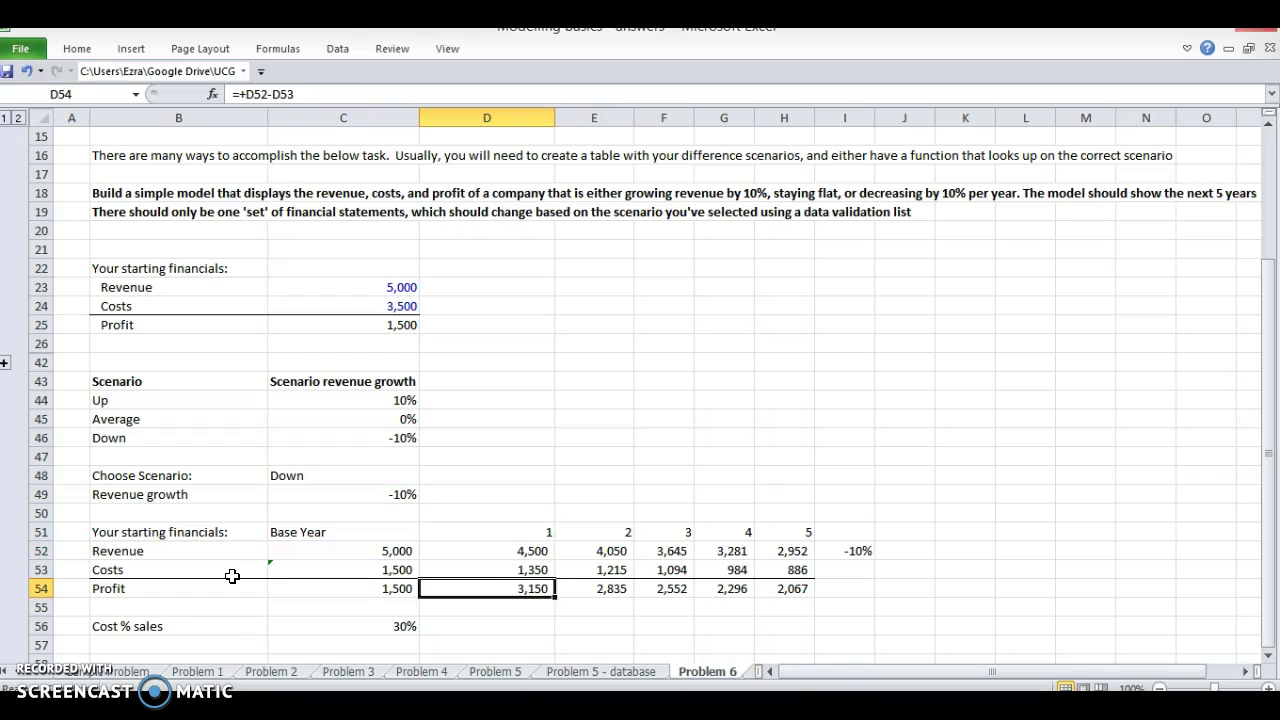
key("F2")
key("Escape")
key("F2")
key("Escape")
Step: Replace the linked base-year profit in C54 with the formula =C52-C53
key("Left")
type("=C25")
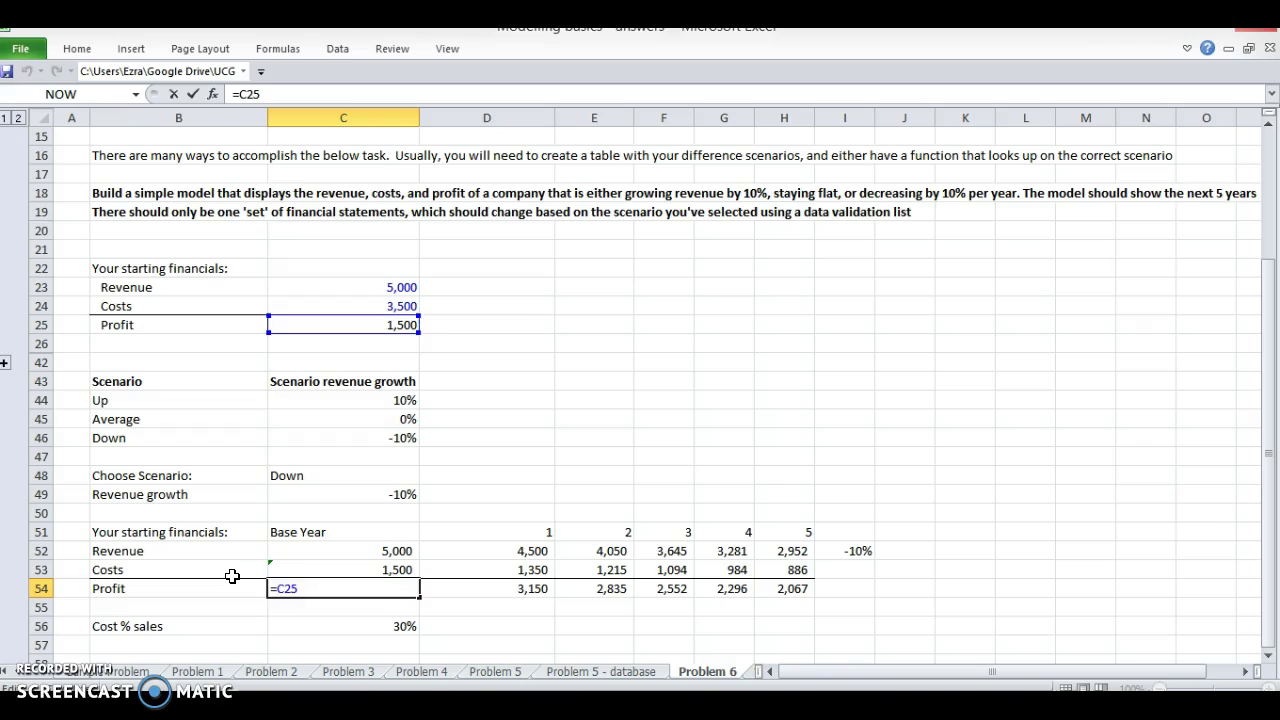
key("Escape")
type("=")
key("Up")
key("Up")
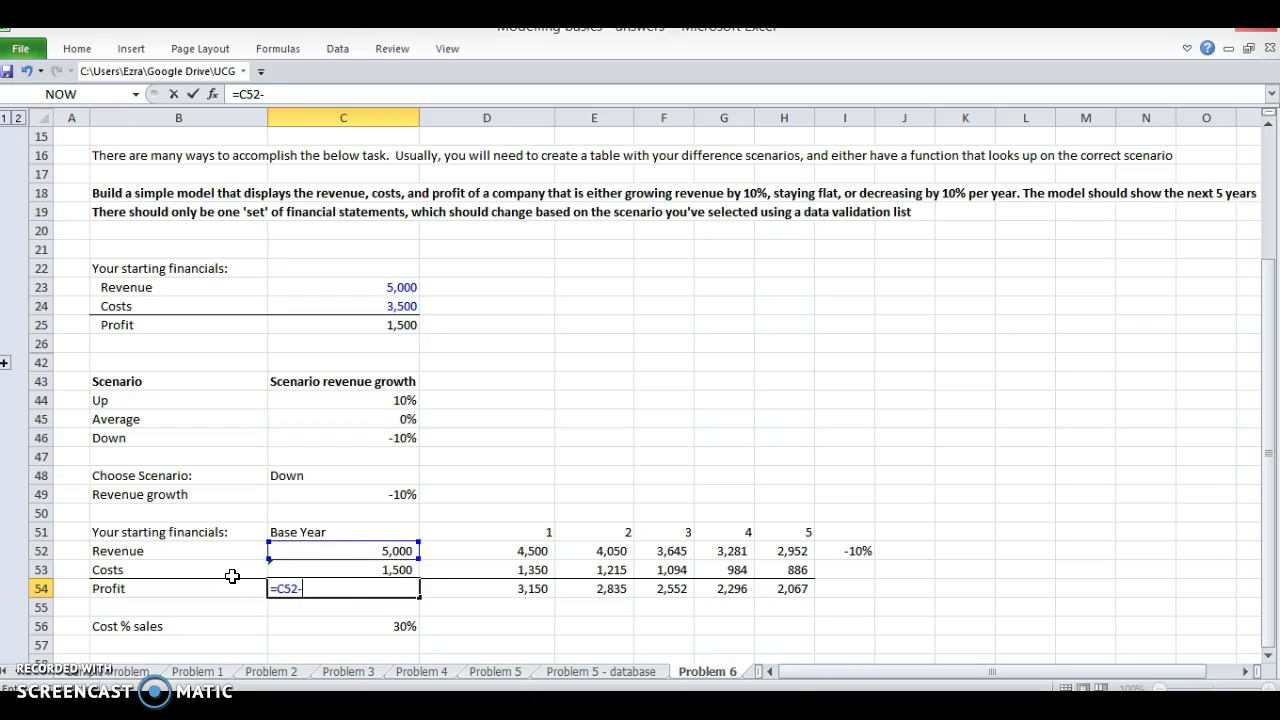
type("-")
key("Up")
key("Return")
key("Up")
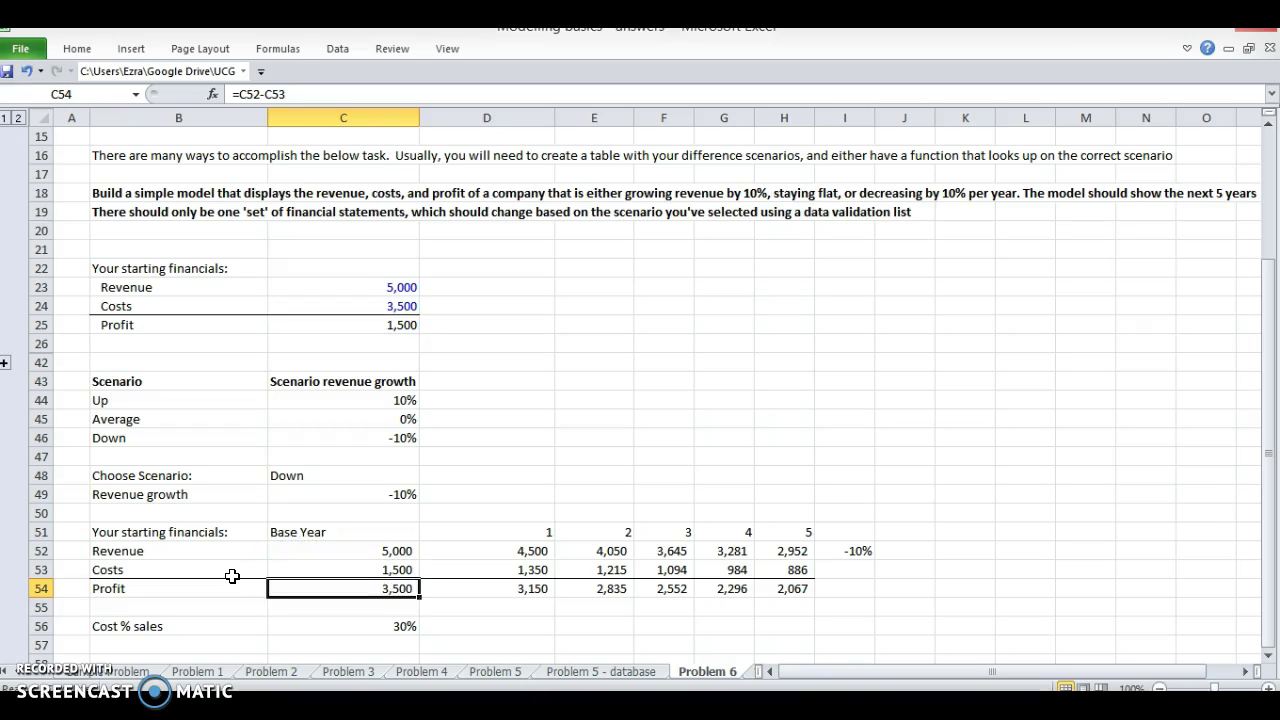
Step: Copy the five-year growth rate check from I52 into I53 and I54 for costs and profit
key("Right")
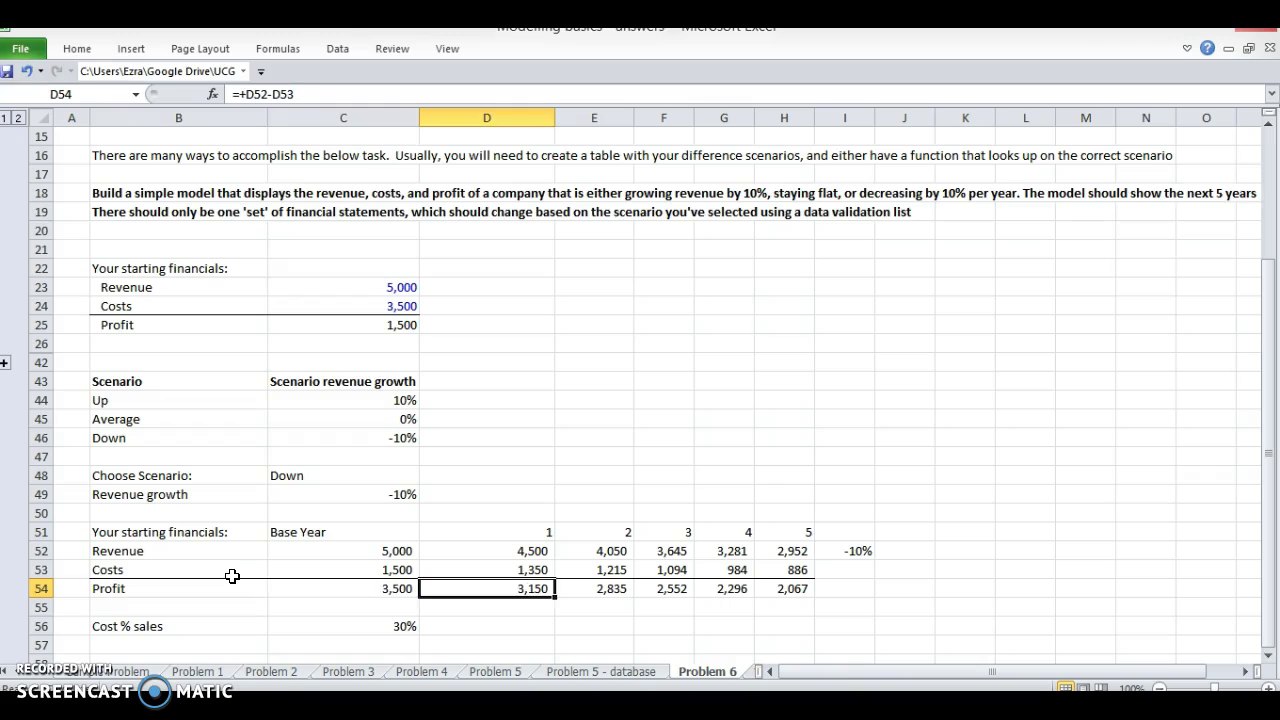
key("Right")
key("Right")
key("Right")
key("Right")
key("Right")
key("Up")
key("Up")
key("ctrl+c")
key("Down")
key("ctrl+v")
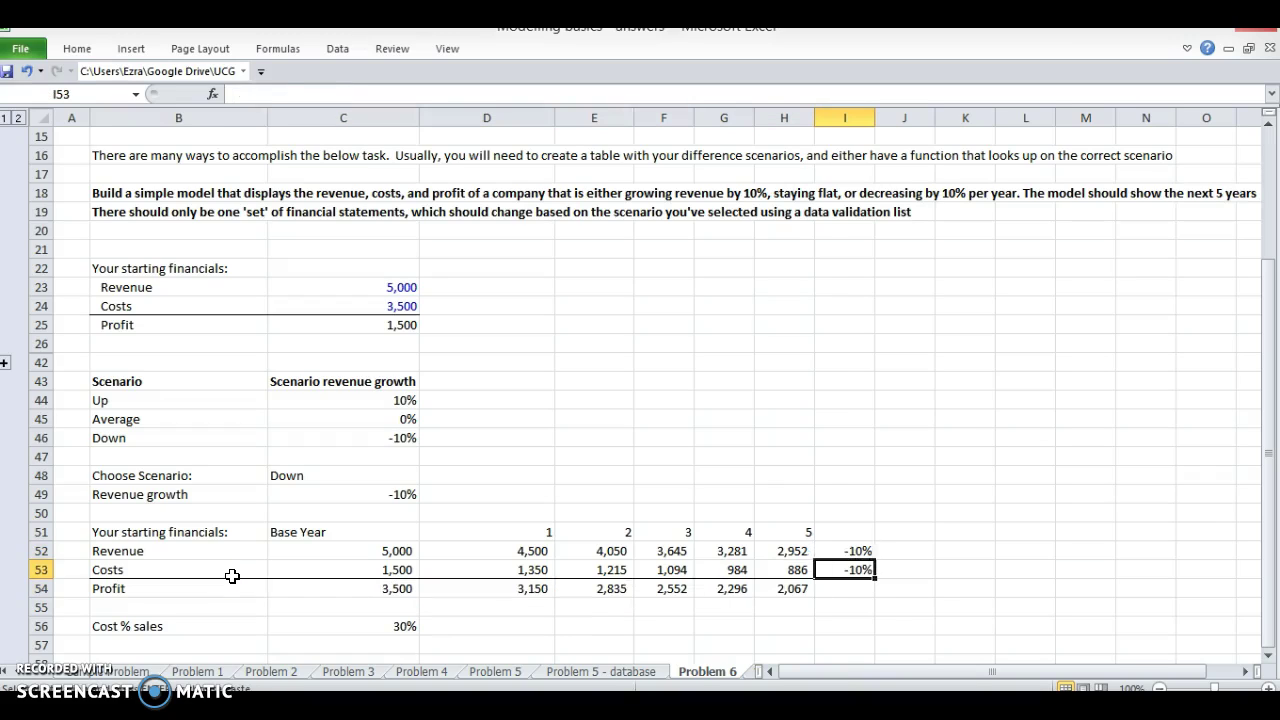
key("Down")
key("ctrl+v")
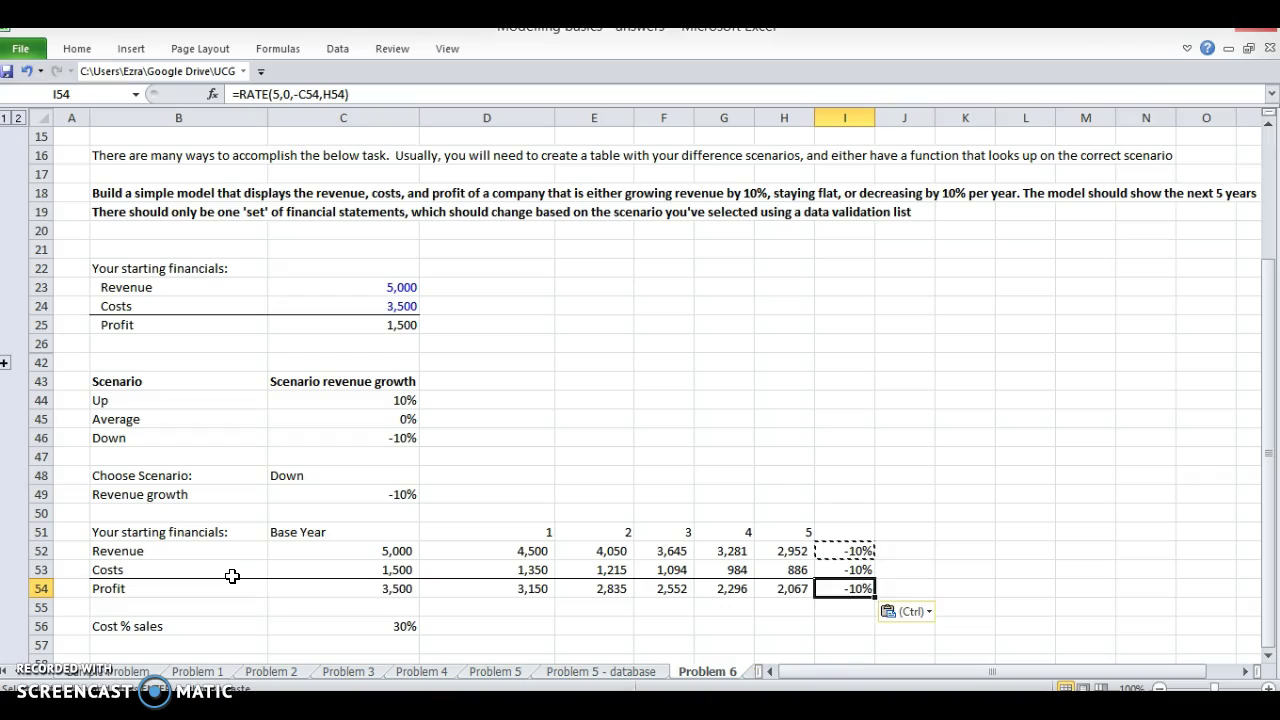
key("F2")
key("Escape")
key("Left")
key("Left")
key("Down")
key("Left")
key("Down")
key("Left")
key("Left")
key("Down")
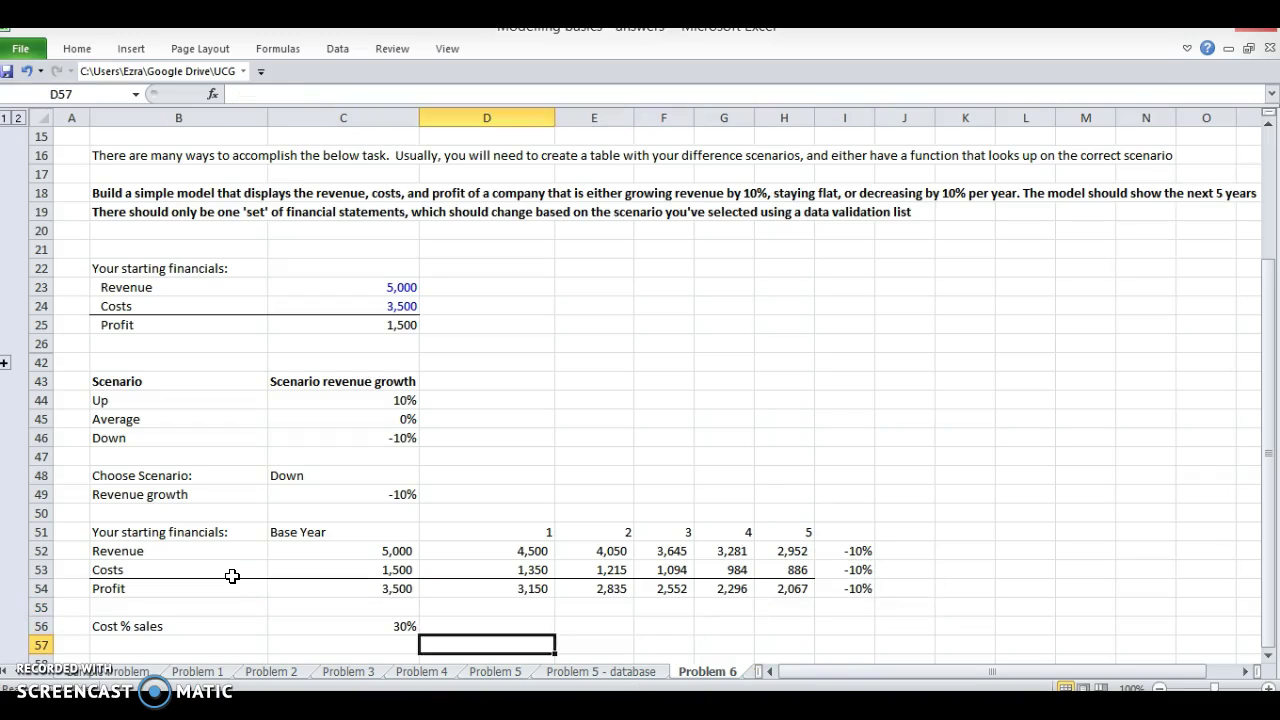
key("Left")
key("Up")
key("Right")
key("Right")
key("Right")
key("Right")
key("Right")
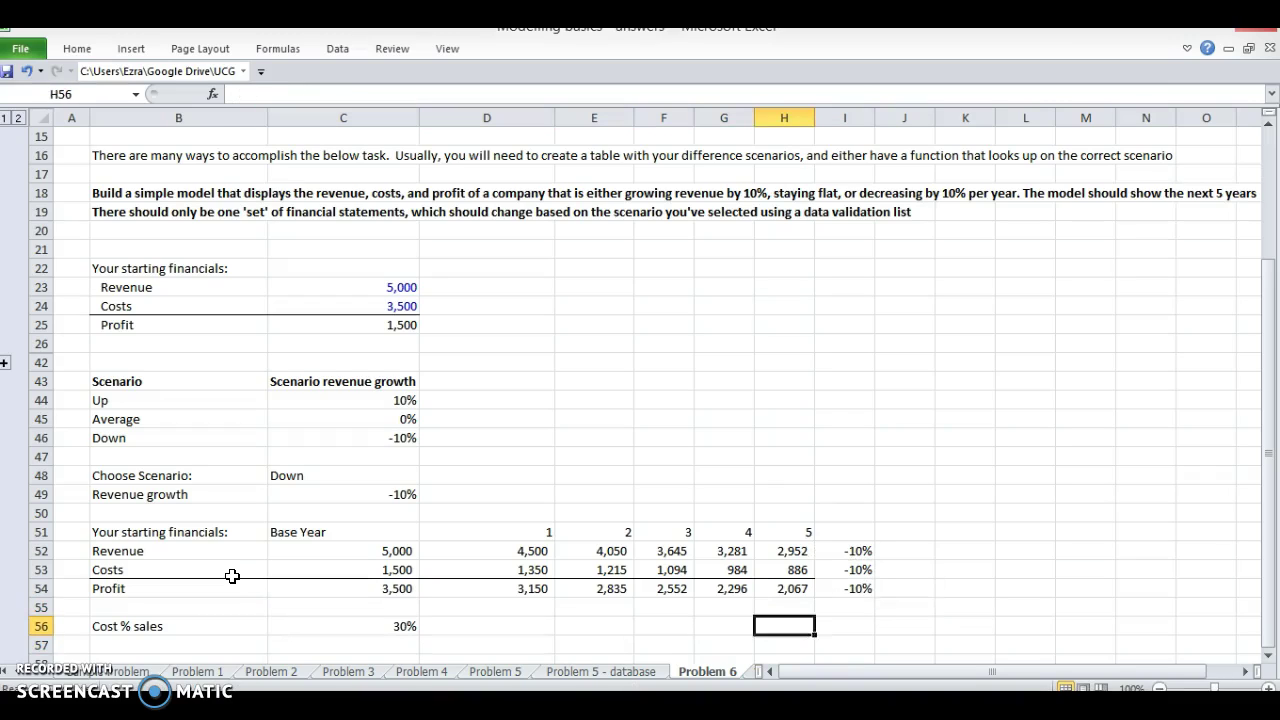
Step: Clear the growth rate checks in I51:I54 beside the projections
key("Up")
key("Up")
key("Right")
key("shift+Up")
key("shift+Up")
key("shift+Up")
key("Delete")
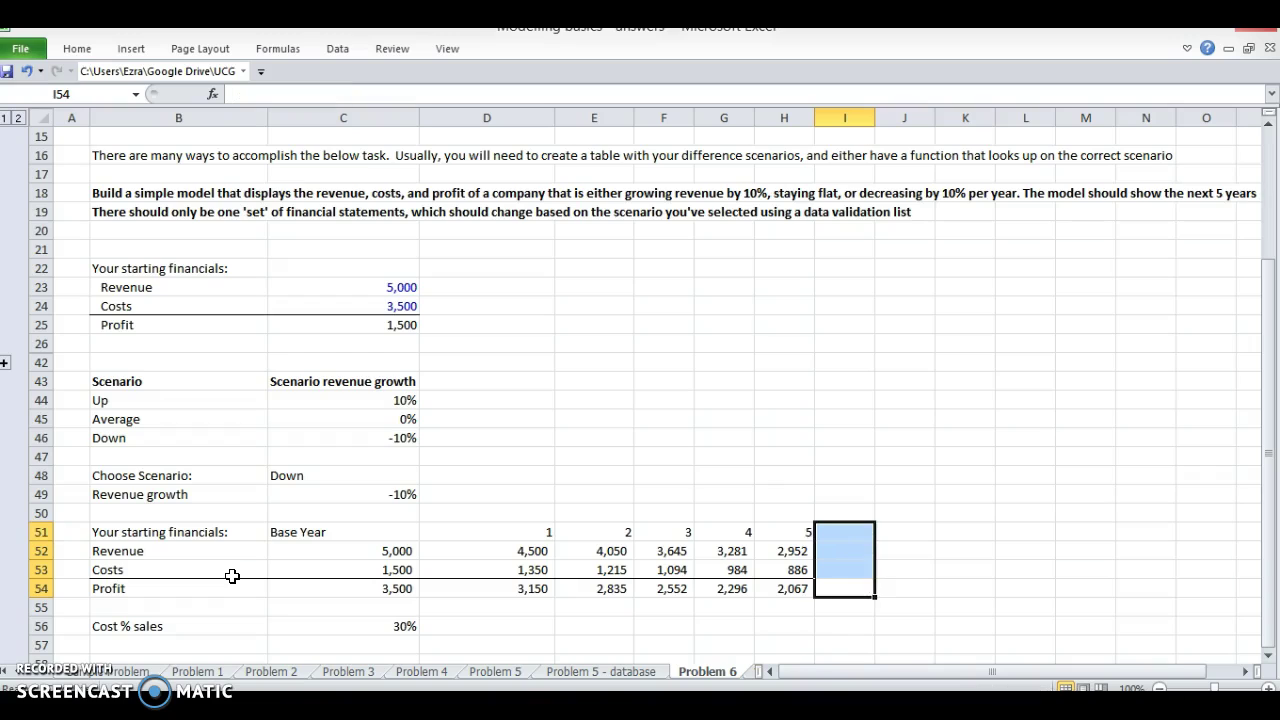
Step: Switch the scenario in C48 to Up, and undo both that change and the clearing of the growth rate checks
left_click(380, 493)
left_click(385, 475)
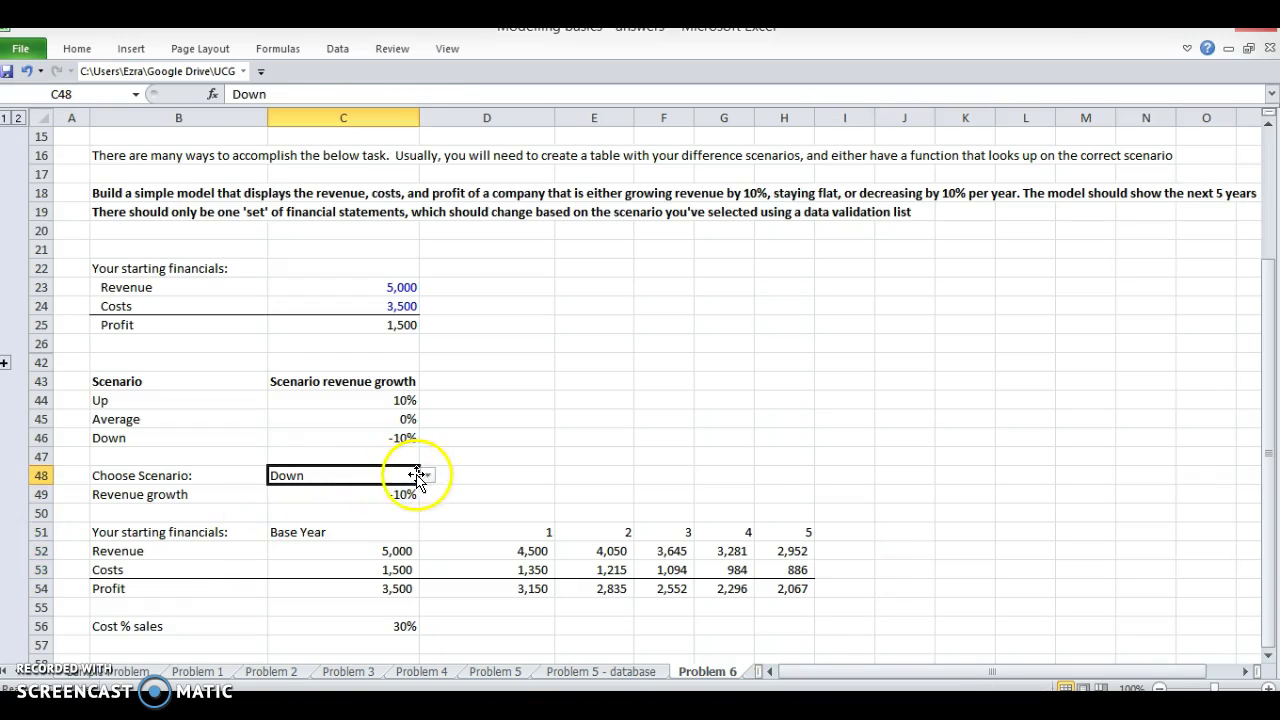
left_click(427, 479)
left_click(414, 492)
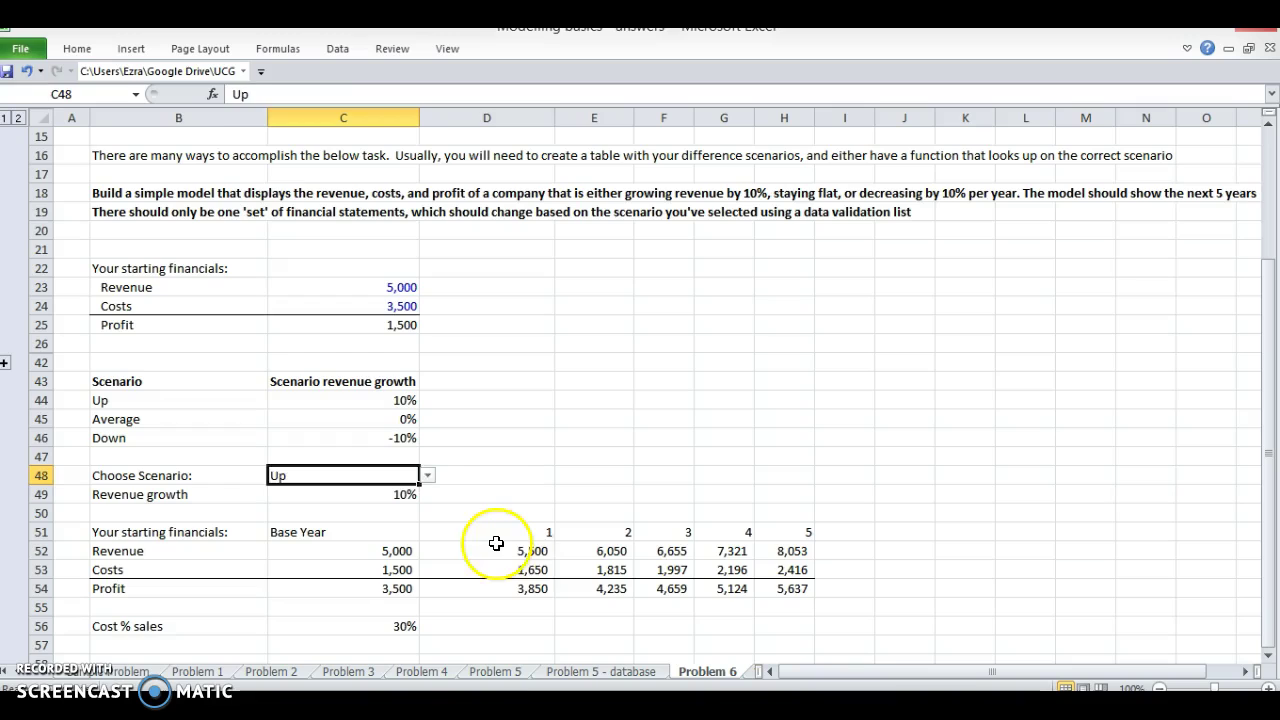
left_click(507, 550)
key("ctrl+z")
key("ctrl+z")
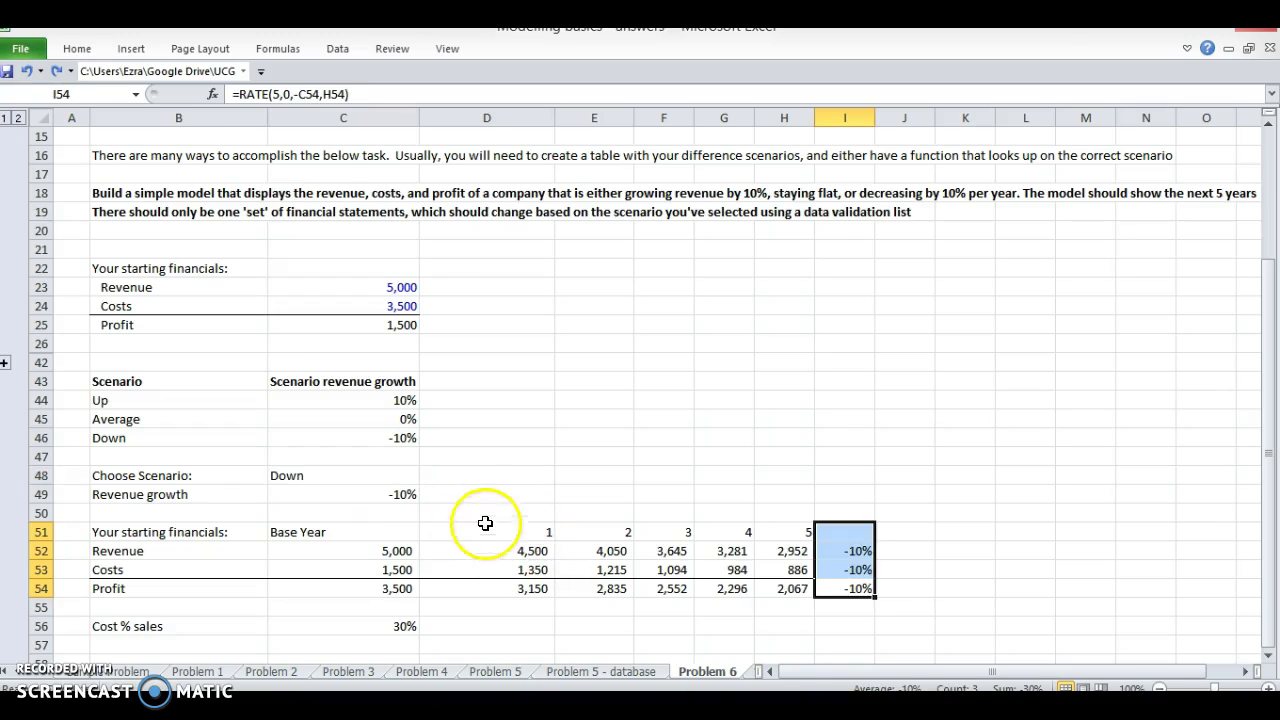
Step: Clear the growth rate checks for costs and profit in I53:I54
left_click(866, 572)
key("shift+Down")
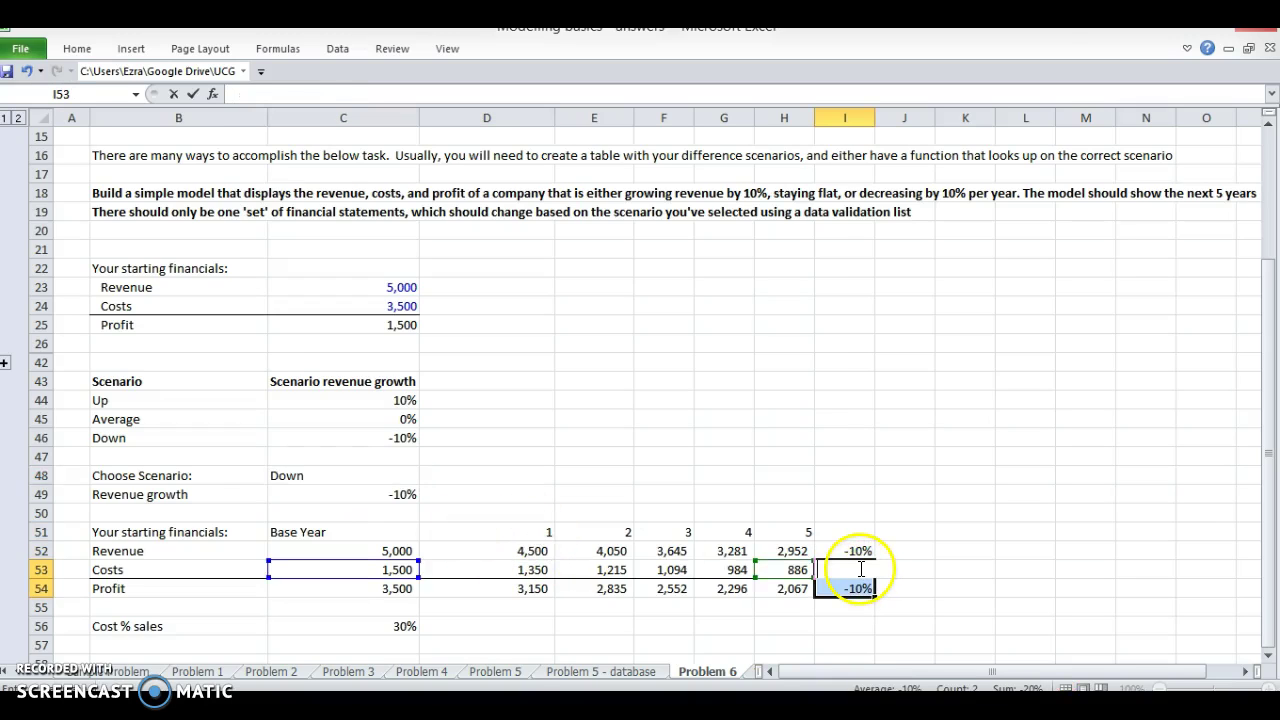
key("Delete")
Step: Choose Up as the scenario in C48
left_click(338, 495)
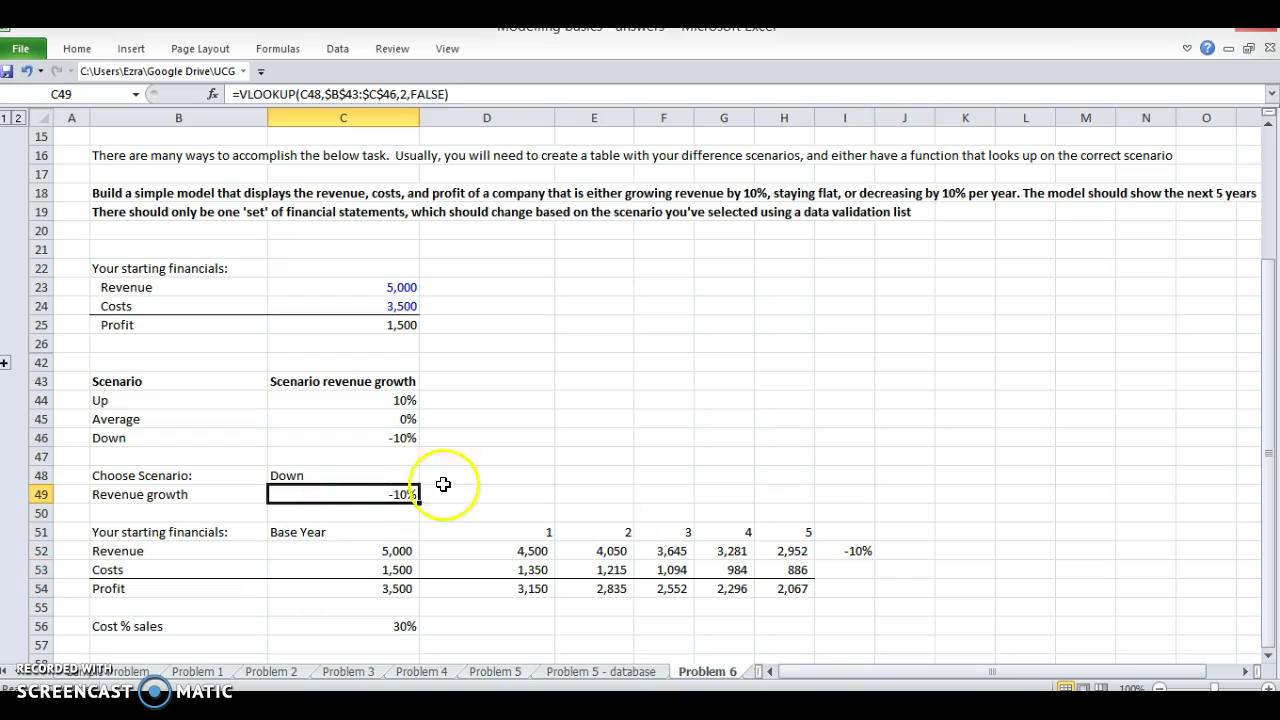
left_click(343, 479)
left_click(427, 476)
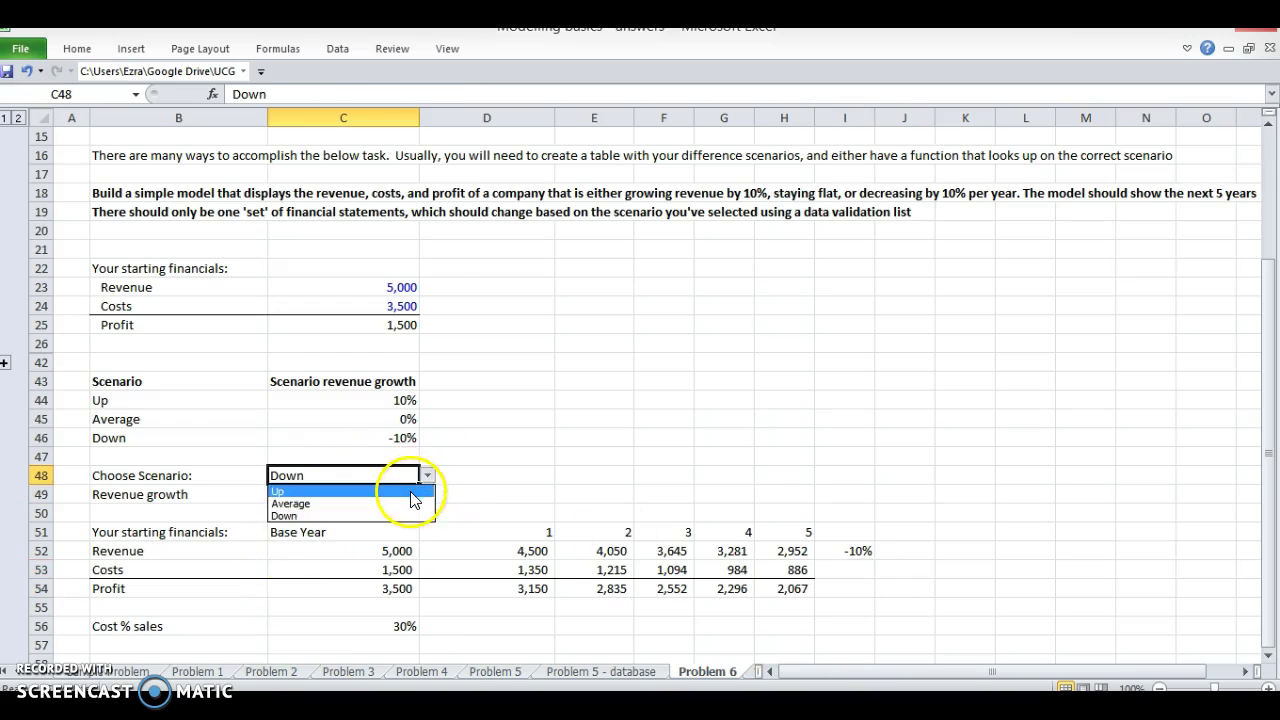
left_click(395, 491)
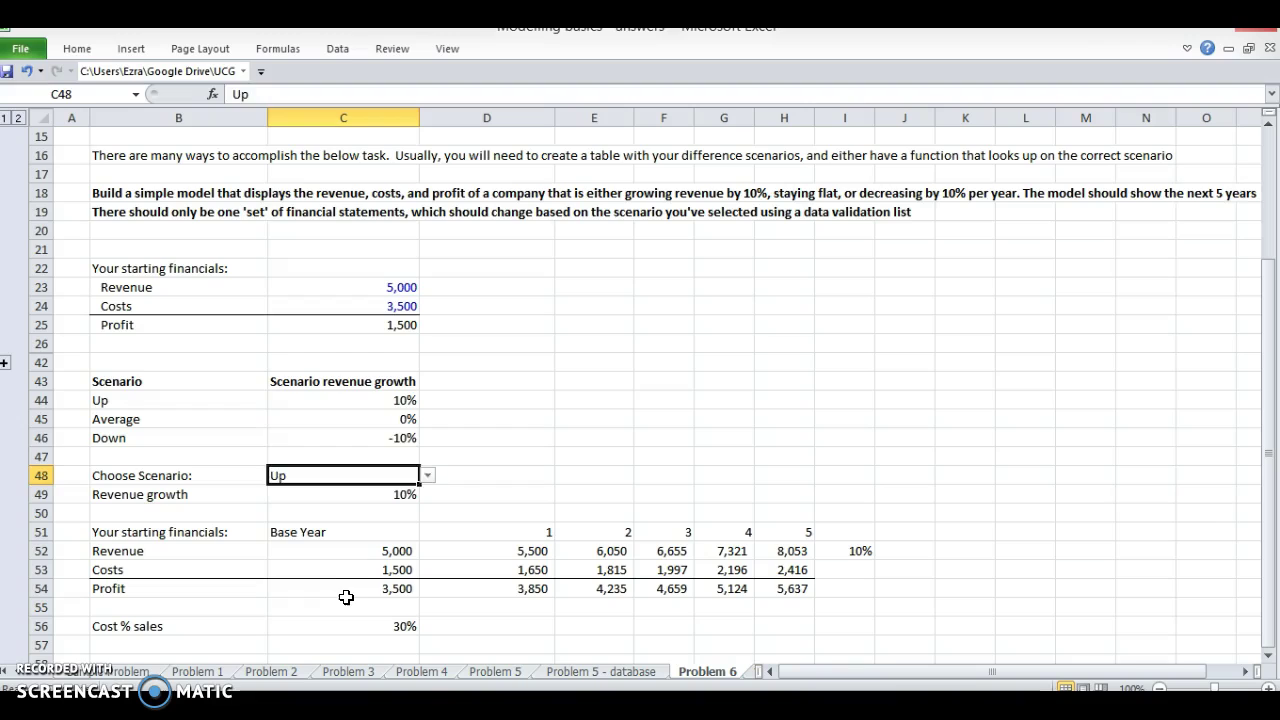
Step: Examine the scenario labels in the growth table and the chosen scenario cell C48
key("Up")
key("Up")
key("Up")
key("Up")
key("Left")
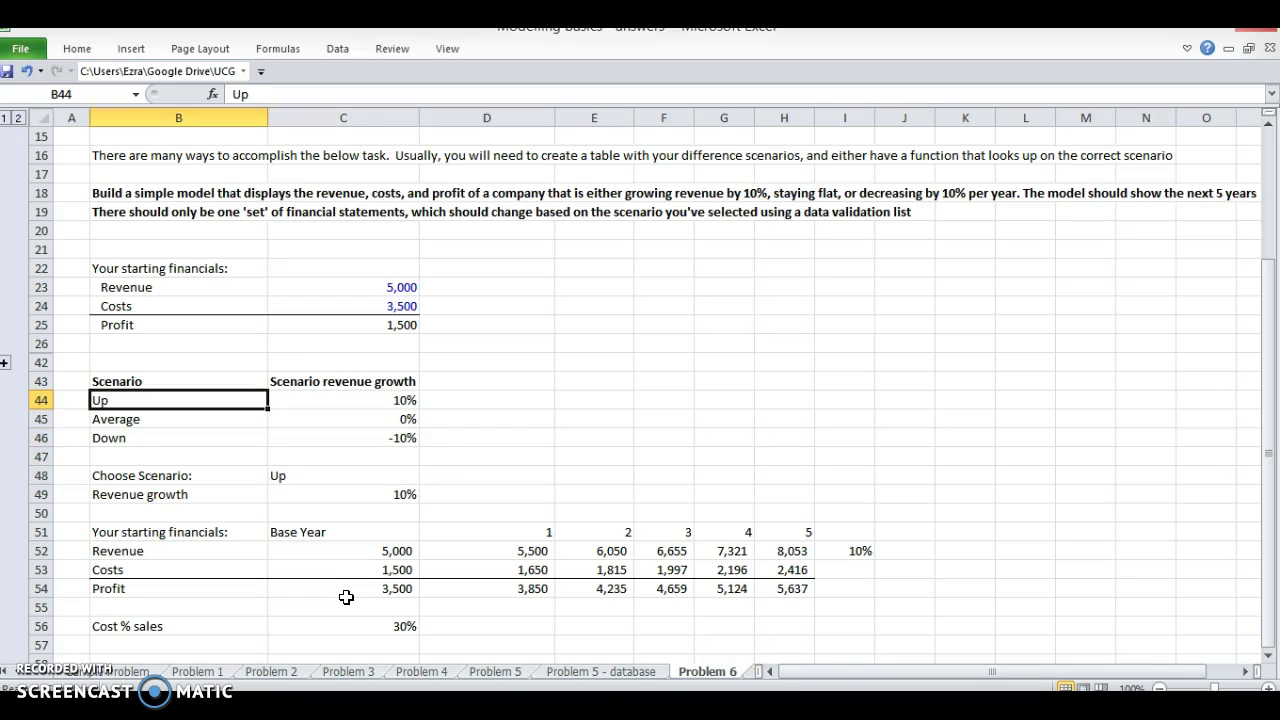
key("Down")
key("Down")
key("Right")
key("Down")
key("Down")
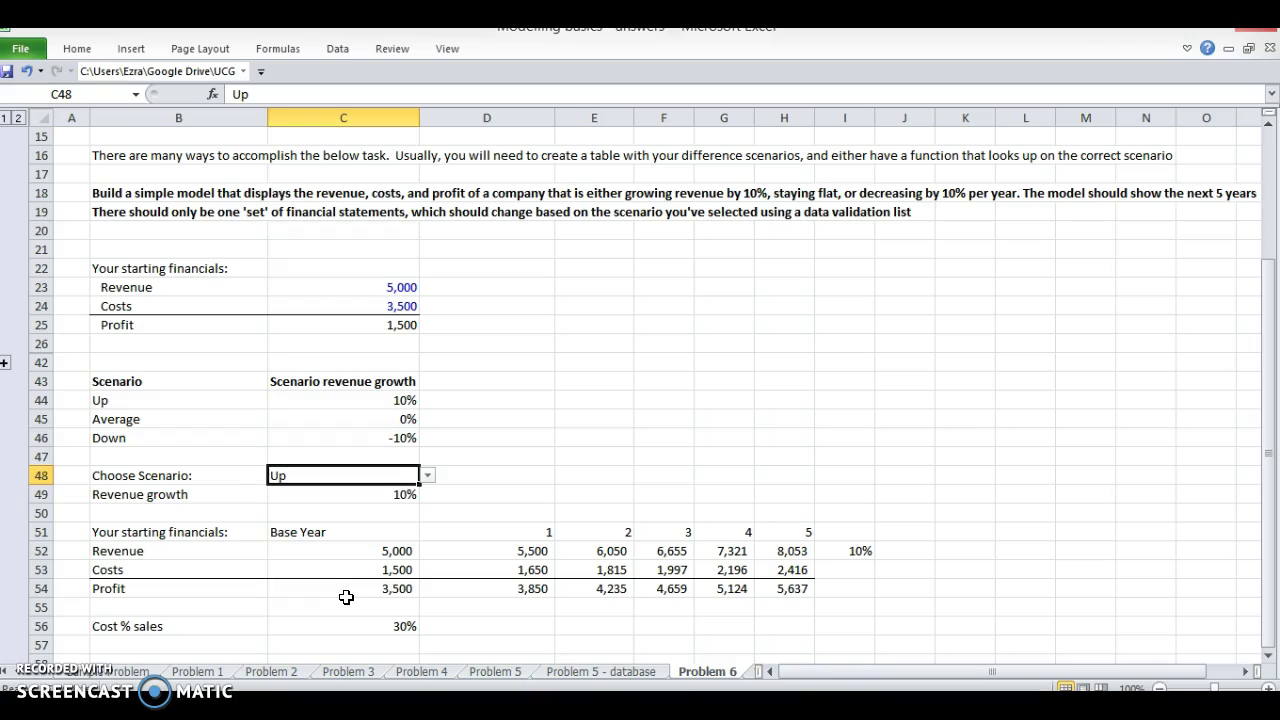
Step: Rename the Up scenario in B44 as Revenue up 10%
key("Up")
key("Up")
key("Up")
key("Up")
key("Left")
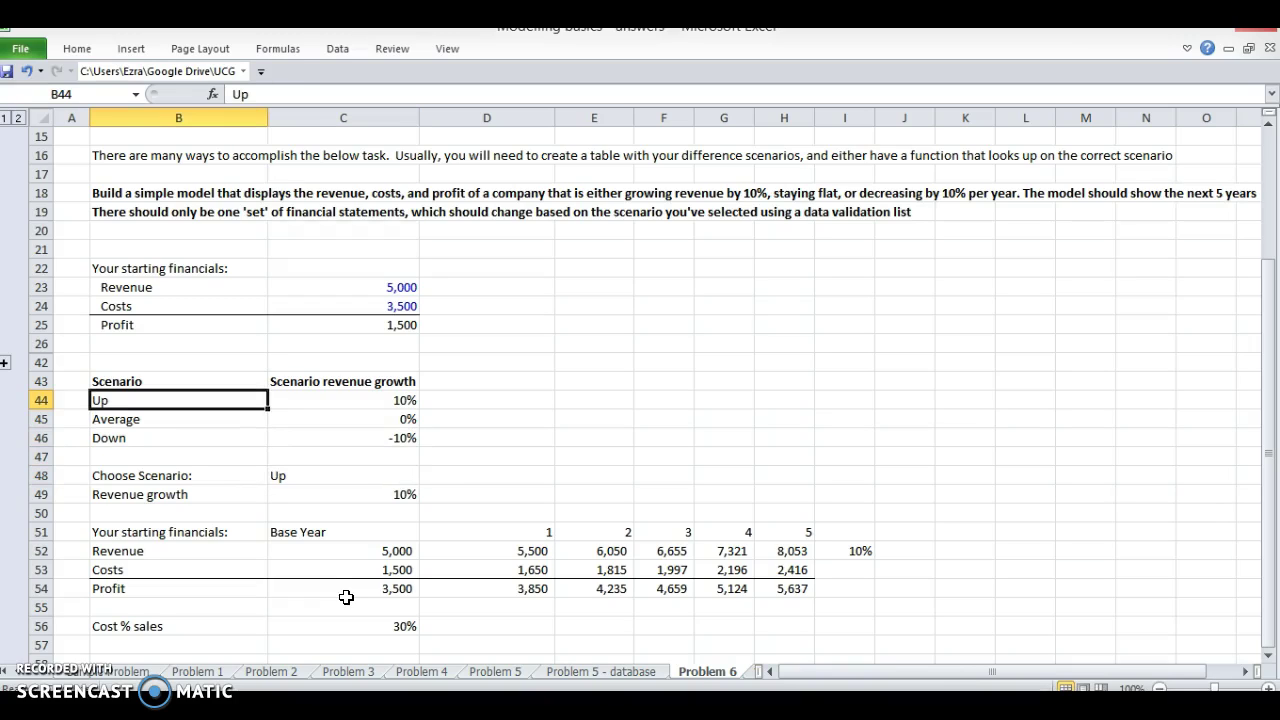
type("Increases")
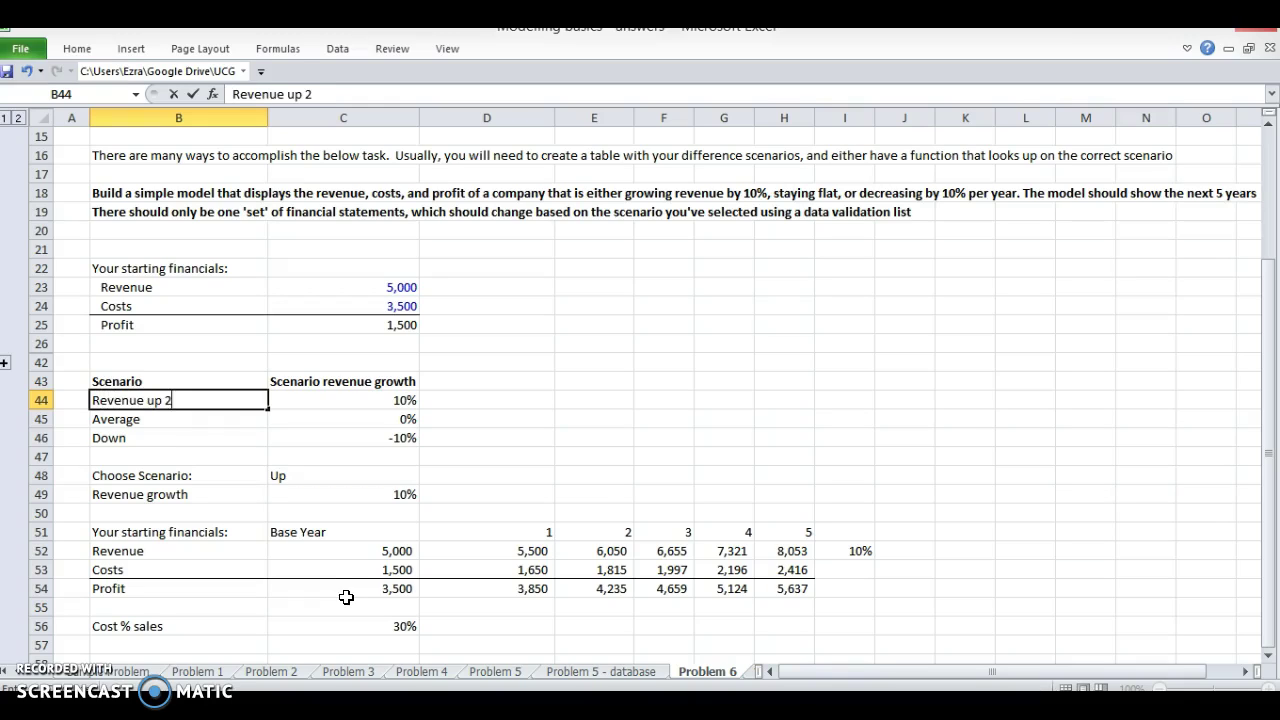
type("0%")
key("Return")
Step: Rename the Average scenario in B45 as Revenue flat and the Down scenario in B46 as Revenue down 10%
type("Revenue")
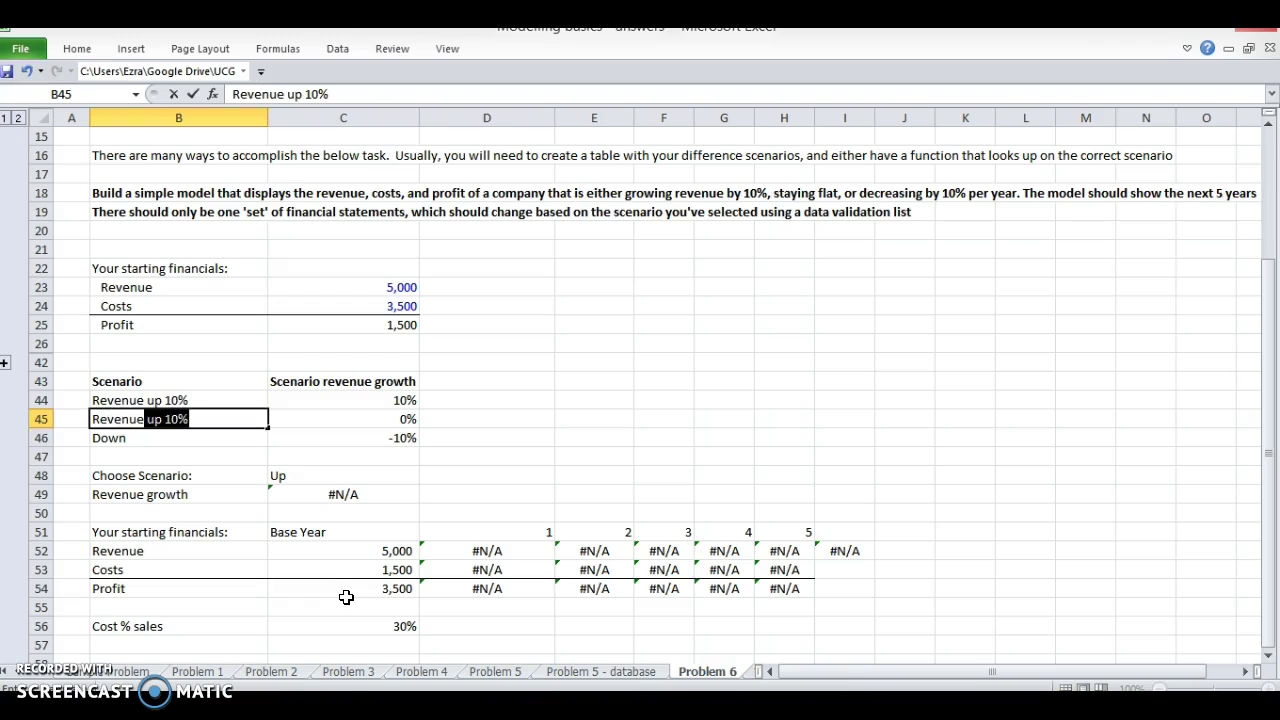
type(" flat")
key("Return")
type("Revenue do")
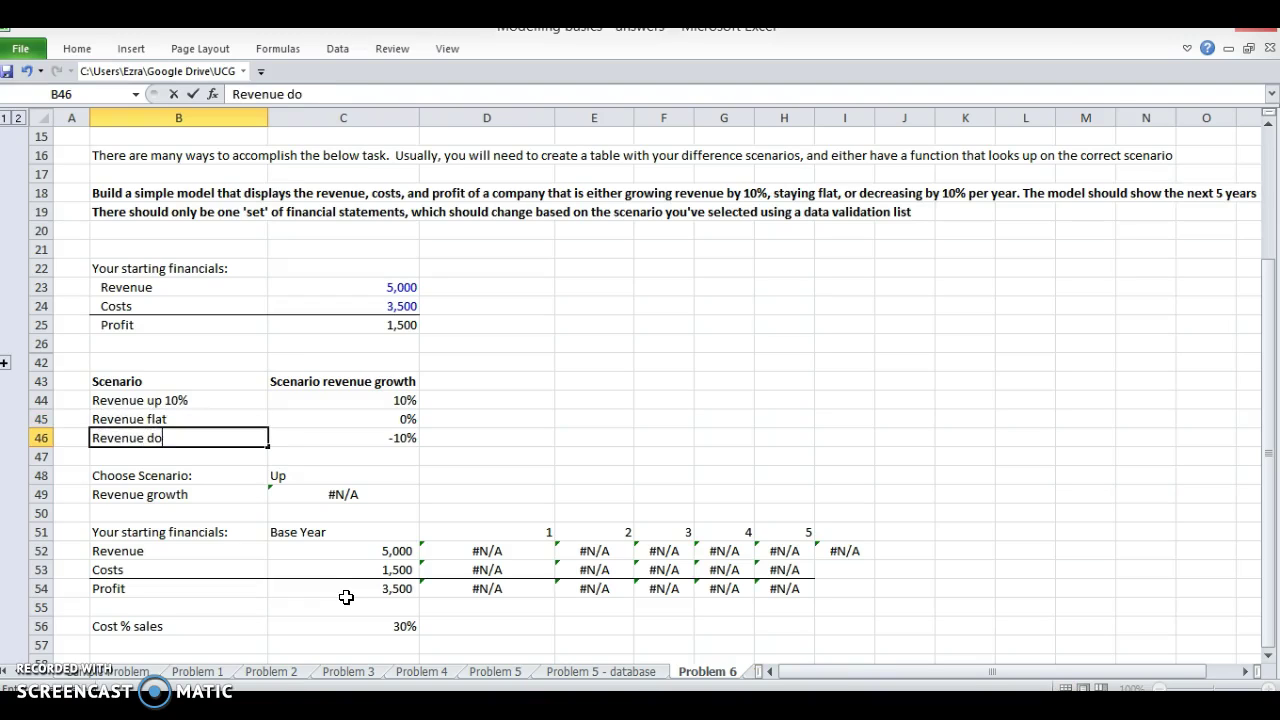
type("wn 10%")
key("Return")
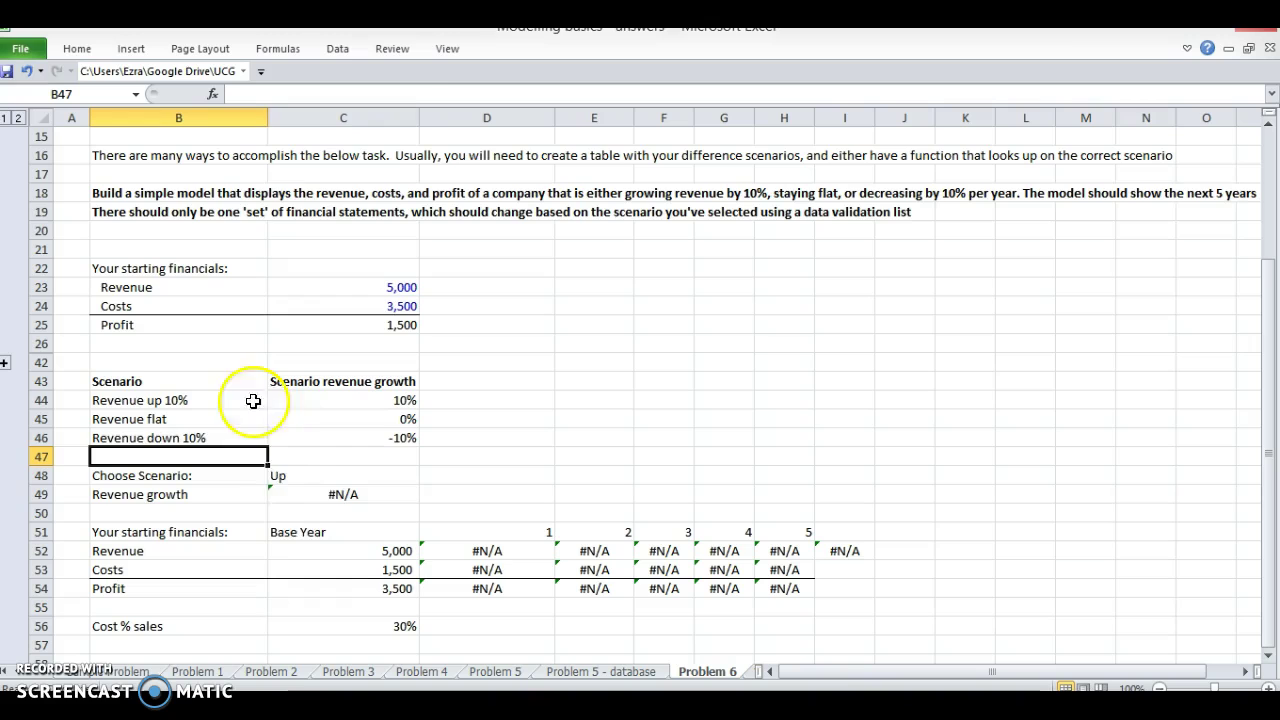
Step: Choose the renamed Revenue up 10% scenario in C48
left_click(342, 490)
left_click(342, 480)
scroll(340, 480, "down", 6)
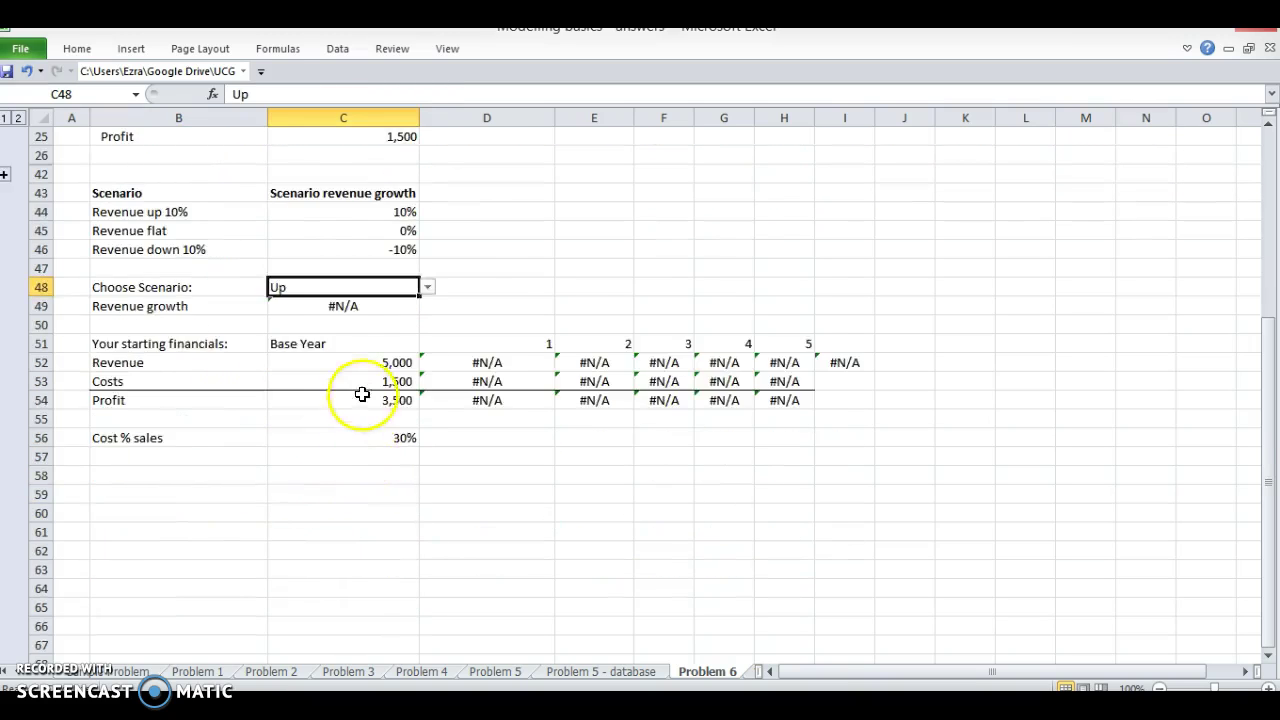
left_click(427, 156)
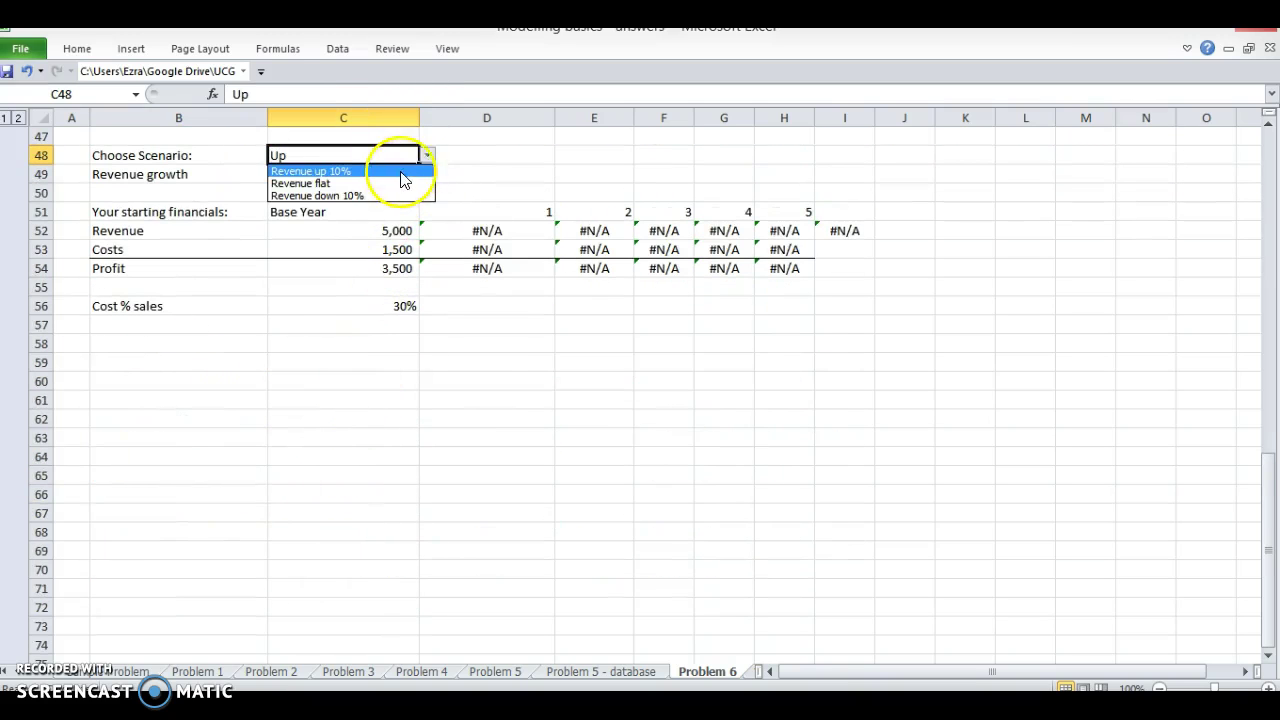
left_click(395, 167)
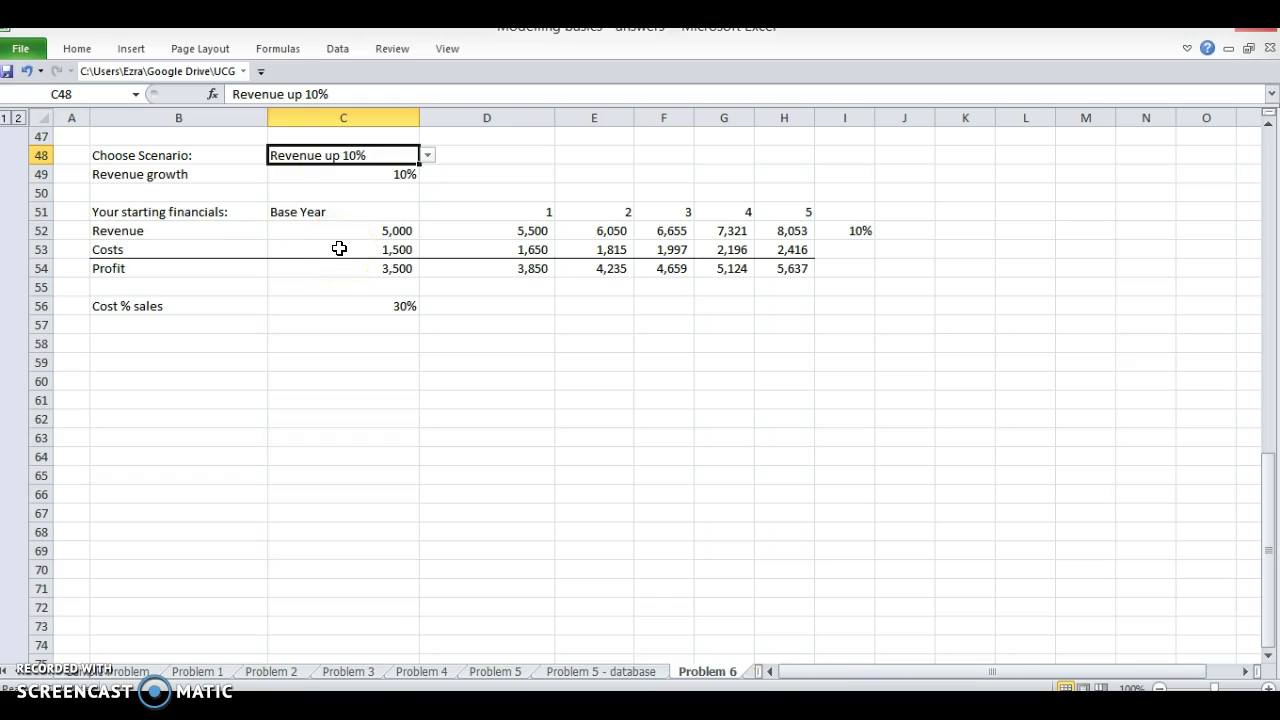
Step: Test the model by switching the scenario in C48 to Revenue flat, Revenue down 10% and back to Revenue up 10%
left_click_drag(252, 174, 340, 168)
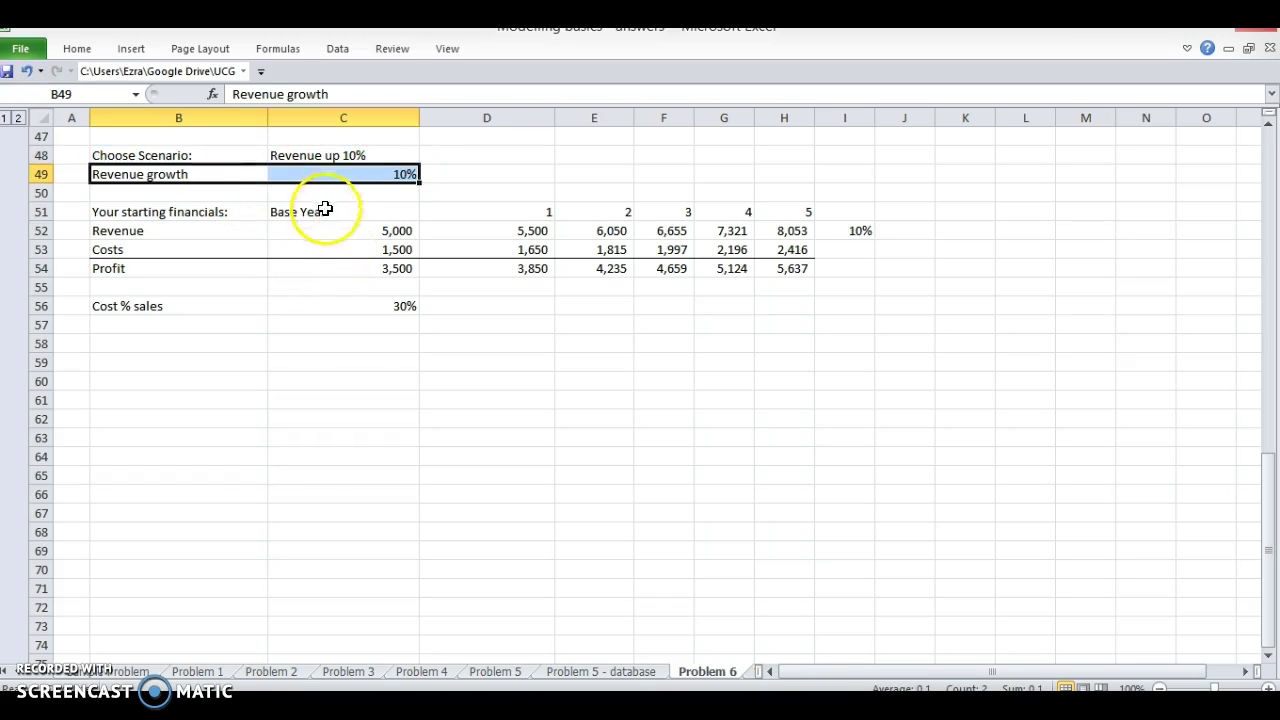
left_click(337, 157)
scroll(240, 266, "up", 2)
scroll(400, 191, "down", 1)
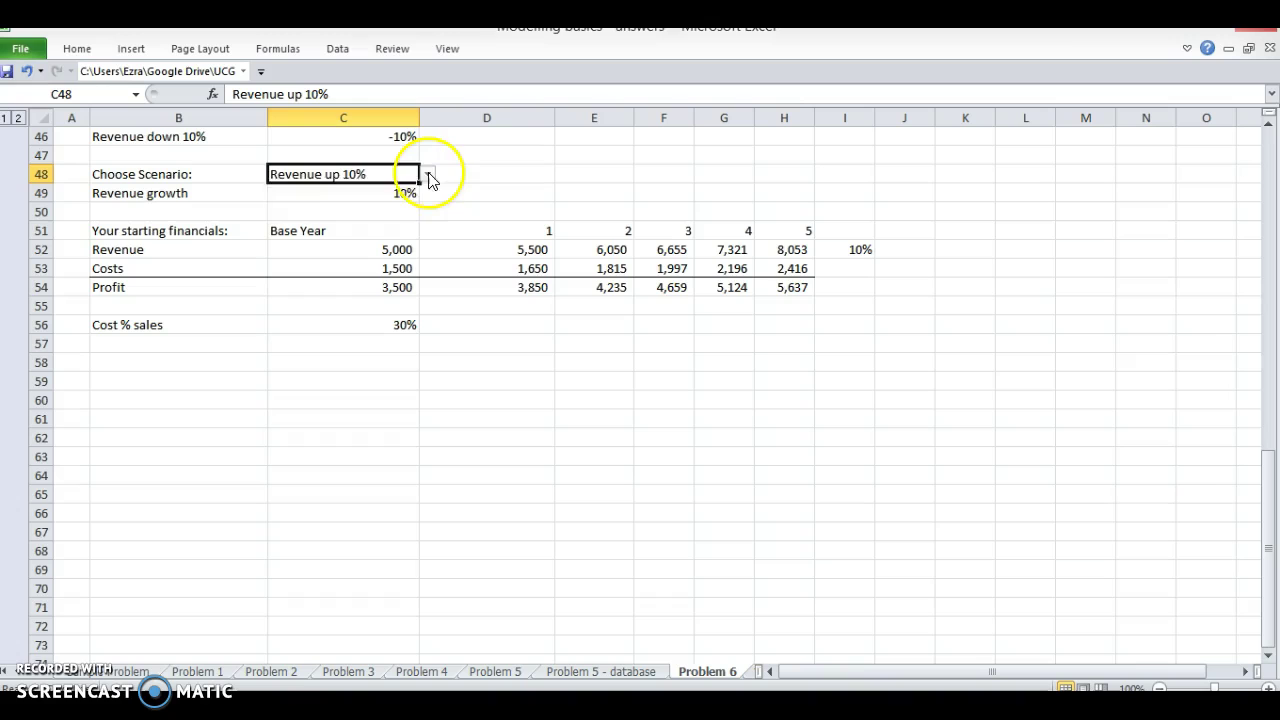
left_click(427, 175)
left_click(400, 200)
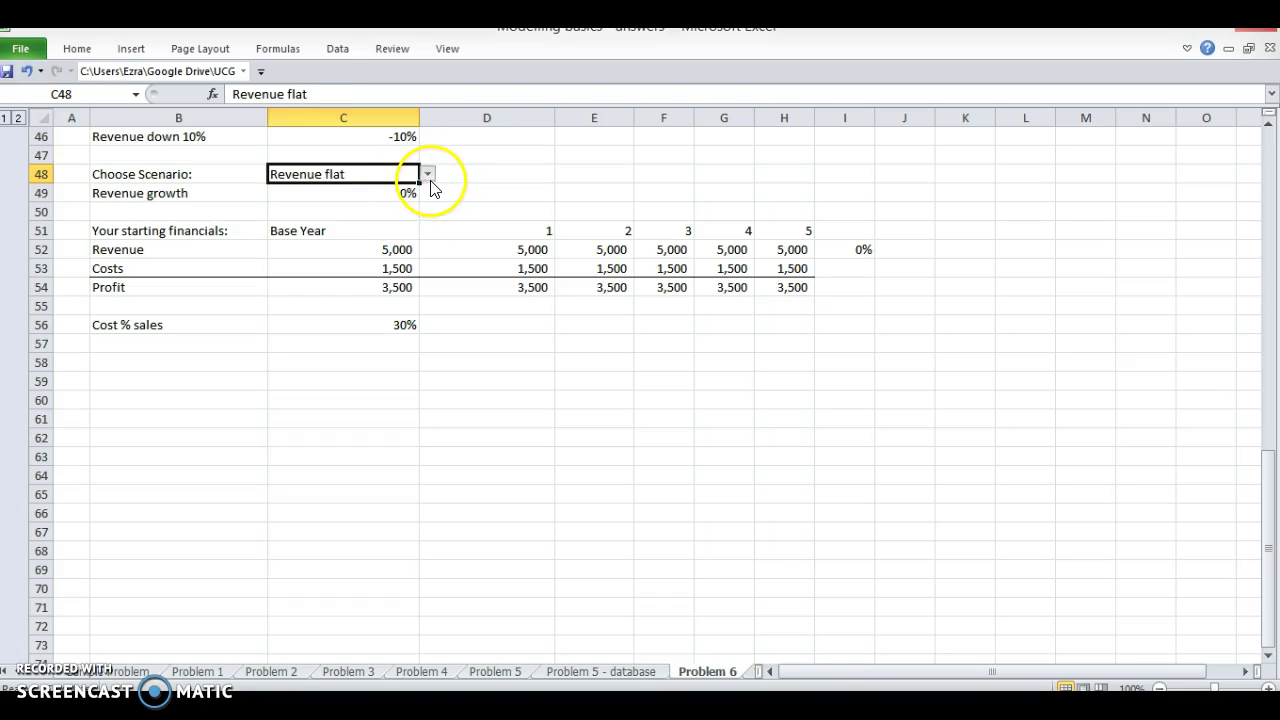
left_click(427, 174)
left_click(405, 212)
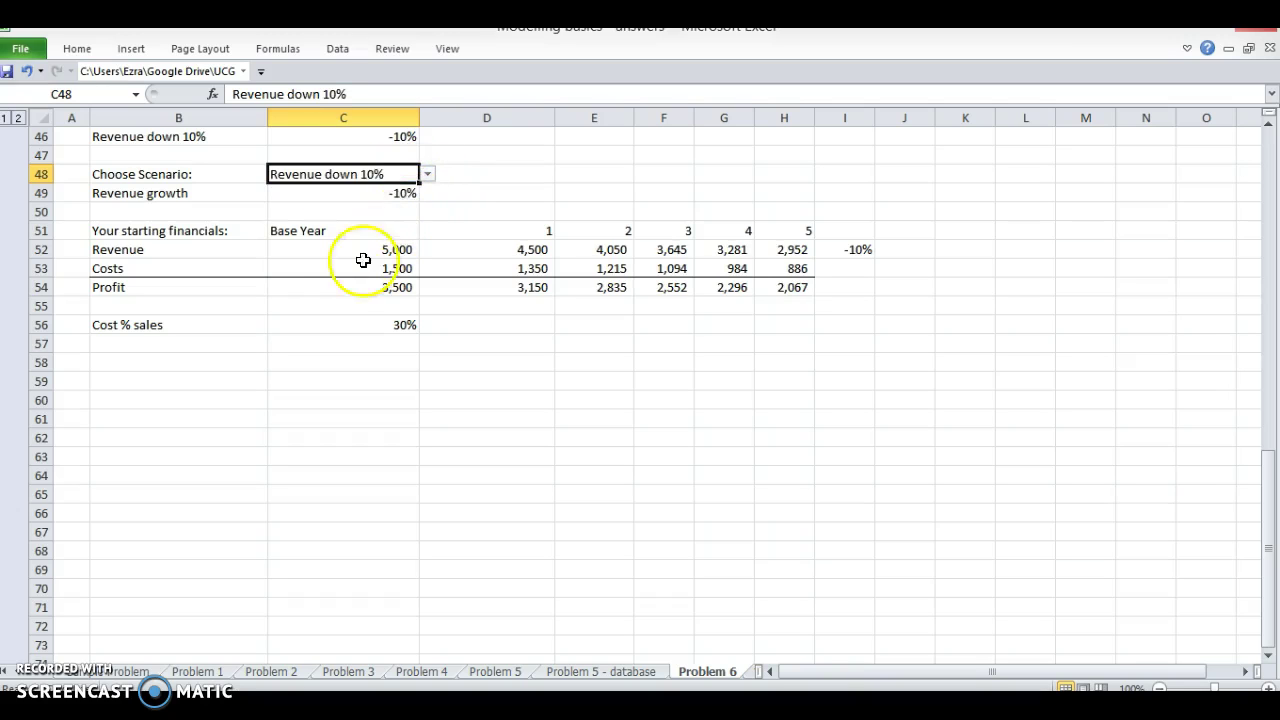
left_click(427, 174)
left_click(395, 189)
Step: Set the revenue growth of the first scenario in C44 to 15%
scroll(390, 230, "up", 2)
left_click(354, 228)
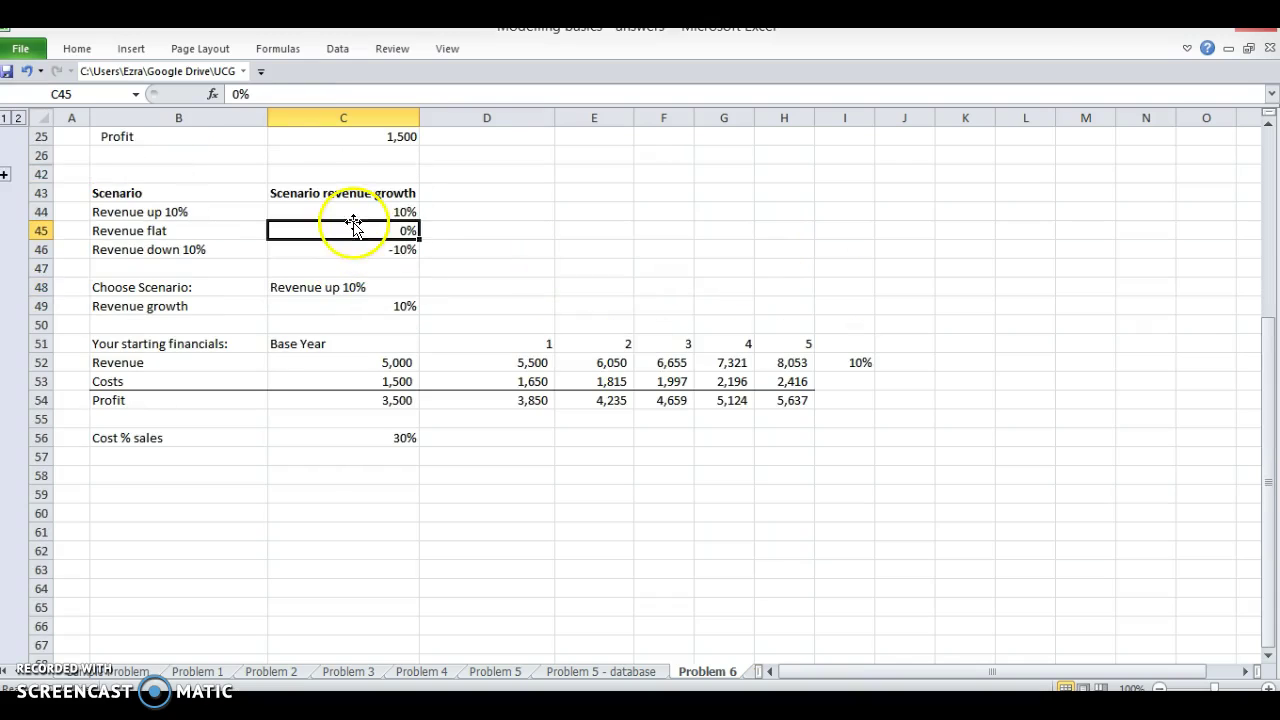
left_click(353, 213)
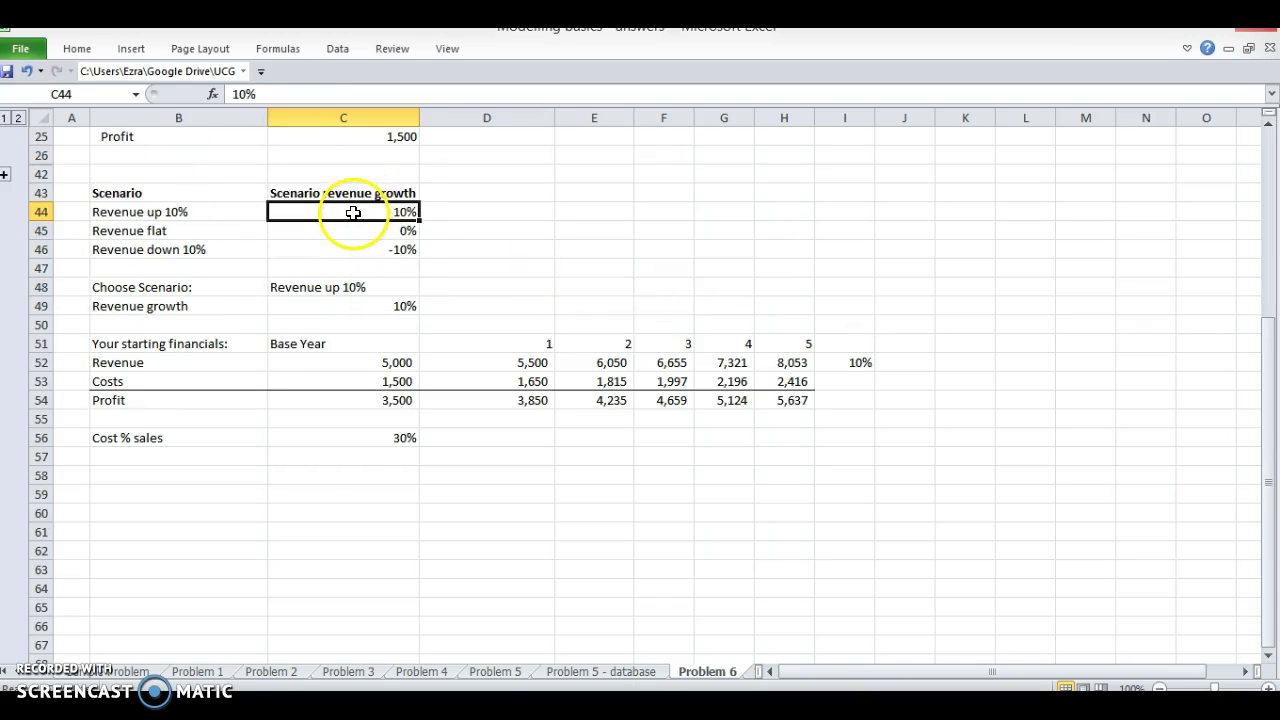
type("15")
key("Return")
key("Up")
key("Left")
key("F2")
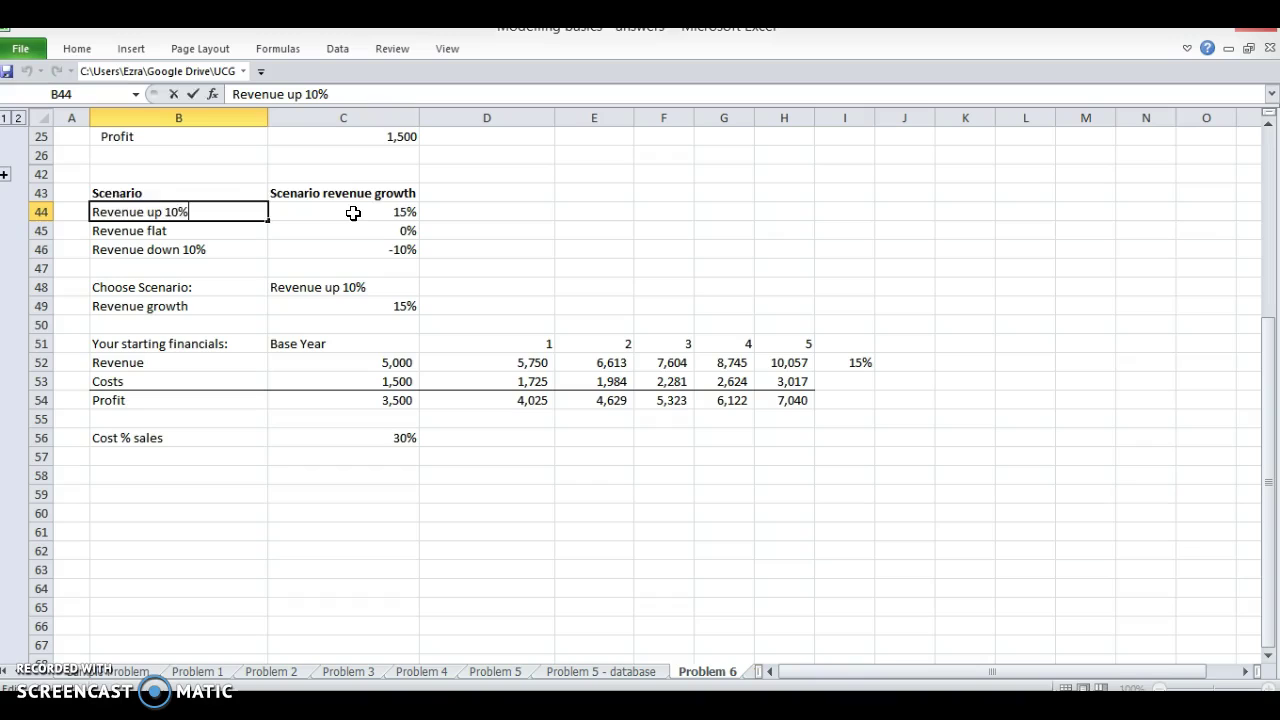
key("Escape")
Step: Make the first scenario label in B44 follow its growth rate with the formula =TEXT(C44,"0.0%") & " Growth"
left_click(353, 213)
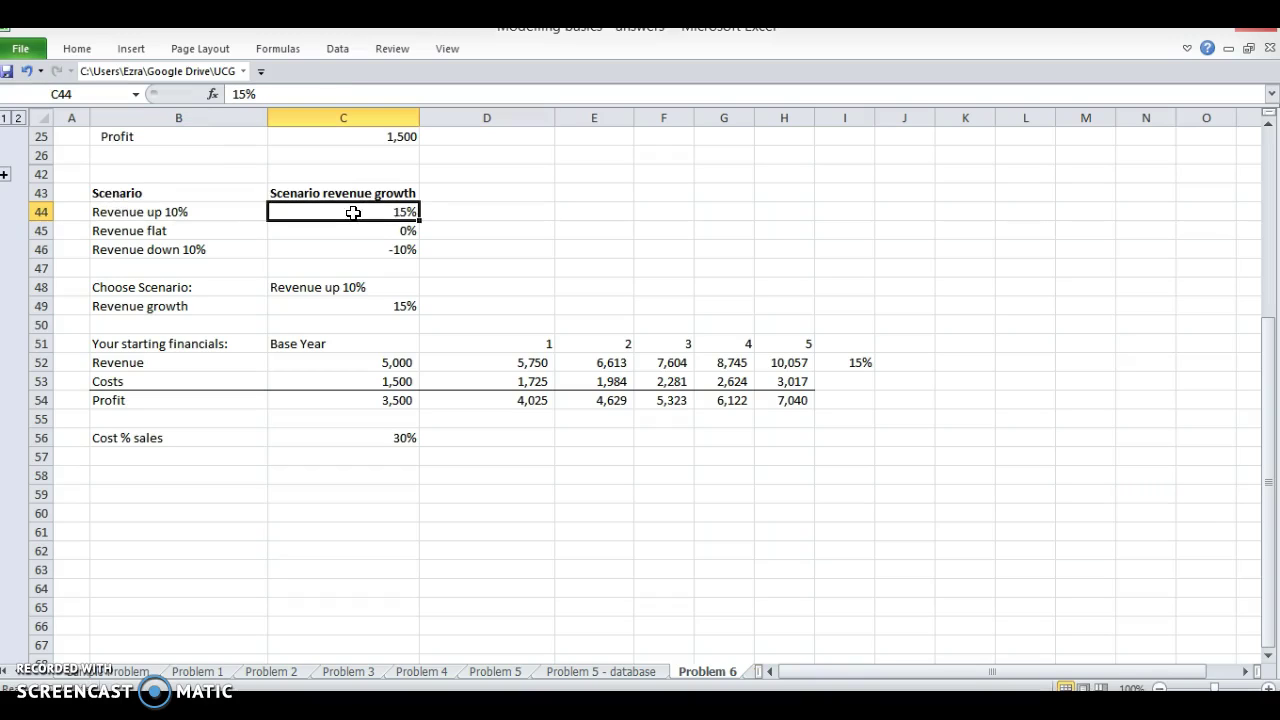
key("Left")
key("Right")
key("Left")
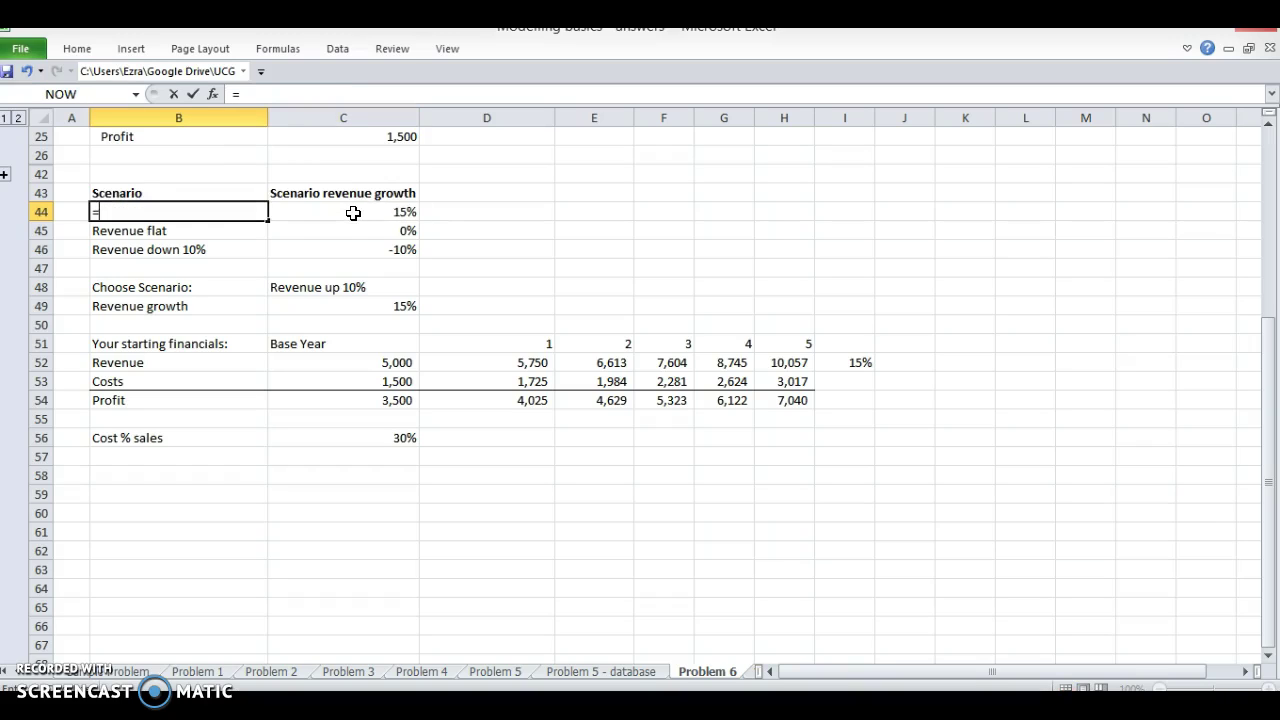
type("TEXT(")
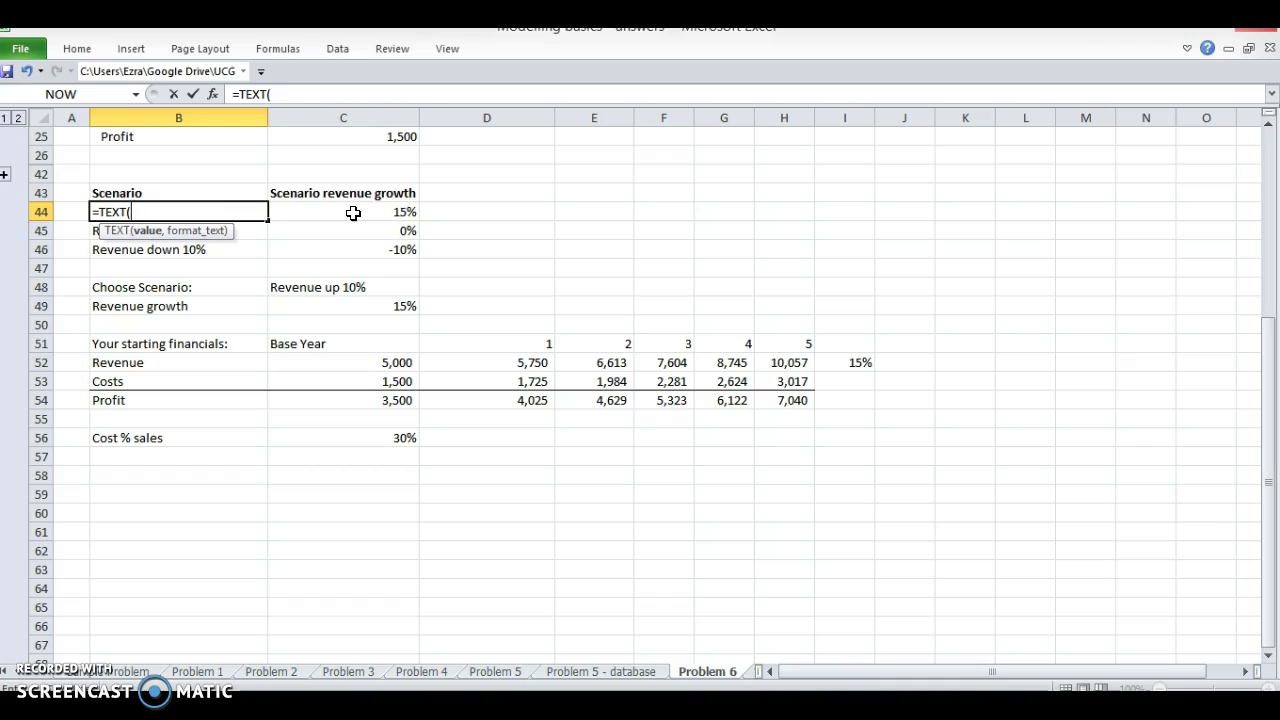
left_click(353, 213)
type(",")
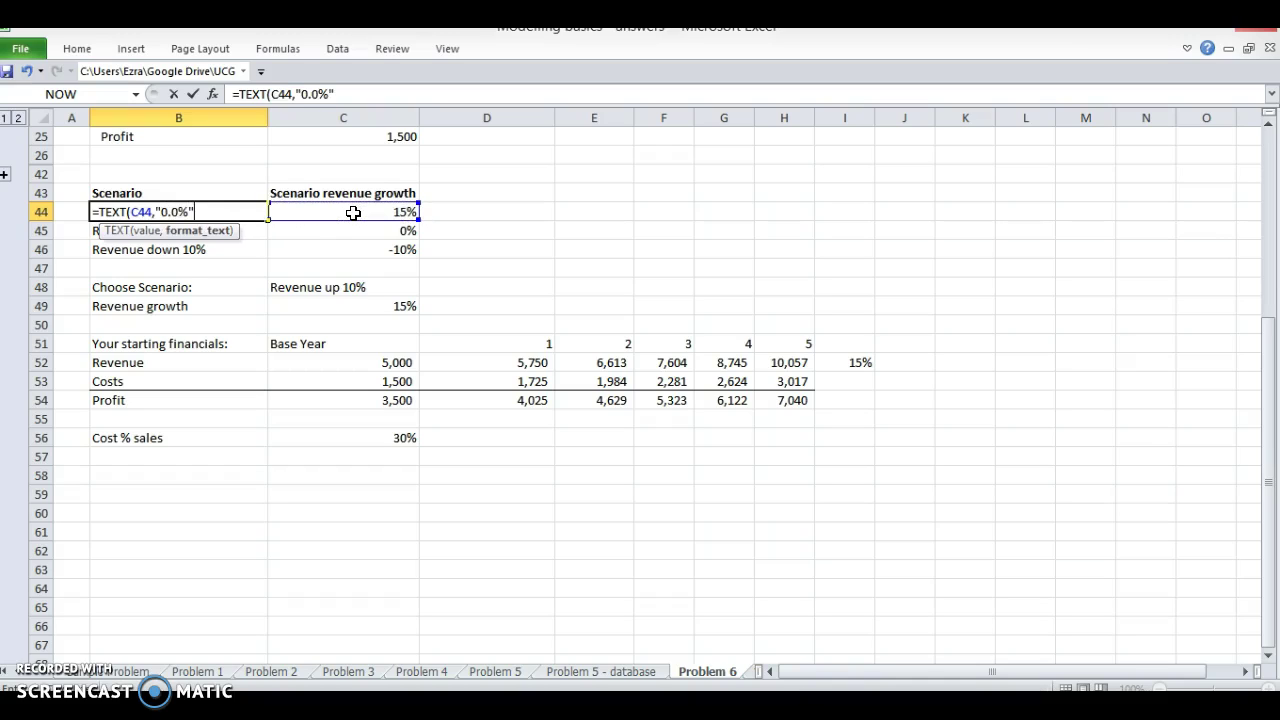
type("\"0.0%\"")
type("),")
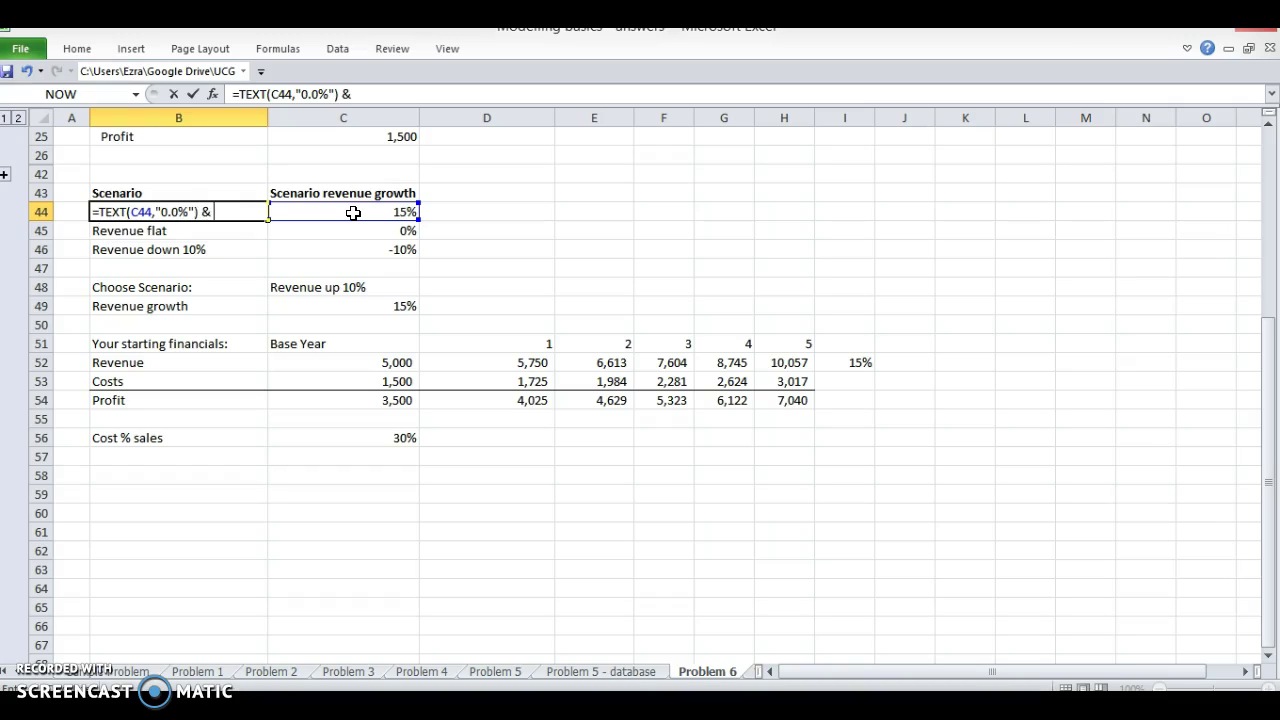
type(" & \" Growth\"")
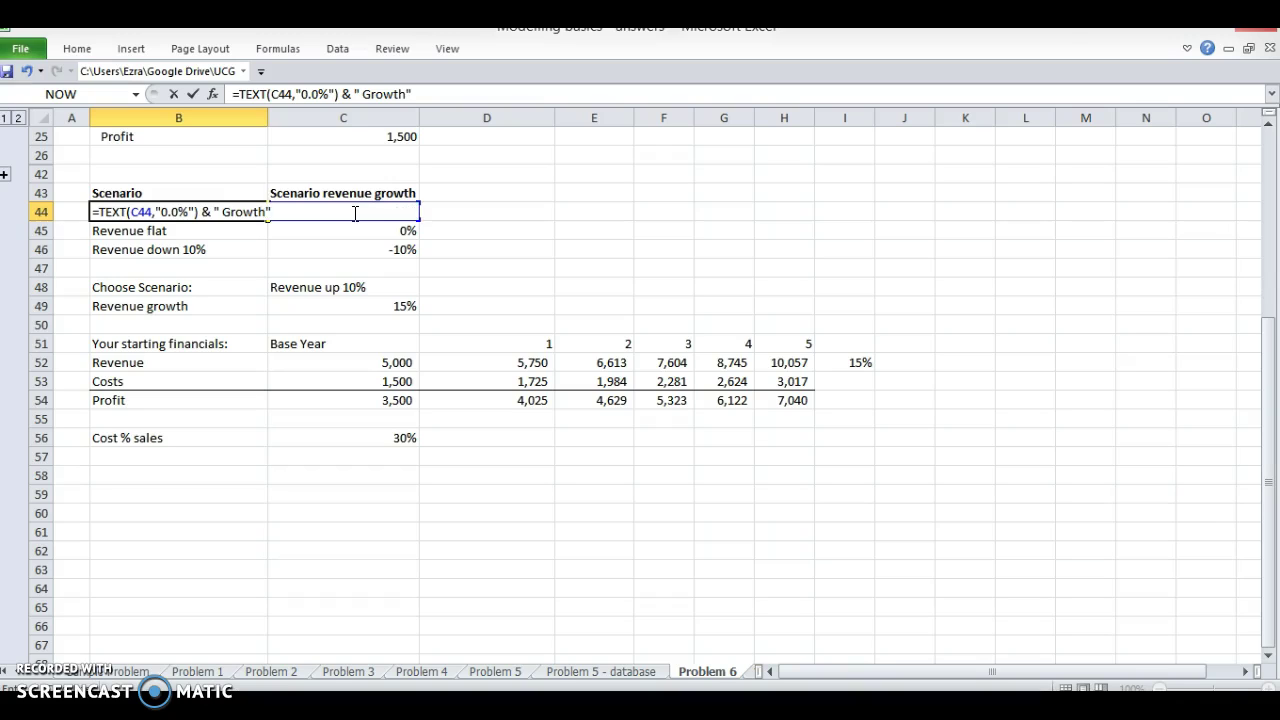
key("Return")
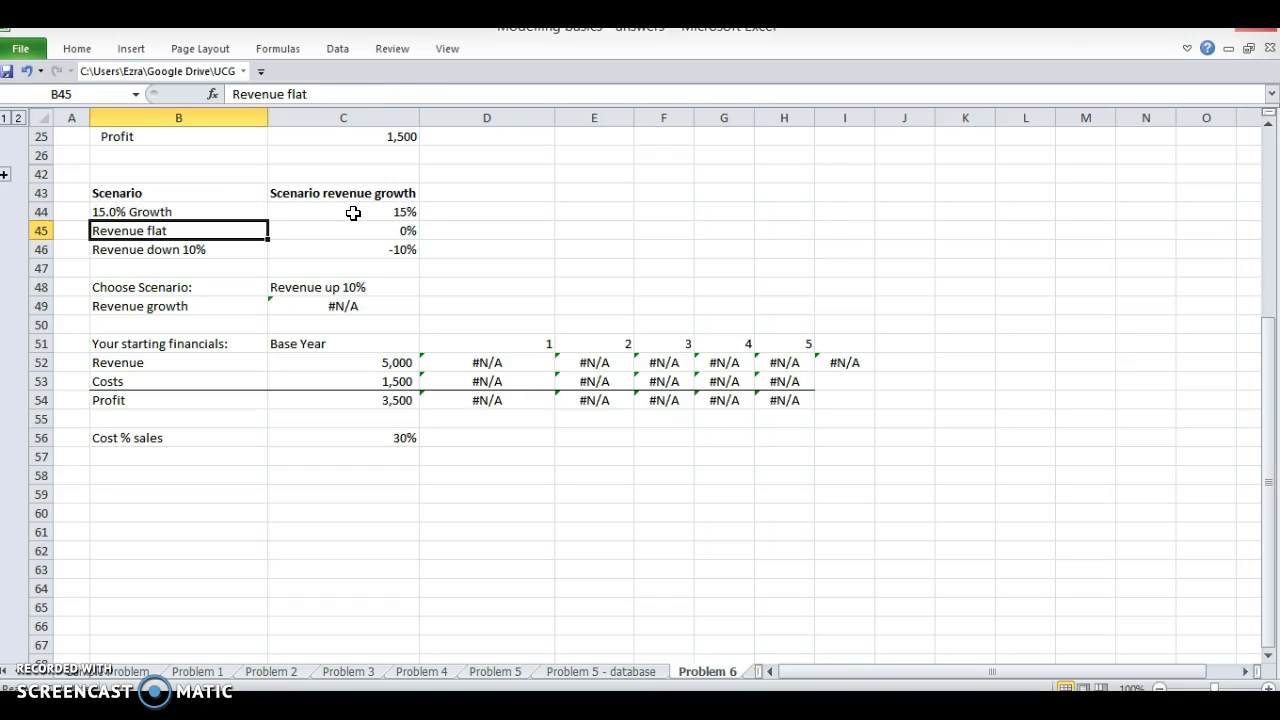
Step: Copy the label formula from B44 into B45 and B46 and check that each refers to its own growth rate
key("Up")
key("ctrl+c")
key("Down")
key("ctrl+v")
key("Down")
key("ctrl+v")
key("F2")
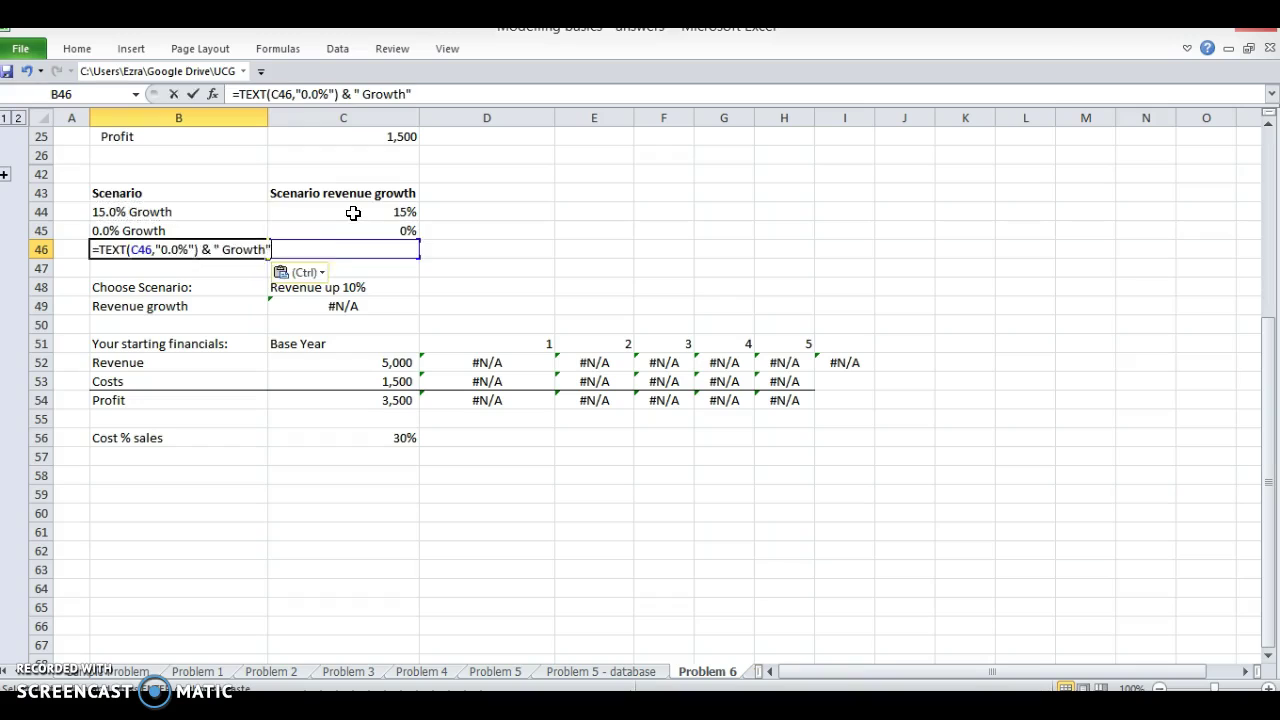
key("Escape")
key("Up")
key("Up")
key("F2")
key("Escape")
key("Down")
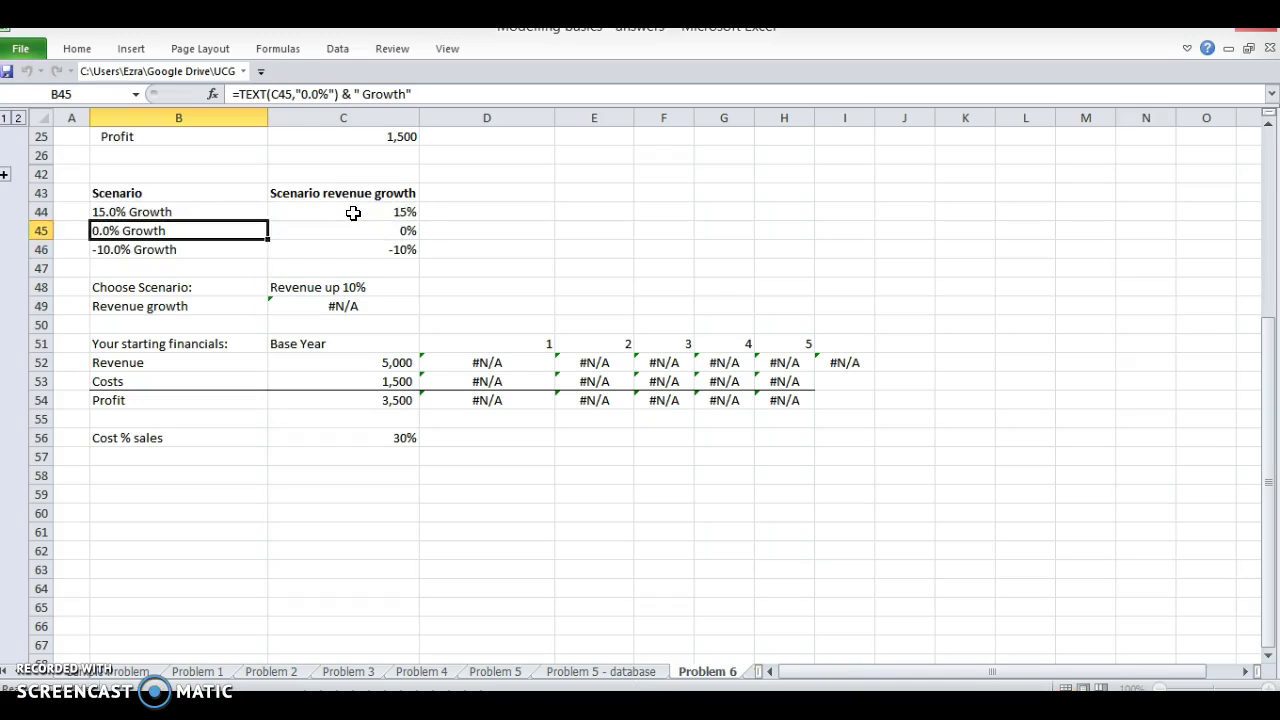
Step: Test the dynamic label in B44 by setting the growth rate in C44 to 50%
left_click(353, 213)
type("50")
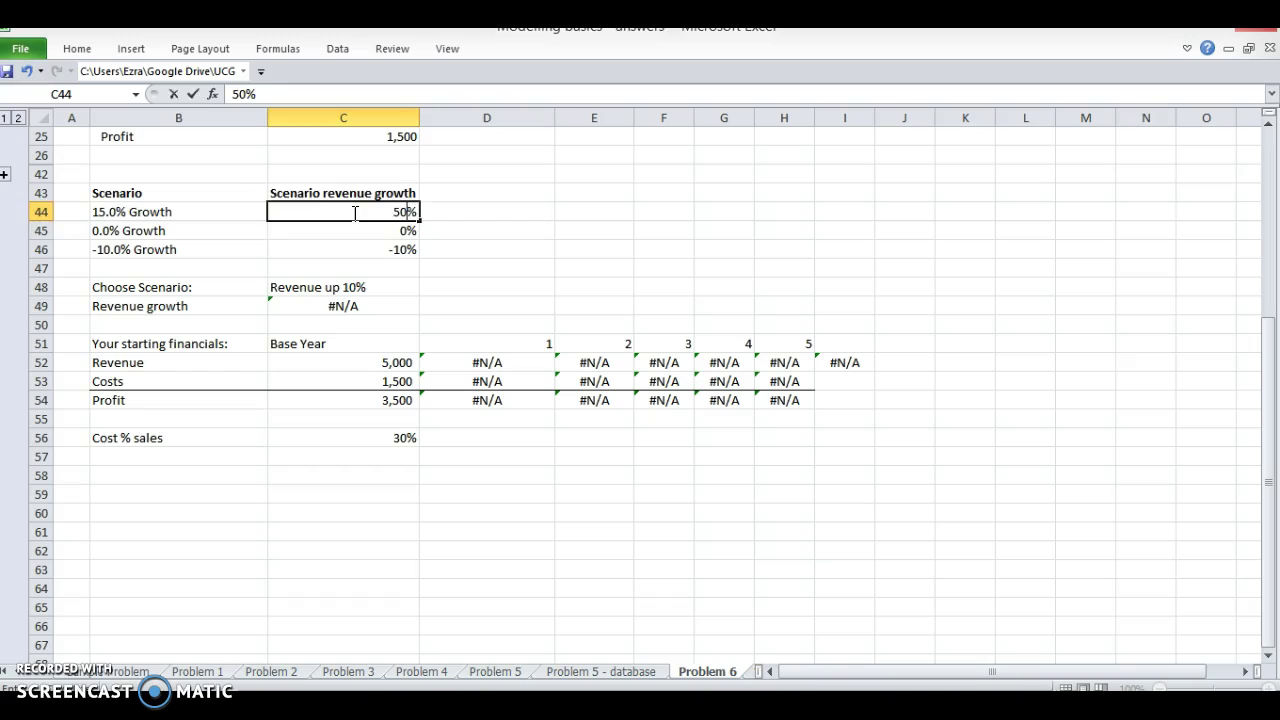
key("Return")
key("Up")
key("Left")
Step: Set the first scenario's revenue growth in C44 to 10% and highlight the three scenario labels
key("Right")
type("10")
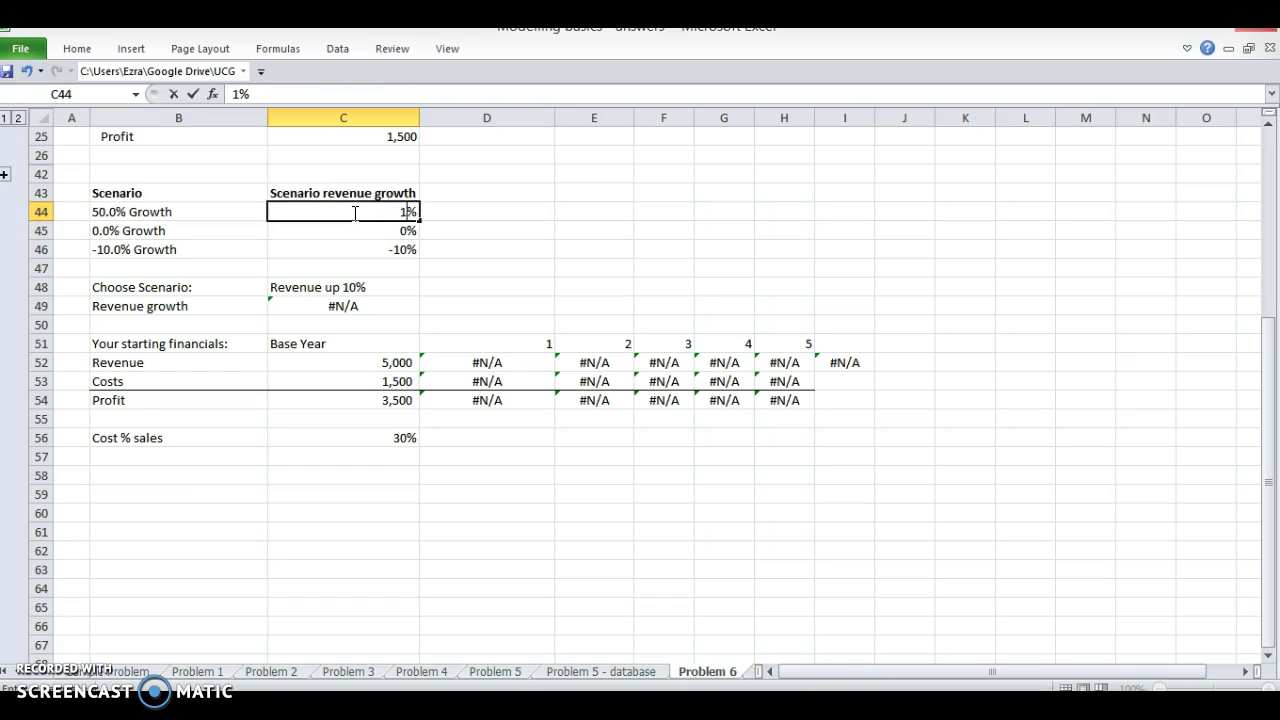
key("Return")
key("Up")
key("Left")
key("shift+Down")
key("shift+Down")
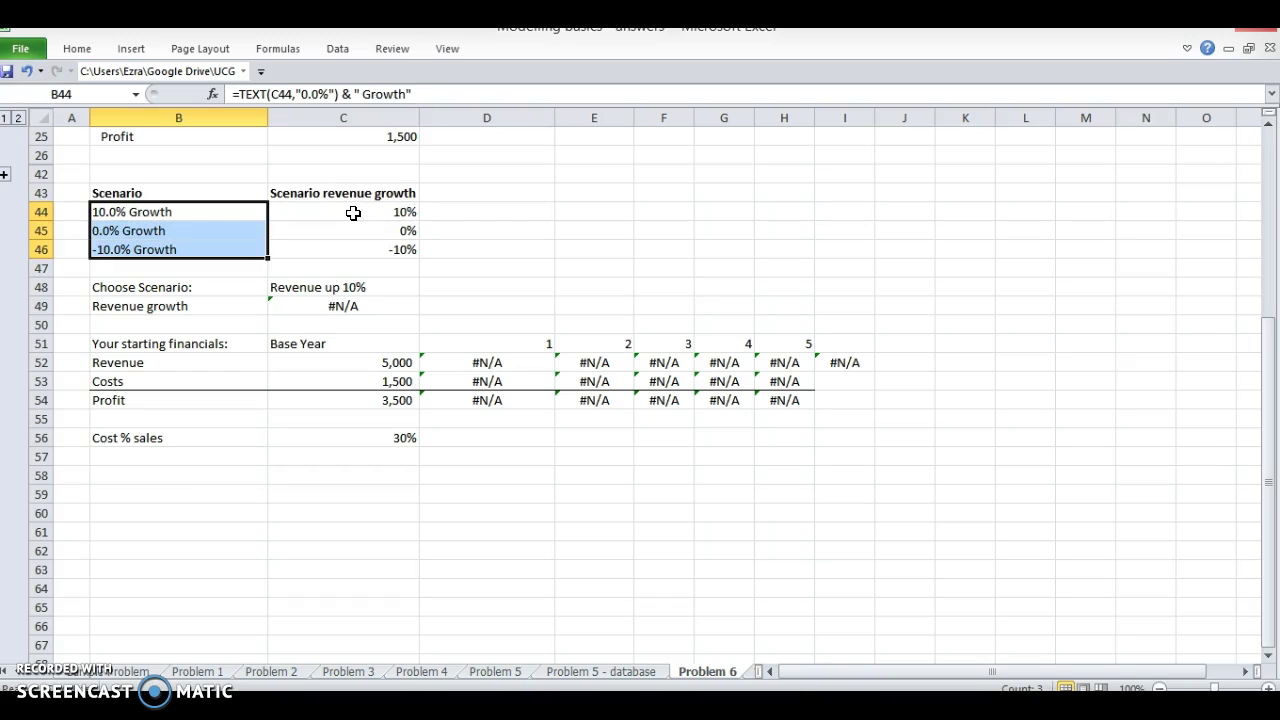
Step: Check the VLOOKUP formula in C49 and choose the 10.0% Growth scenario in C48
left_click(340, 298)
double_click(340, 298)
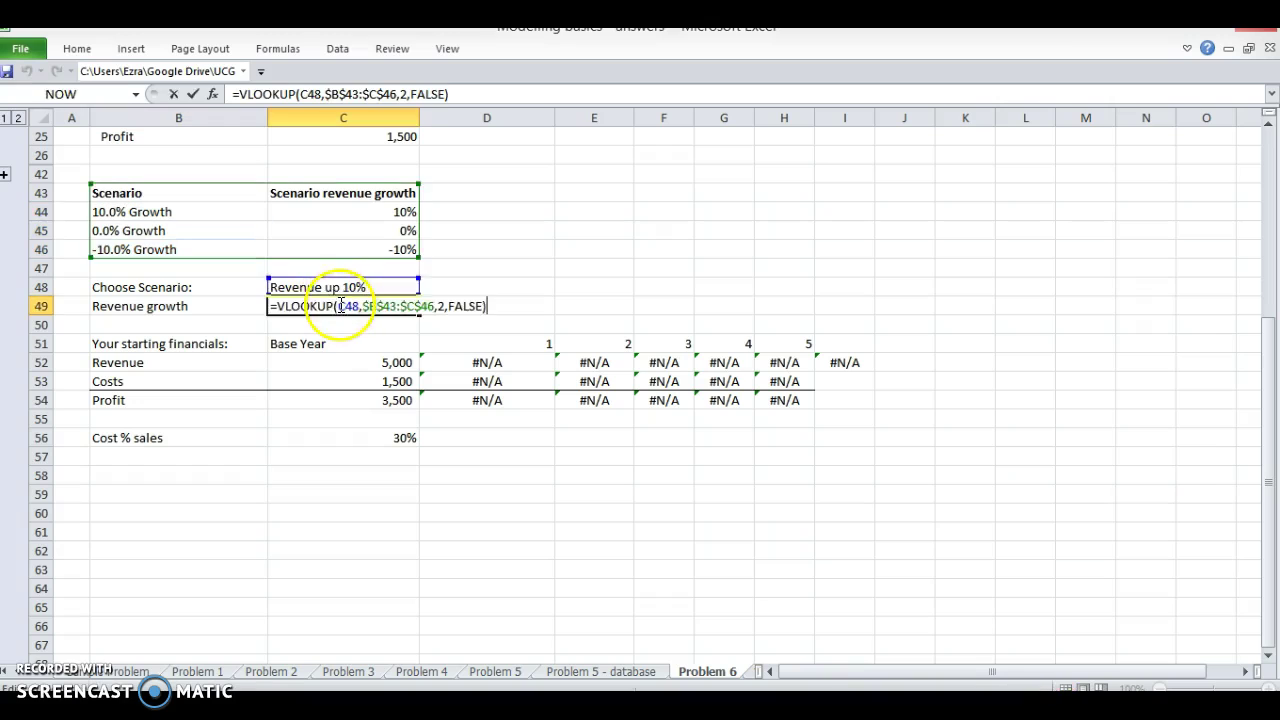
key("Escape")
left_click(355, 288)
left_click(427, 287)
left_click(330, 297)
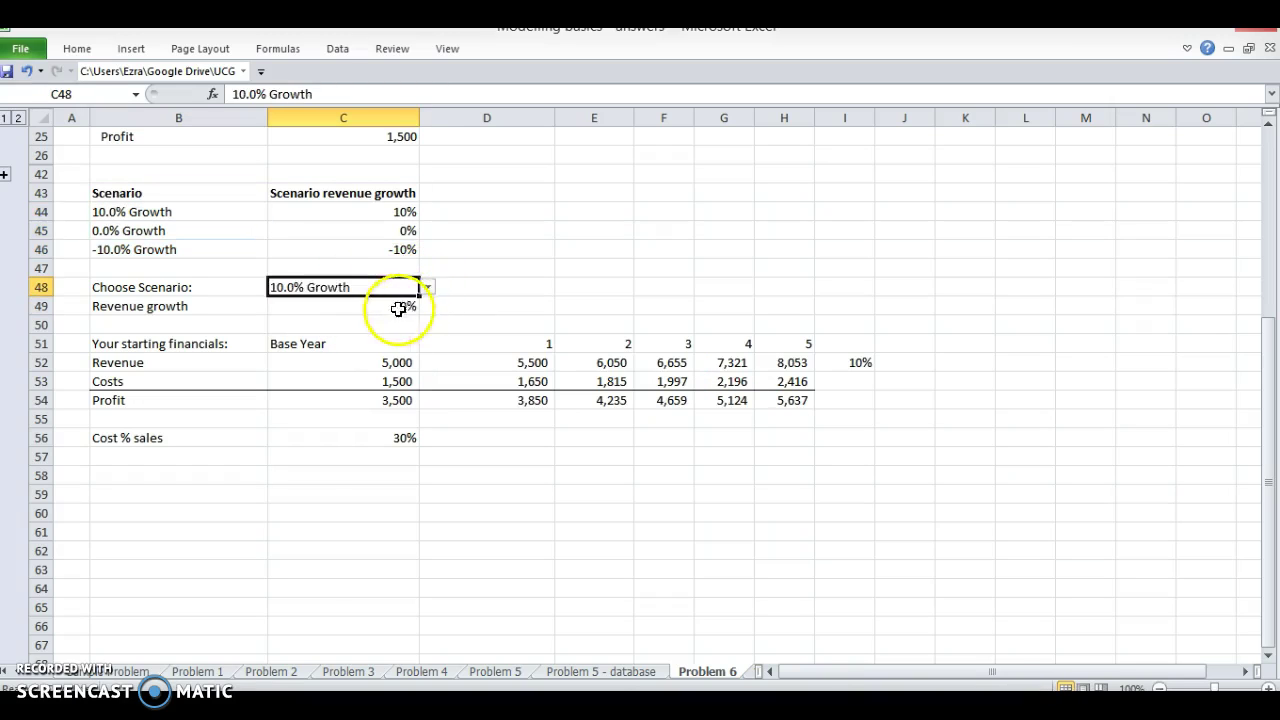
left_click(327, 303)
Step: Test the model by switching the scenario in C48 to 0.0% Growth and then to -10.0% Growth
left_click(229, 306)
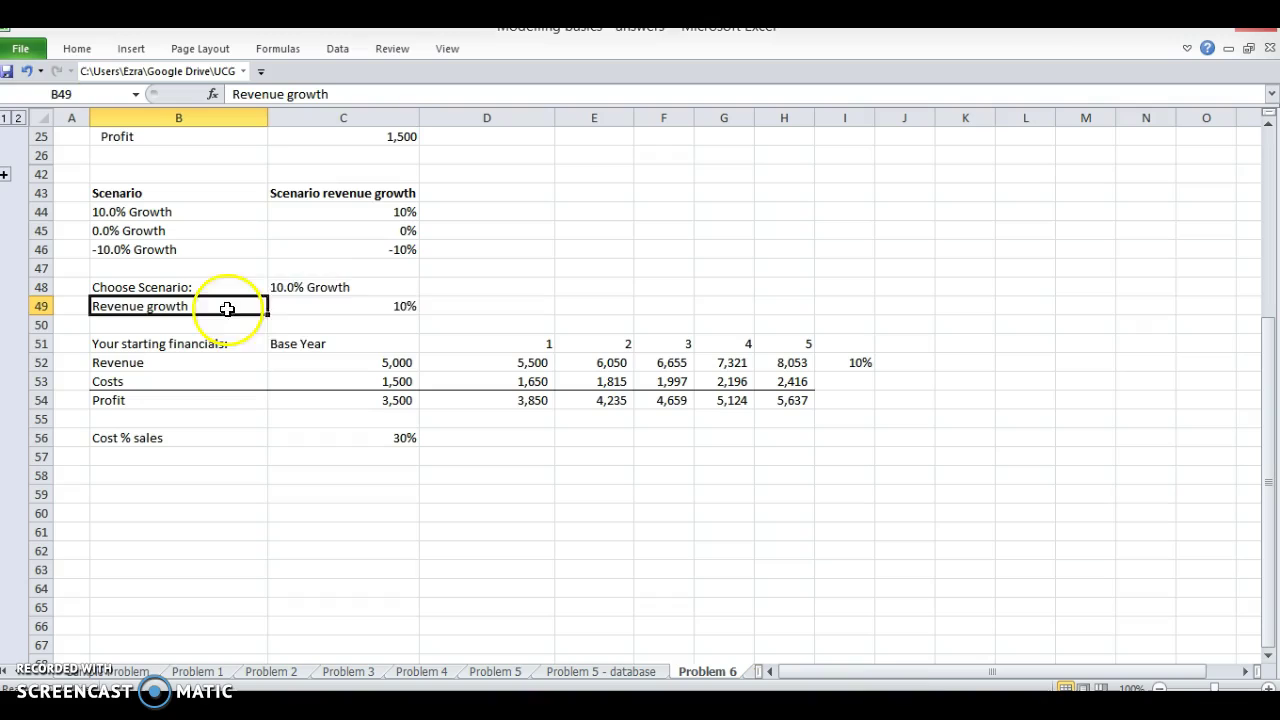
mouse_move(229, 306)
left_mouse_down()
mouse_move(328, 306)
mouse_move(223, 289)
left_mouse_up()
left_click(328, 288)
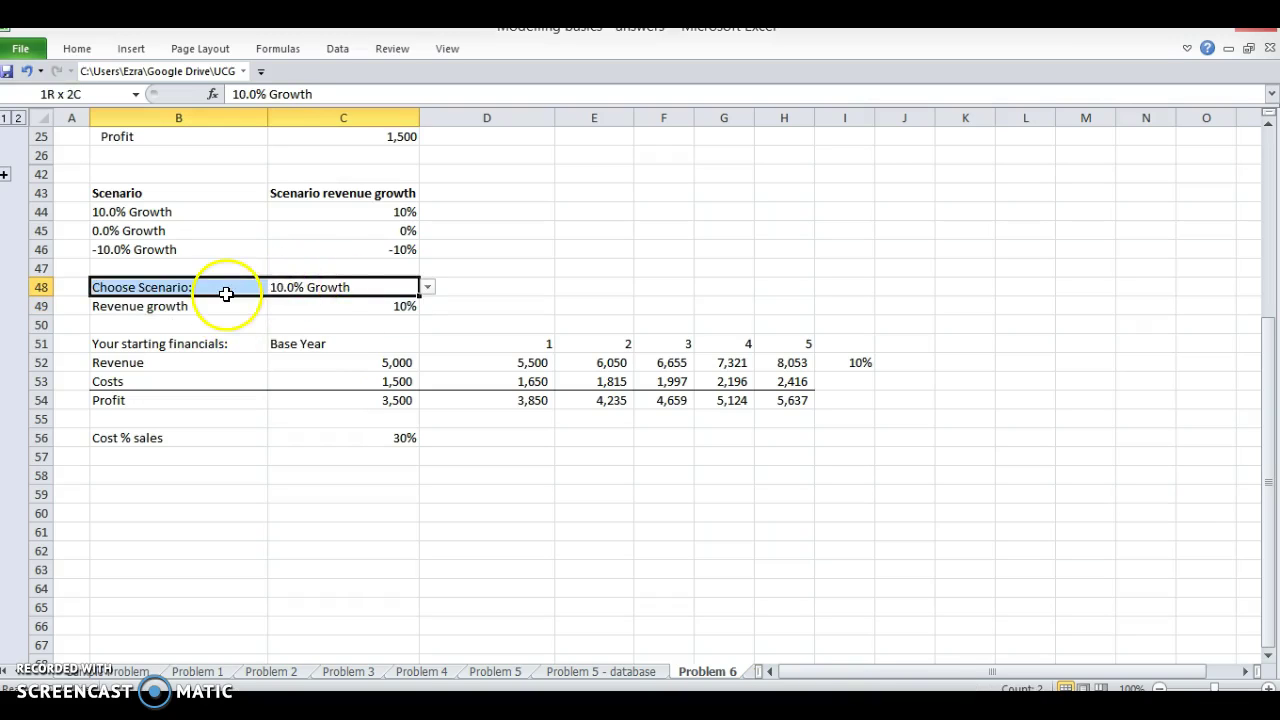
left_click(352, 288)
left_click(428, 288)
left_click(420, 307)
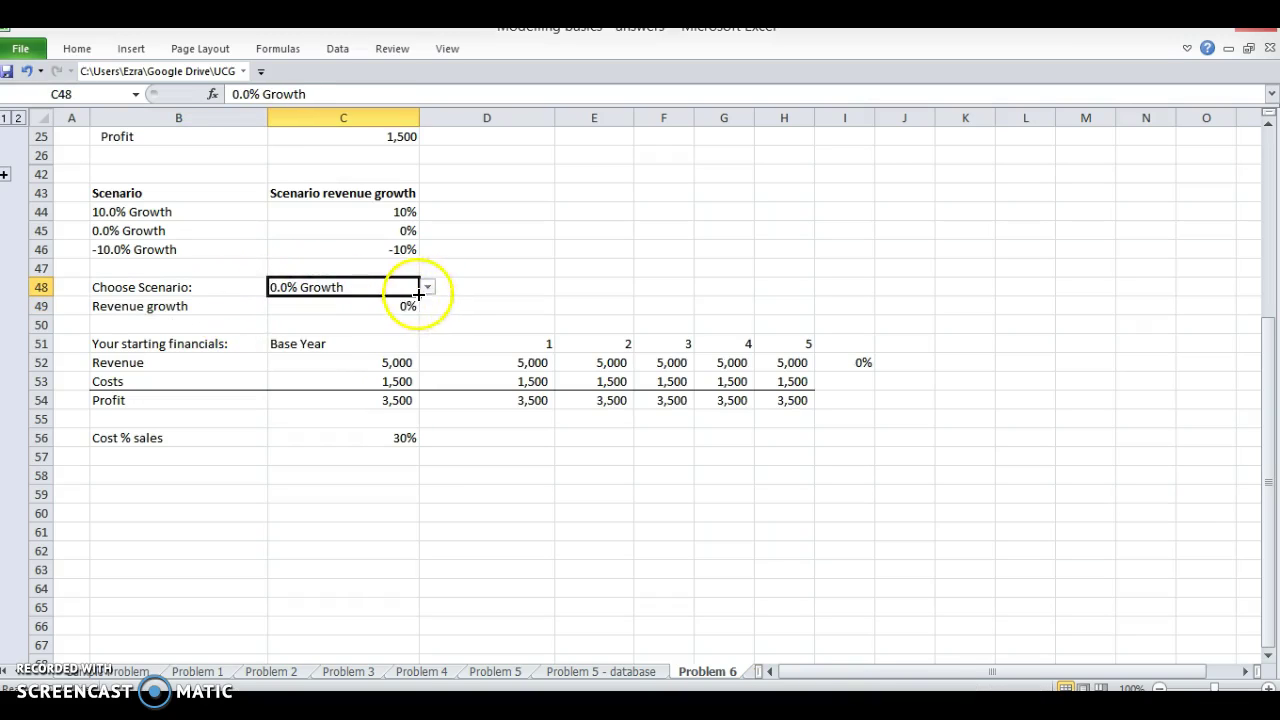
left_click(428, 288)
left_click(386, 326)
Step: Extend the label text in B44's formula to " Growth scenario" and copy the formula down through B46
left_click(200, 208)
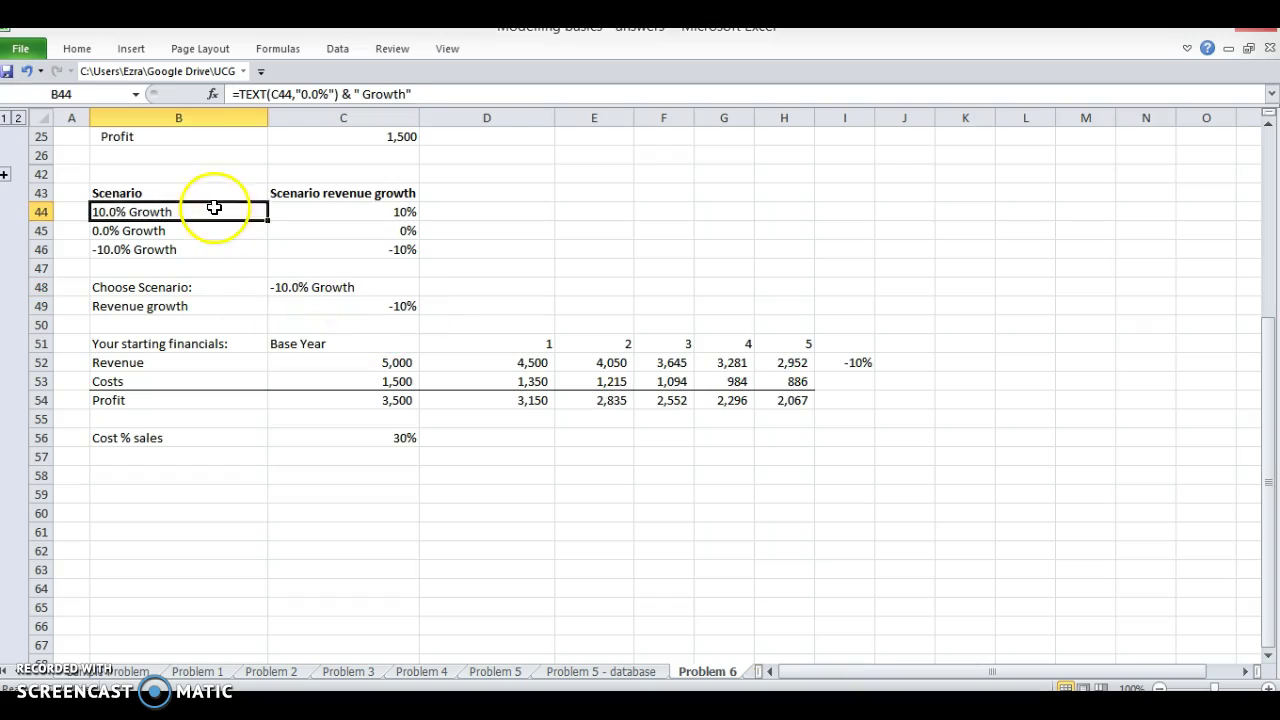
double_click(218, 212)
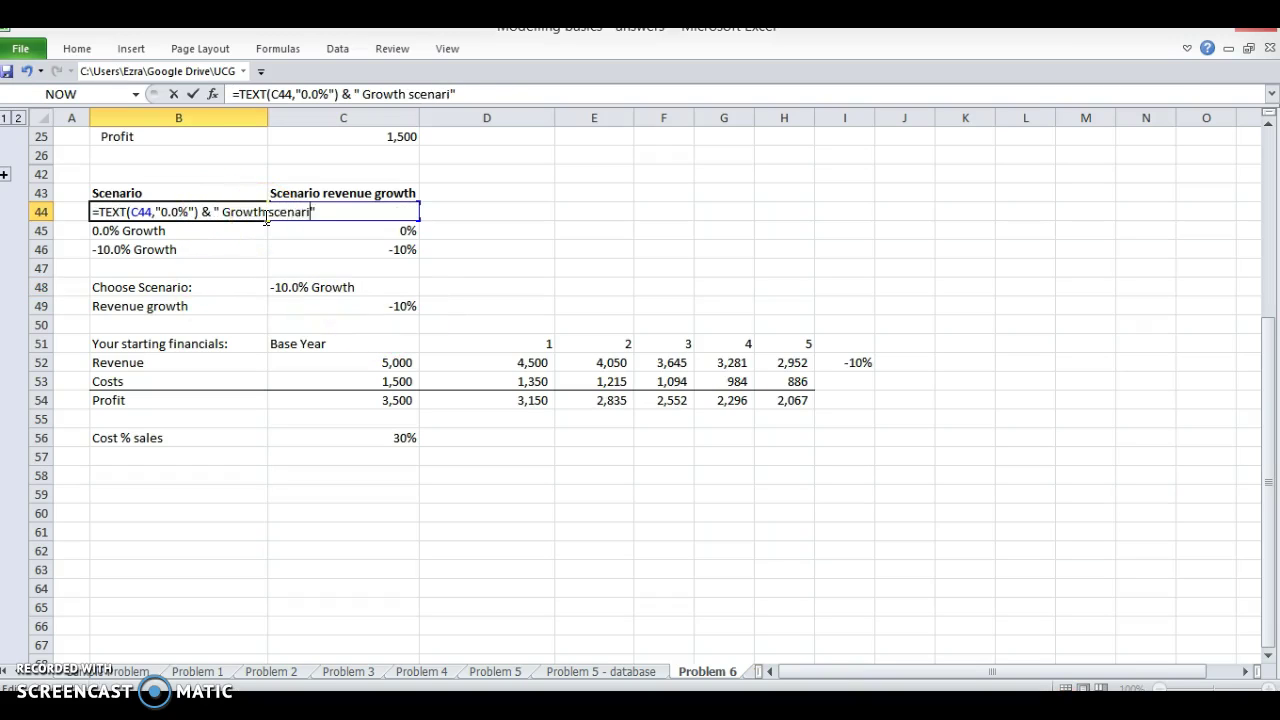
type("o")
key("Return")
key("Up")
key("ctrl+c")
key("shift+Down")
key("shift+Down")
key("ctrl+v")
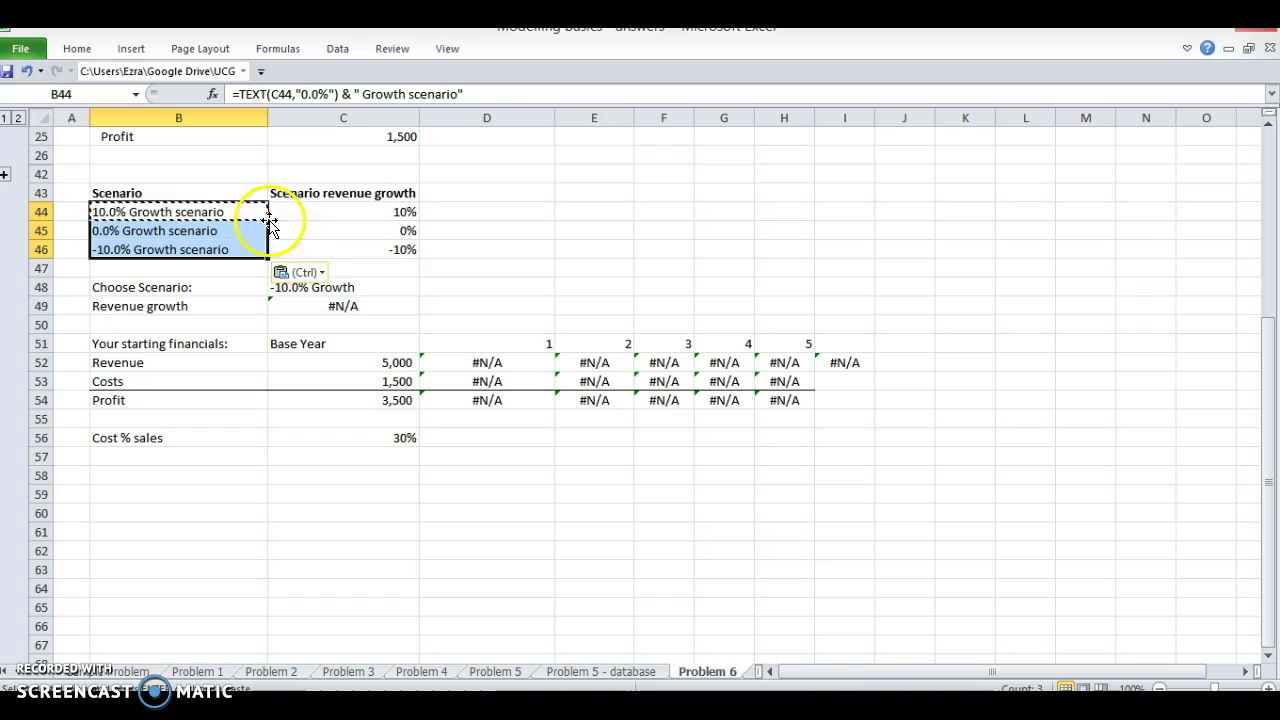
Step: Test the relabelled choices in C48 by selecting 10.0% Growth scenario, 0.0% Growth scenario and finally -10.0% Growth scenario
left_click(394, 286)
left_click(427, 290)
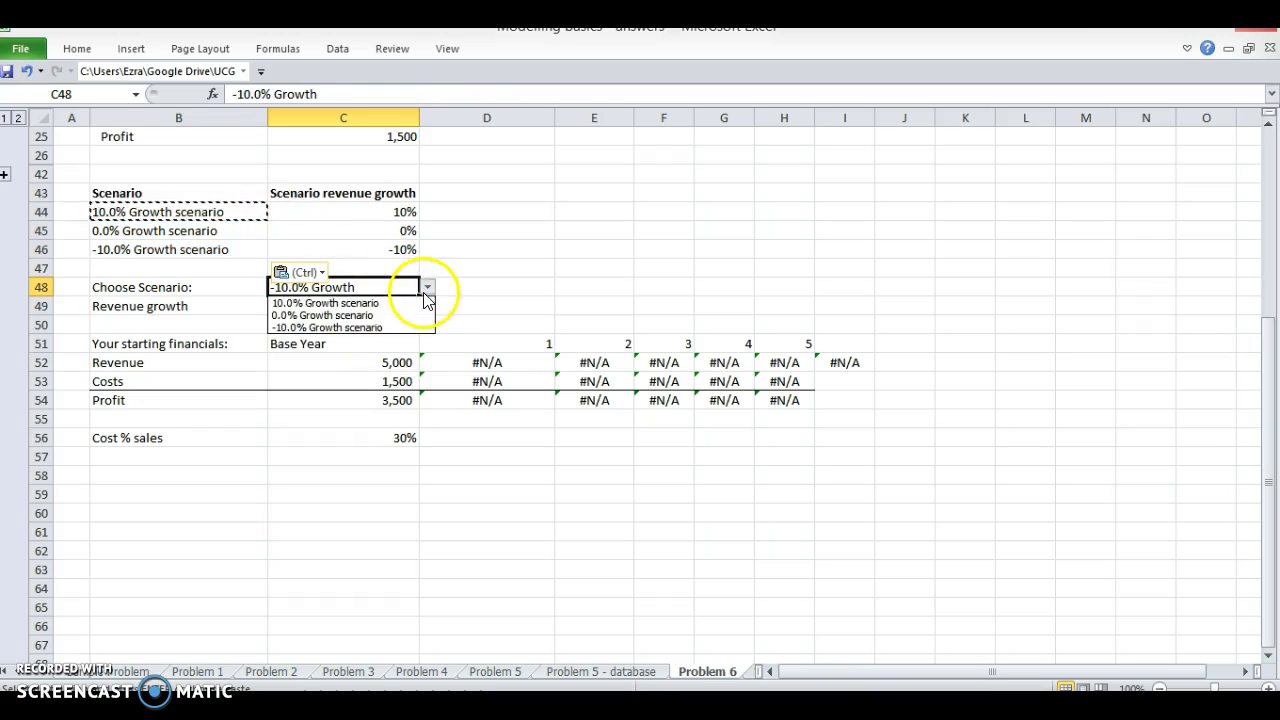
left_click(405, 303)
left_click(233, 473)
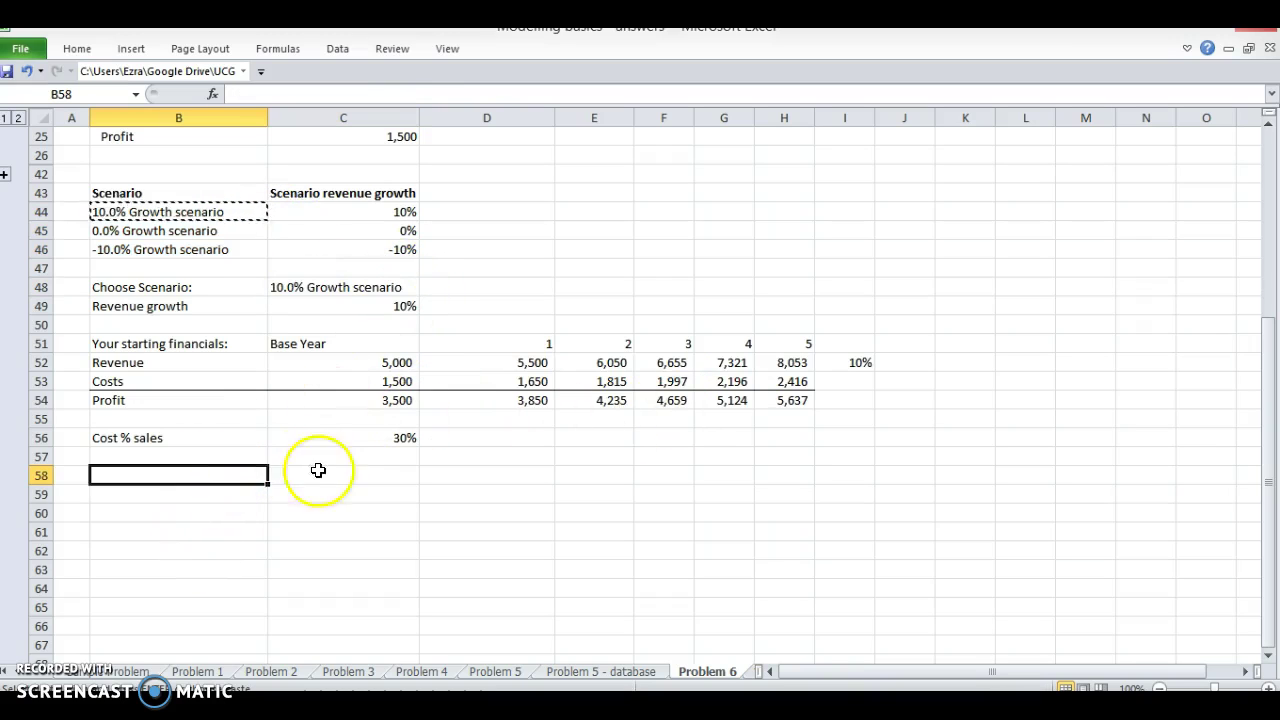
left_click(366, 285)
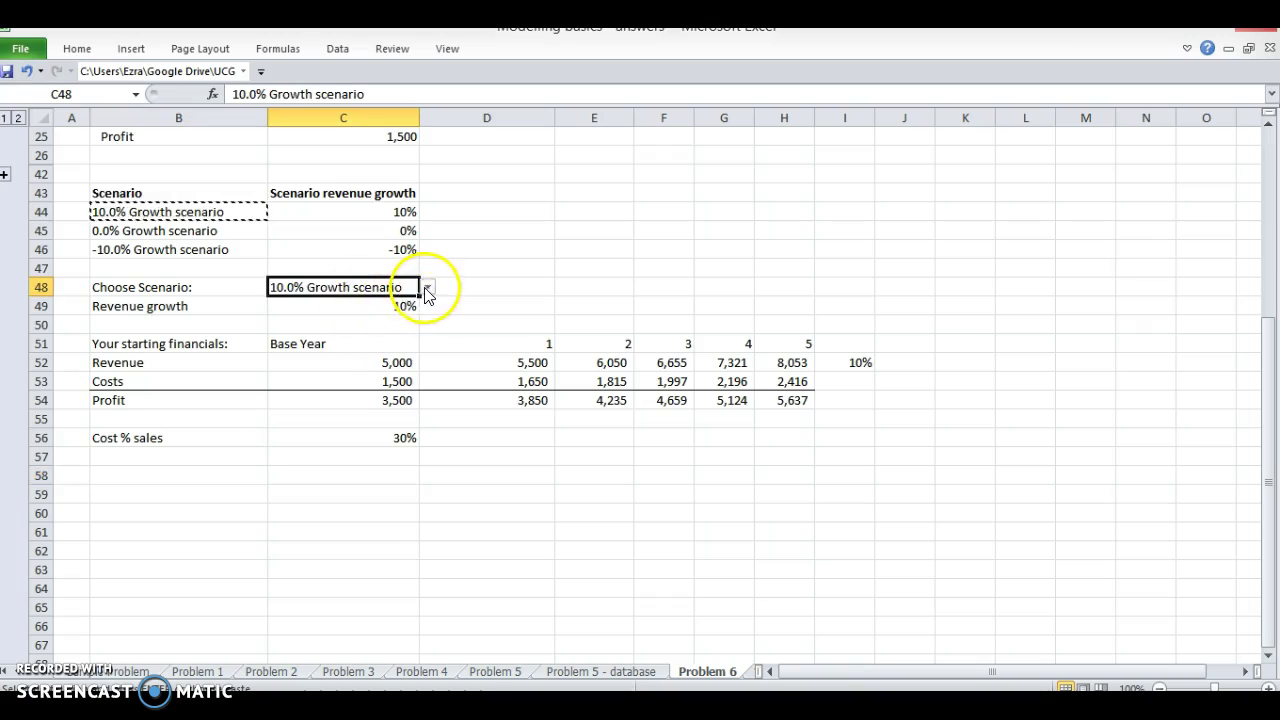
left_click(427, 290)
left_click(410, 315)
left_click(428, 289)
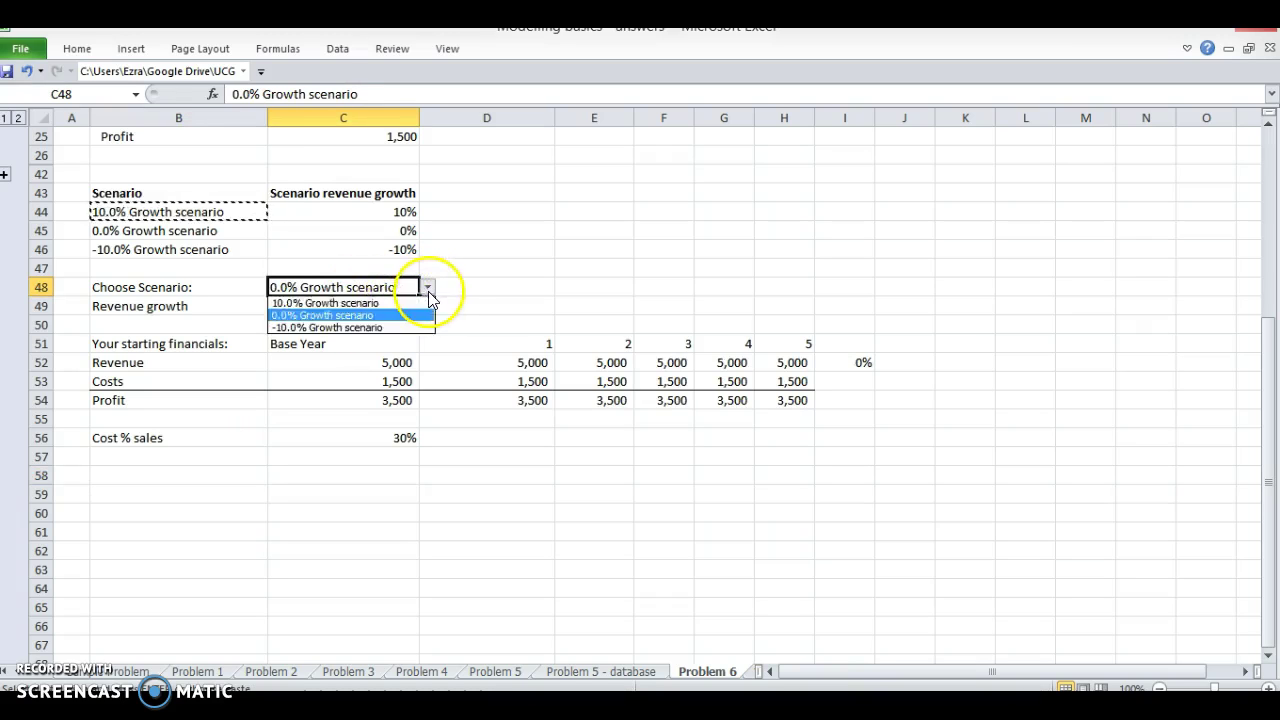
left_click(398, 327)
left_click(277, 455)
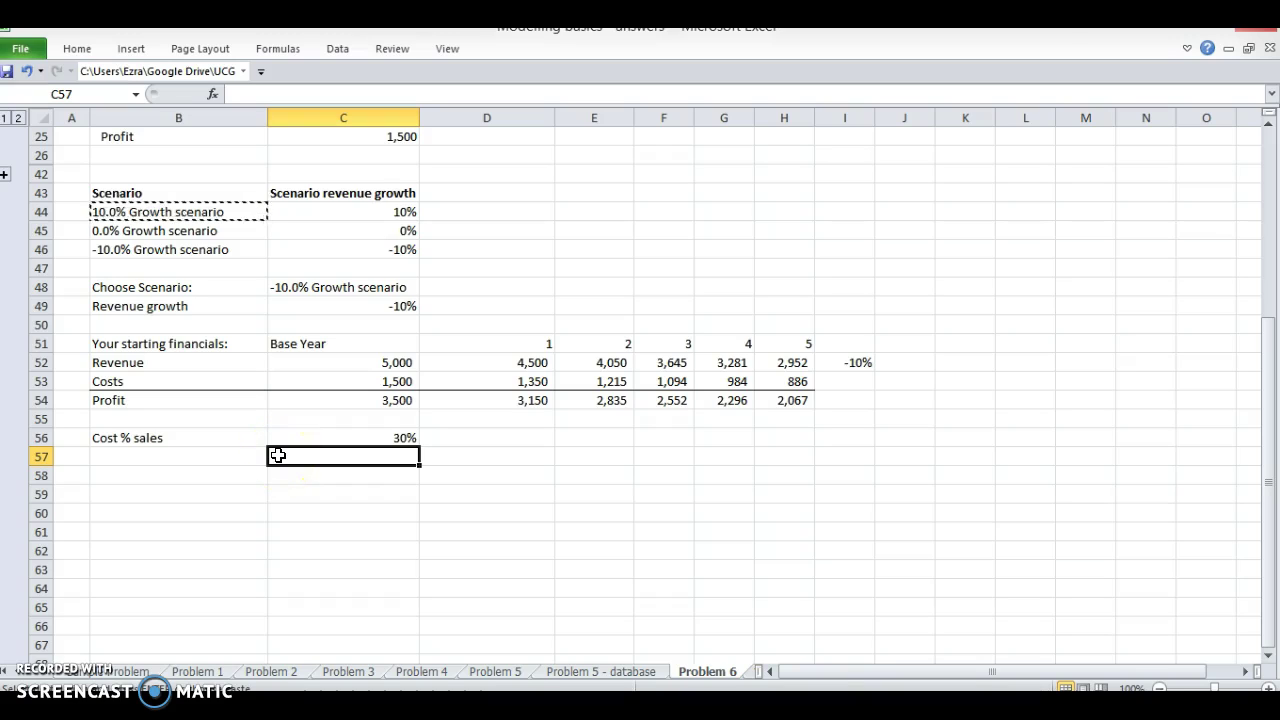
Step: Review the five-year revenue, costs and profit projection by highlighting the block that starts at B51
key("Up")
key("Up")
key("Up")
key("Up")
key("Up")
key("Up")
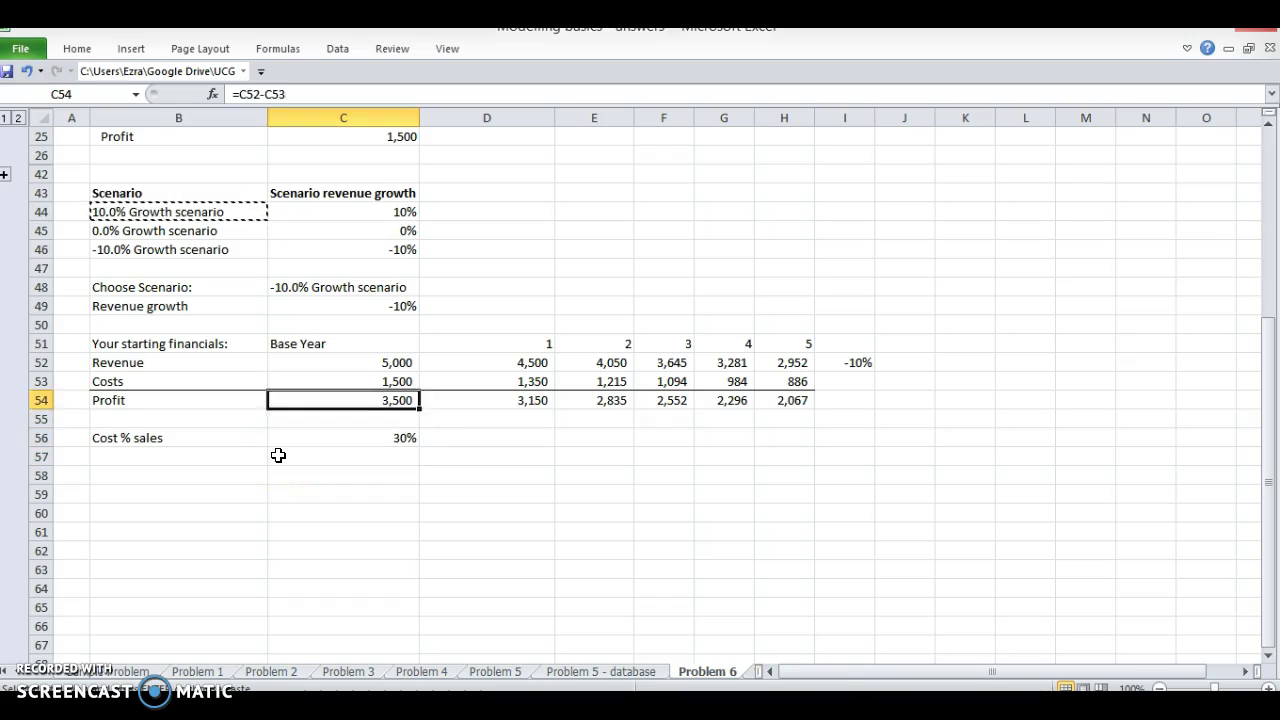
key("Left")
key("shift+Right")
key("shift+Right")
key("shift+Down")
key("shift+Right")
key("shift+Down")
key("shift+Down")
key("shift+Right")
key("shift+Down")
key("shift+Right")
key("shift+Down")
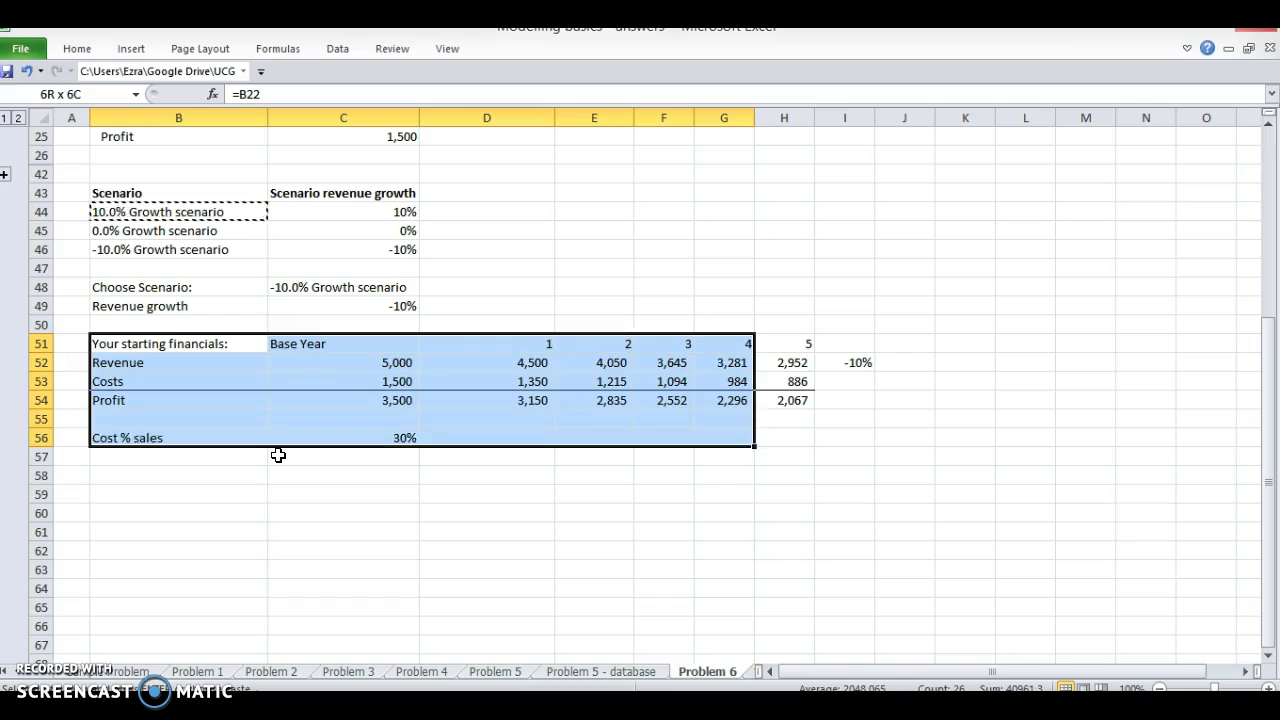
key("shift+Down")
key("shift+Right")
key("shift+Right")
key("shift+Up")
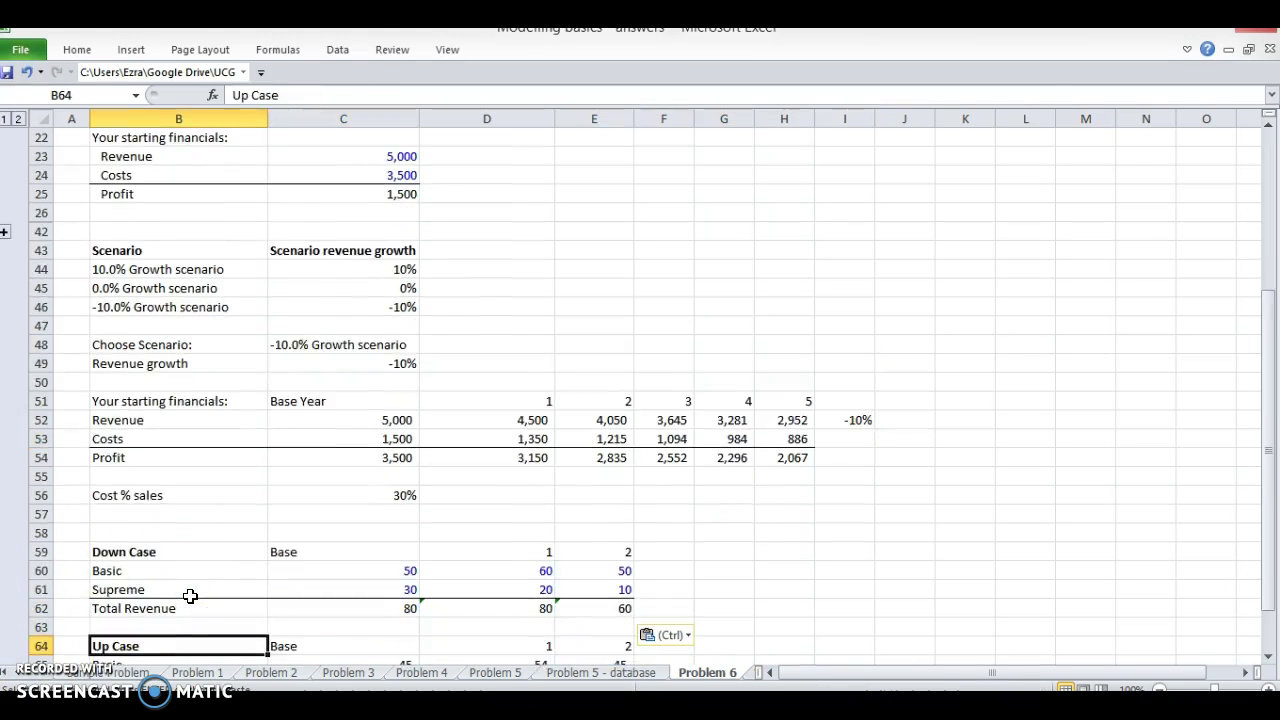
Step: Look up the basic and supreme package data on the Problem 4 sheet and return to the Problem 6 sheet
key("Up")
key("Up")
key("Up")
key("Up")
key("Up")
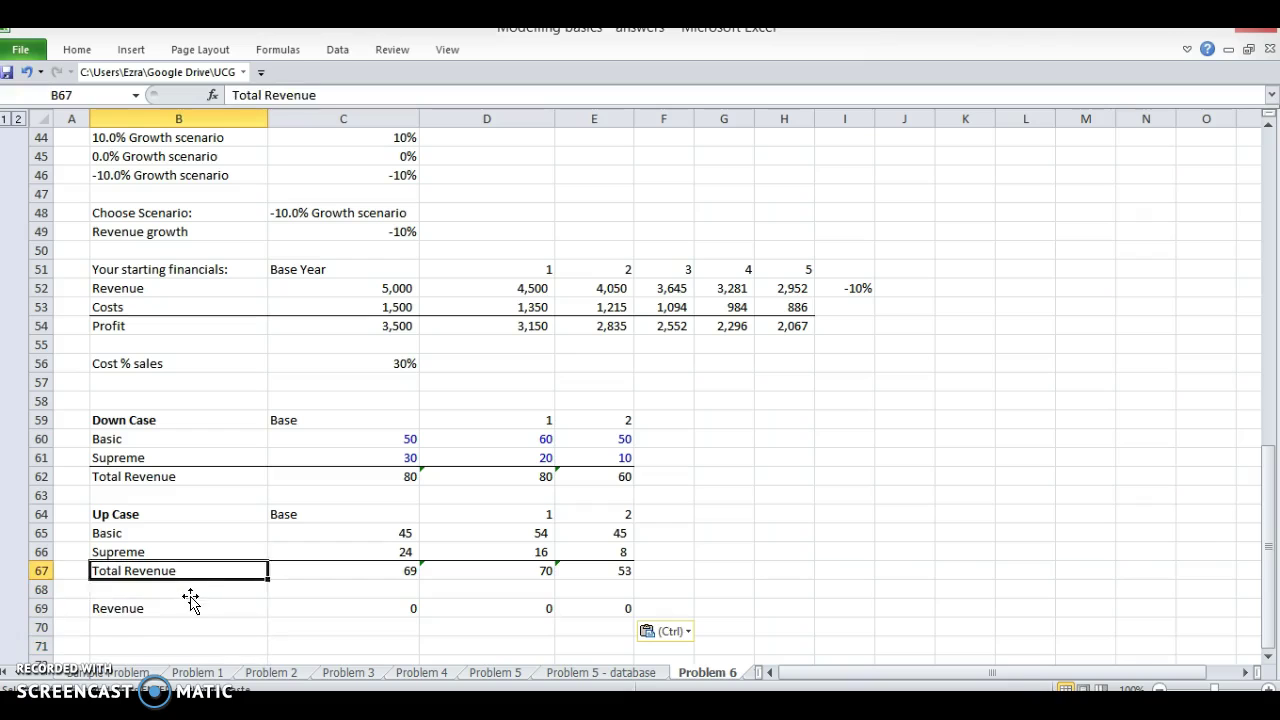
key("ctrl+Page_Up")
key("ctrl+Page_Up")
key("ctrl+Page_Up")
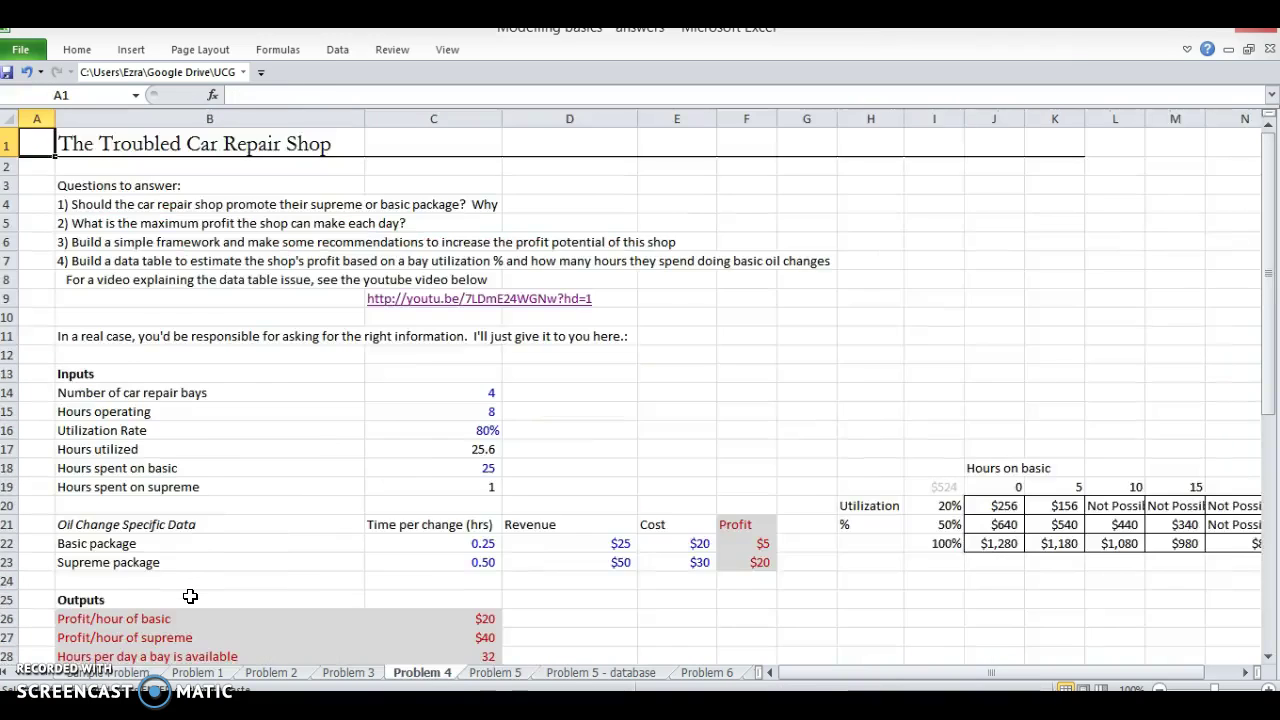
key("ctrl+Page_Down")
key("ctrl+Page_Down")
key("ctrl+Page_Down")
Step: Examine the Down Case and Up Case tables, going through the years and the Basic revenue row of the Down Case
key("Up")
key("Up")
key("Up")
key("Up")
key("Up")
key("Up")
key("Up")
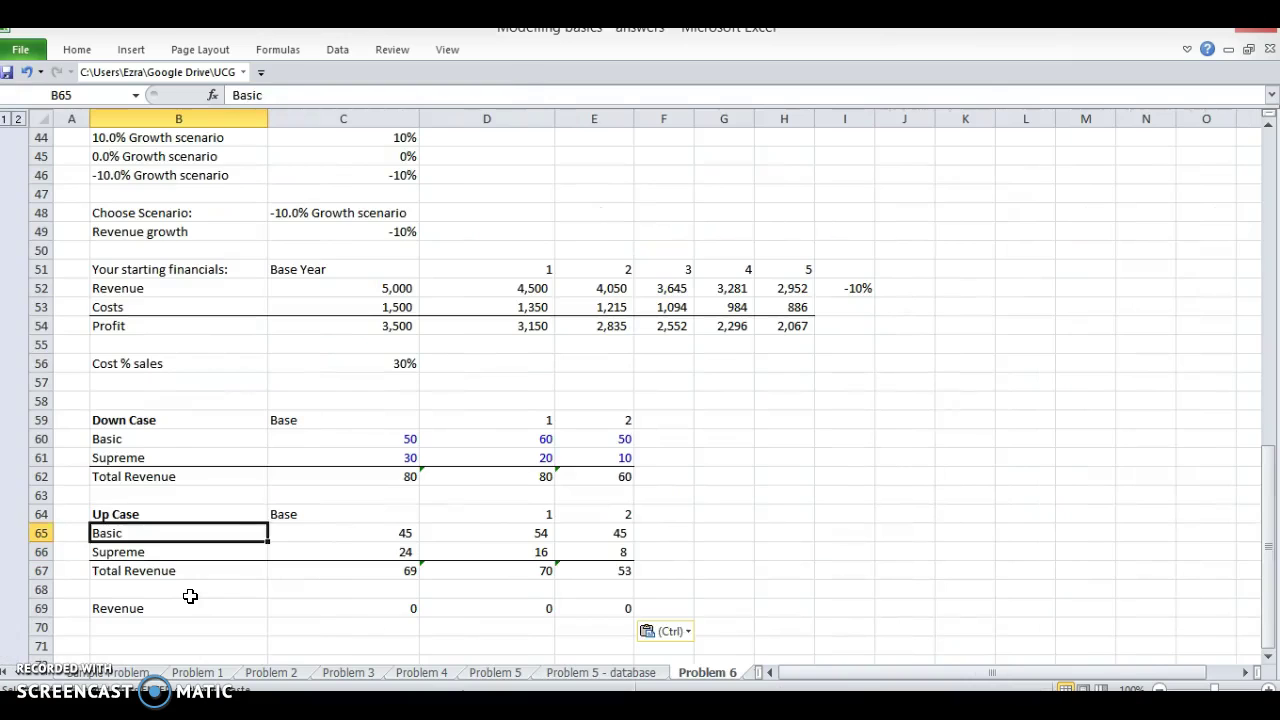
key("Right")
key("Right")
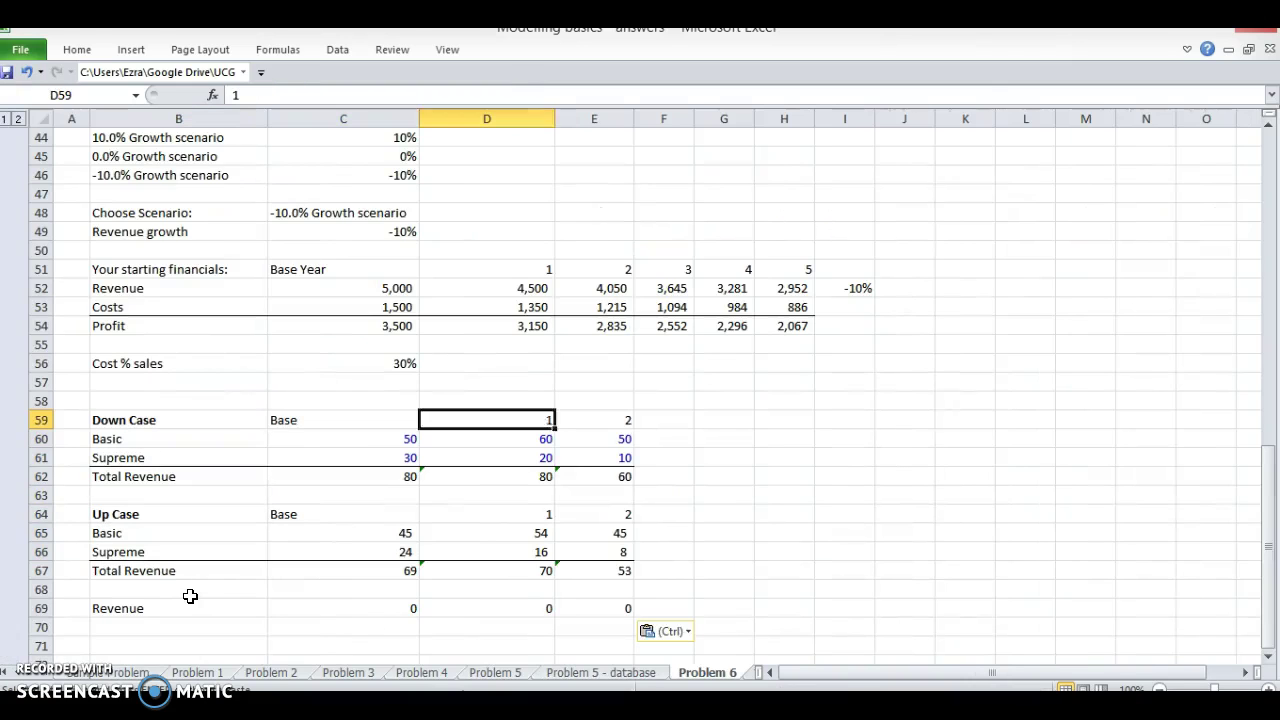
key("Right")
key("Left")
key("Left")
key("Down")
key("Left")
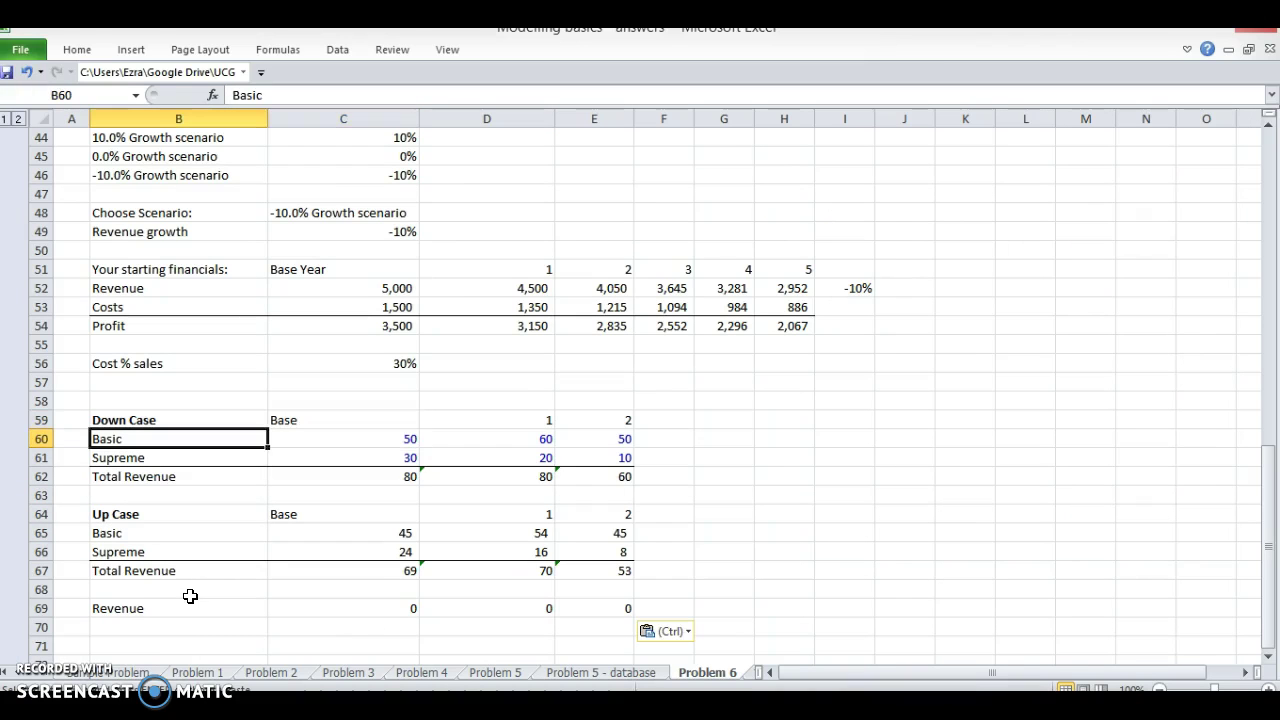
key("Up")
key("Down")
key("shift+Right")
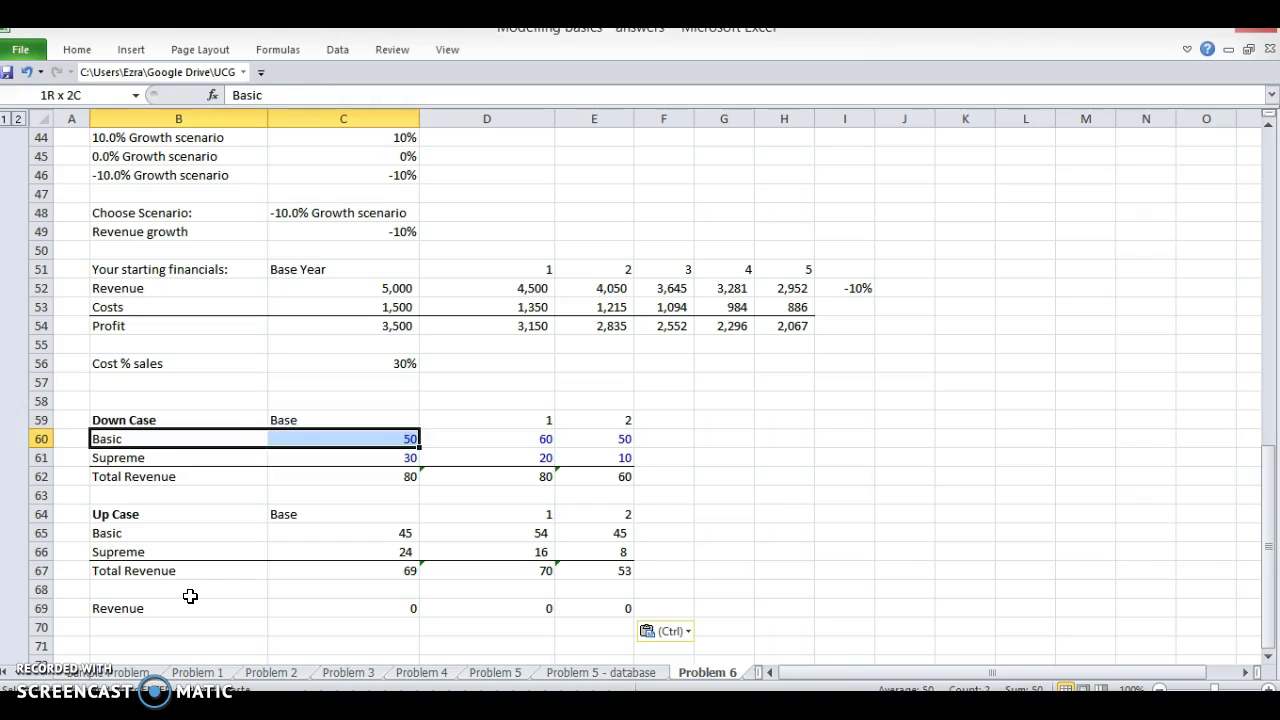
key("Right")
key("Right")
key("Right")
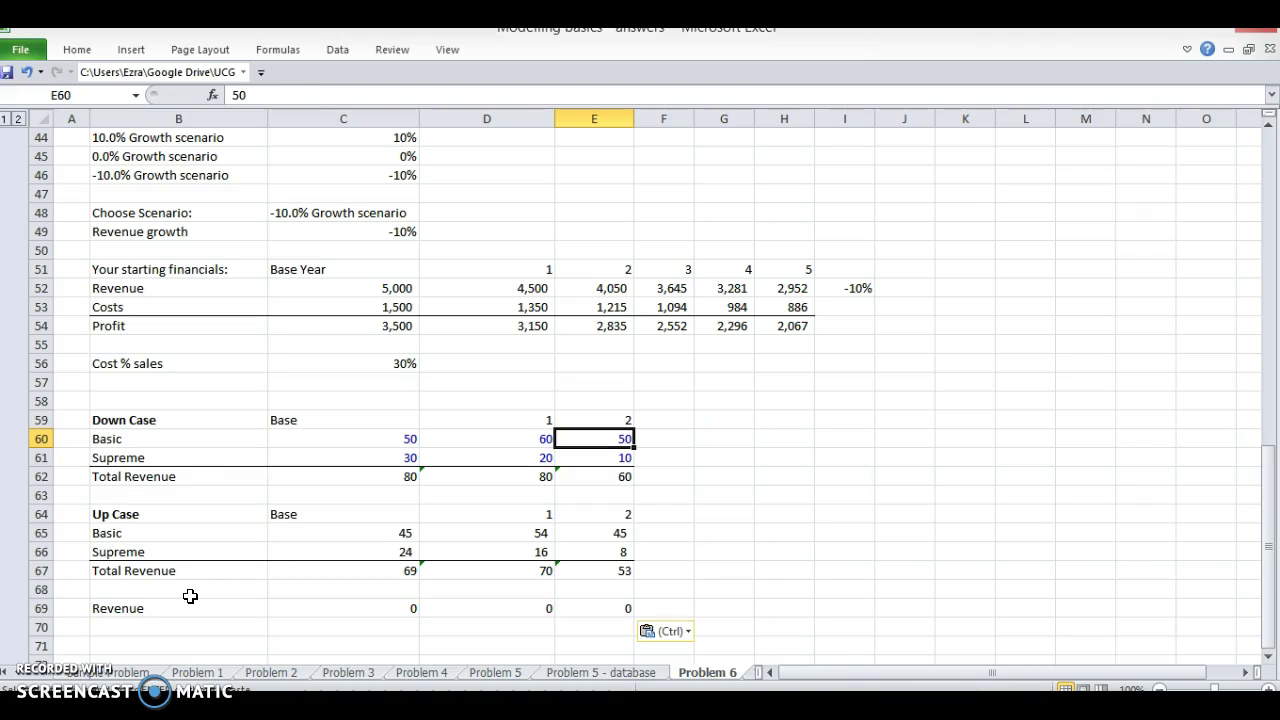
Step: Examine the Down Case year headers and its Basic and Supreme revenue rows, moving on to the Up Case Basic row
key("Up")
key("Left")
key("Left")
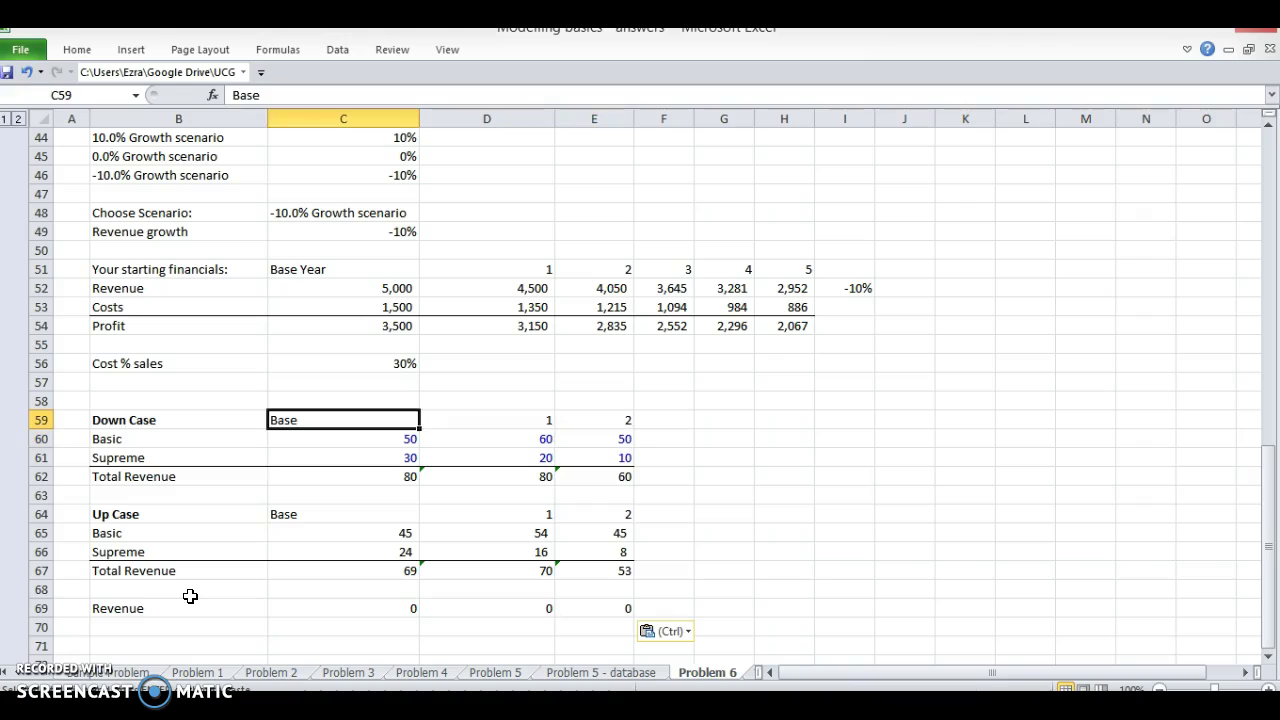
key("Right")
key("Right")
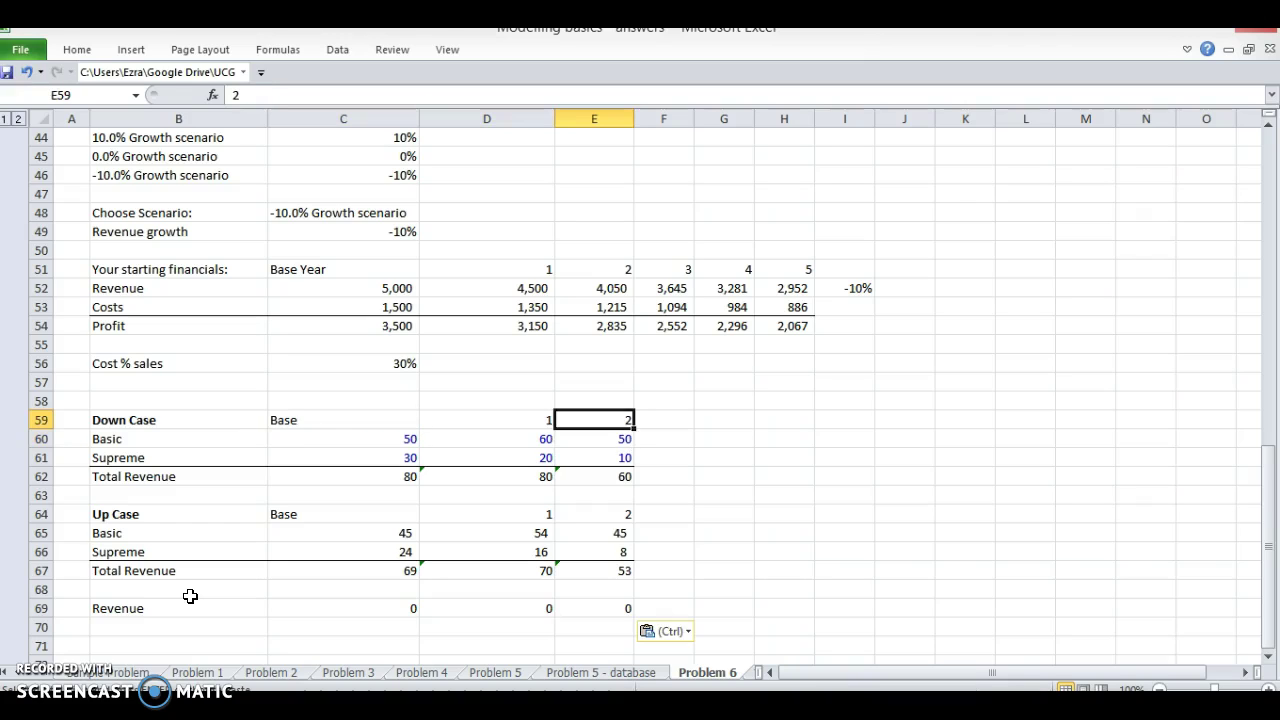
key("Left")
key("Down")
key("Up")
key("Right")
key("Down")
key("Left")
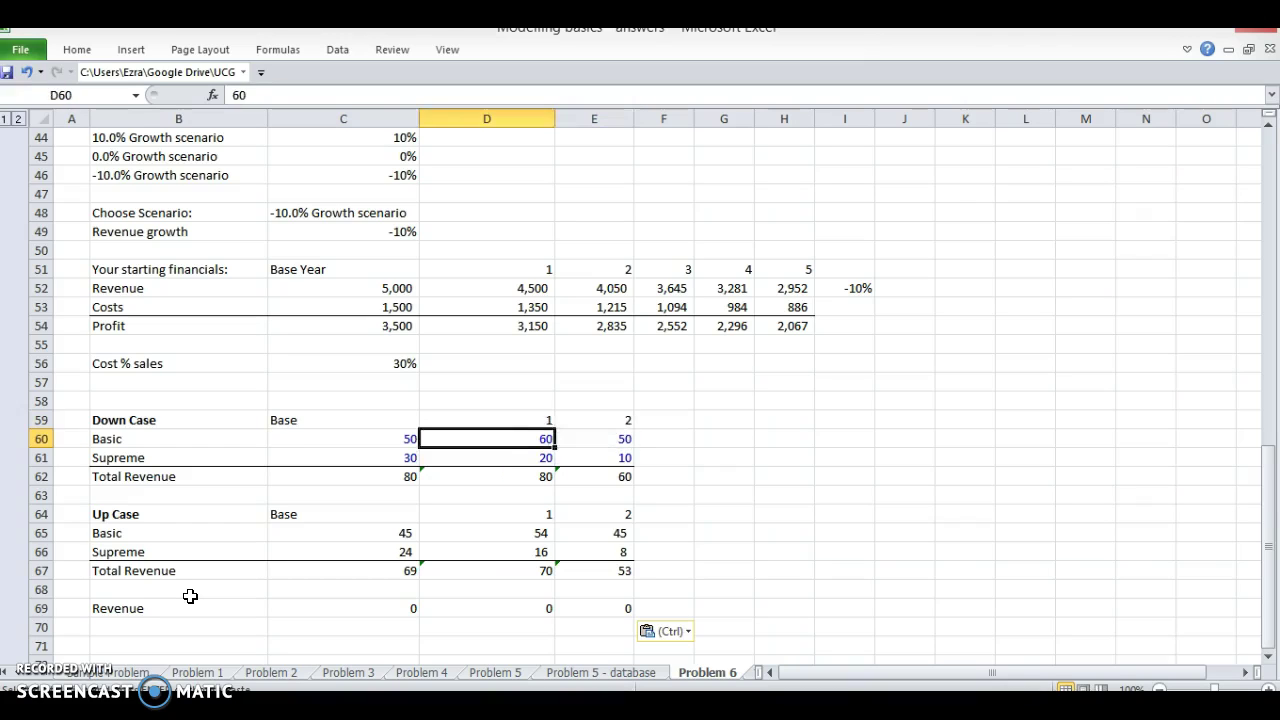
key("Left")
key("Down")
key("Left")
key("Right")
key("Right")
key("Left")
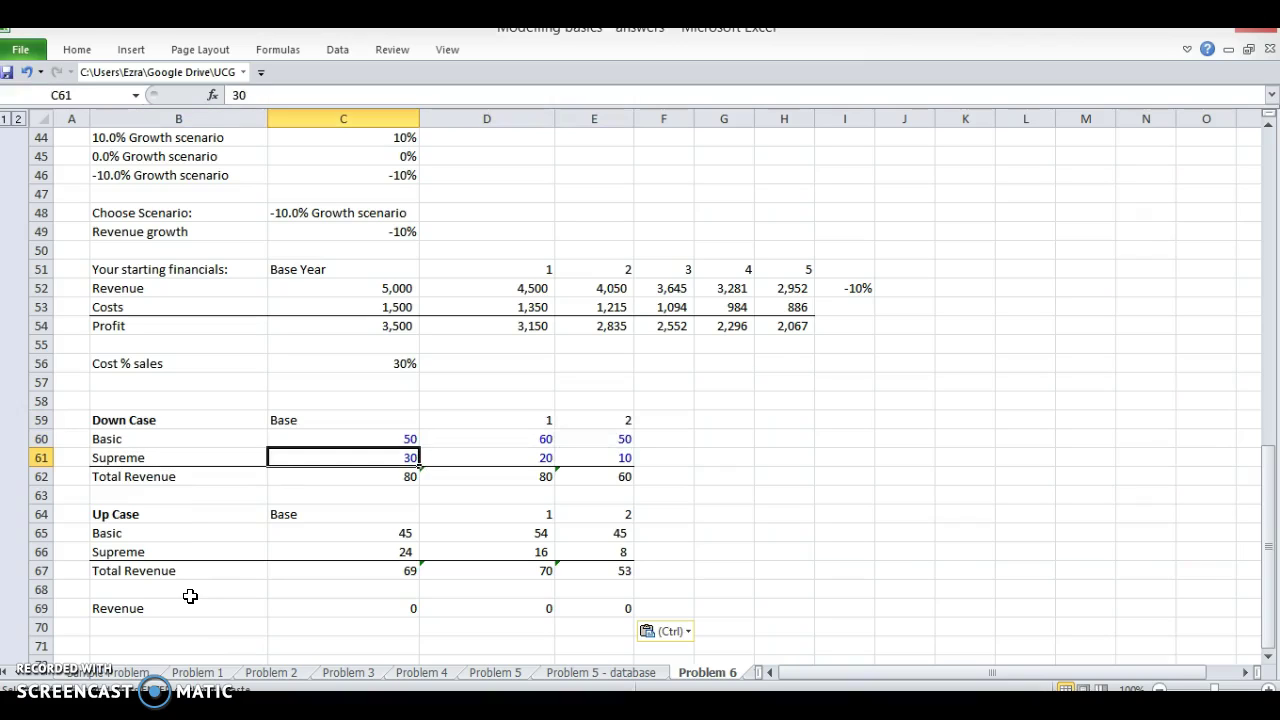
key("shift+Right")
key("shift+Right")
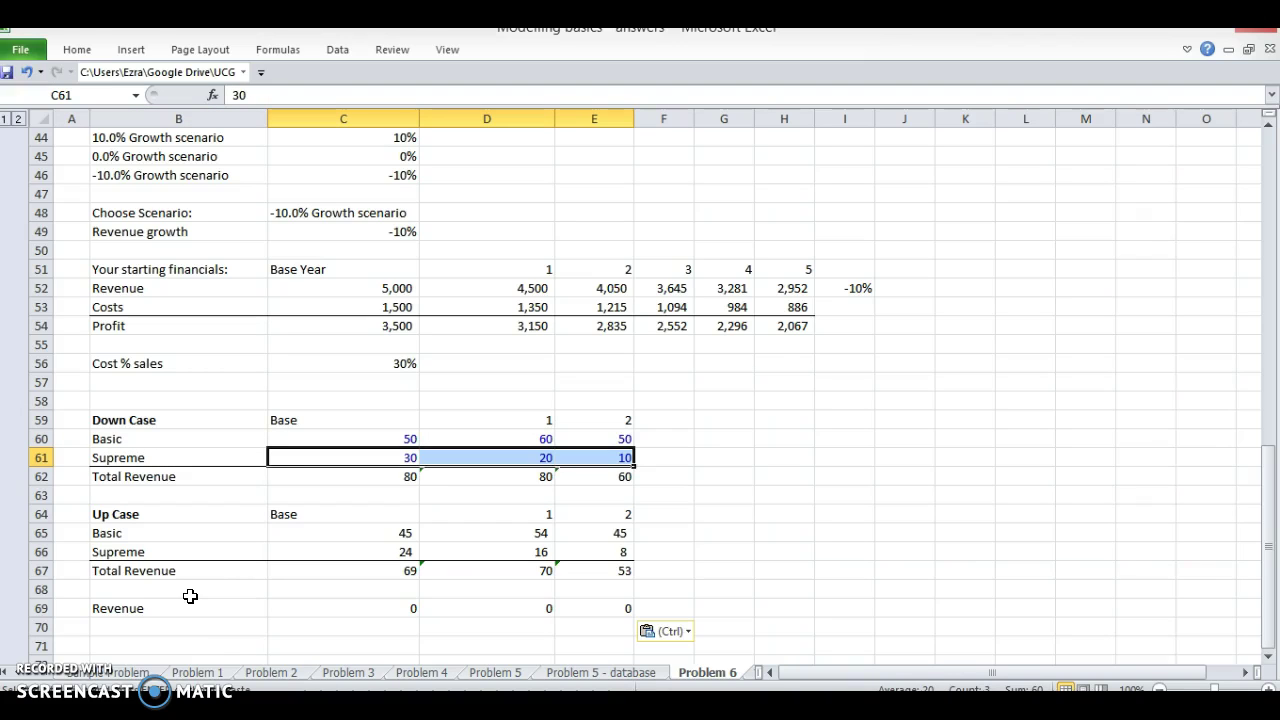
key("Down")
key("Down")
key("Down")
key("Down")
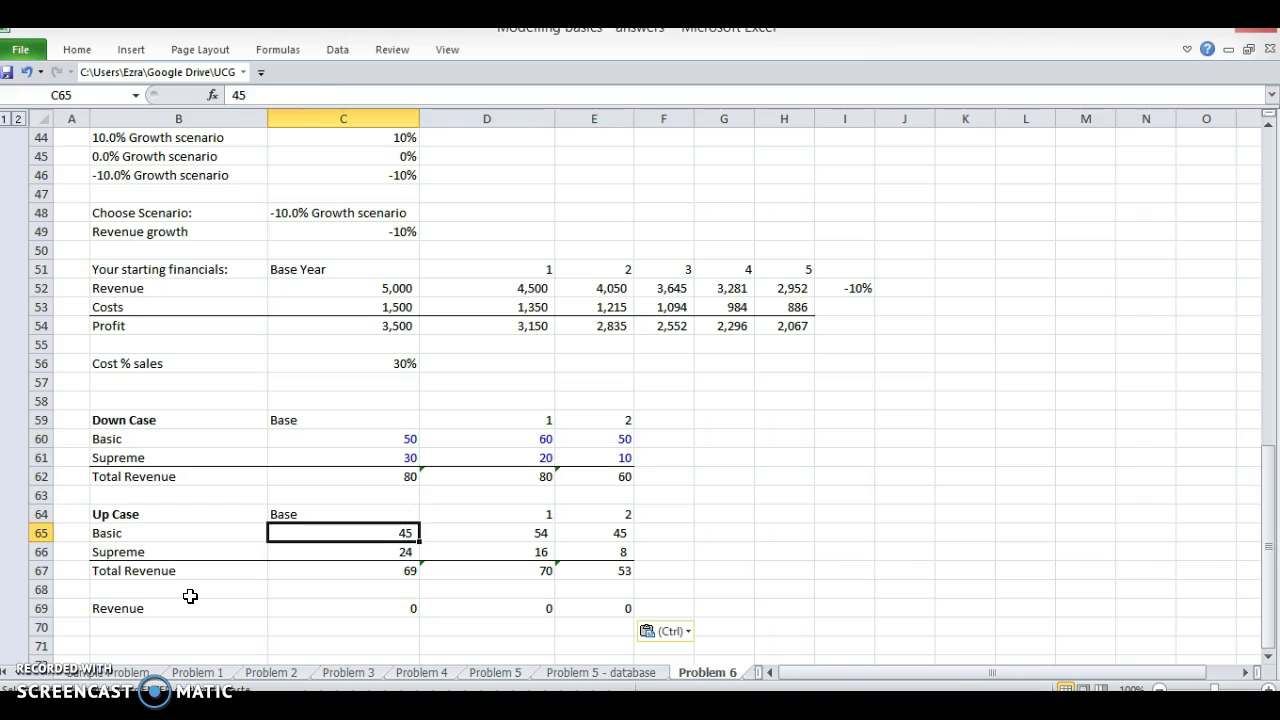
Step: Copy only the formatting of the Down Case inputs in C60:E61 onto the Up Case figures in C65:E66
key("Up")
key("Up")
key("Up")
key("Up")
key("shift+Right")
key("shift+Right")
key("shift+Up")
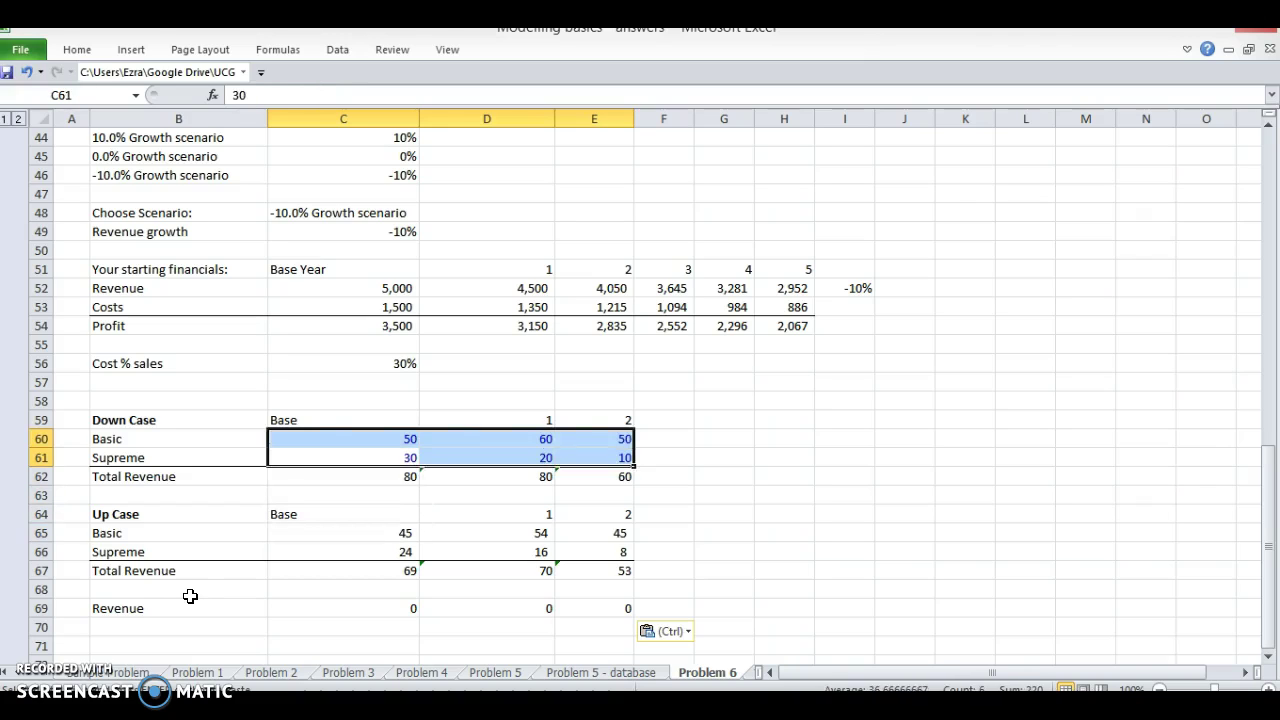
key("ctrl+c")
key("Down")
key("Down")
key("Down")
key("Down")
key("ctrl+alt+v")
key("Return")
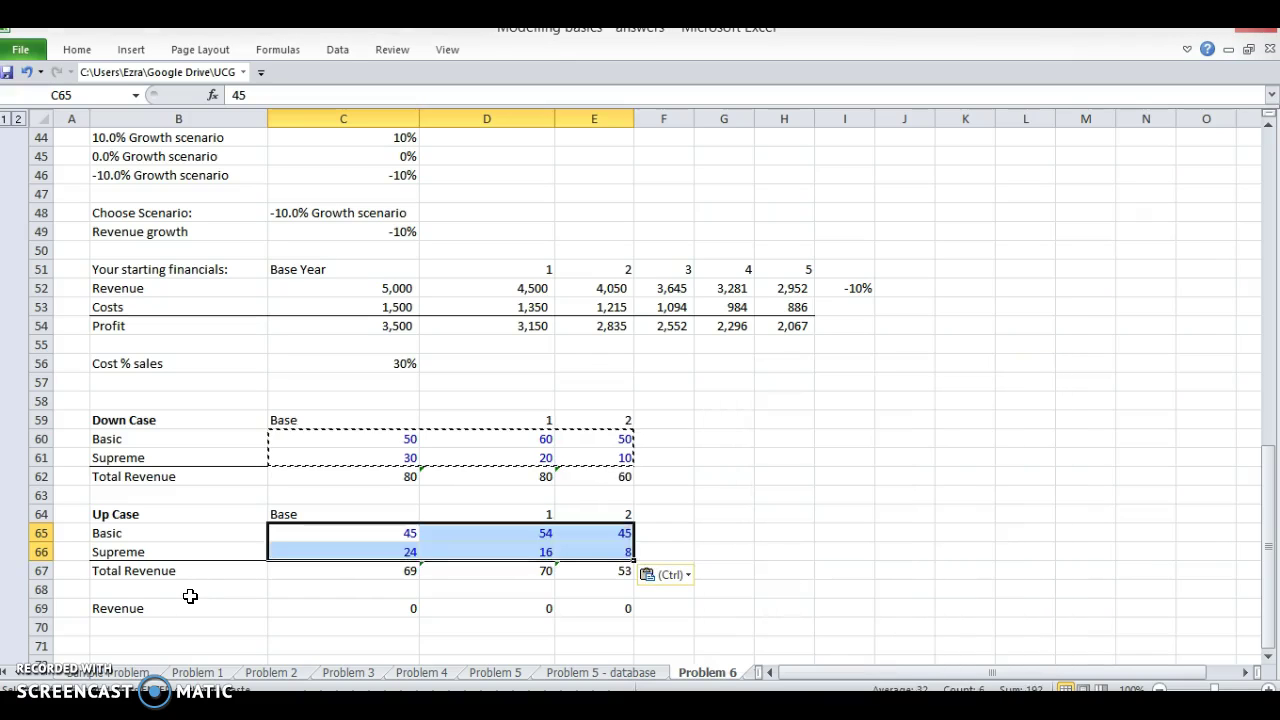
Step: Enter the Up Case Basic revenue in C65:E65 as 150, 125 and 140
key("Left")
key("Right")
type("150")
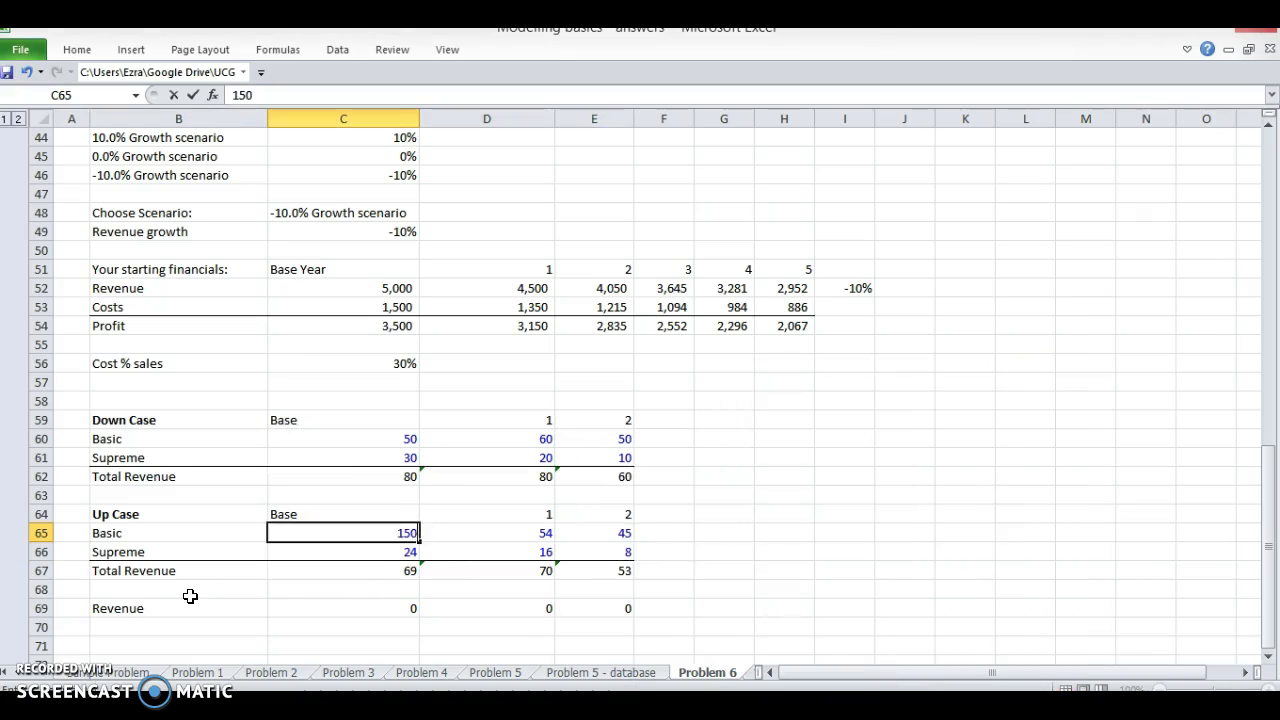
key("Tab")
type("125")
key("Tab")
type("1")
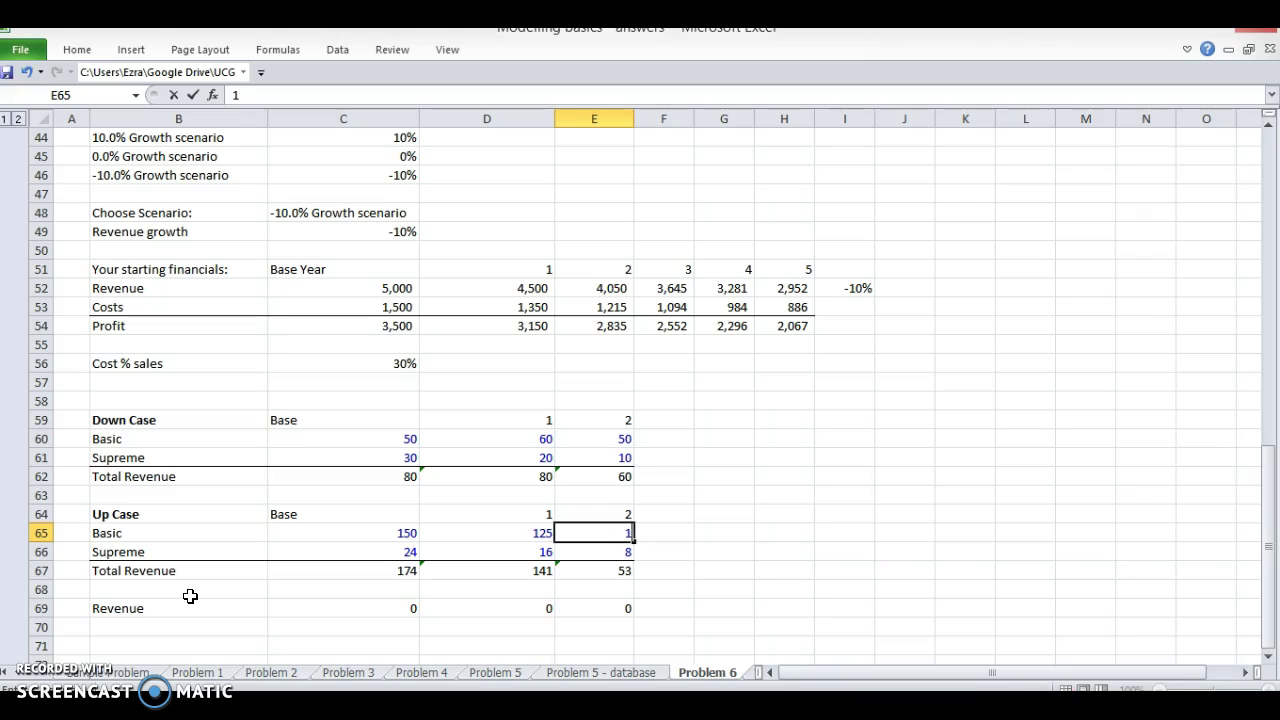
type("40")
key("Return")
Step: Enter the Up Case Supreme revenue in C66:E66 as 70, 75 and 85
key("Left")
key("Right")
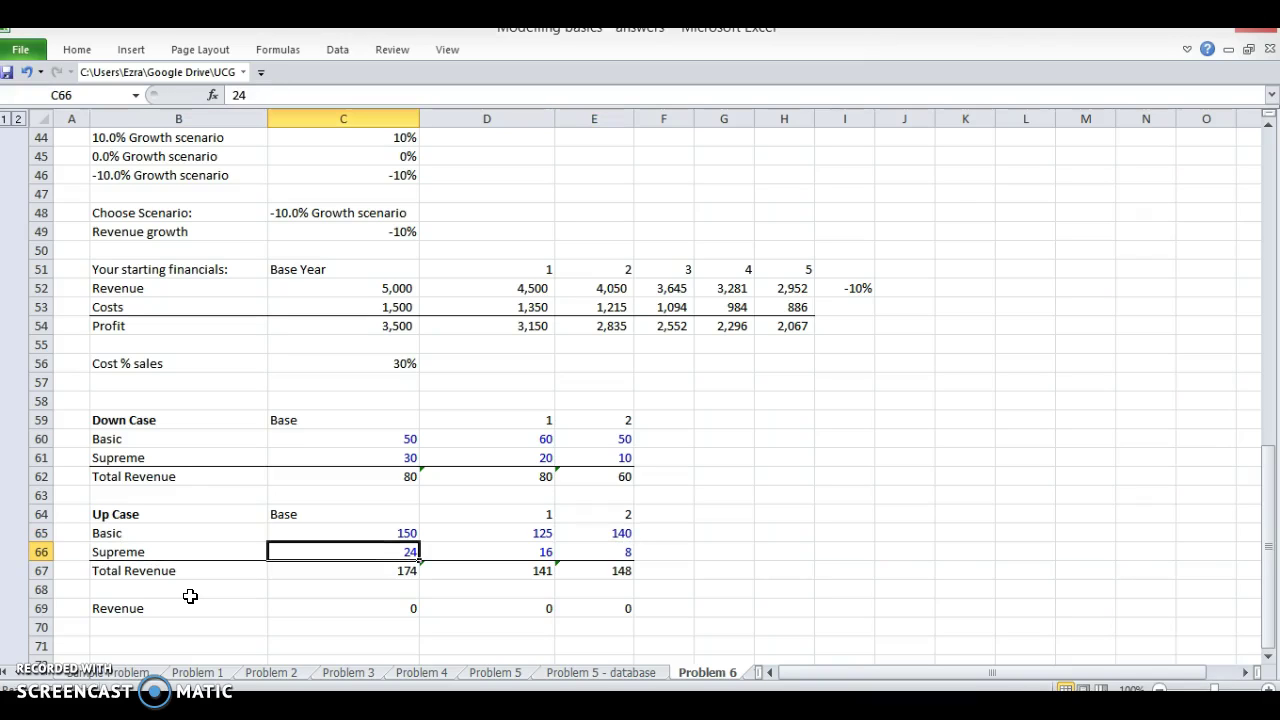
type("70")
key("Tab")
type("75")
key("Tab")
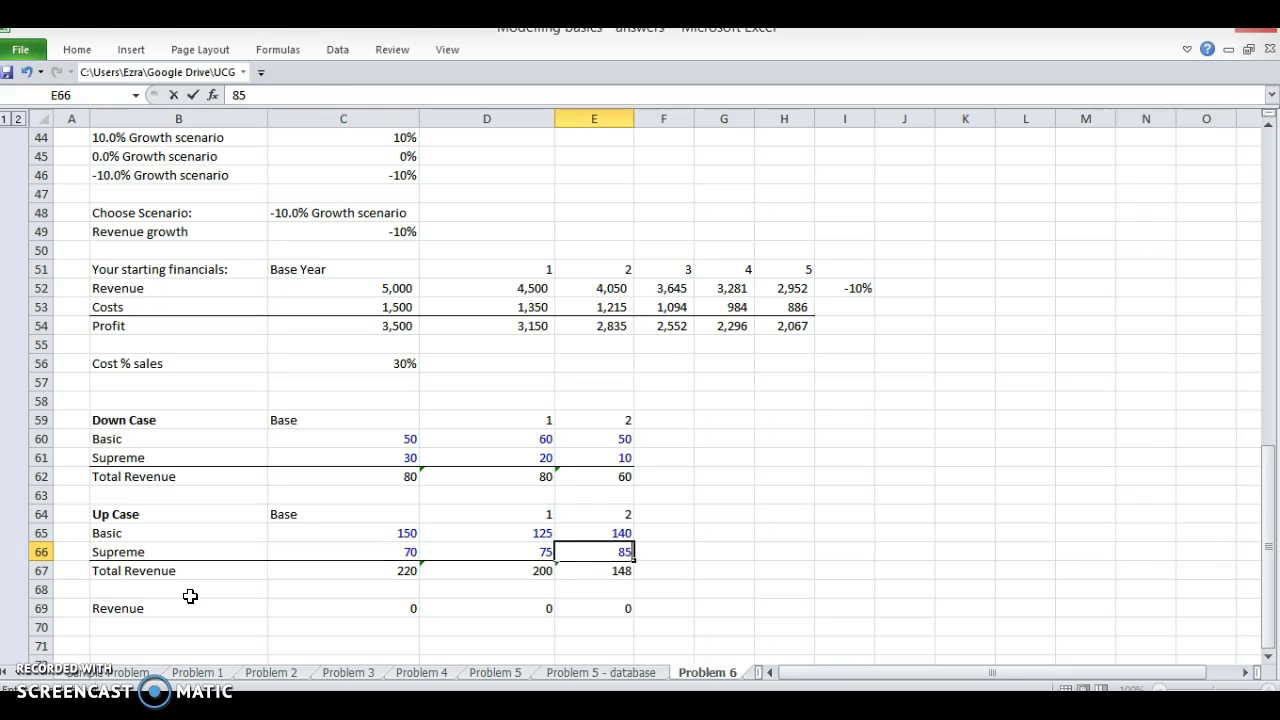
type("85")
key("Return")
Step: Delete the entire old Revenue row 69 below the Up Case table
key("Down")
key("Down")
key("shift+space")
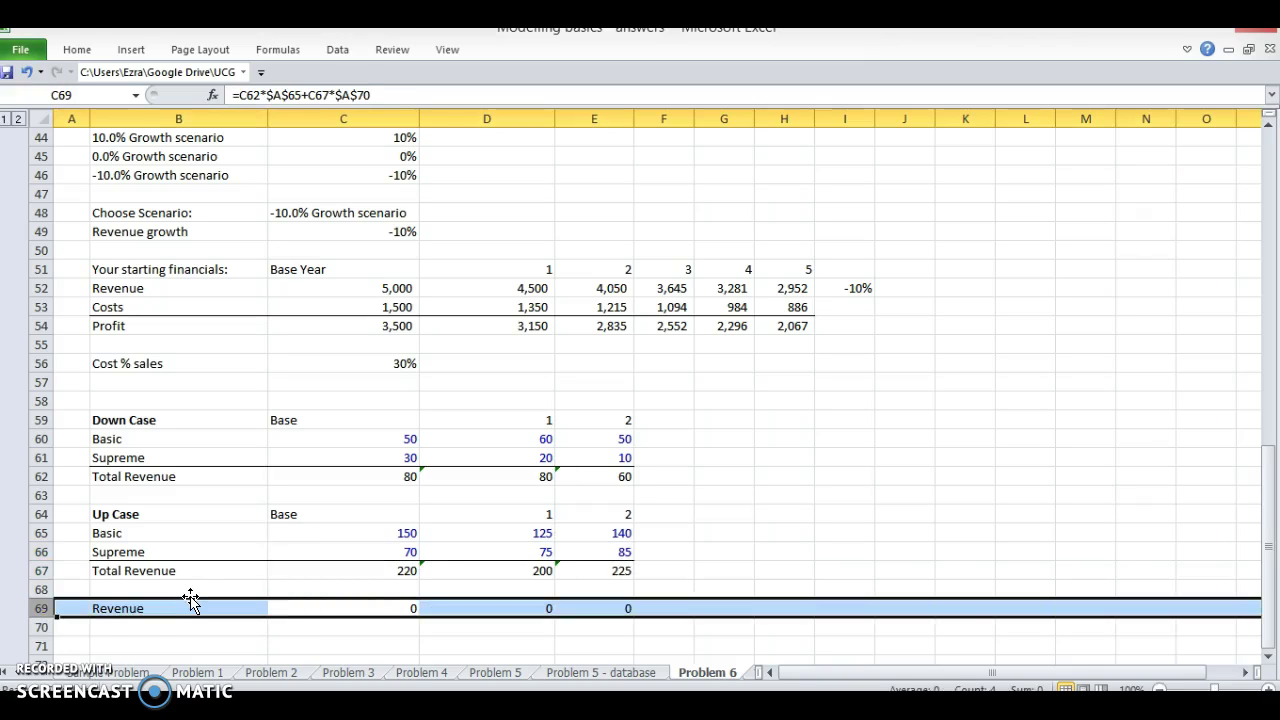
key("shift+Right")
key("shift+space")
key("ctrl+minus")
key("Up")
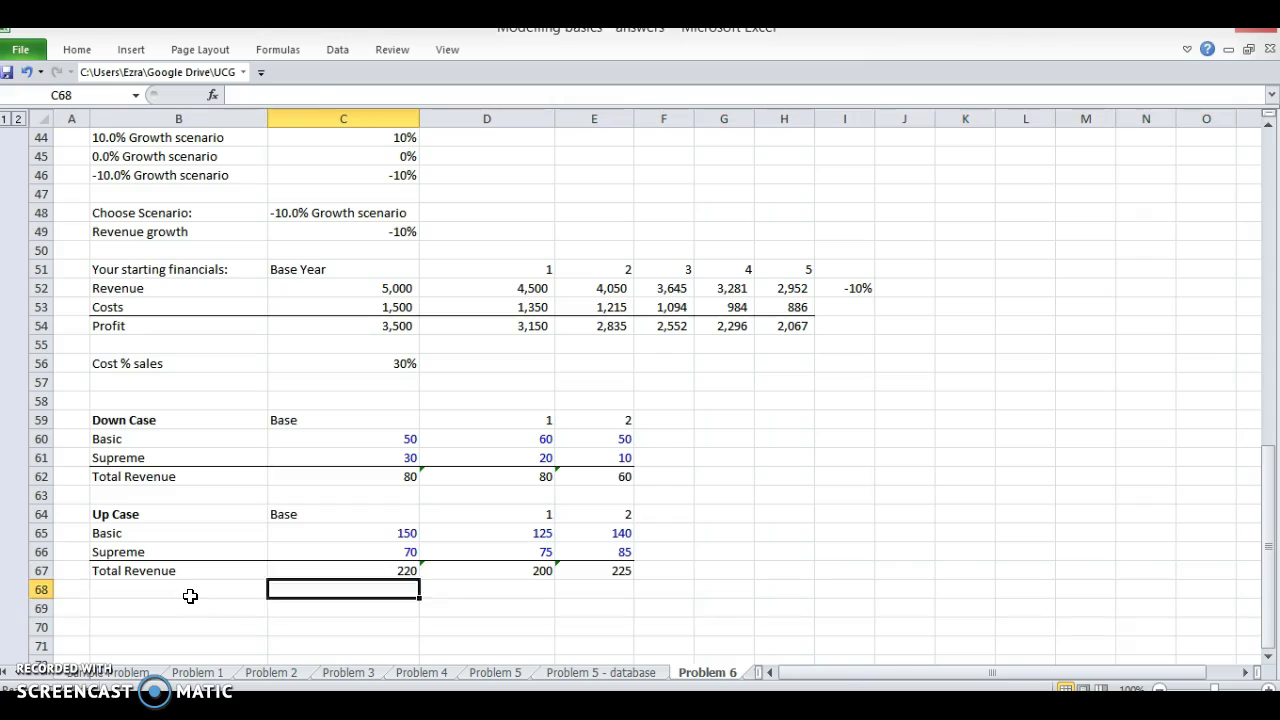
Step: Review the base-year figures of both tables, from the Up Case to the Down Case header and back down
key("Up")
key("Up")
key("Up")
key("Up")
key("Up")
key("Up")
key("Up")
key("Up")
key("Up")
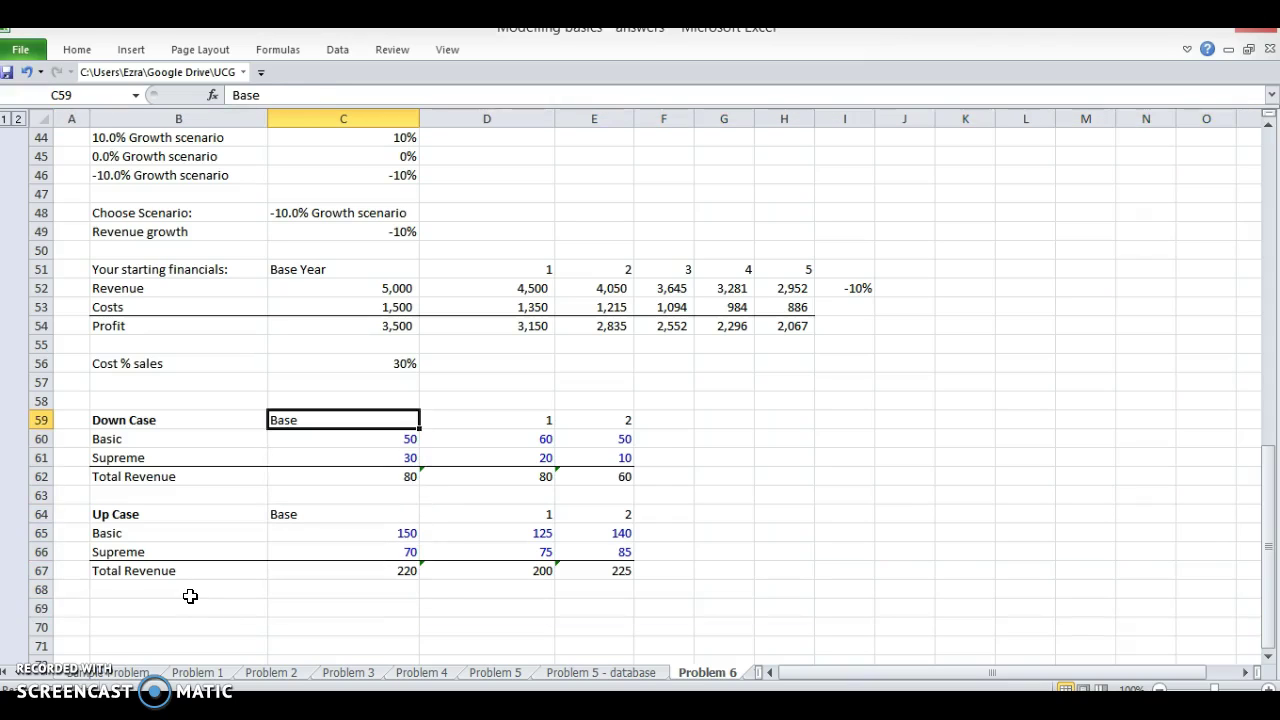
key("Down")
key("Down")
key("Down")
key("Down")
key("Down")
key("Down")
key("Down")
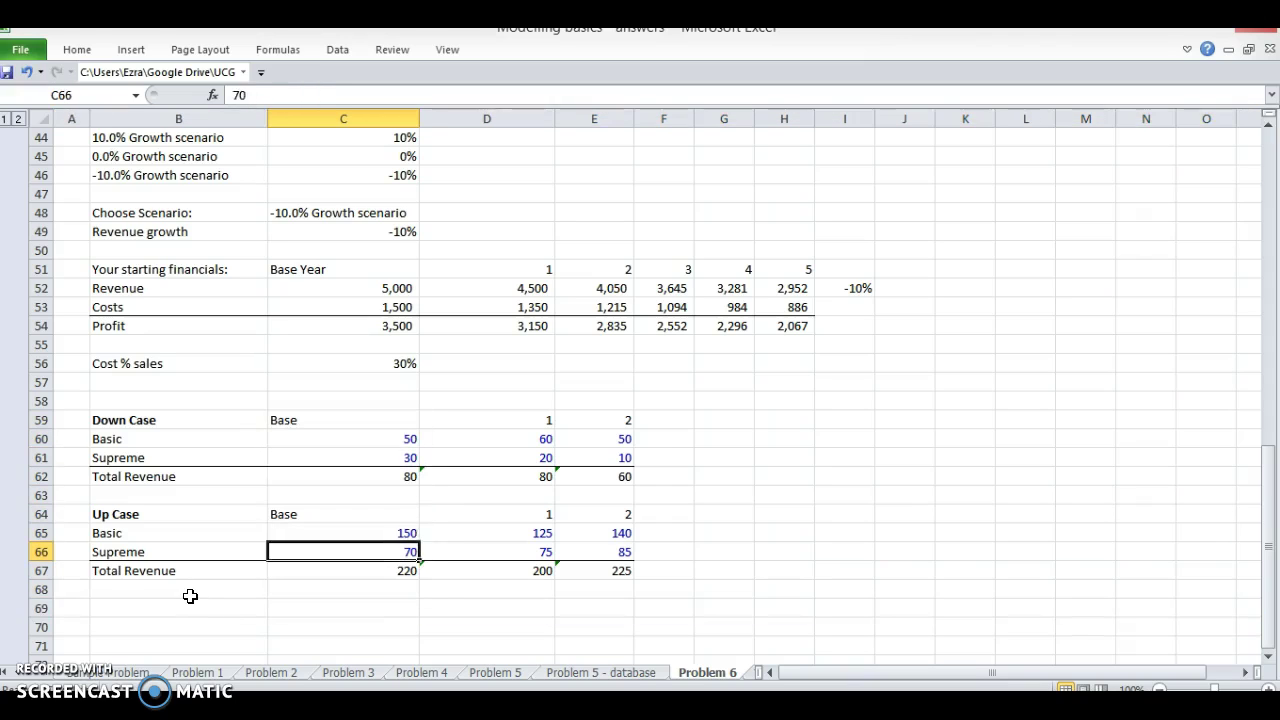
Step: Label cell B70 below the Up Case table as Revenue
left_click(190, 596)
left_click(192, 601)
key("Down")
type("Revenue")
key("Return")
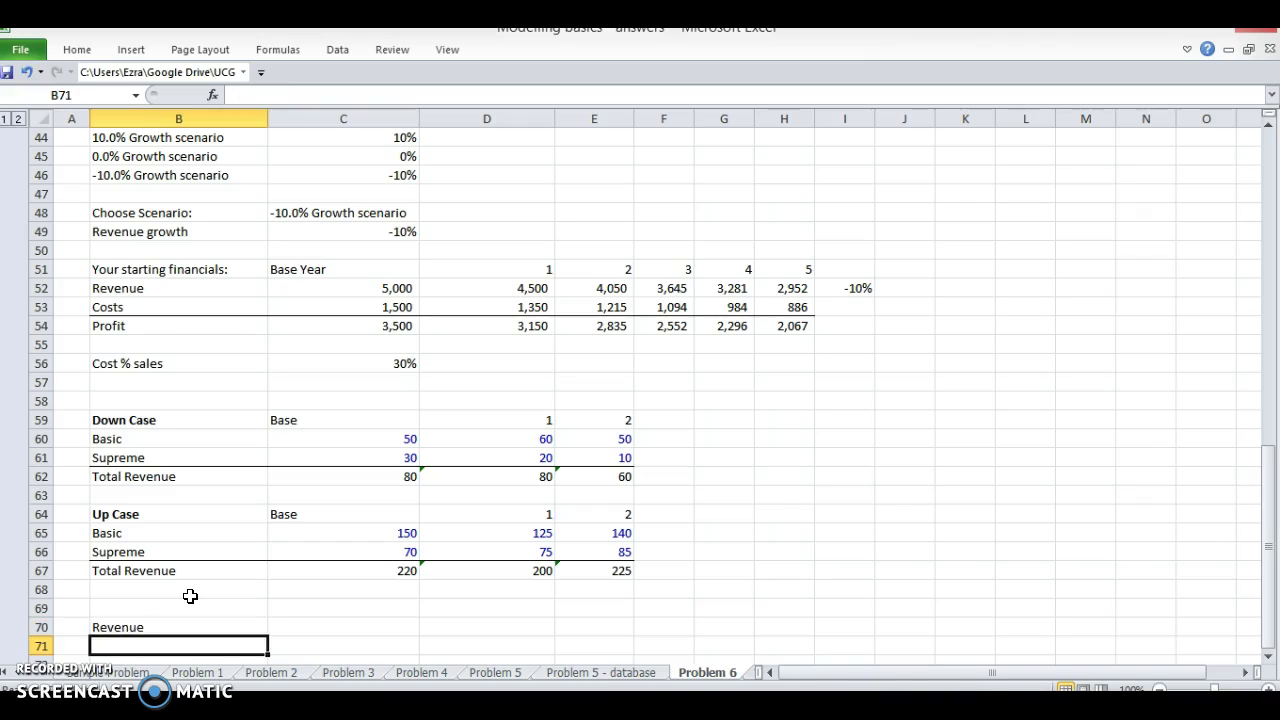
Step: Insert a row above the new Revenue label and enter the column headers Base, 1 and 2 in C70:E70
key("Right")
key("Up")
key("Left")
key("shift+space")
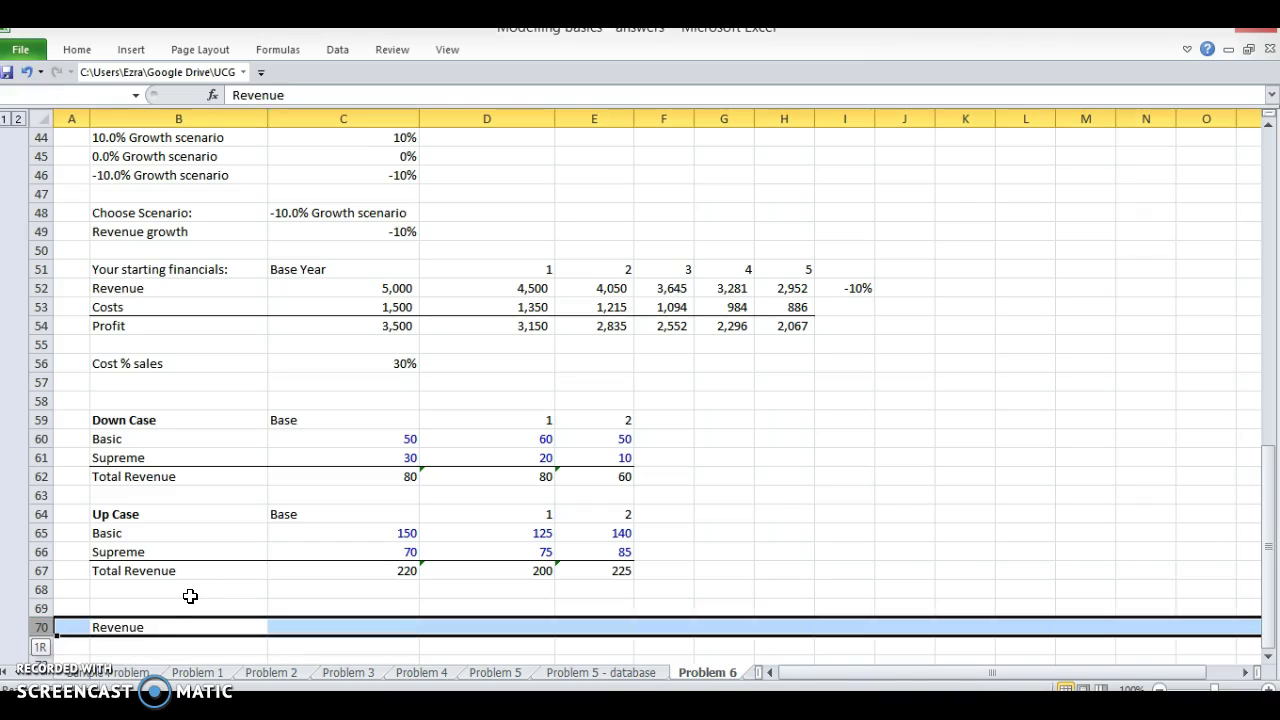
key("ctrl+shift+plus")
key("Right")
type("B")
key("Right")
type("1")
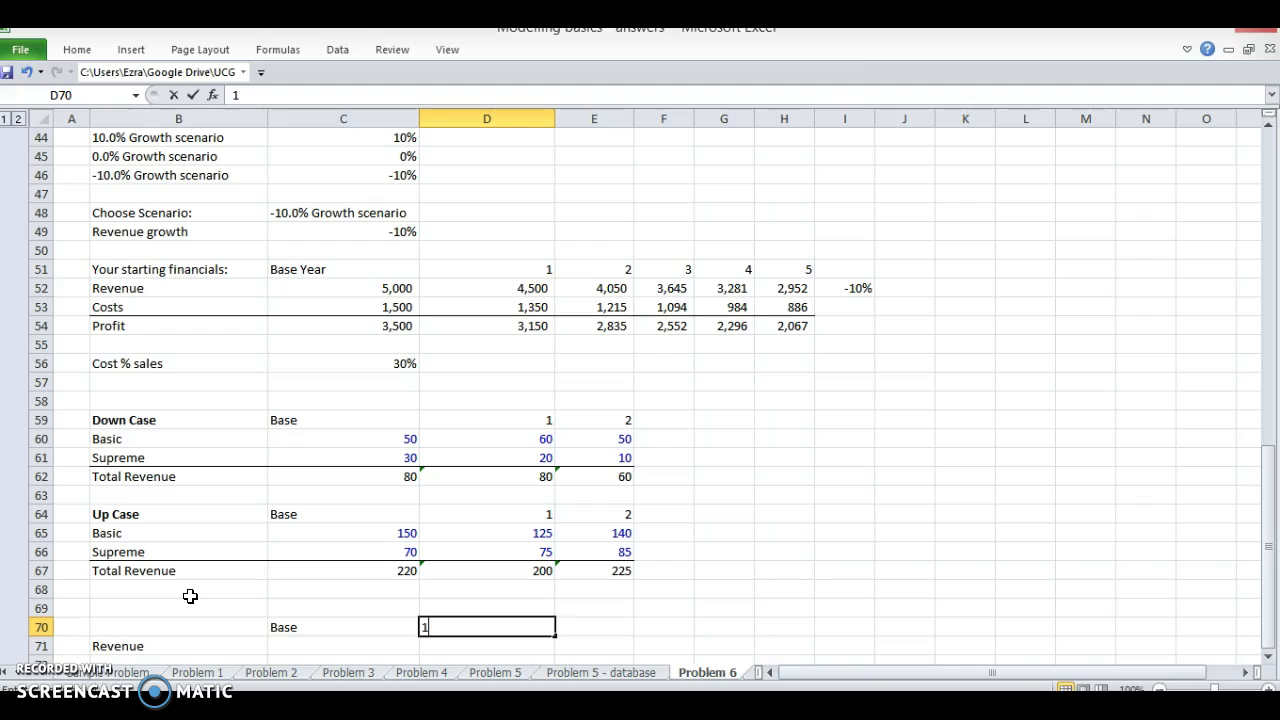
key("Tab")
type("2")
key("Return")
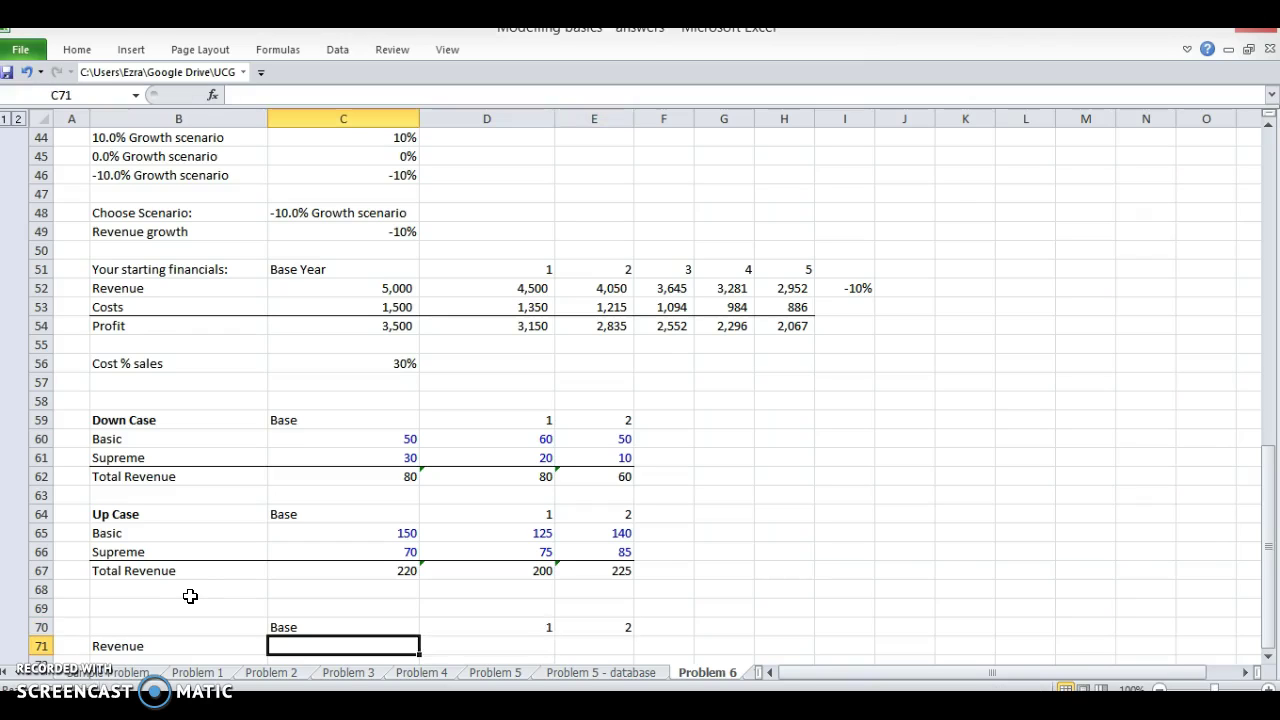
Step: Insert two rows above the Base, 1, 2 header row and label B70 as Scenario
key("shift+Right")
key("shift+Right")
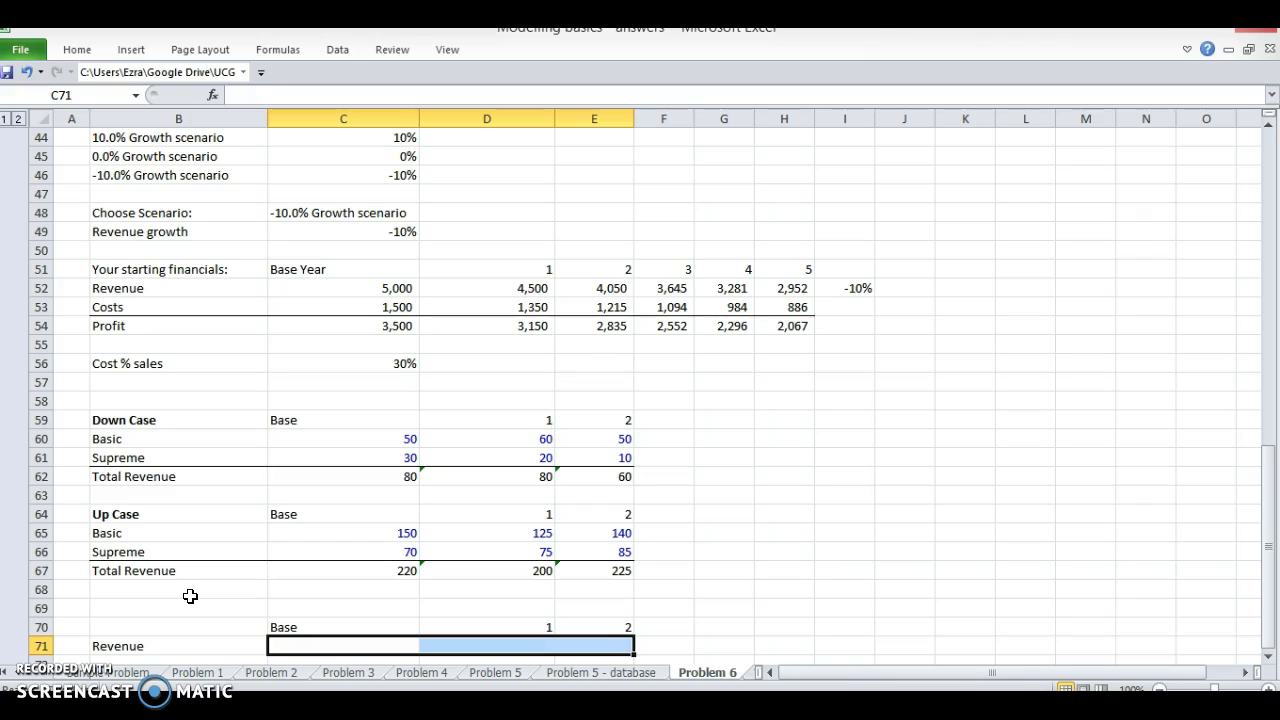
key("Up")
key("Left")
key("shift+space")
key("ctrl+shift+plus")
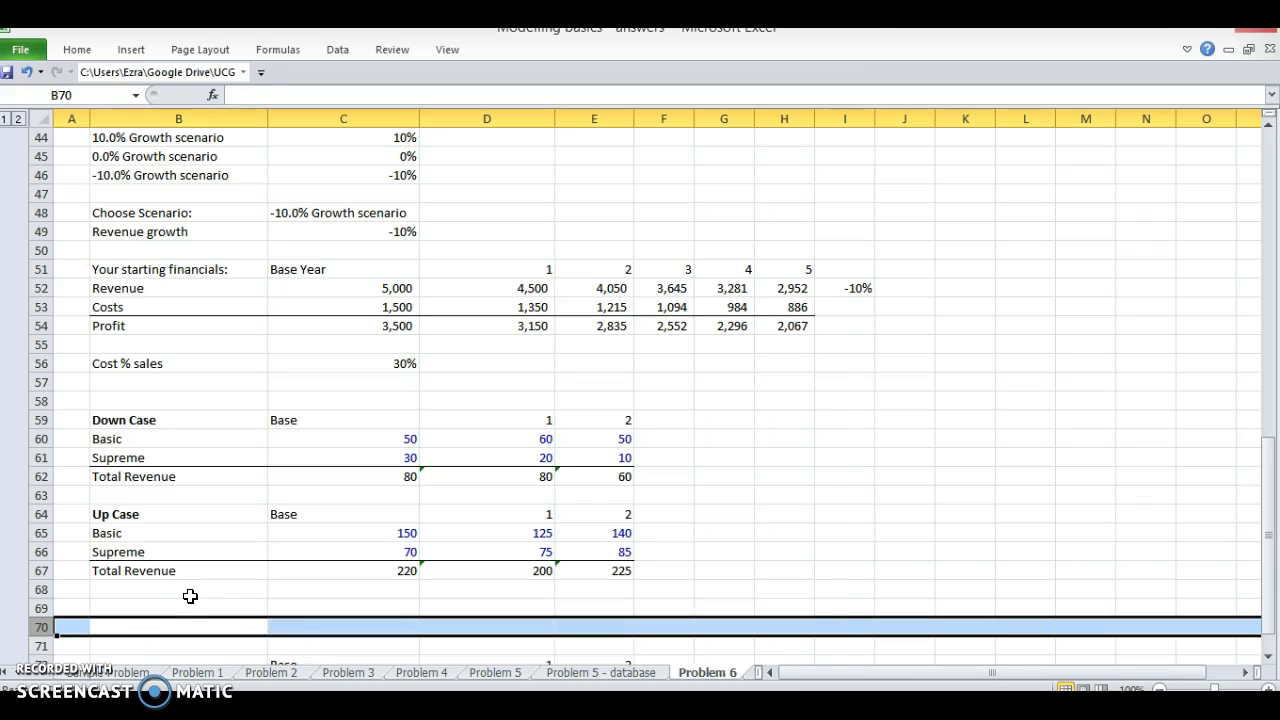
scroll(190, 596, "down", 4)
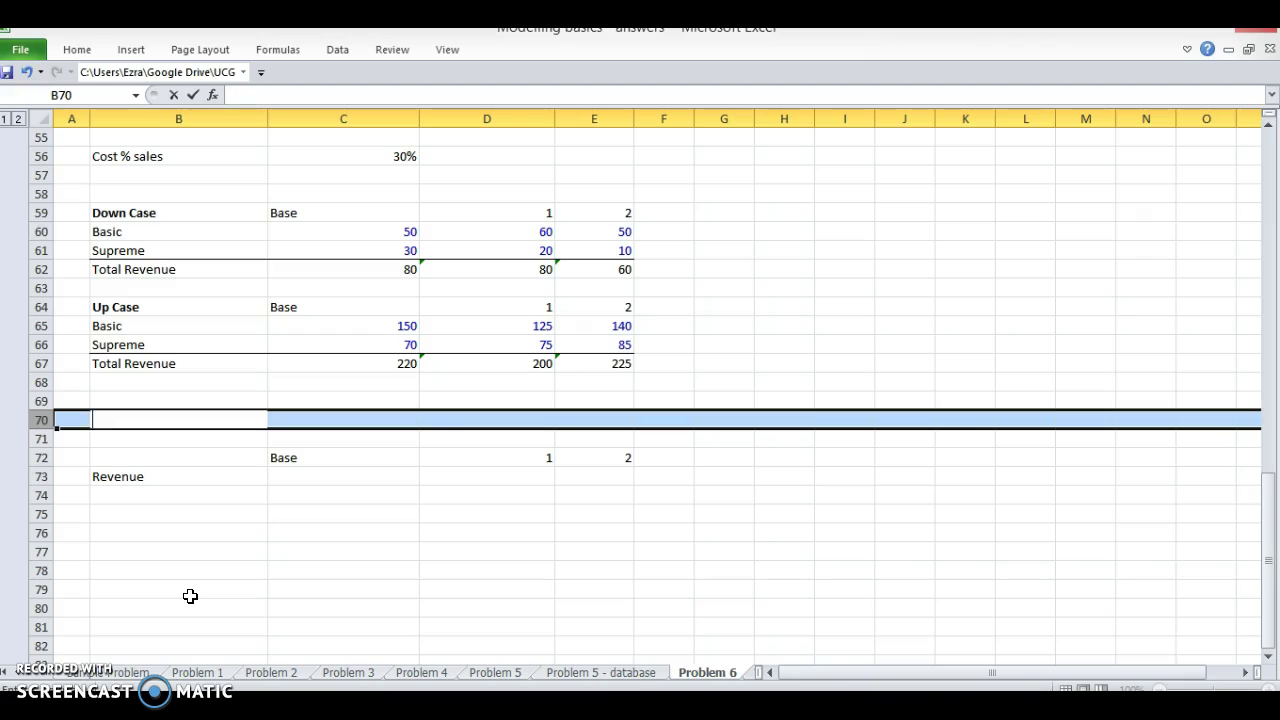
type("Scenario")
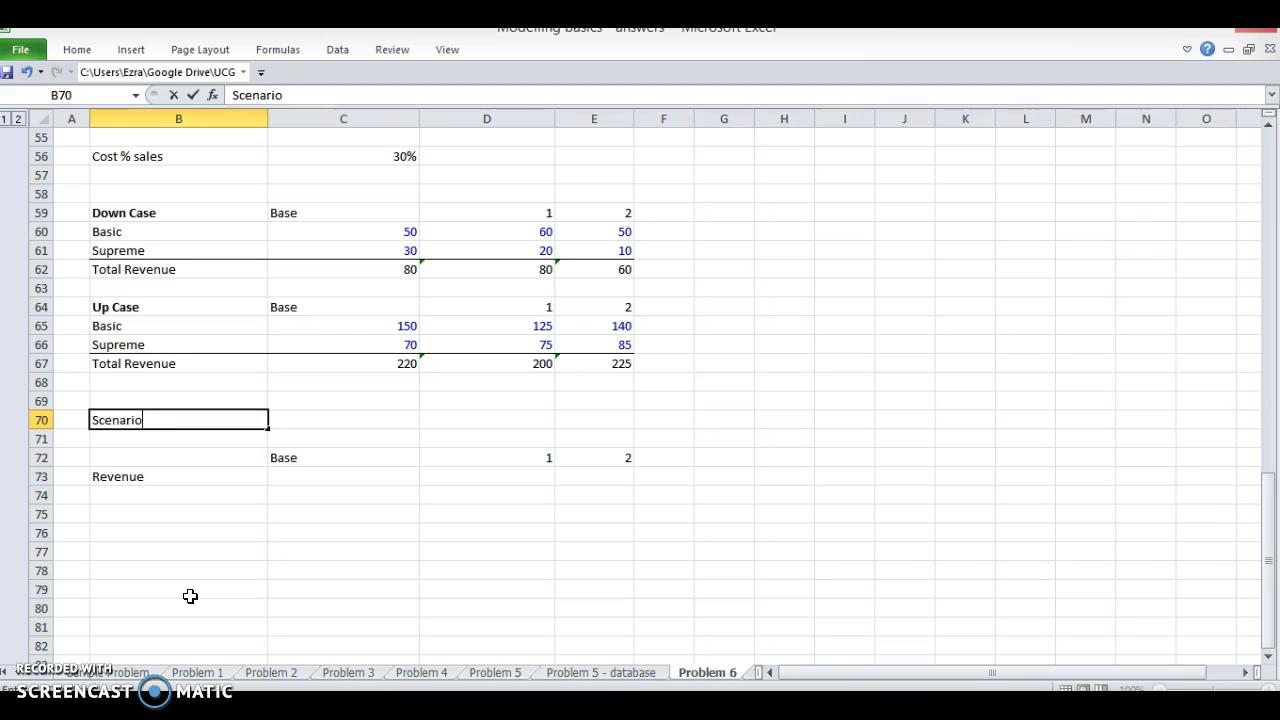
key("Tab")
key("ctrl+h")
type("ba")
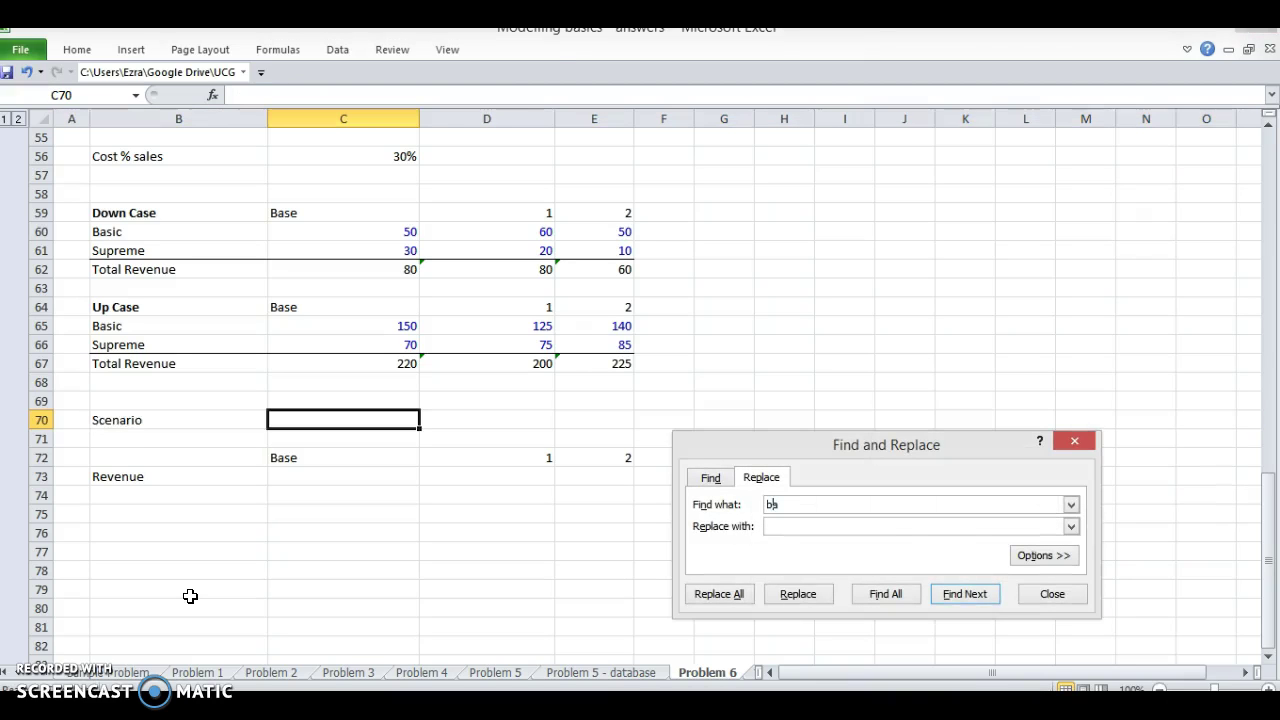
key("Escape")
Step: Add an outside border around the scenario selection cell C70
key("alt+h")
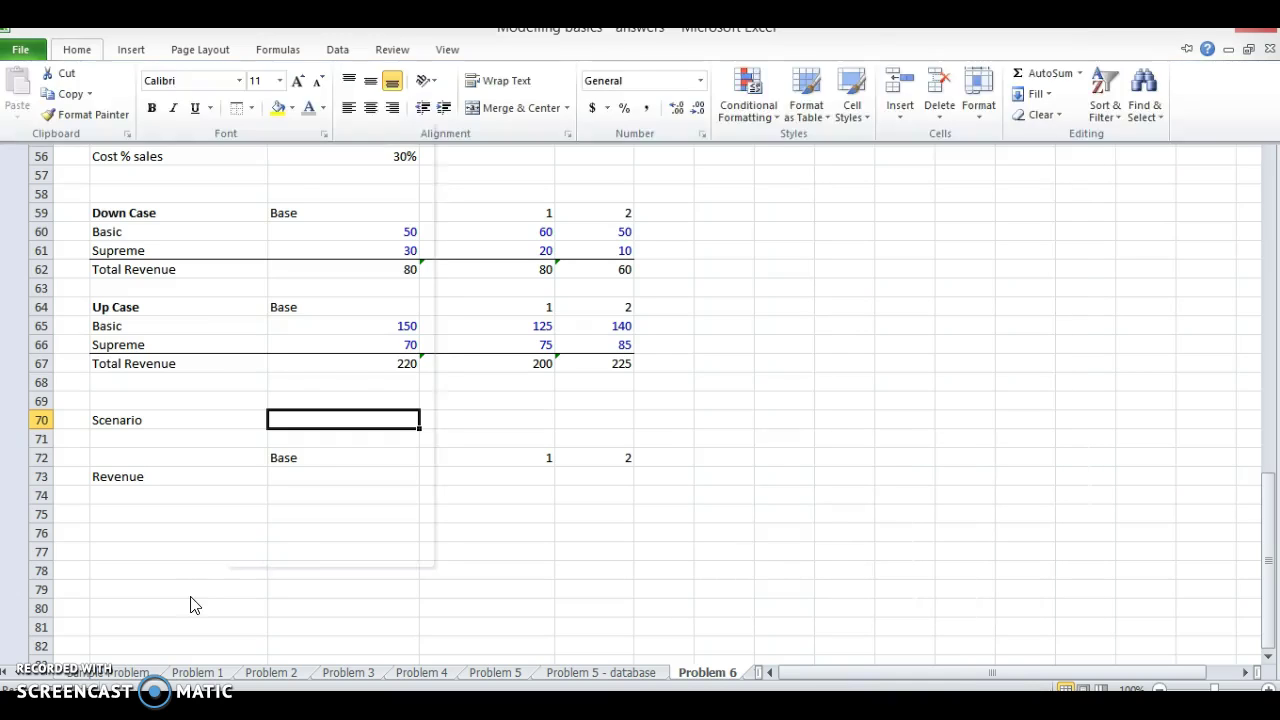
key("Escape")
key("Left")
key("Left")
key("Right")
key("Down")
key("Down")
key("Down")
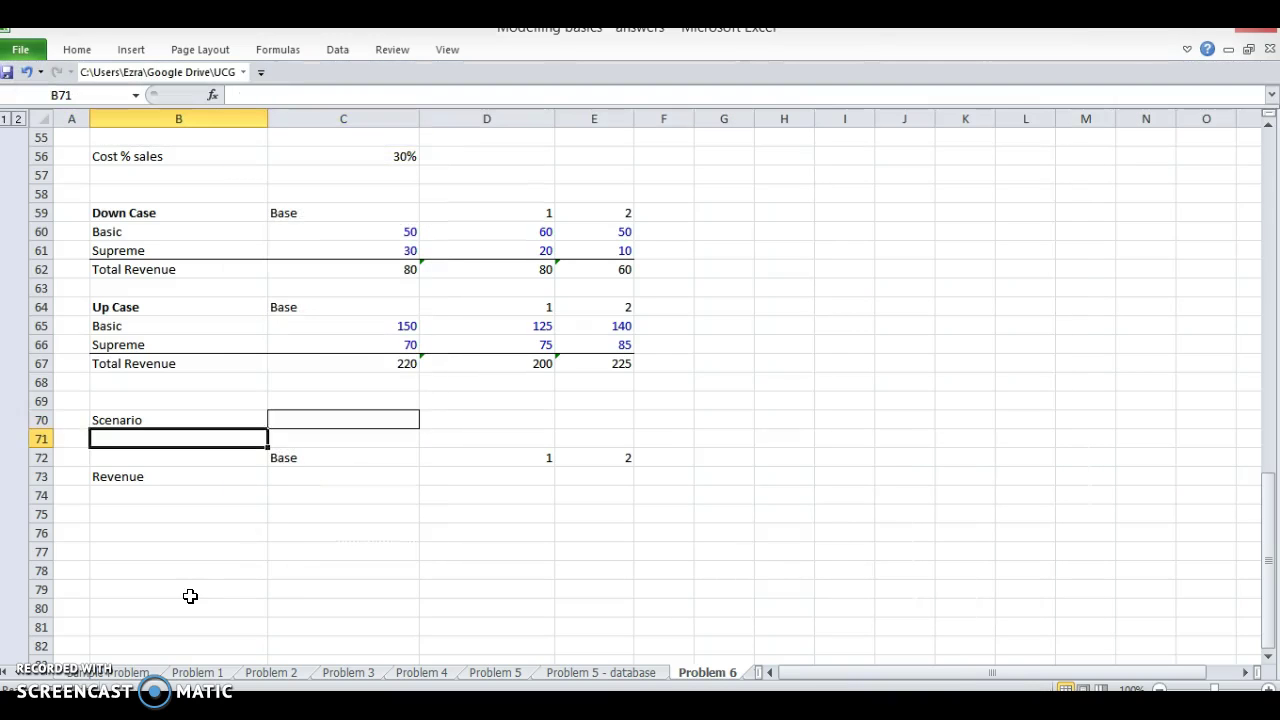
Step: Begin an IF formula in A62, beside the Down Case Total Revenue row, with scenario cell C70 in its logical test
key("Up")
key("Up")
key("Up")
key("Up")
key("Up")
key("Up")
key("Up")
key("Up")
key("Up")
key("Up")
key("Up")
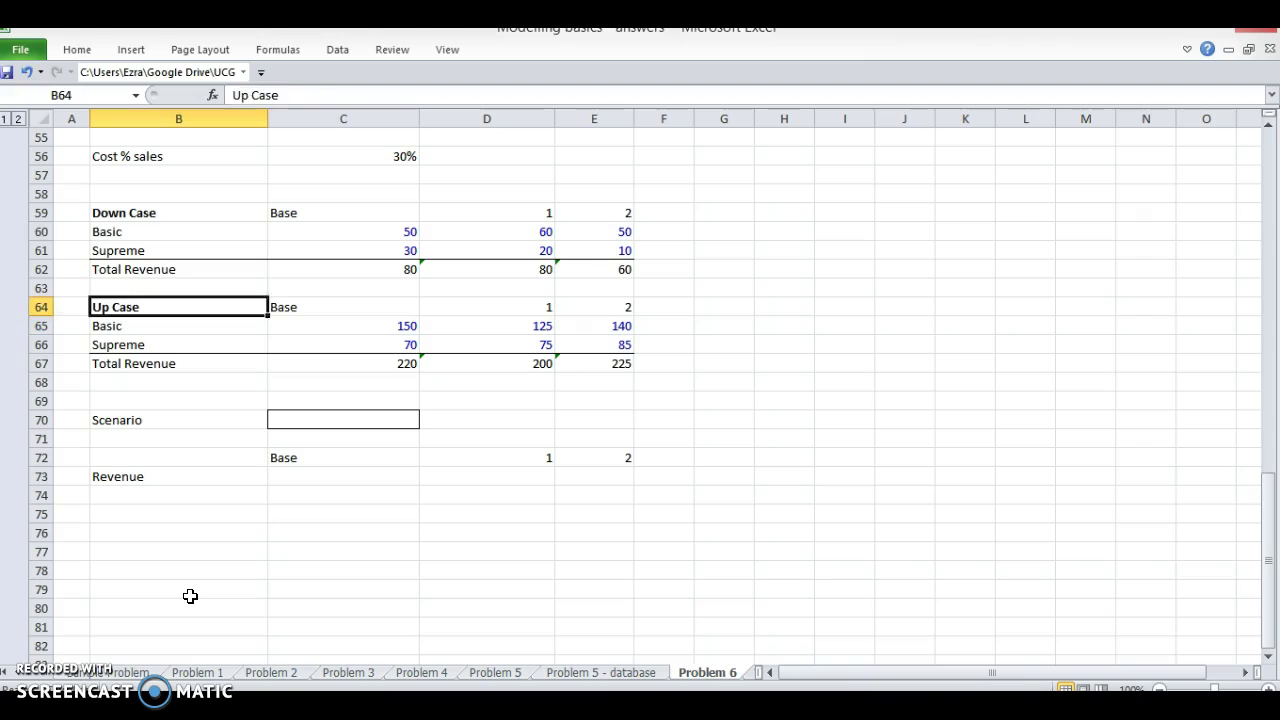
key("Left")
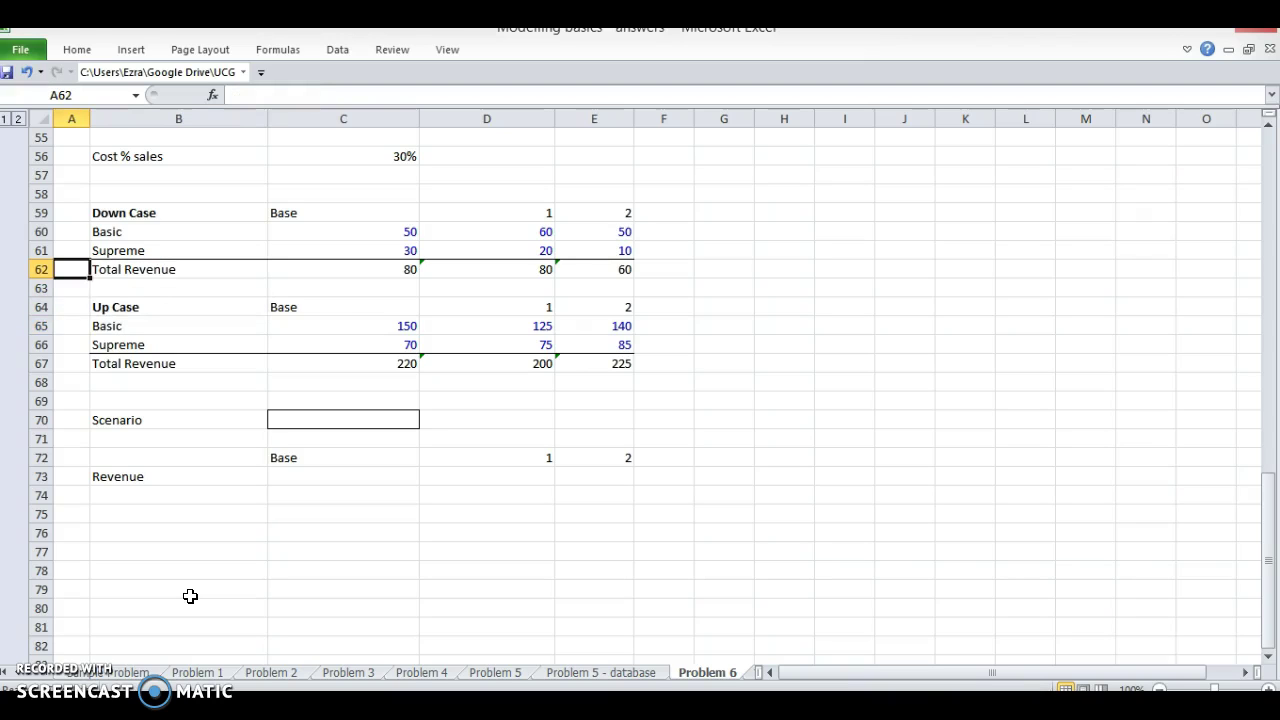
type("=IF(")
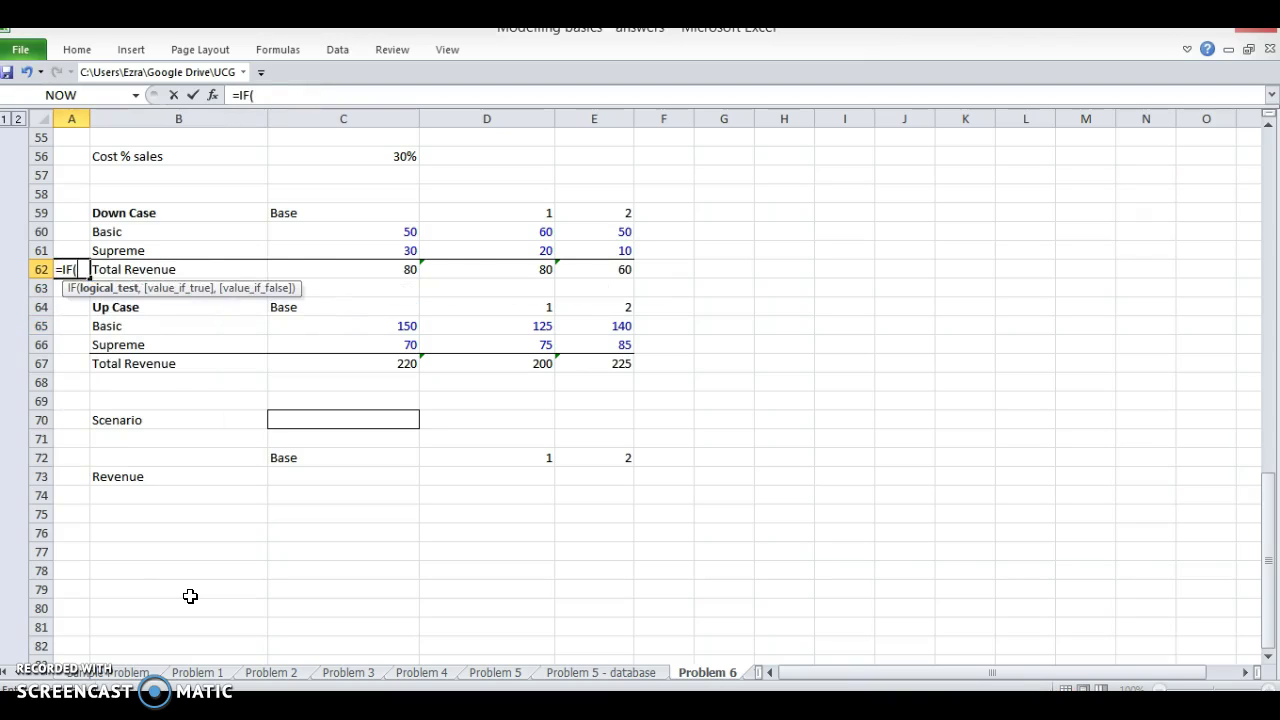
key("Right")
key("Down")
key("Down")
key("Right")
key("Down")
key("Down")
key("Down")
key("Down")
key("Down")
key("Down")
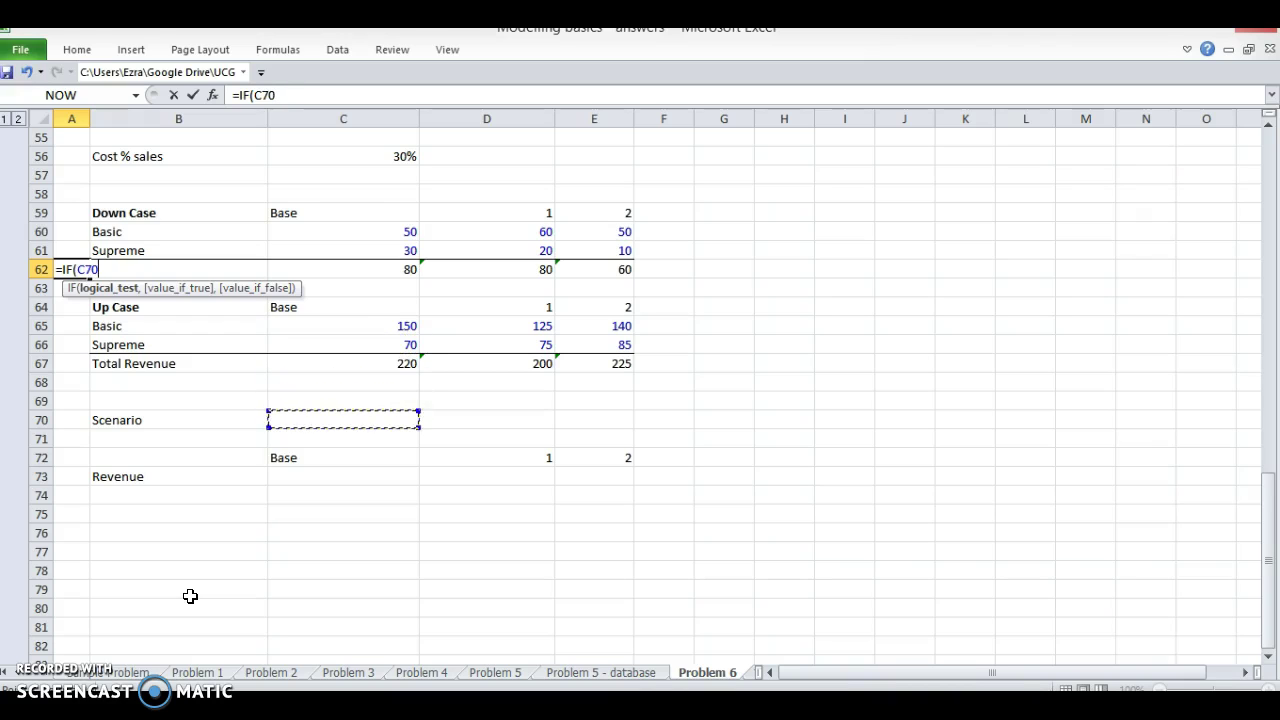
Step: Complete the A62 flag formula as =IF($C$70=B59,1,0), comparing the scenario cell with the Down Case title
type("=")
double_click(88, 269)
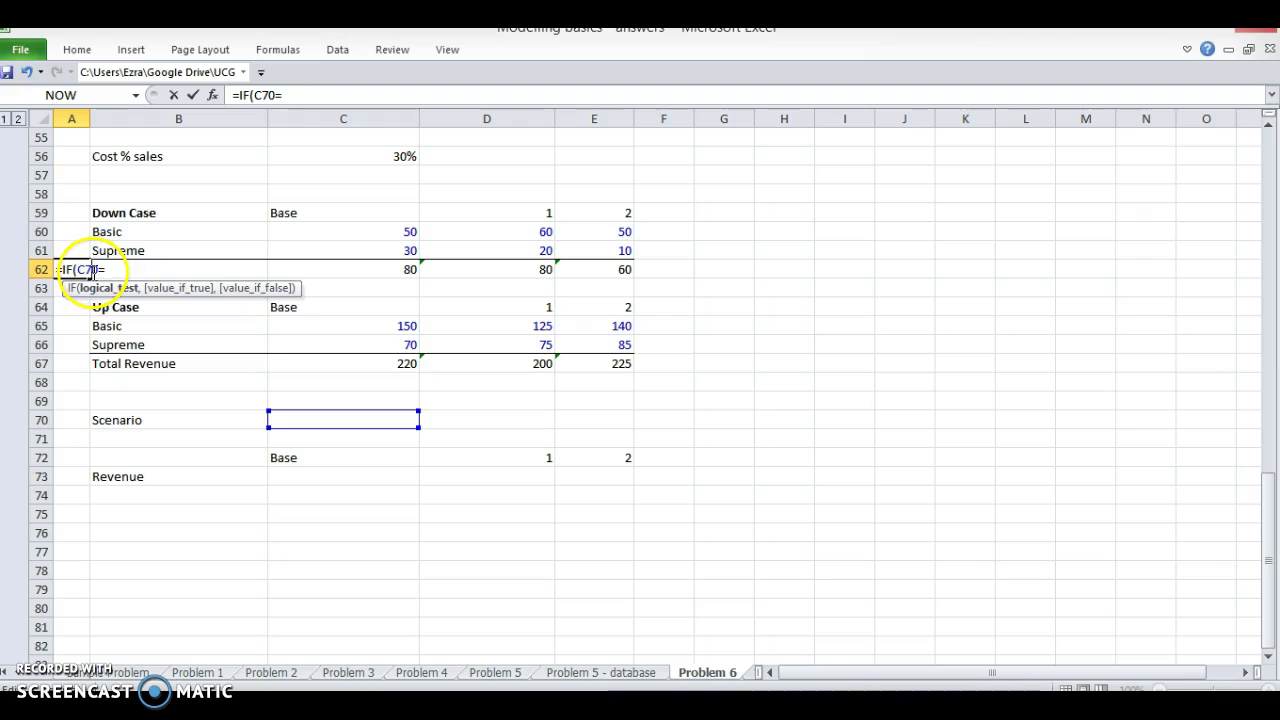
key("F4")
left_click(150, 268)
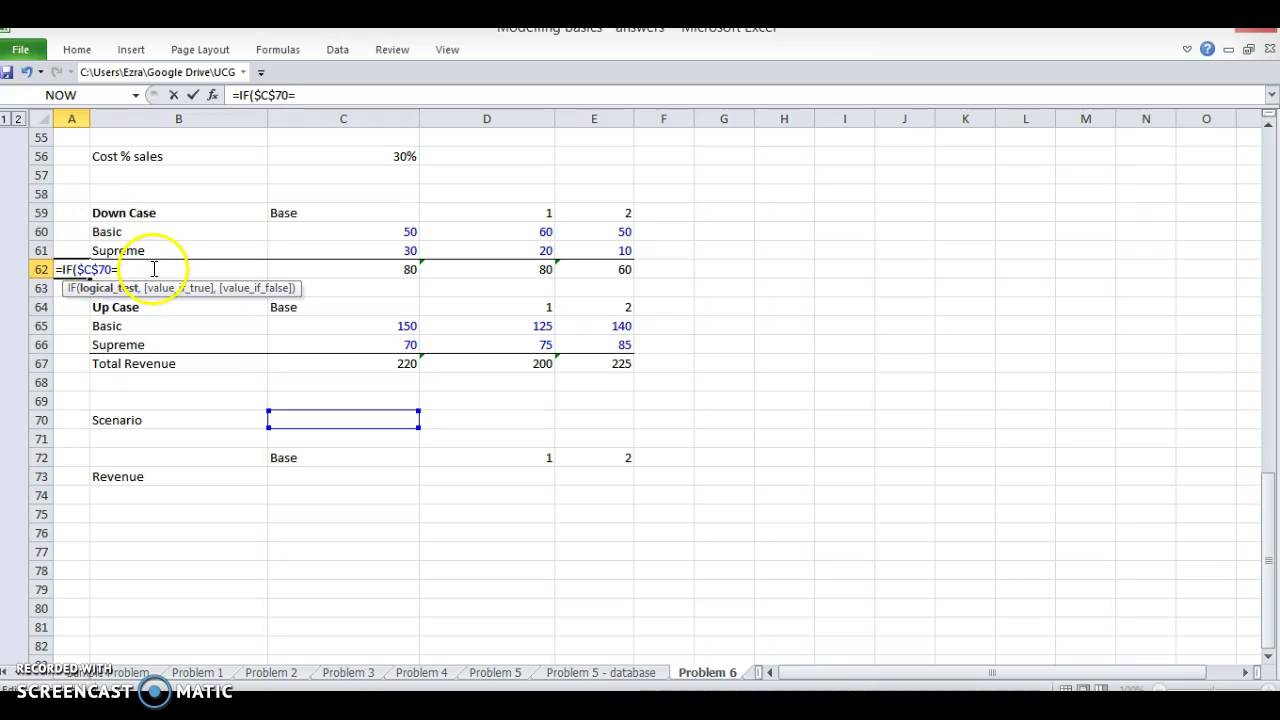
left_click(135, 212)
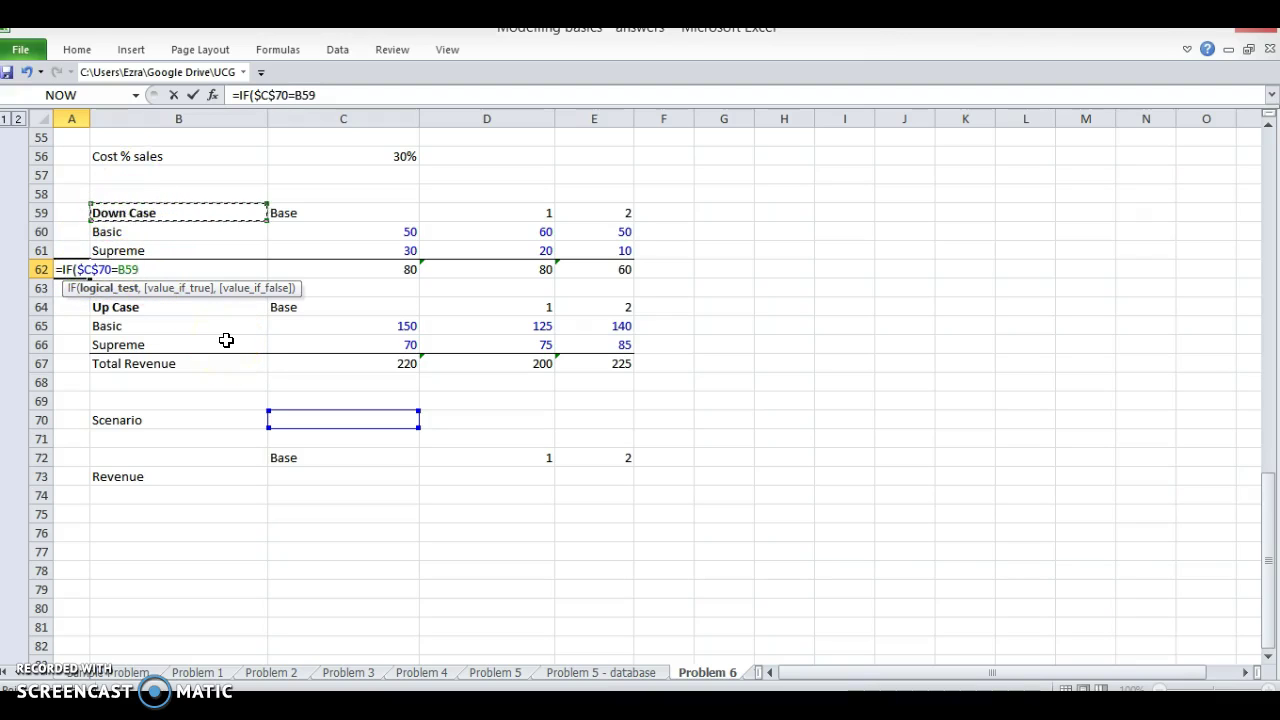
type(",")
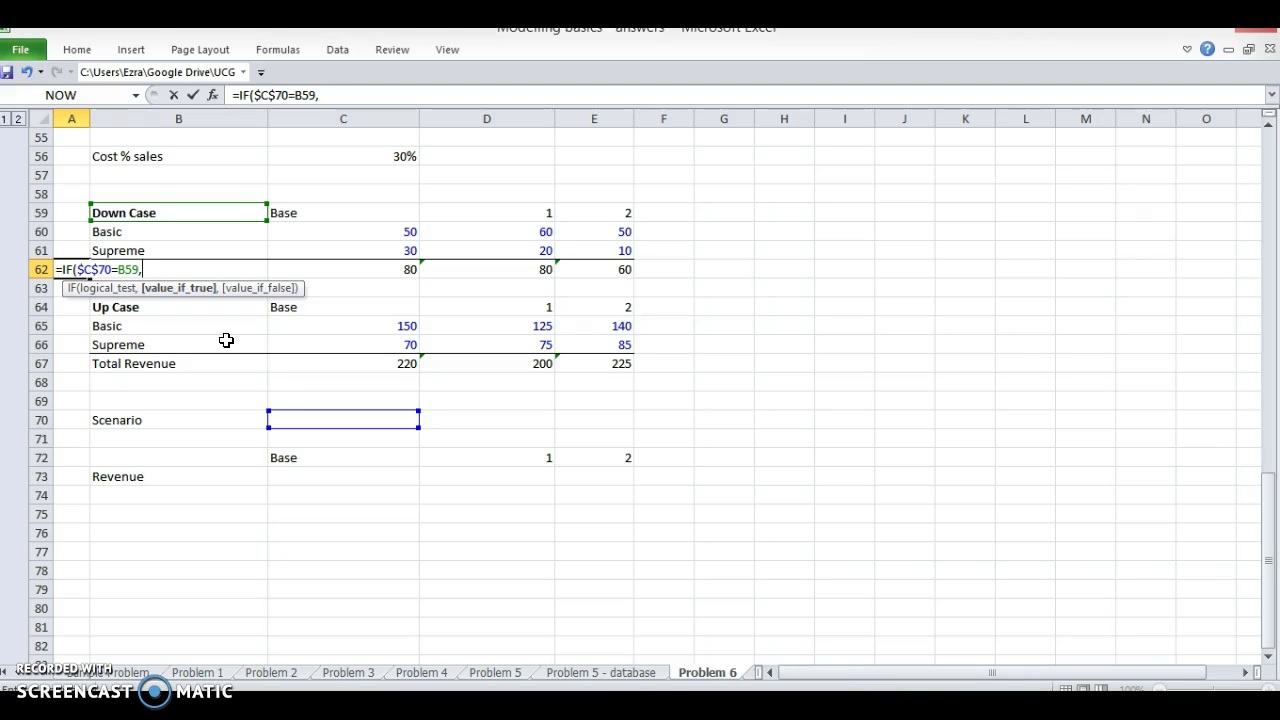
type("1,")
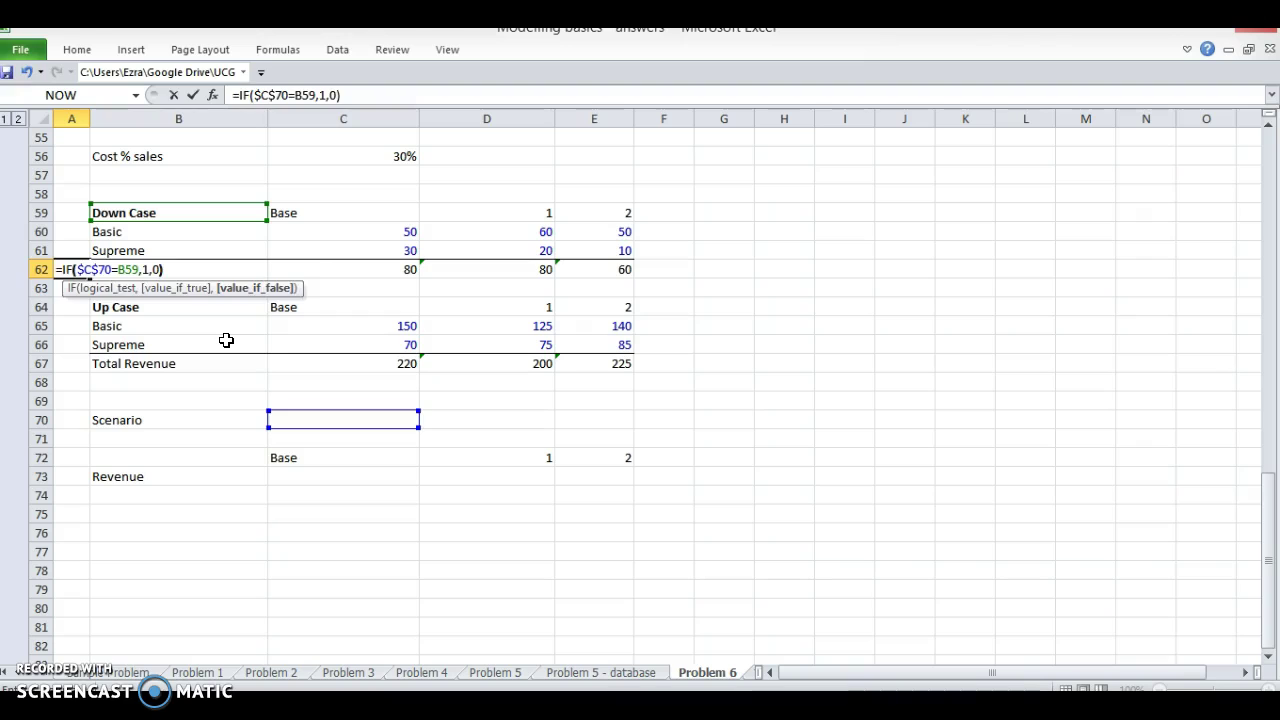
type("0)")
key("Return")
Step: Copy the flag formula from A62 to A67, beside the Up Case Total Revenue row
key("Up")
key("ctrl+c")
key("Down")
key("Down")
key("Down")
key("Down")
key("Down")
key("ctrl+v")
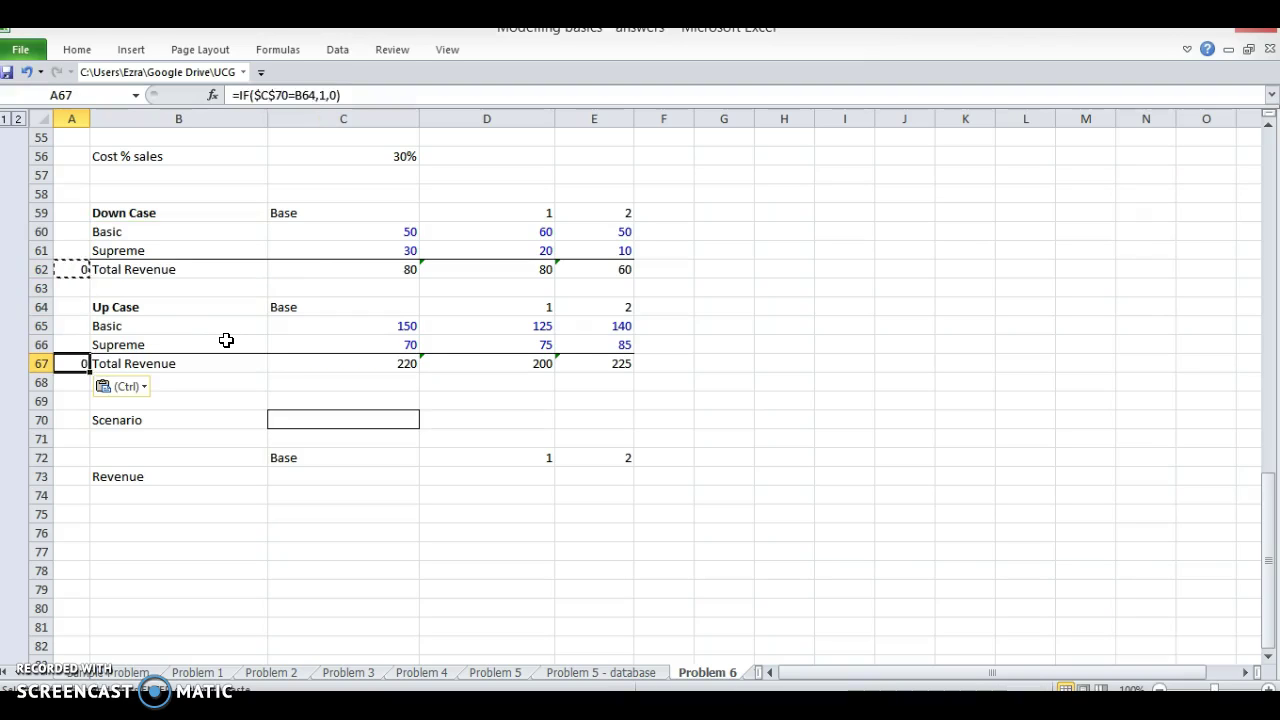
Step: Enter Down Case in the scenario selection cell C70
key("Up")
key("Up")
key("Right")
key("Right")
key("Down")
key("Down")
key("Down")
key("Down")
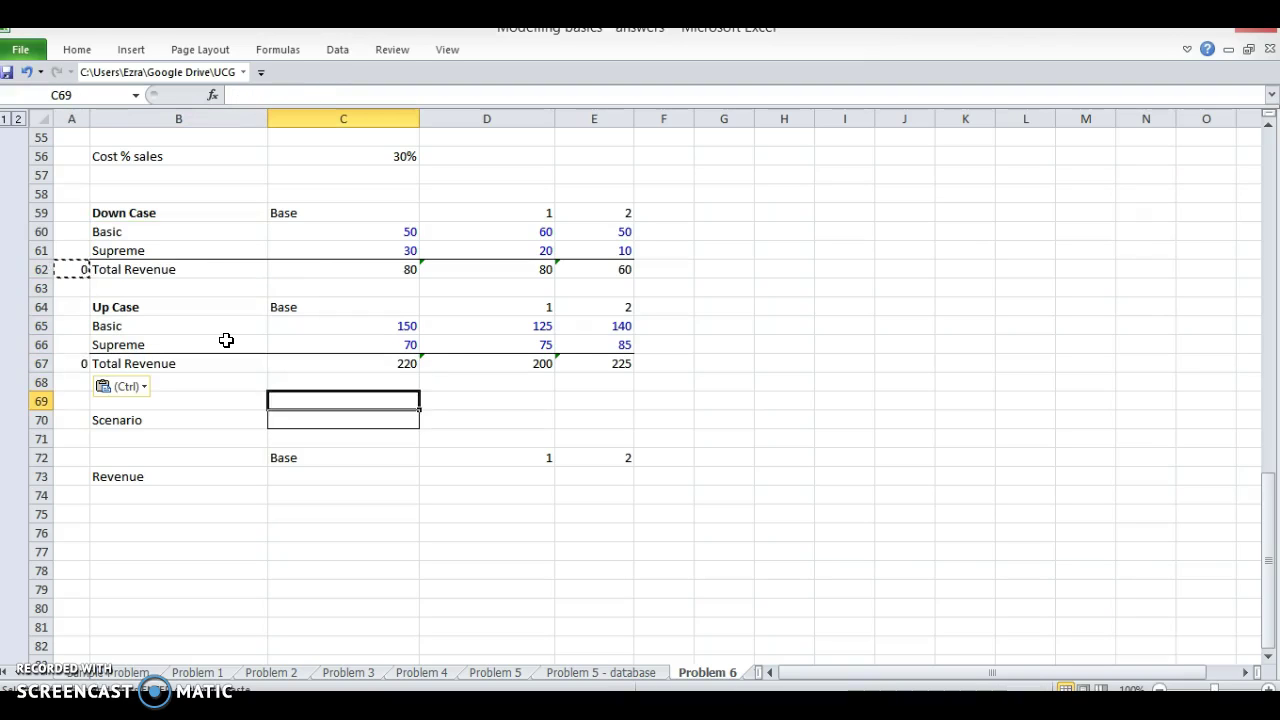
key("Down")
type("Down Case")
key("Return")
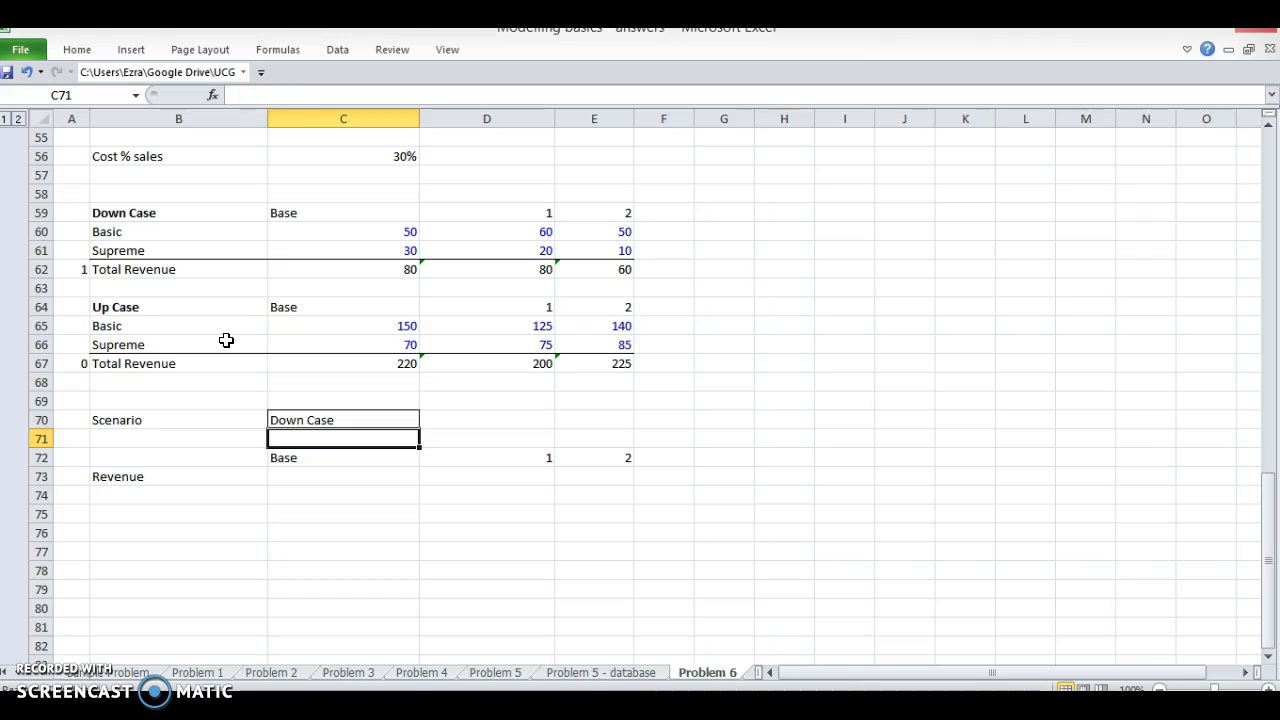
Step: Examine the flags beside the two Total Revenue rows with Down Case selected
key("Up")
key("Left")
key("Left")
key("Up")
key("Up")
key("Up")
key("Up")
key("Up")
key("Up")
key("Up")
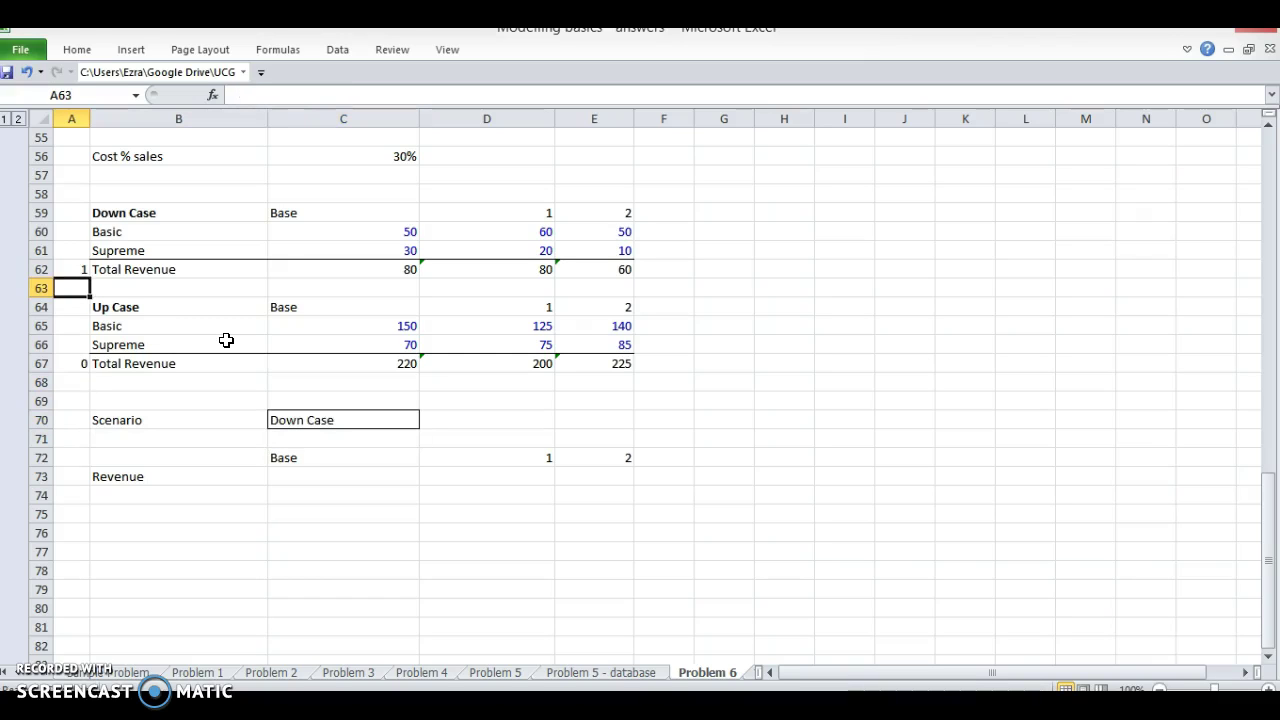
key("Down")
key("Down")
key("Down")
key("Down")
Step: Change the scenario in C70 to Up Case
key("Right")
key("Right")
key("Down")
key("Down")
key("Down")
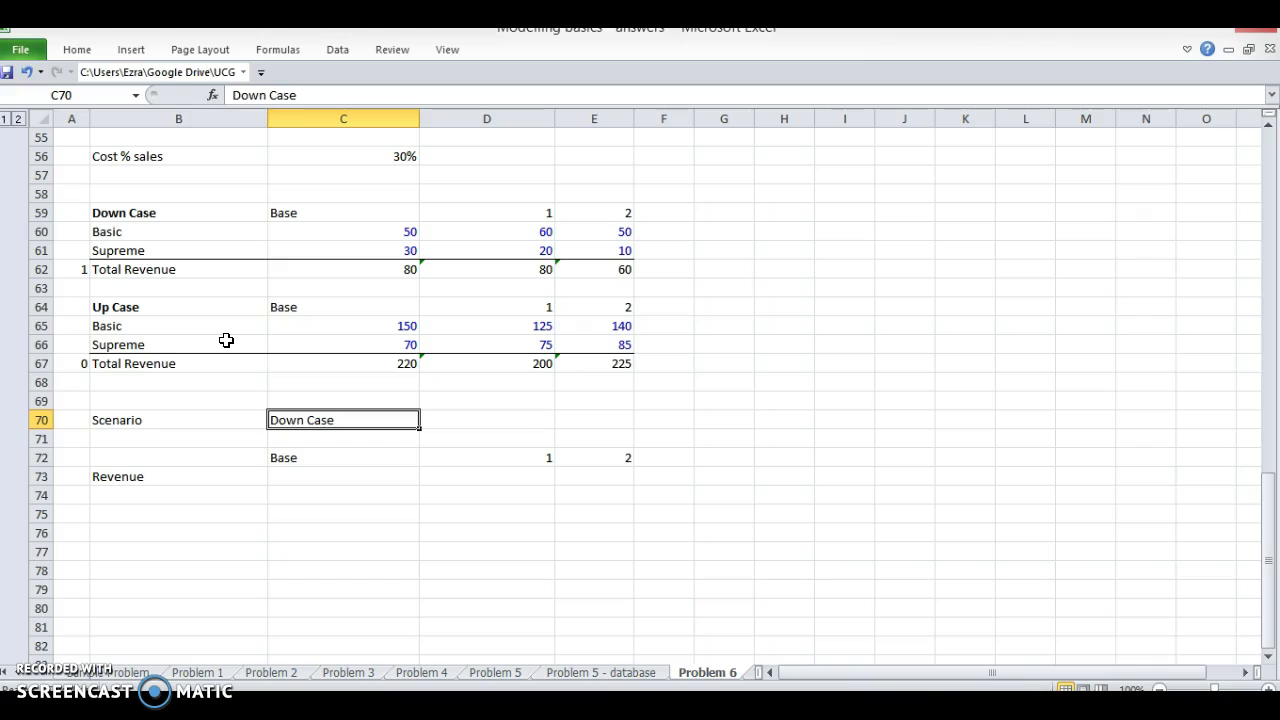
type("Up C")
key("Return")
Step: Examine how the flags in column A respond to the Up Case scenario
key("Down")
key("Up")
key("Up")
key("Left")
key("Left")
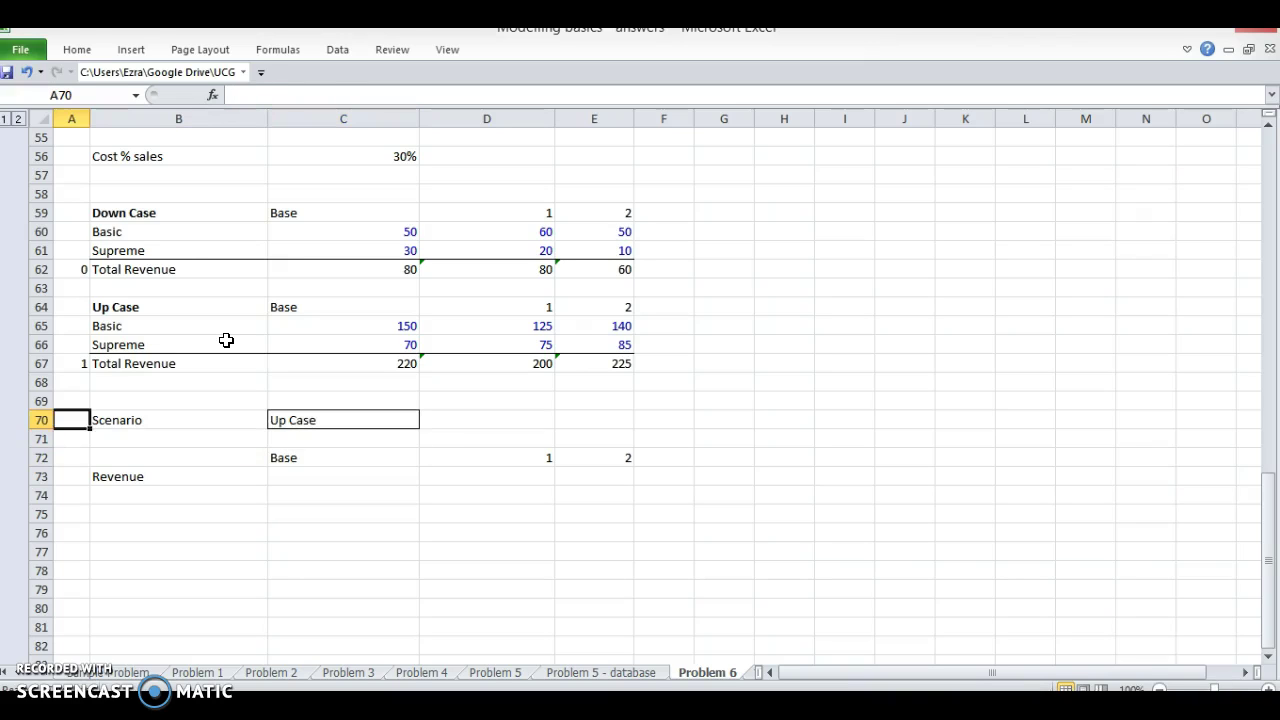
key("Up")
key("Up")
key("Up")
key("Down")
key("Down")
key("Down")
Step: Start the Revenue formula in C73 by multiplying the Down Case total by its column-locked flag, +C62*$A62
key("Right")
key("Down")
key("Down")
key("Down")
key("Right")
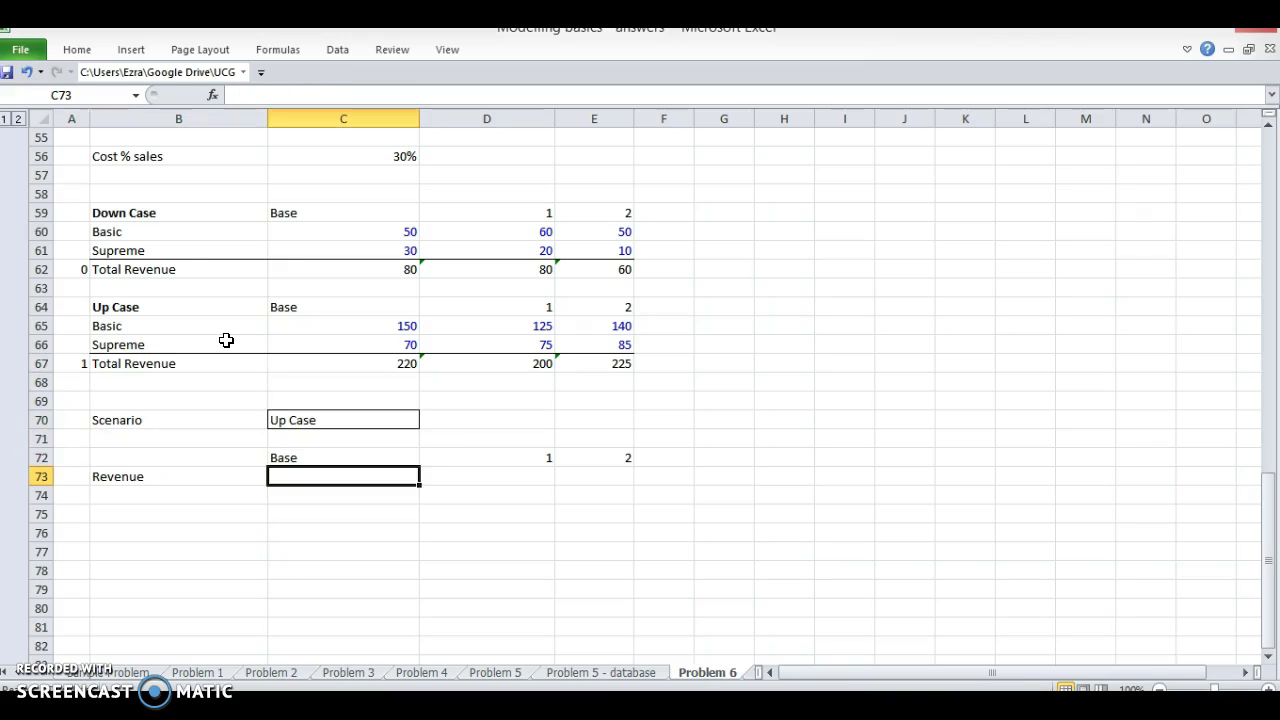
type("+")
key("Left")
key("Right")
key("Up")
key("Up")
key("Up")
key("Up")
key("Up")
key("Up")
key("Up")
key("Up")
key("Up")
key("Up")
key("Up")
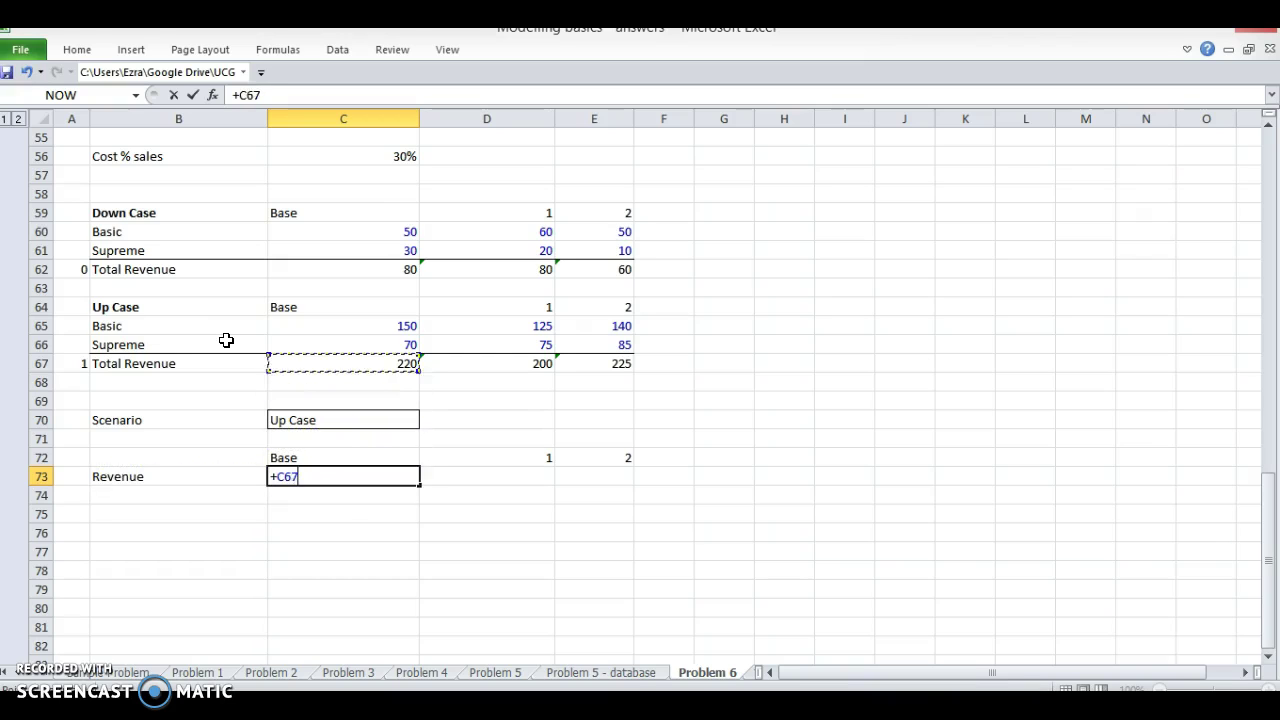
type("*")
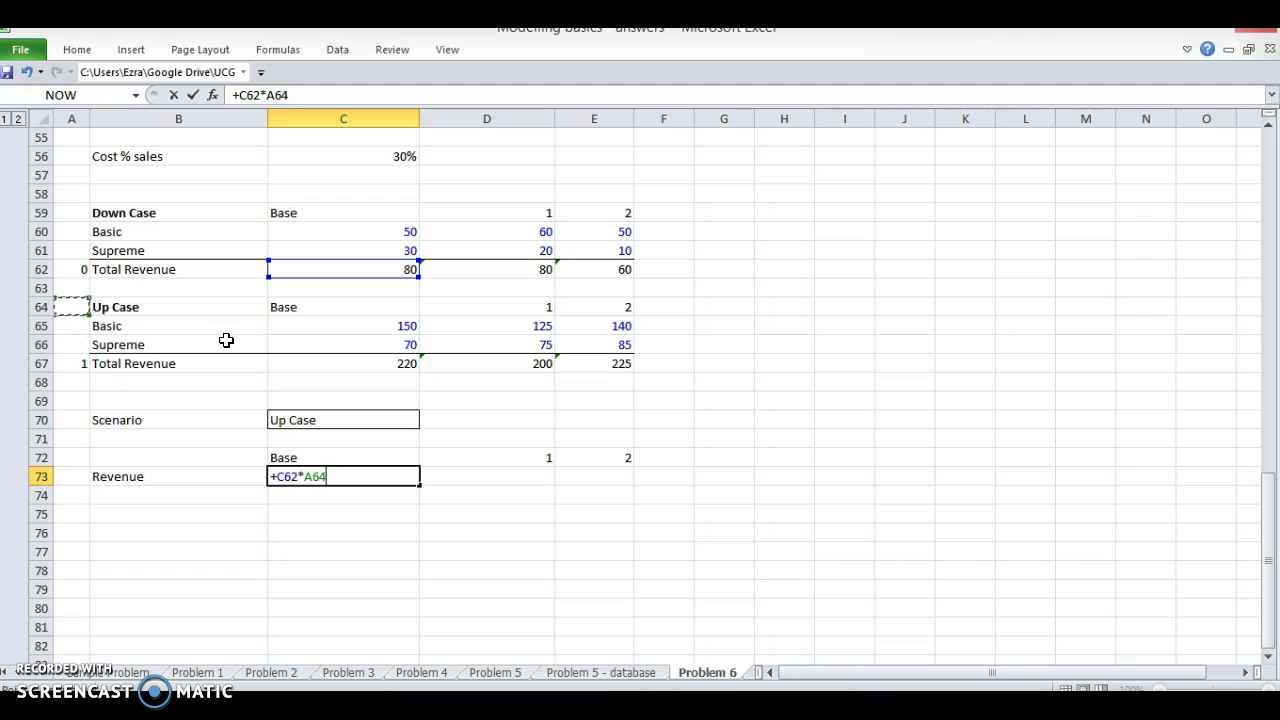
key("F4")
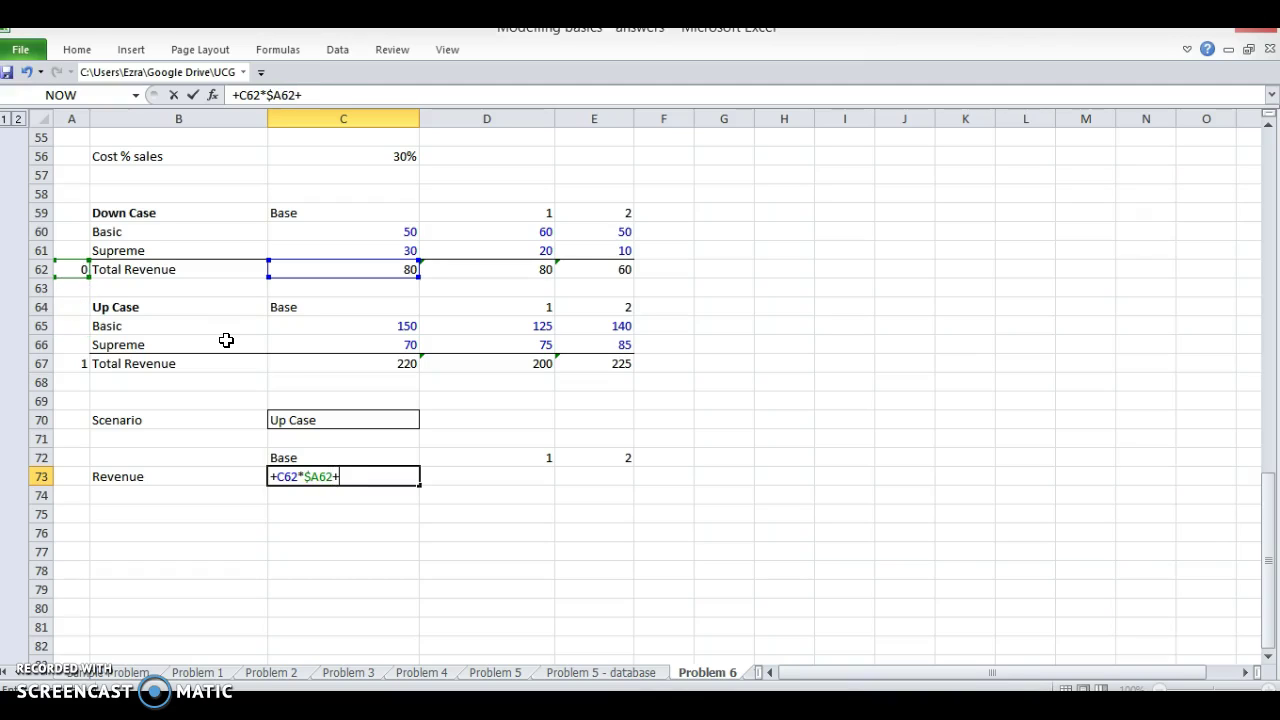
Step: Complete the C73 Revenue formula by adding the Up Case total times its column-locked flag, C67*$A67
left_click(298, 363)
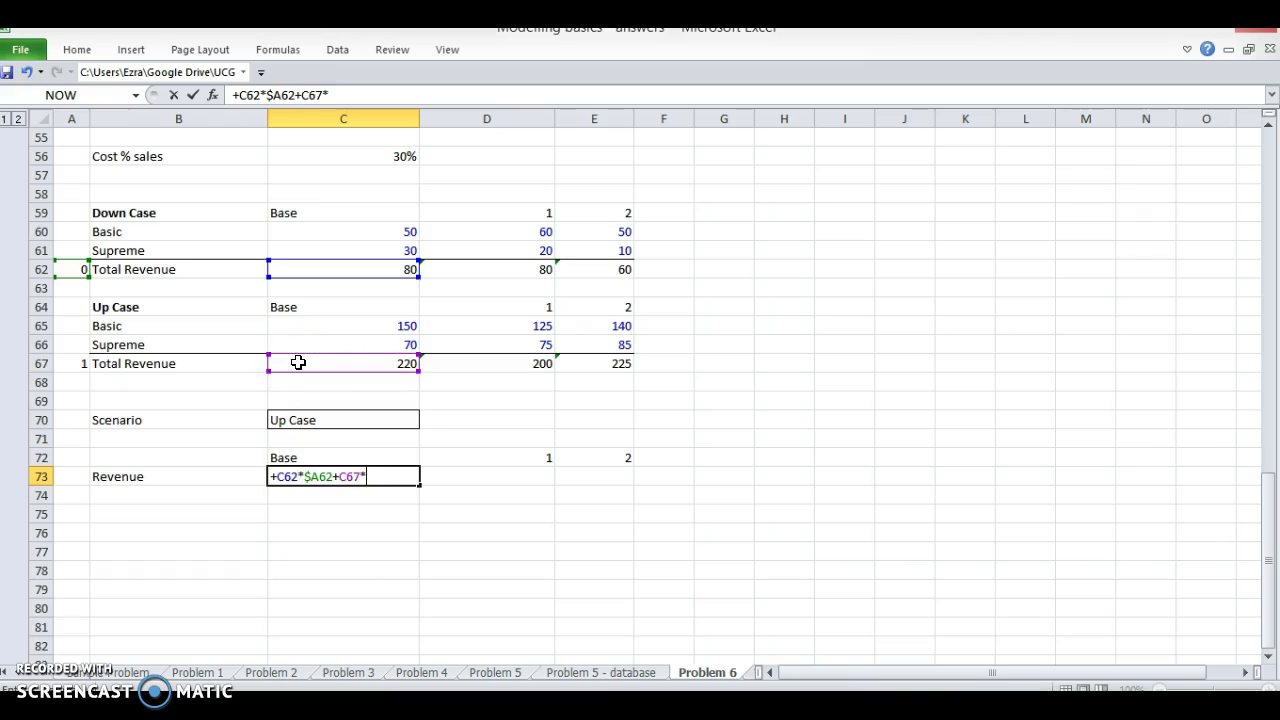
type("*")
left_click(78, 363)
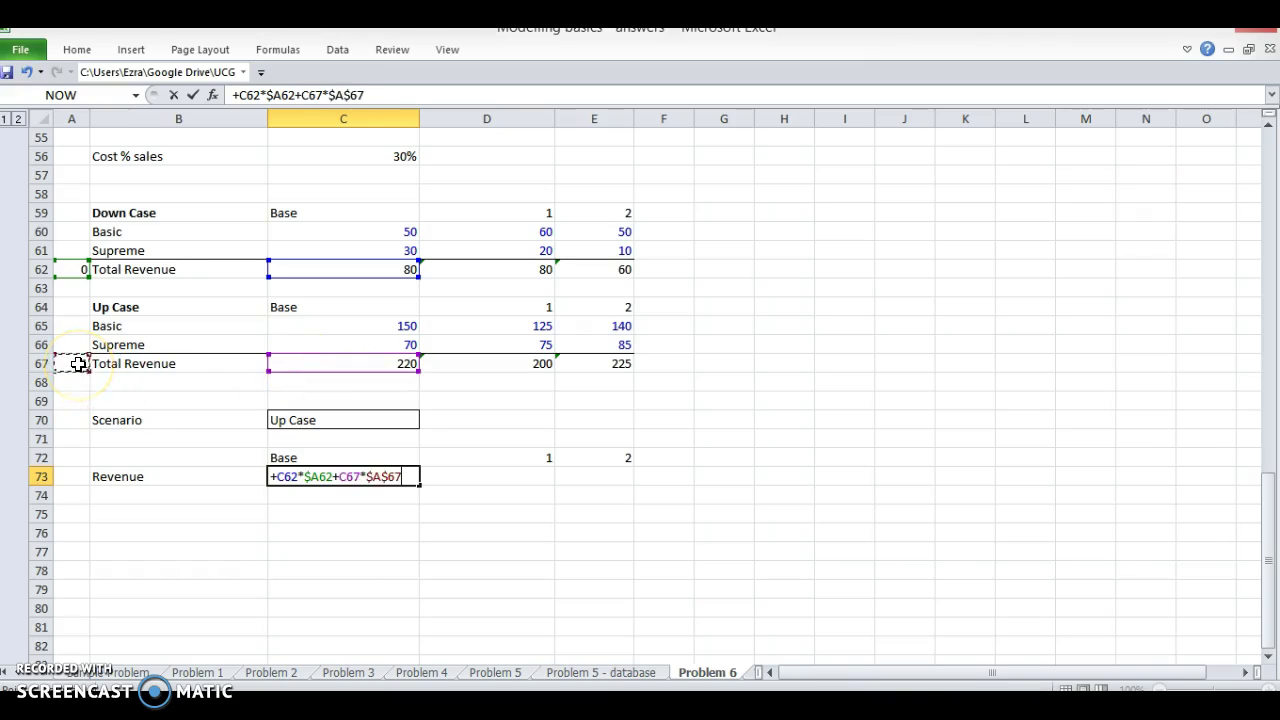
key("F4")
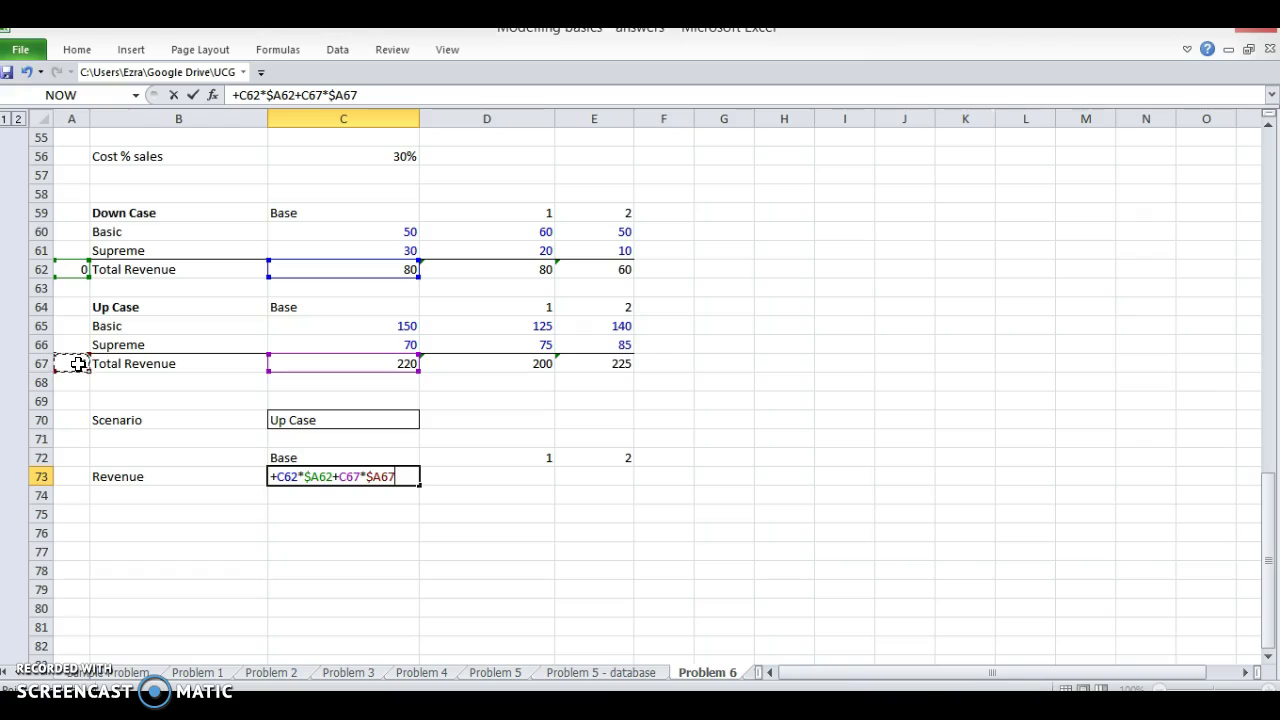
left_click(305, 421)
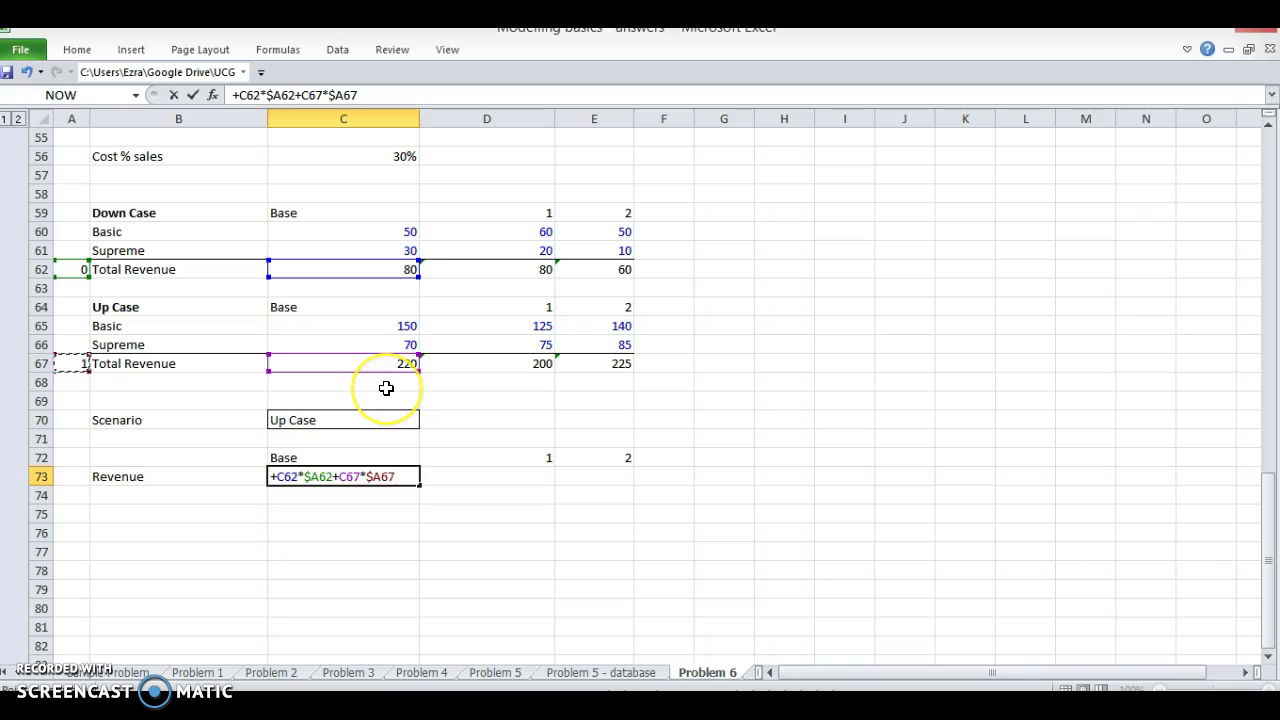
key("Return")
Step: Fill the Revenue formula from C73 across to D73:E73 and check the references in the copied formulas
key("Up")
key("shift+Right")
key("shift+Right")
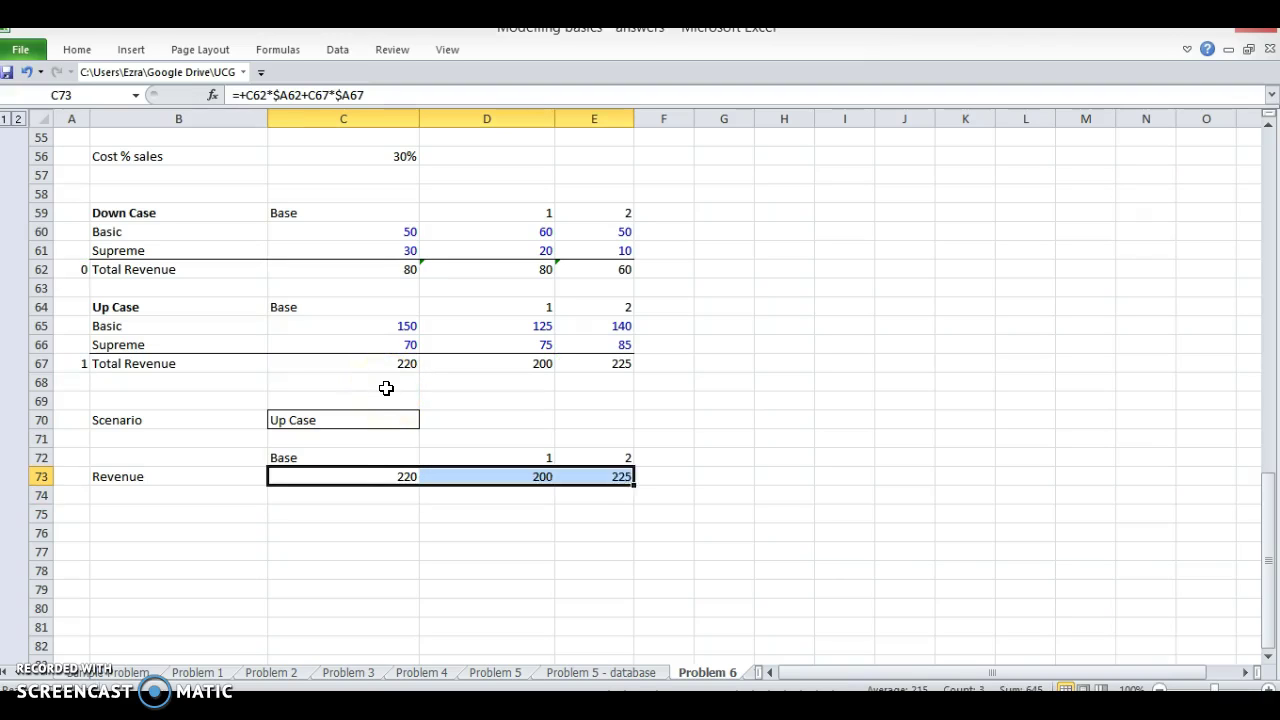
key("Right")
key("F2")
key("Escape")
key("Right")
key("F2")
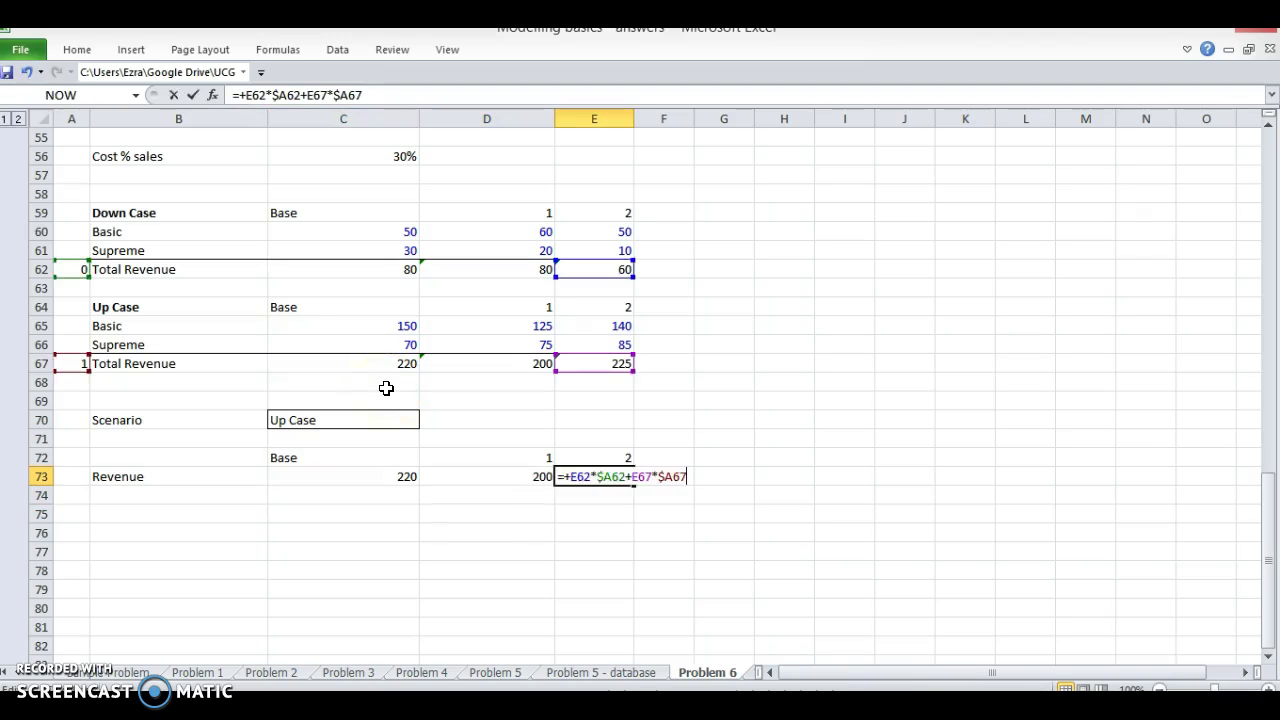
key("Escape")
Step: Make the whole Revenue row B73:E73 bold
key("Left")
key("Left")
key("Left")
key("shift+Right")
key("shift+Right")
key("shift+Right")
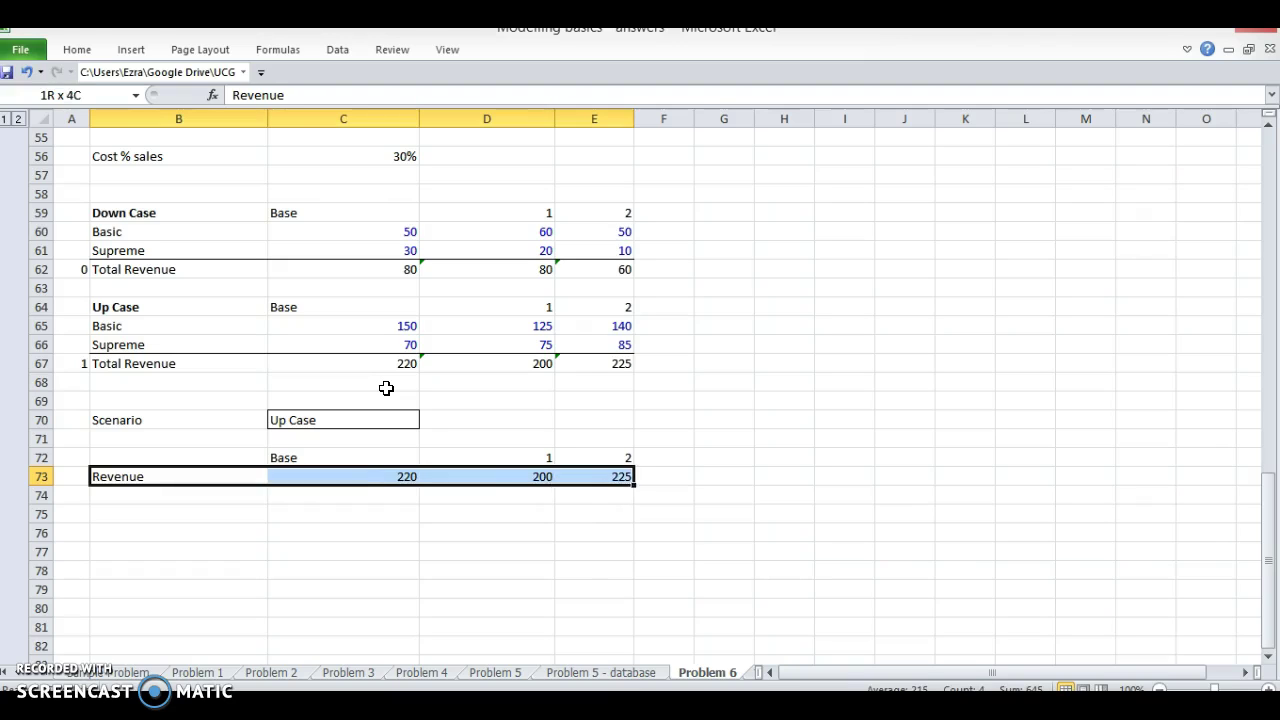
key("ctrl+b")
Step: Switch the scenario cell C70 to Down Case to test the Revenue row
key("Up")
key("Right")
key("Up")
key("Up")
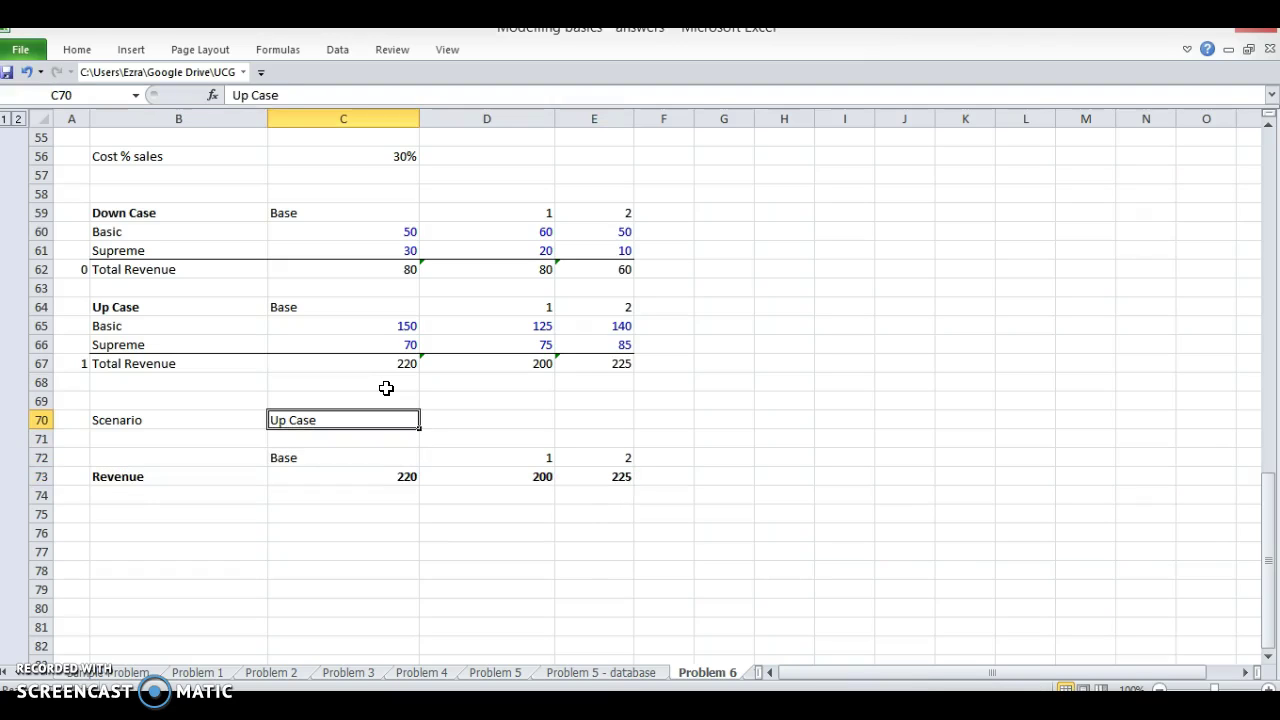
type("Down Cas")
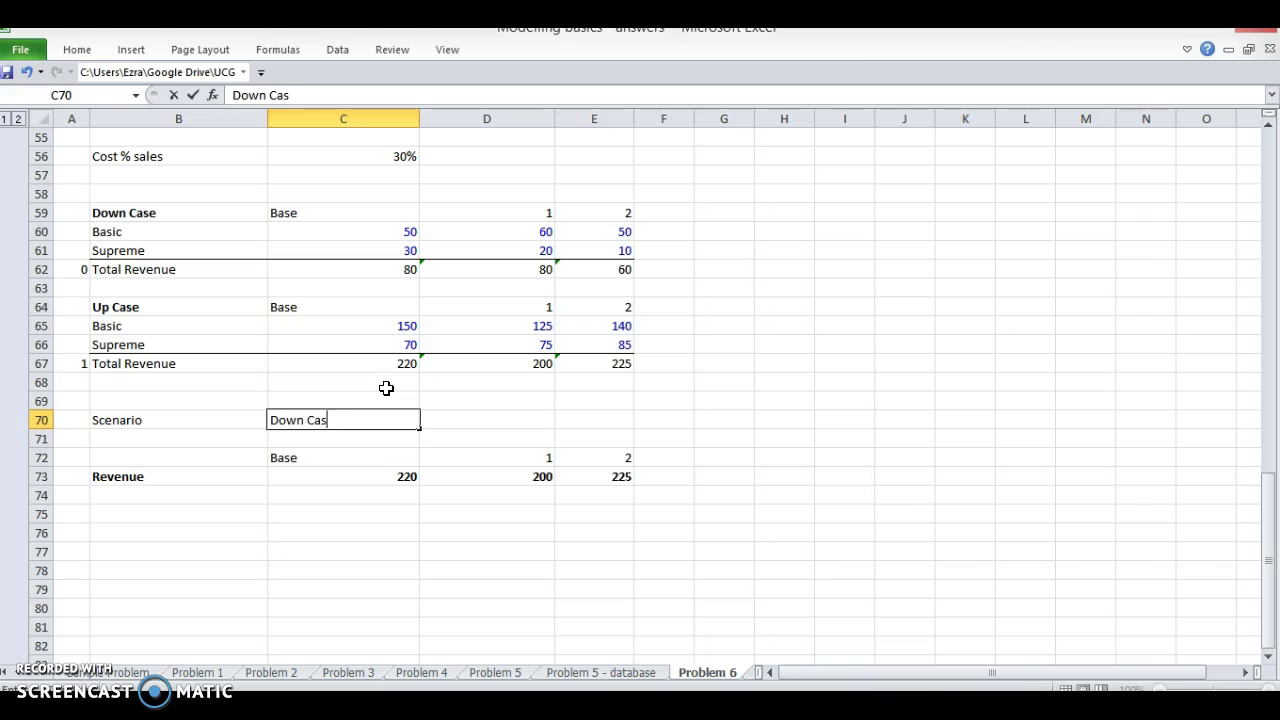
type("e")
key("Return")
Step: Inspect the cells referenced by the Revenue formula in C73 and the scenario entry in C70
key("Down")
key("Down")
key("F2")
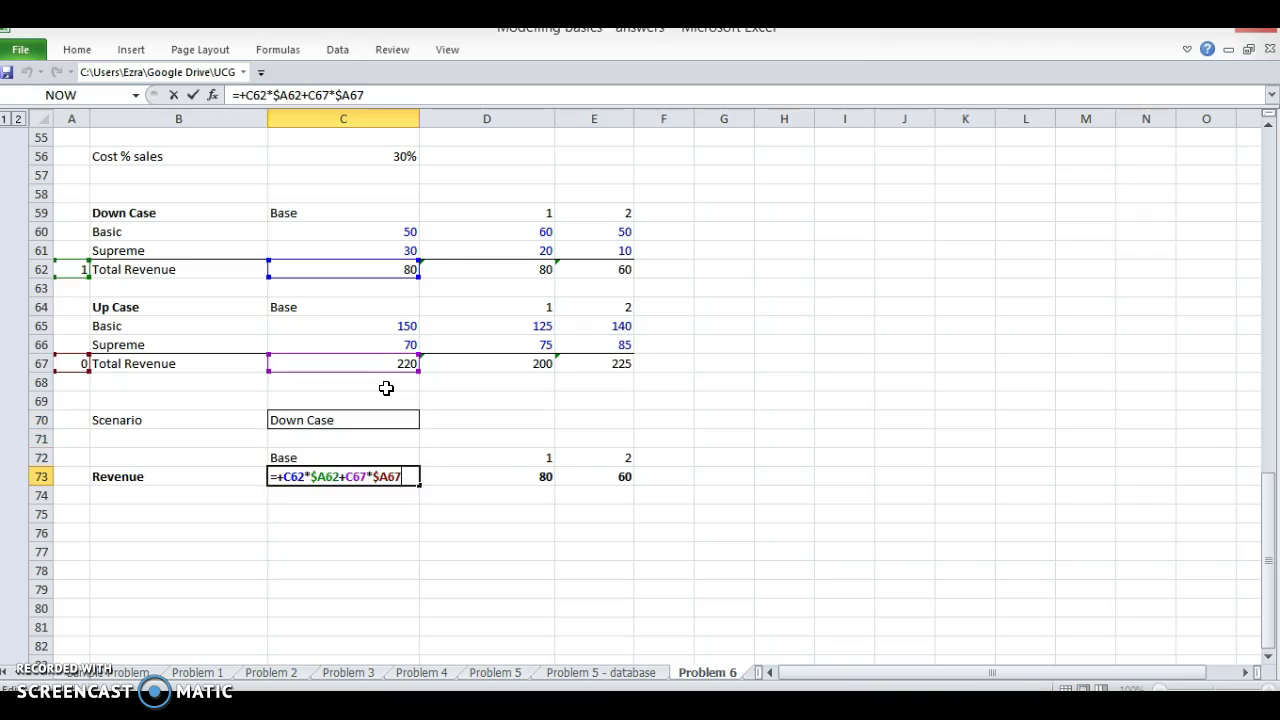
key("Escape")
key("Up")
key("Up")
key("Up")
key("F2")
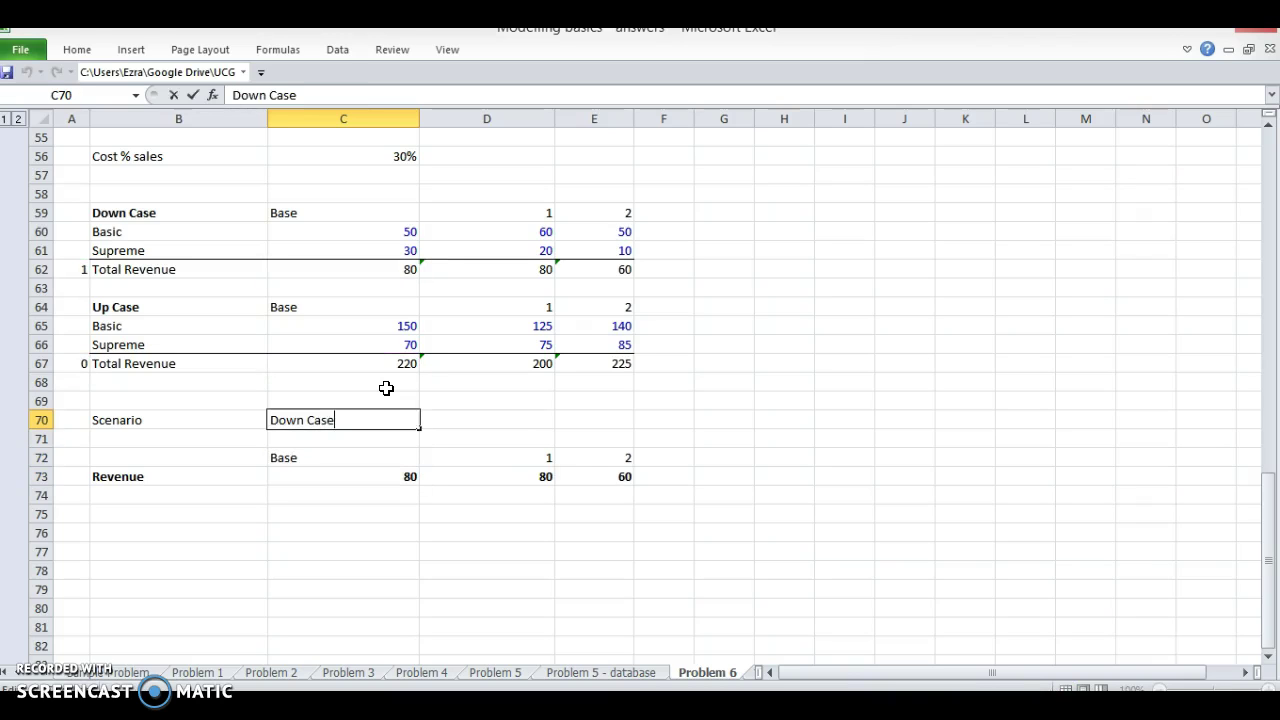
key("Escape")
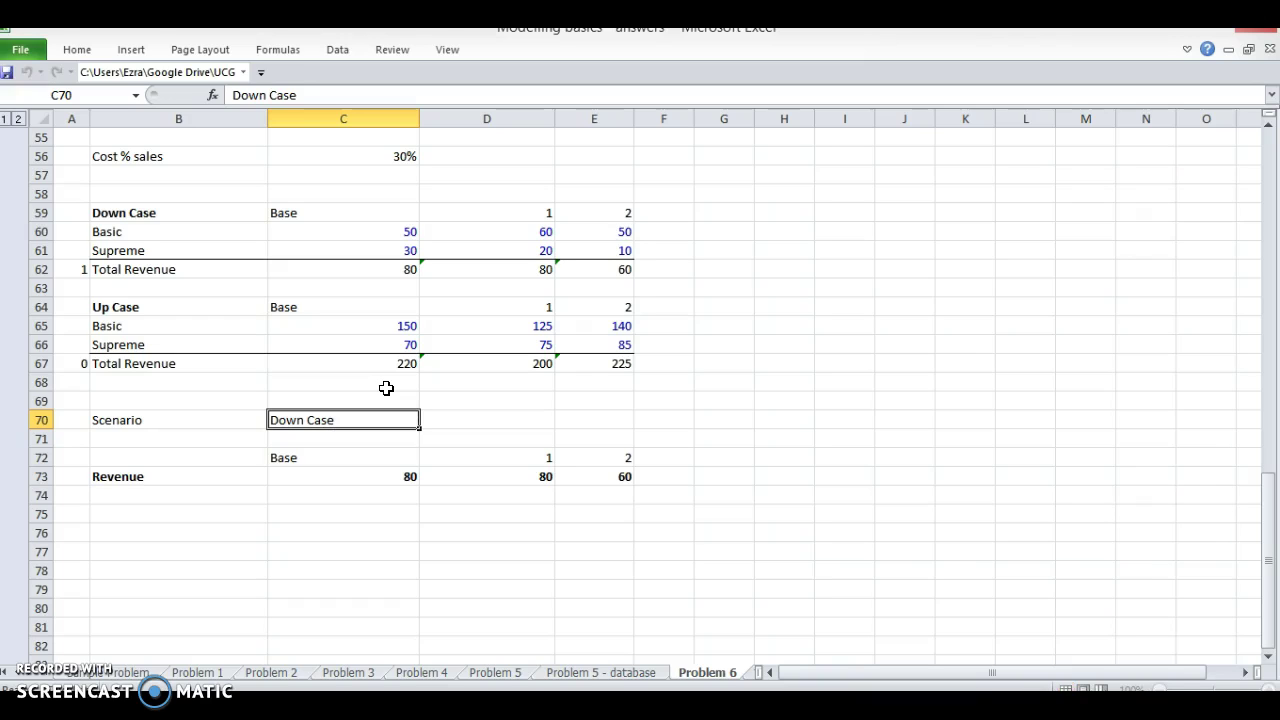
Step: Switch the scenario in C70 to Up Case to test the Revenue row again
key("Down")
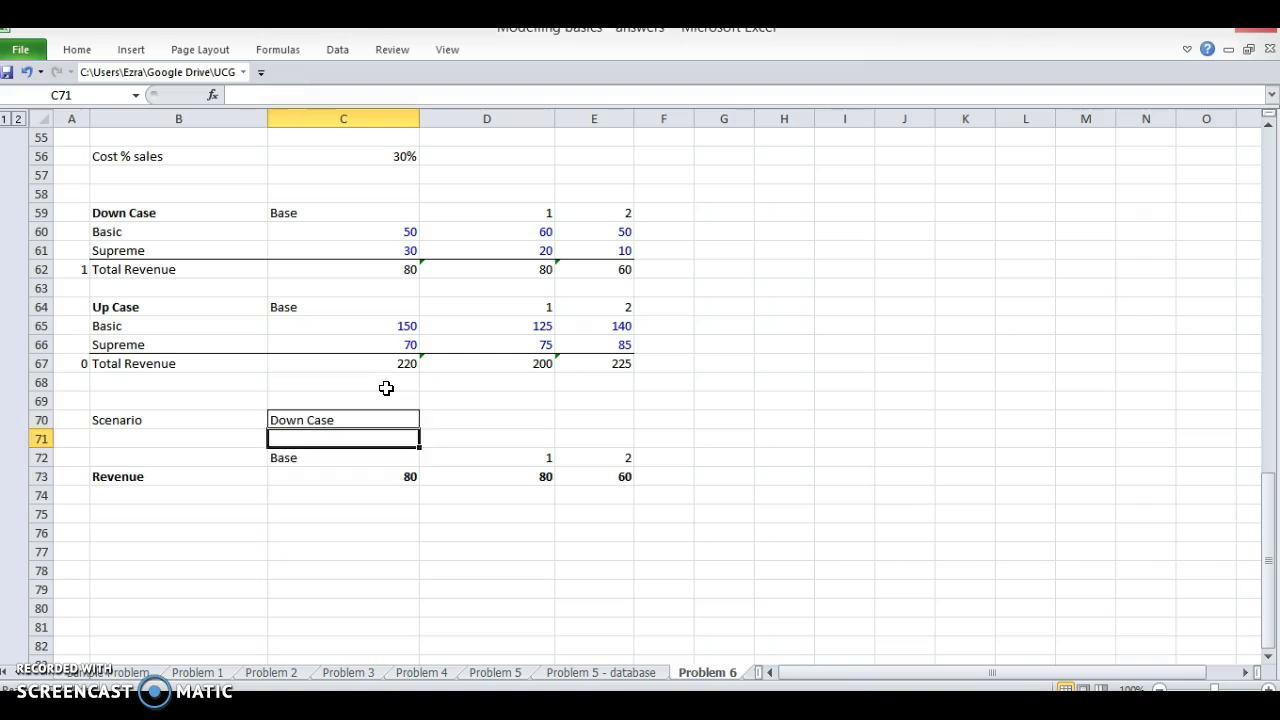
key("Up")
type("Up Case")
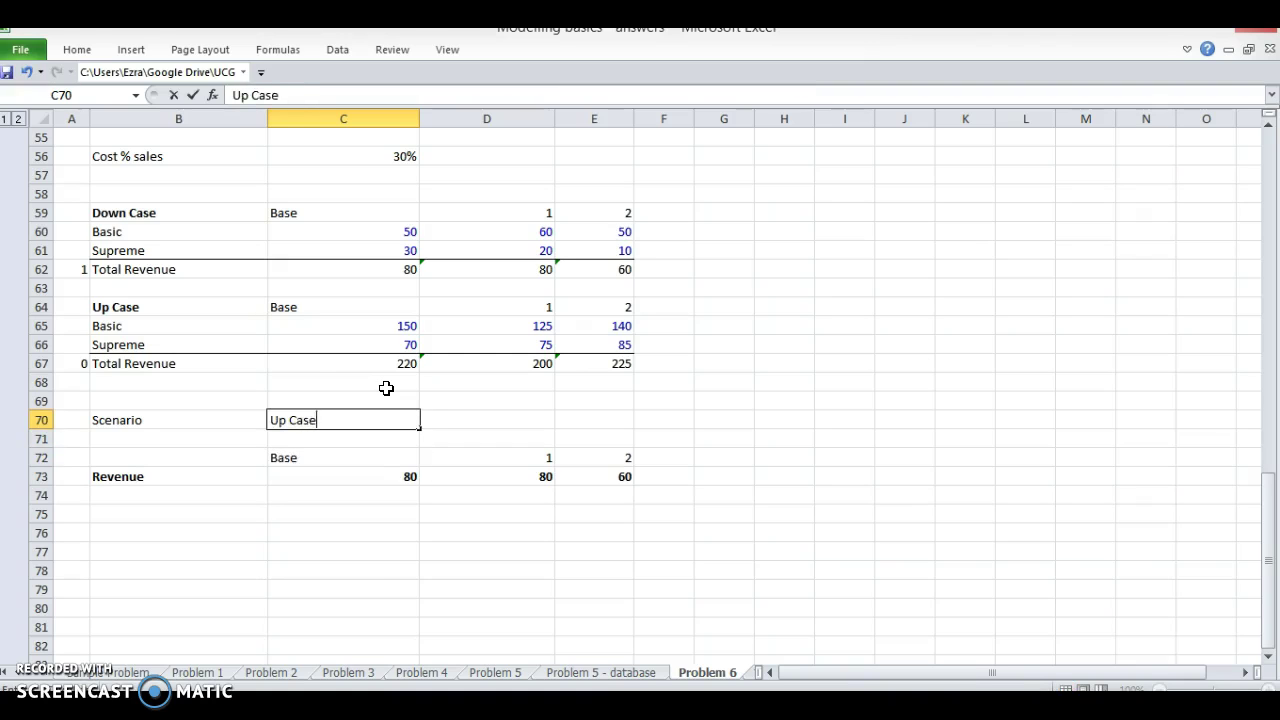
key("Return")
Step: Set the scenario in C70 back to Down Case
key("Up")
type("Down Cas")
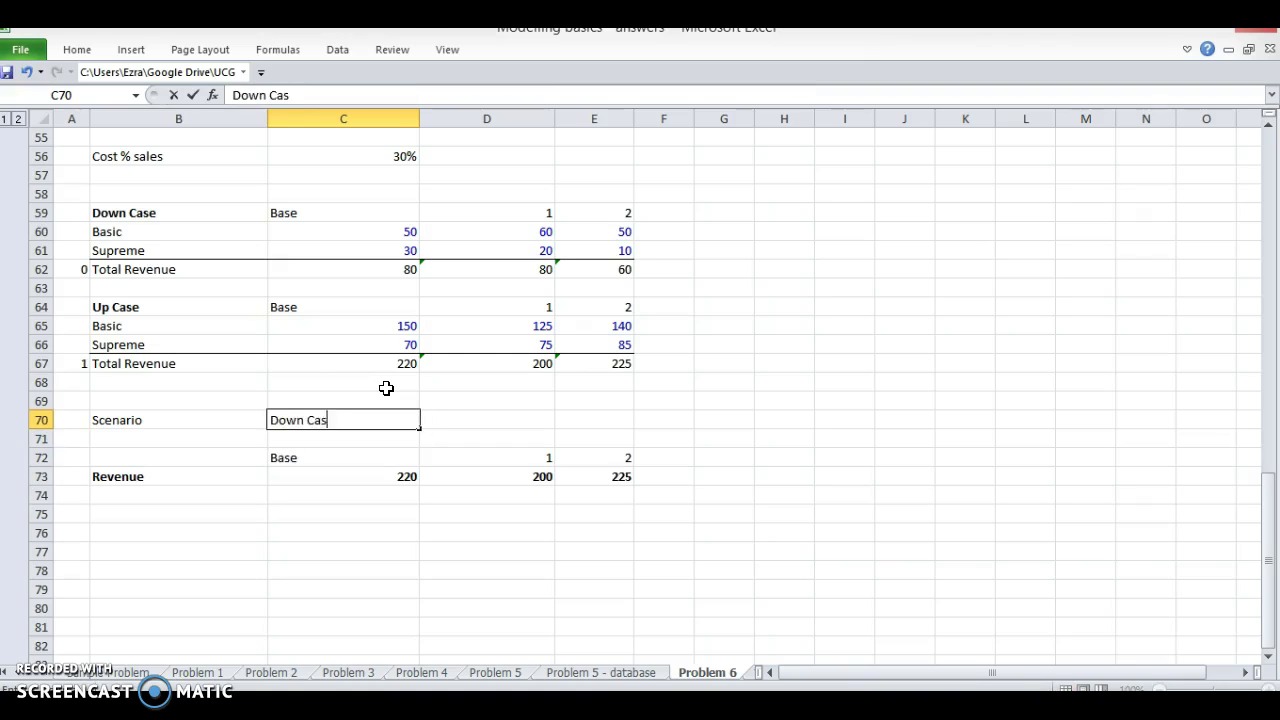
type("e")
key("Return")
Step: Insert a blank row between Supreme and Total Revenue in the Up Case table
key("Down")
key("Down")
key("Up")
key("Left")
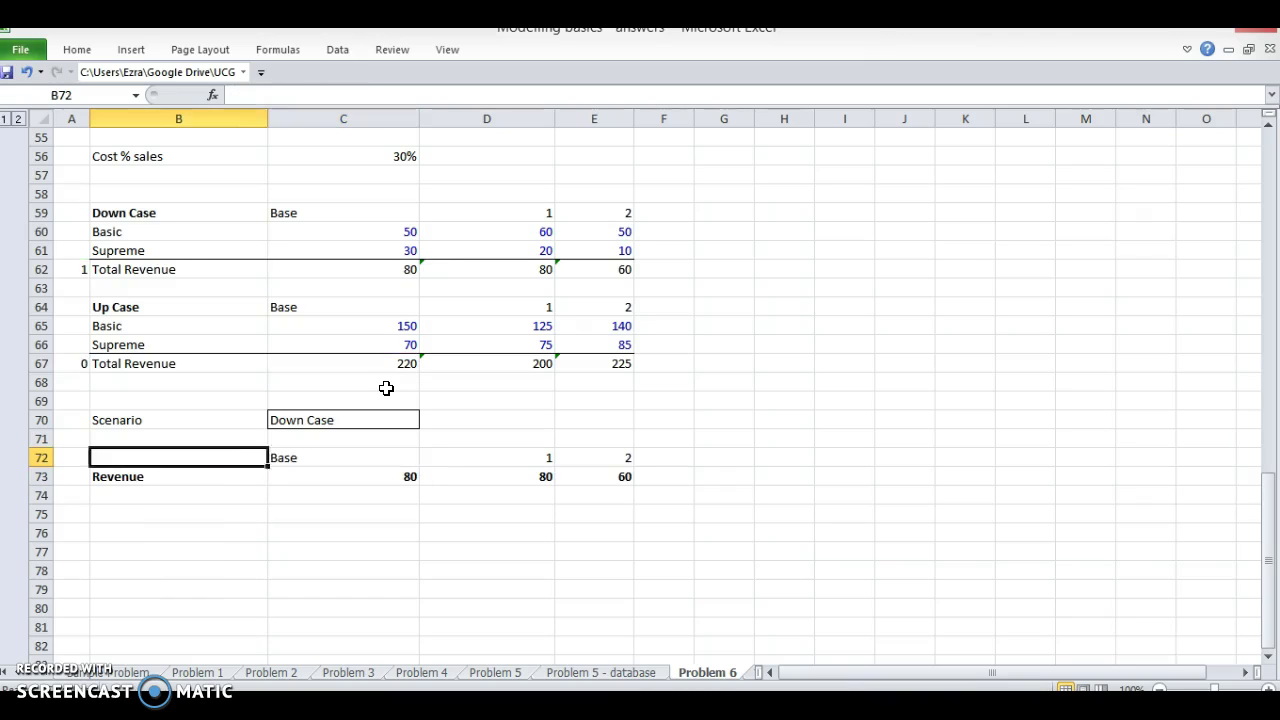
key("Up")
key("Up")
key("Up")
key("Up")
key("Up")
key("shift+space")
key("ctrl+shift+plus")
key("Left")
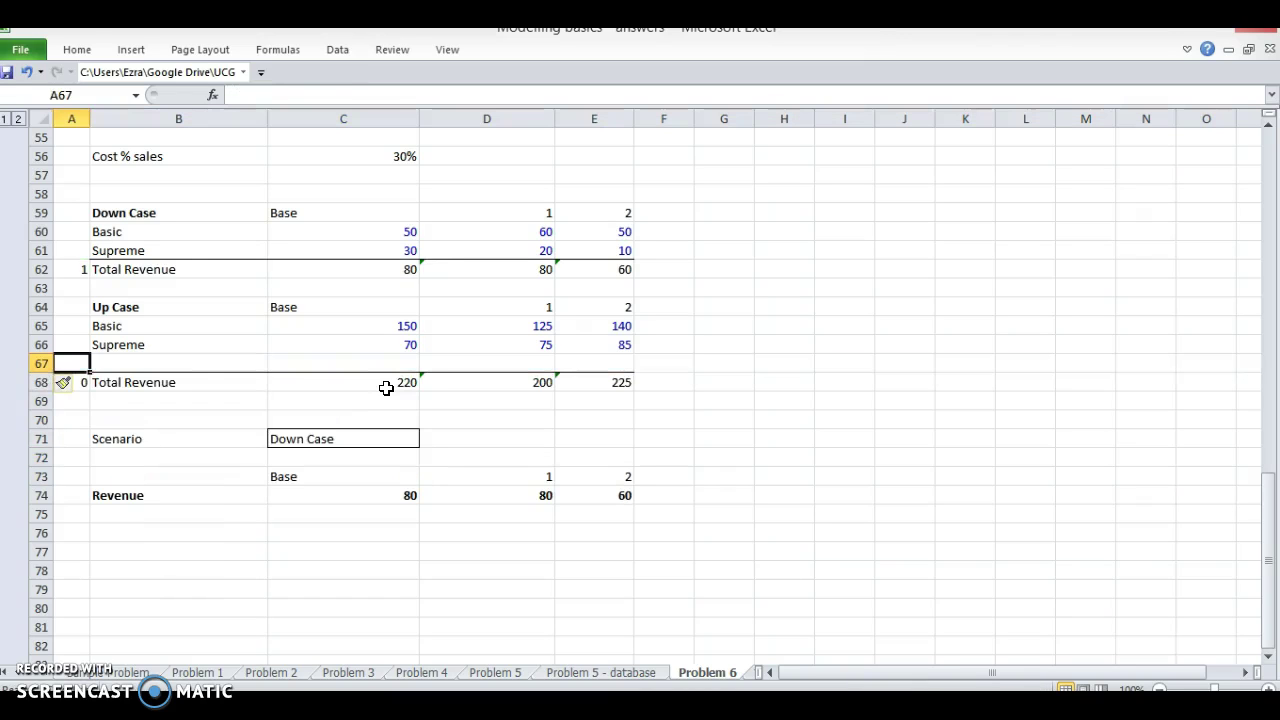
Step: Check which cells the Up Case Total Revenue formula in C68 sums
key("Right")
double_click(386, 388)
key("Escape")
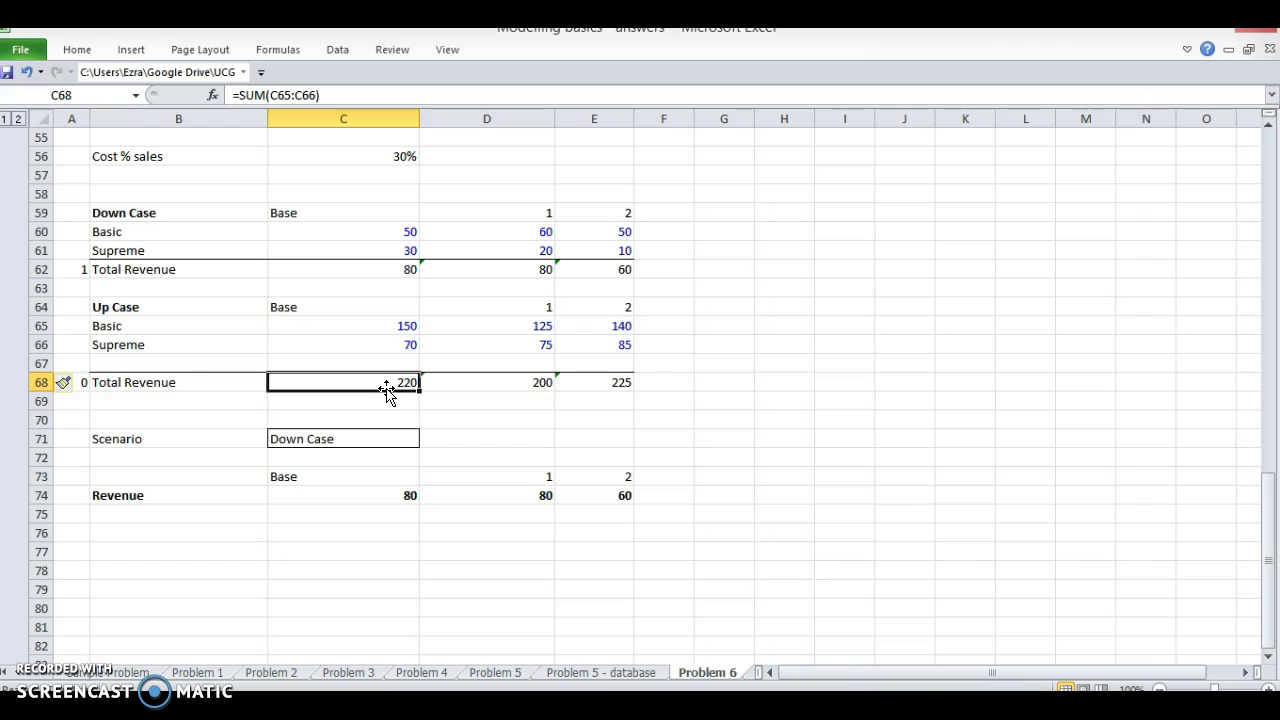
key("Down")
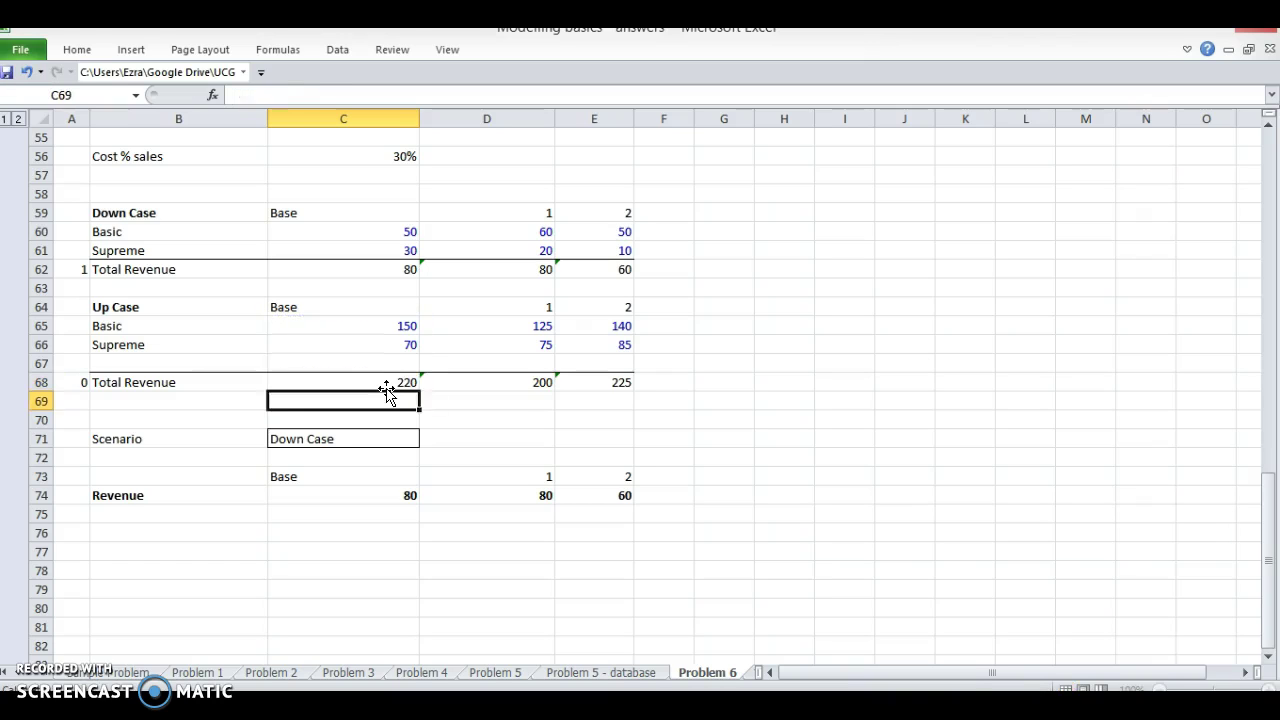
key("Up")
key("shift+Right")
key("shift+Right")
Step: Fill row 67 of the Up Case table with the label Other and the values 50, 40 and 30
key("Up")
key("Left")
type("Other")
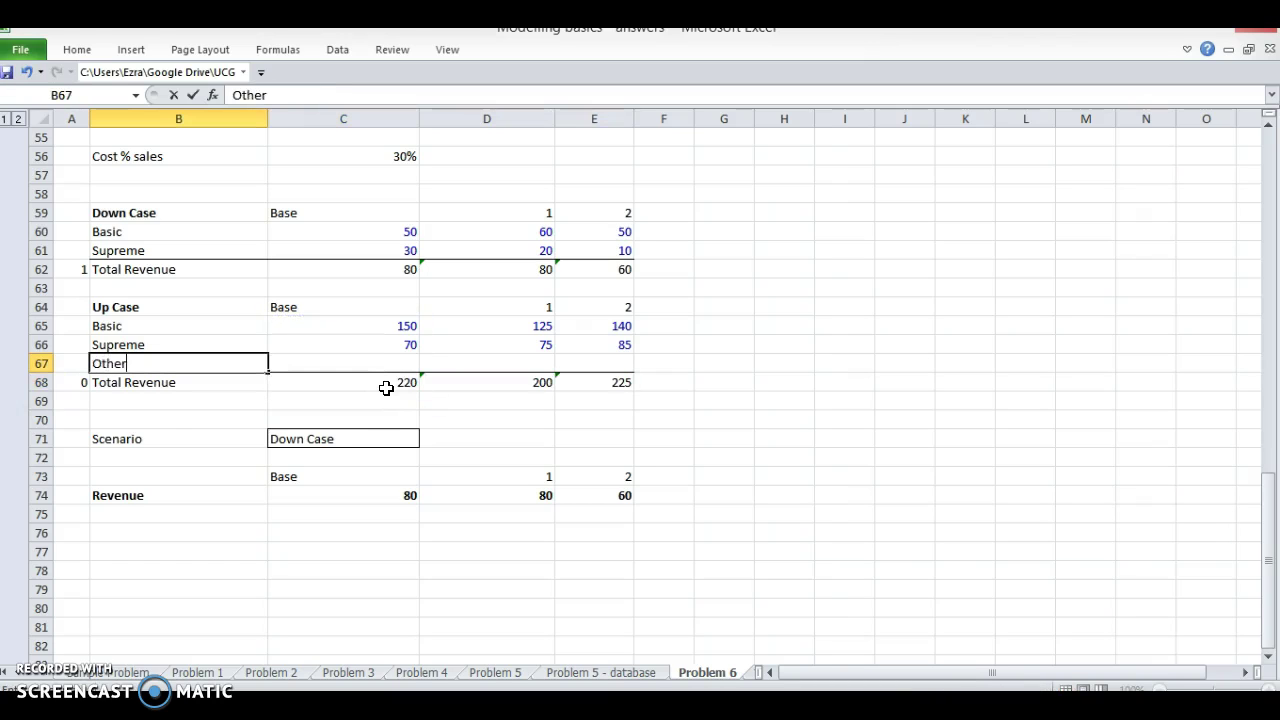
key("Tab")
type("50")
key("Tab")
type("40")
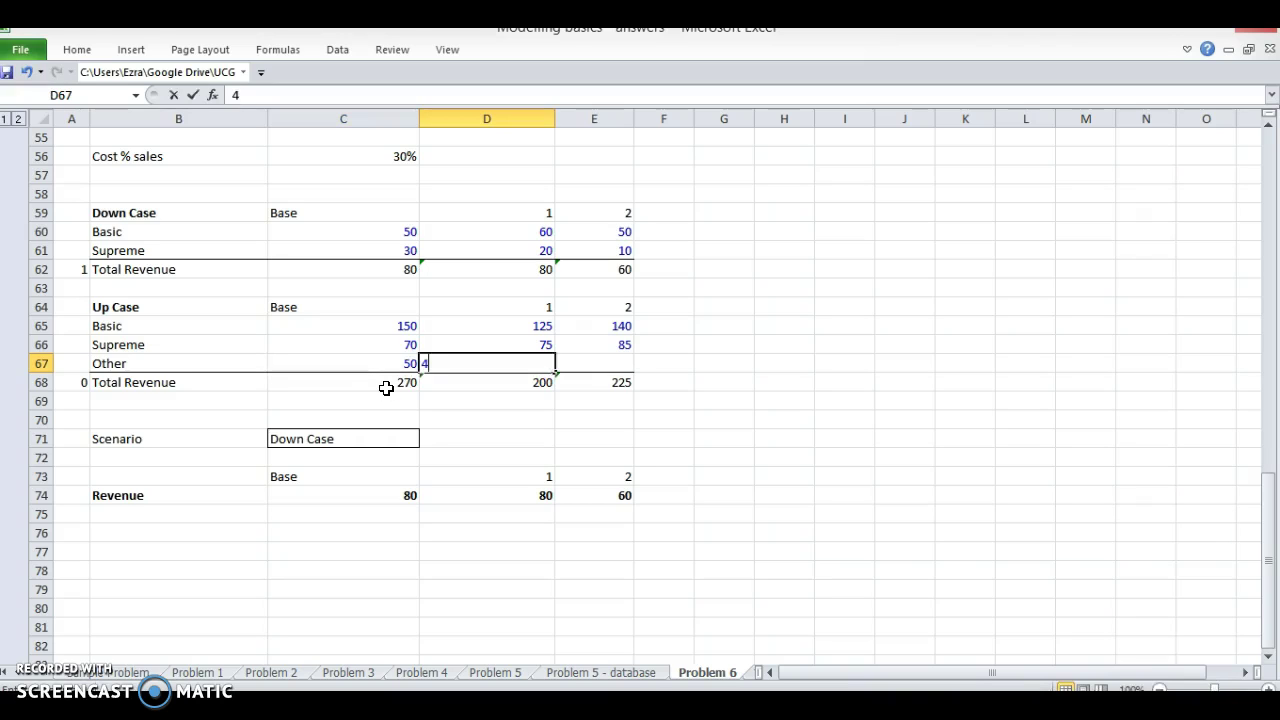
key("Tab")
type("30")
key("Return")
Step: Check that the Up Case Total Revenue formulas in row 68 include the Other row
key("shift+Right")
key("shift+Right")
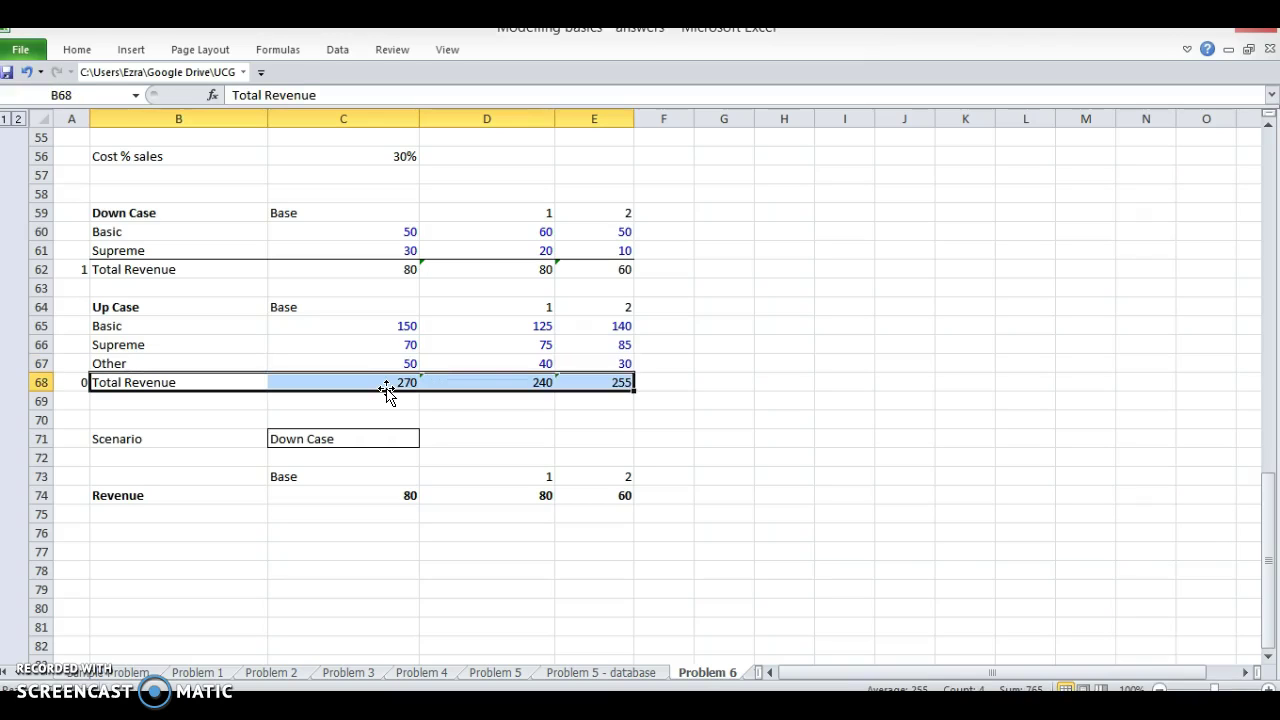
key("Right")
key("Right")
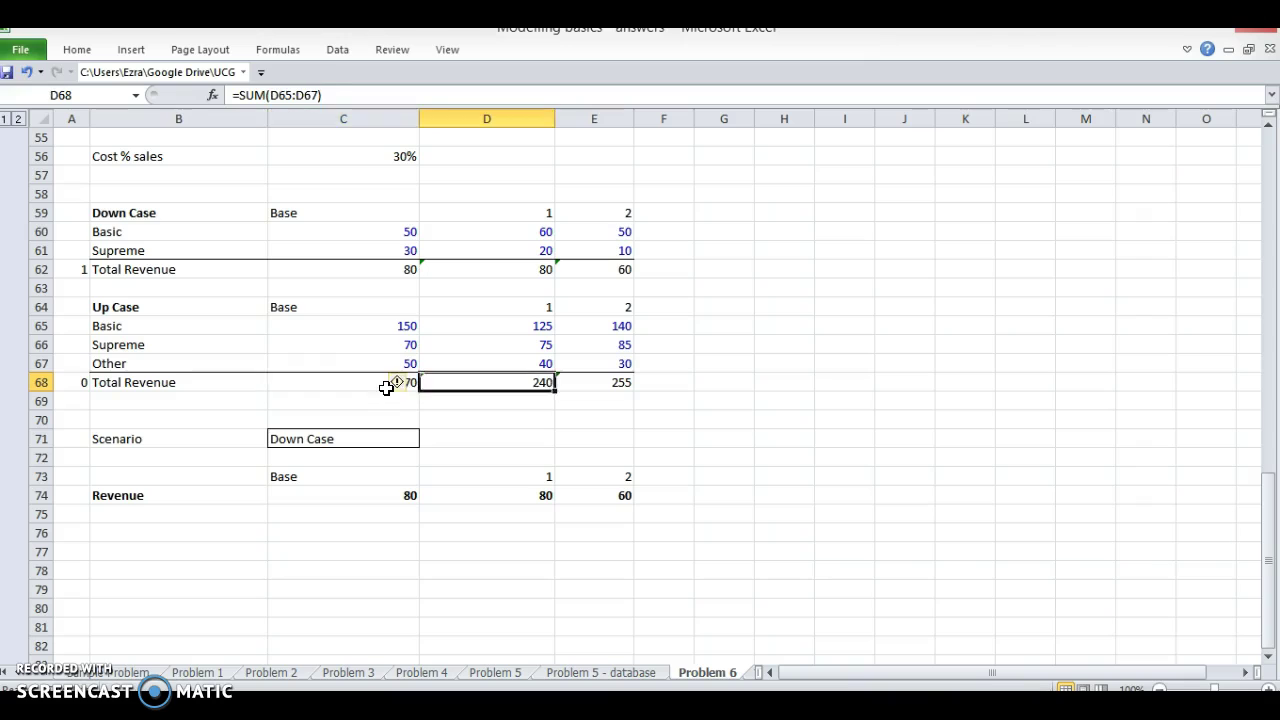
double_click(386, 388)
key("Return")
Step: Set the scenario in C71 to Up Case
key("Down")
key("Down")
key("Down")
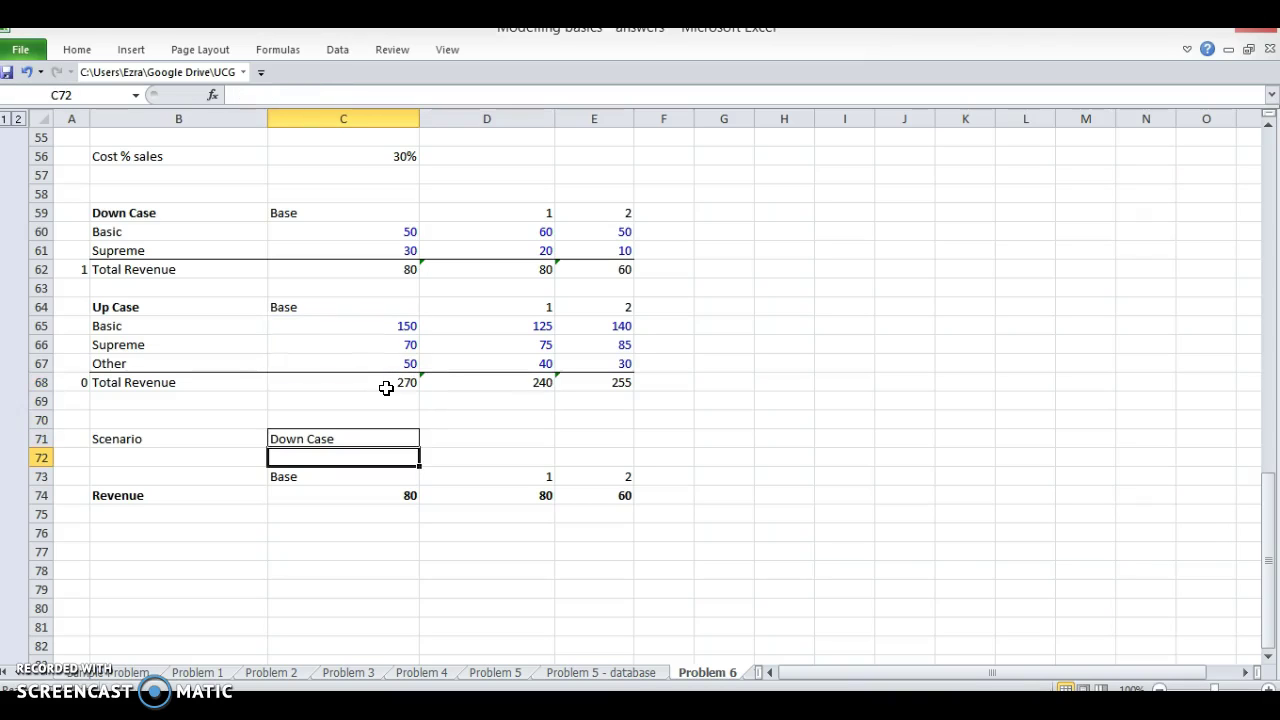
key("Up")
type("Up ")
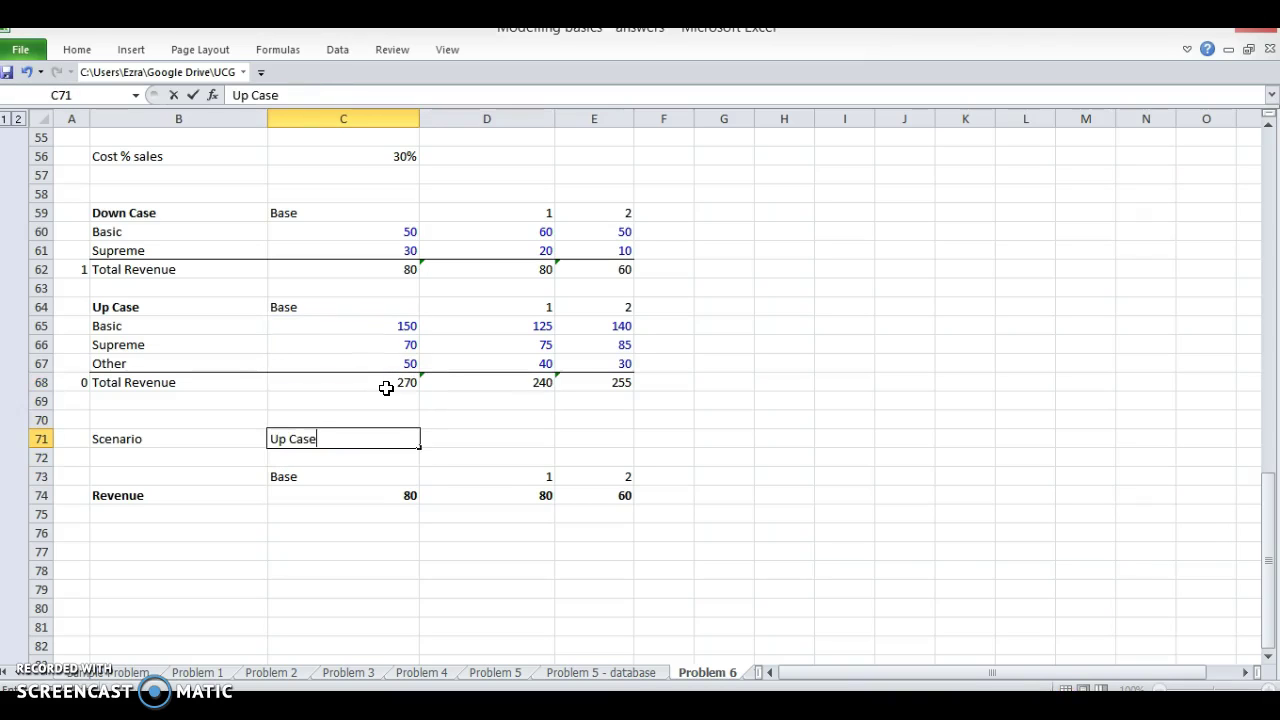
type("Case")
key("Return")
Step: Inspect which cells the Revenue formula in C74 refers to
key("Down")
key("Down")
key("F2")
key("Escape")
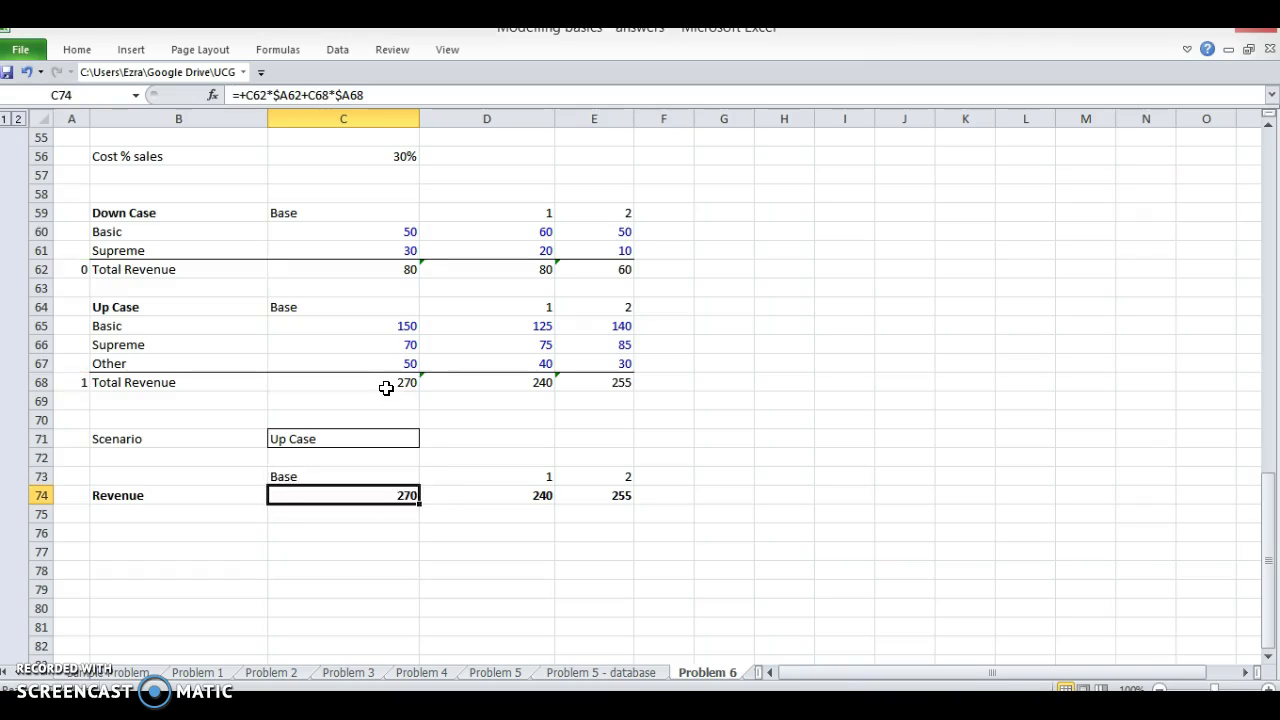
key("F2")
key("Escape")
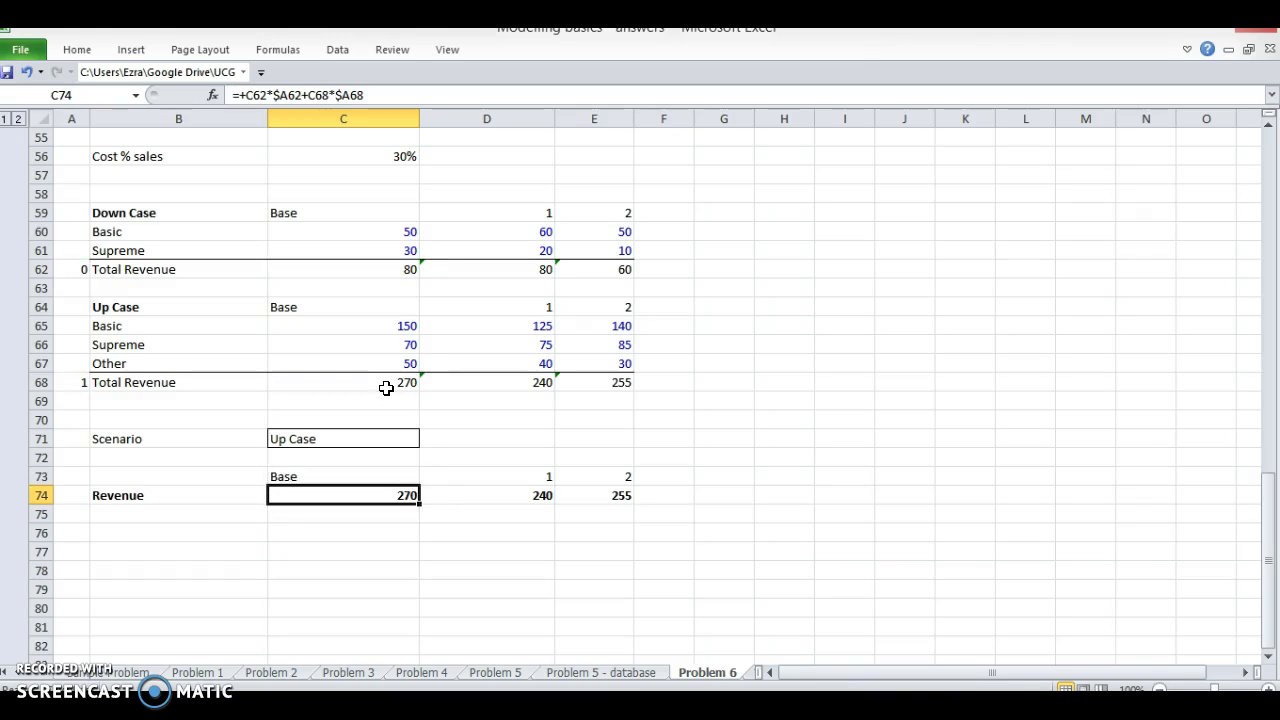